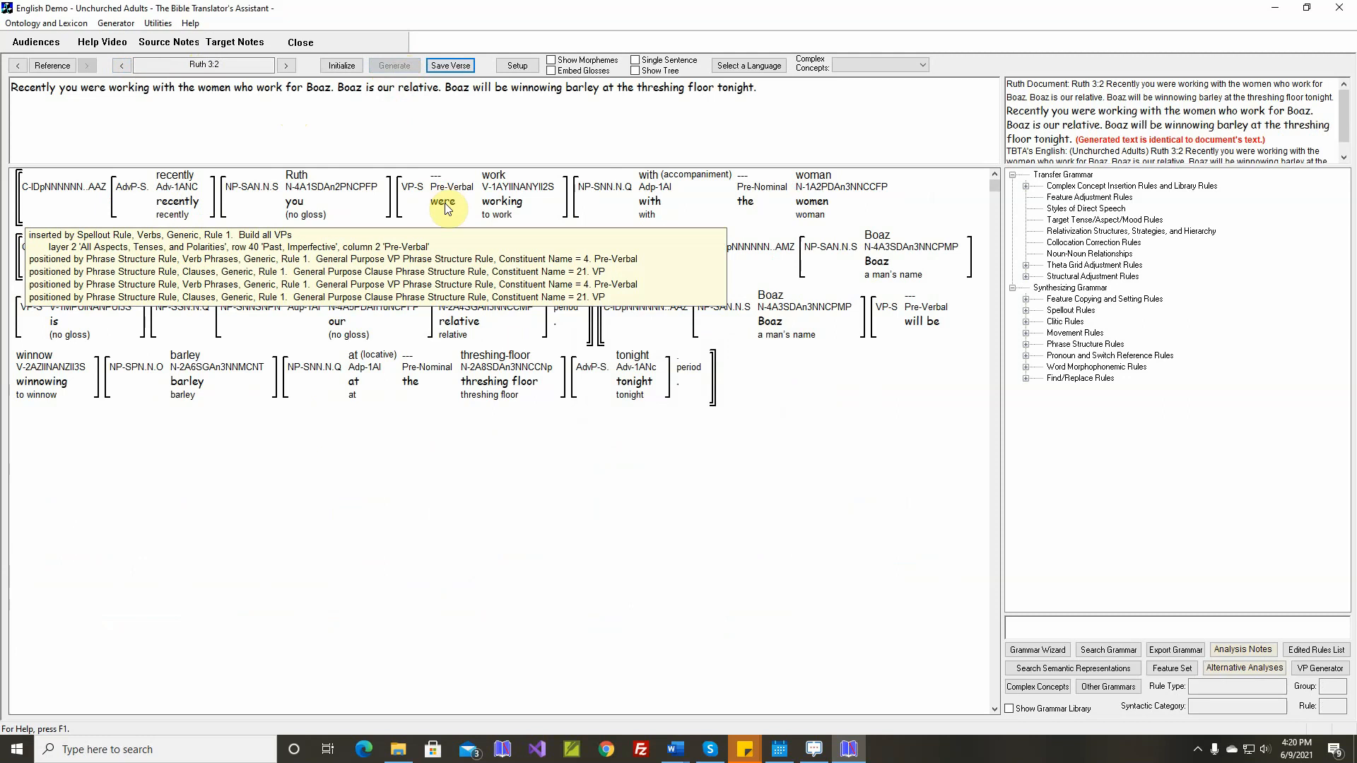
Open the Build all VPs spellout rule that inserted the pre-verbal word "were" and go to row 40 of layer 2.
right_click(445, 205)
left_click(526, 307)
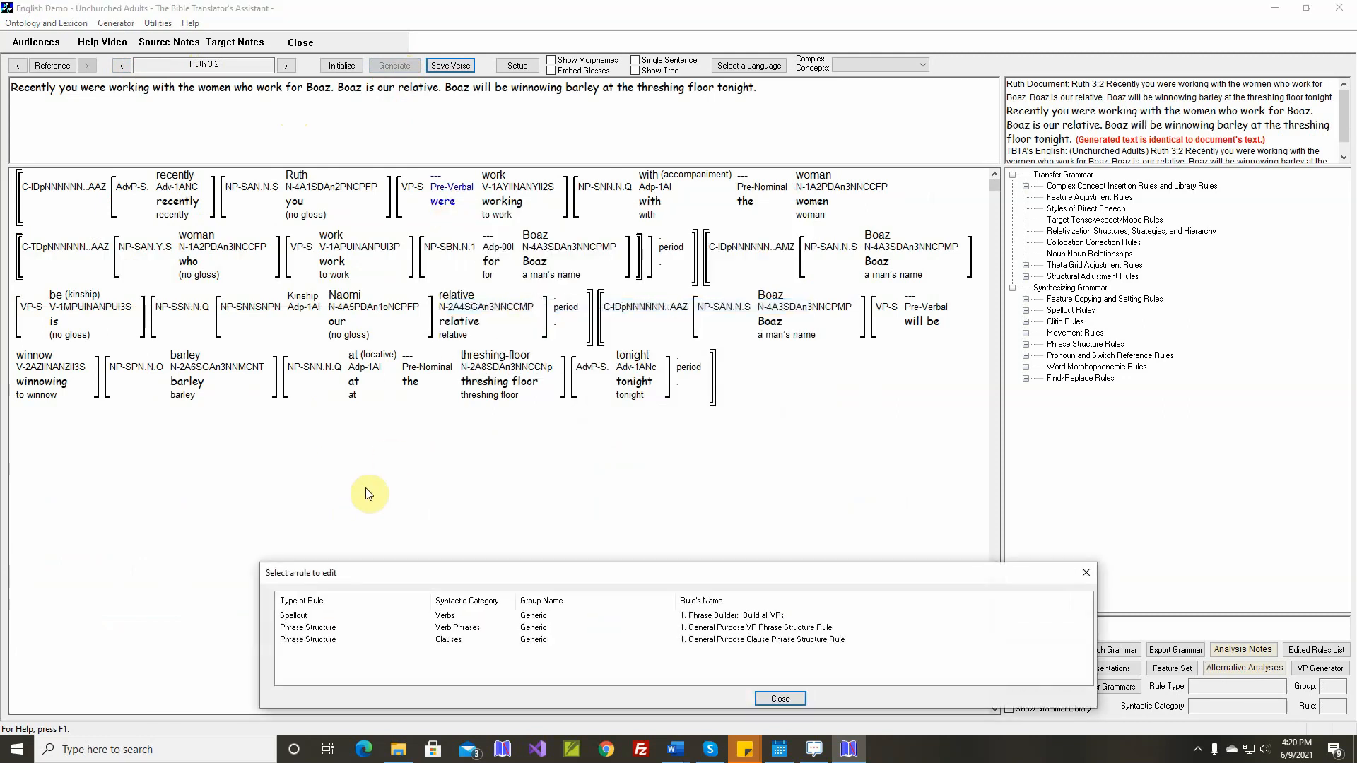
double_click(293, 616)
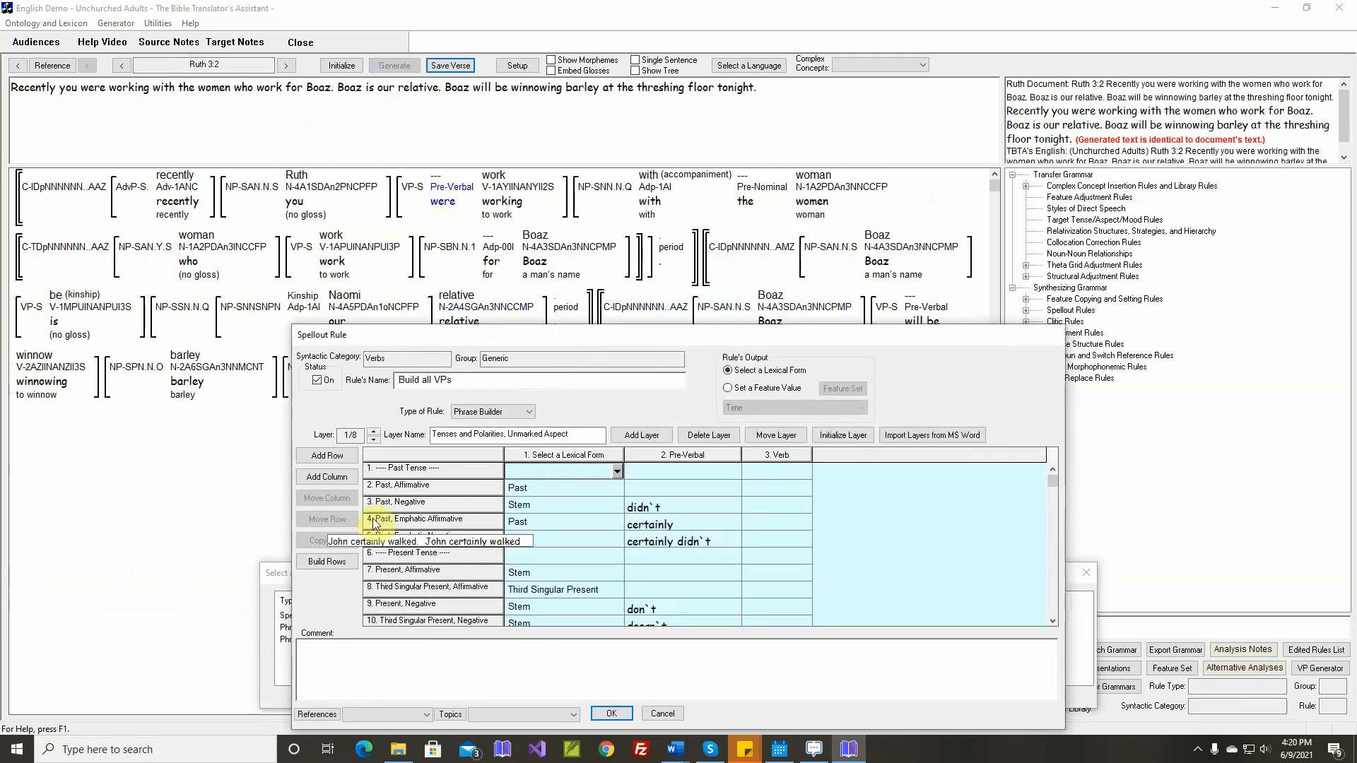
left_click(373, 431)
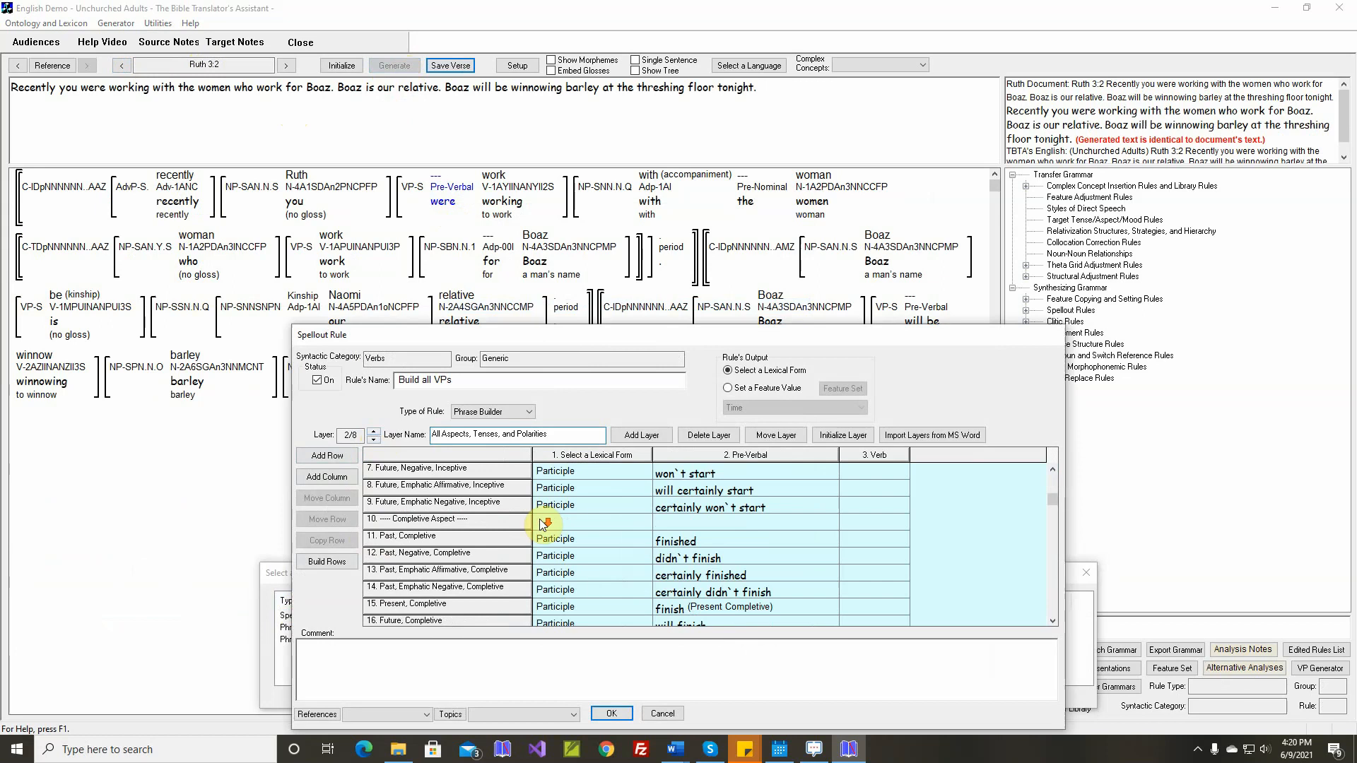
scroll(542, 524, "down", 9)
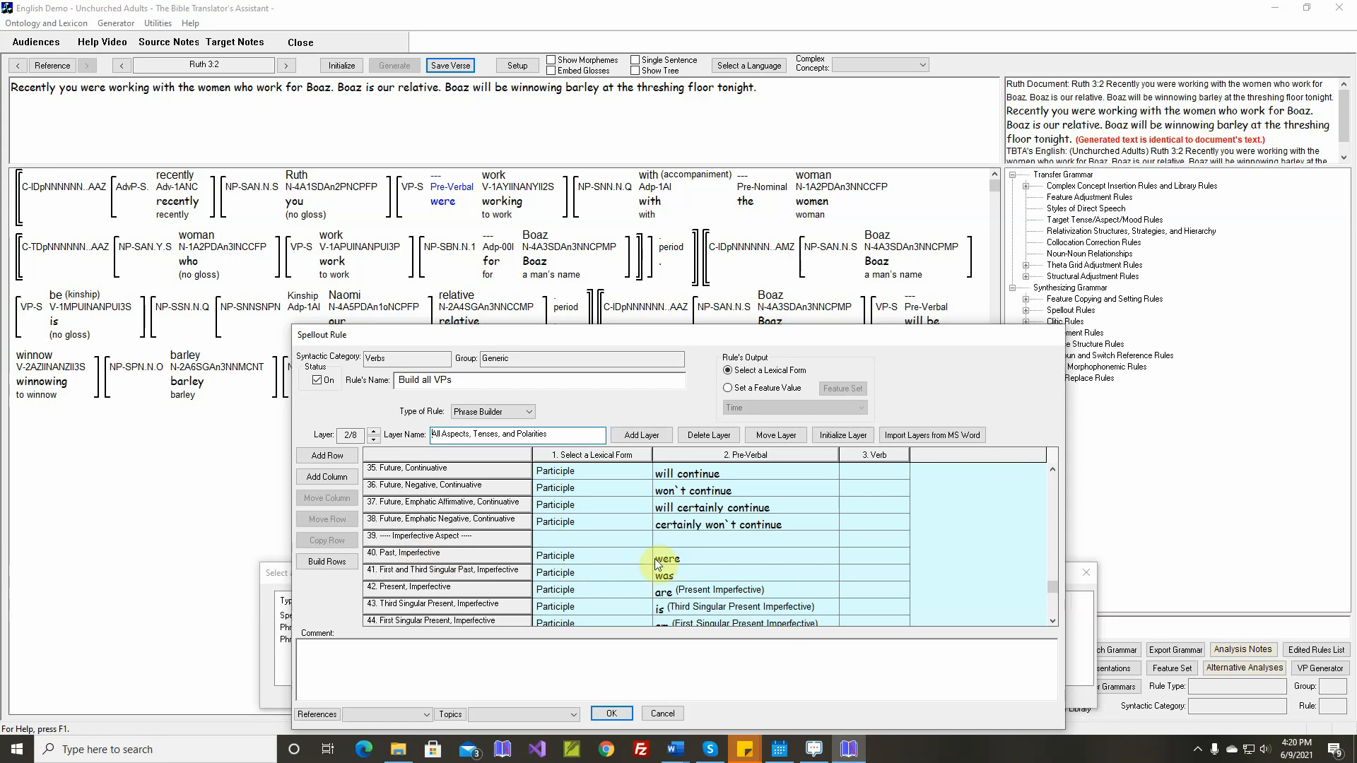
Open the structure of the Past, Imperfective row and change the first sentence of its comment to "You were walking.".
double_click(505, 556)
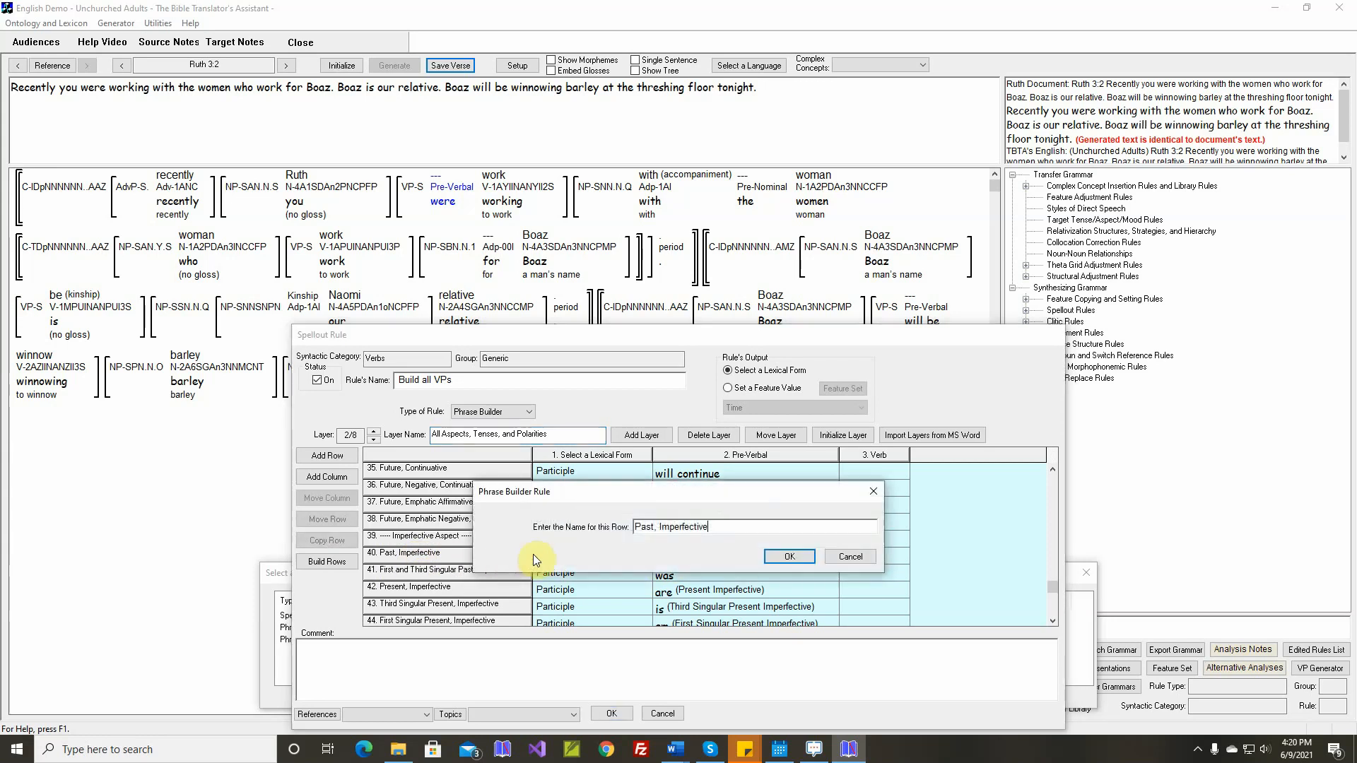
left_click(790, 557)
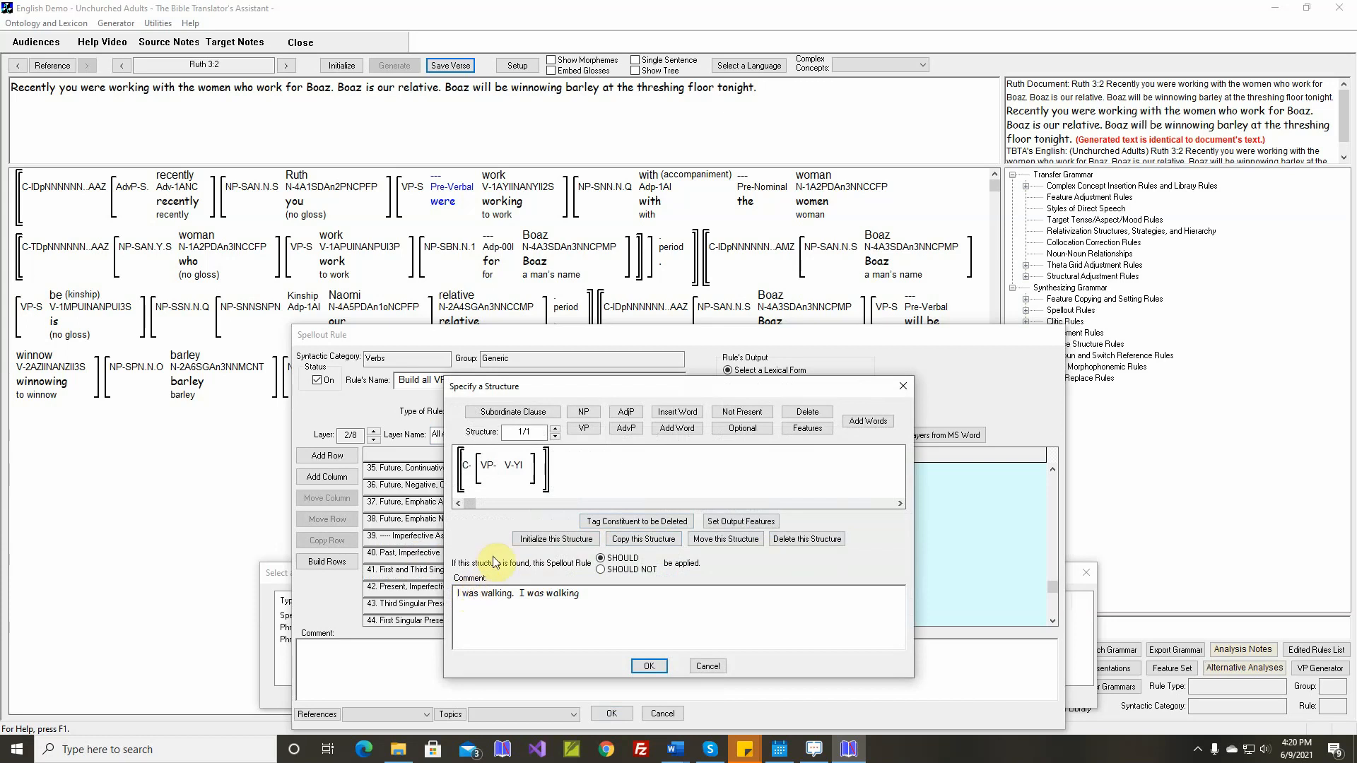
key("BackSpace")
key("BackSpace")
key("BackSpace")
key("BackSpace")
key("BackSpace")
type("You were")
key("Right")
key("Right")
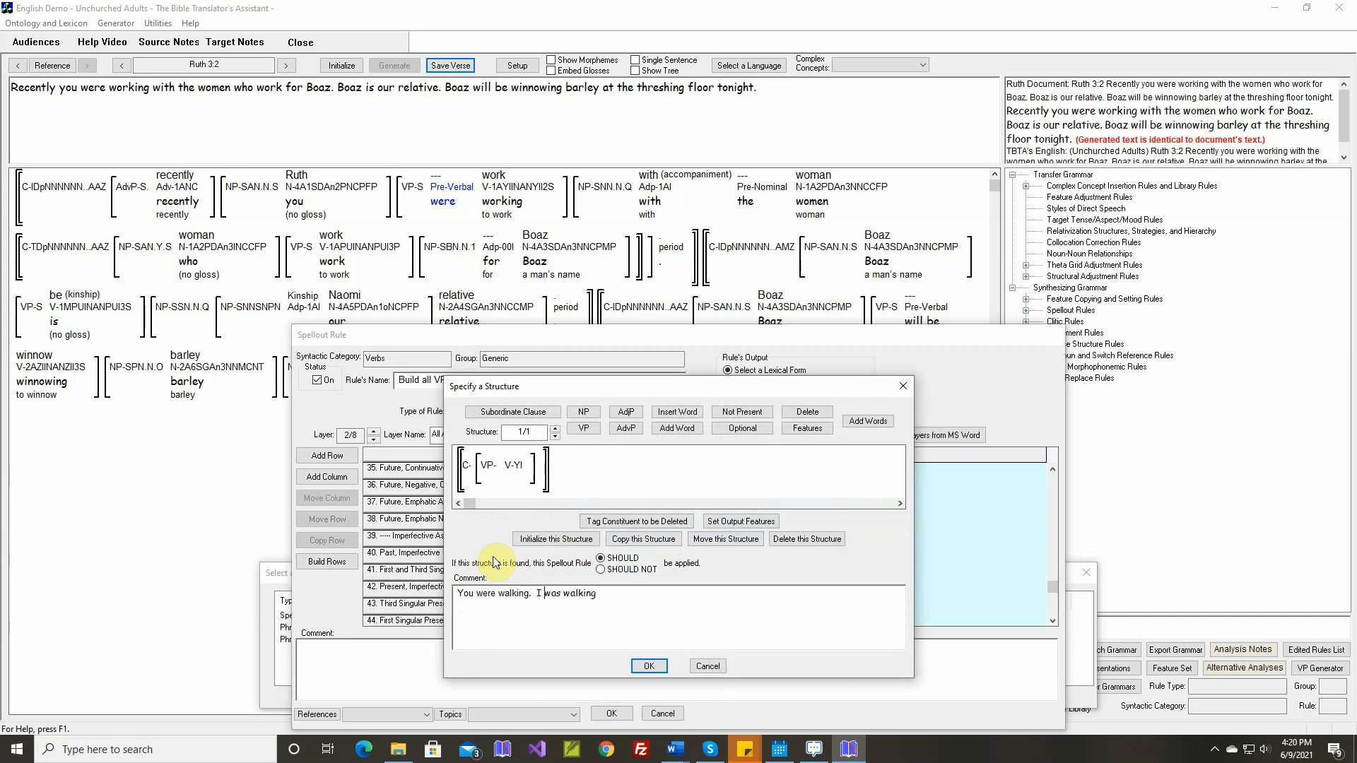
Change the comment's second sentence to "You were walking", then accept the structure and the spellout rule and close the rule list.
key("Delete")
key("Delete")
key("Delete")
key("Delete")
type("You e")
key("BackSpace")
type("were")
key("BackSpace")
key("BackSpace")
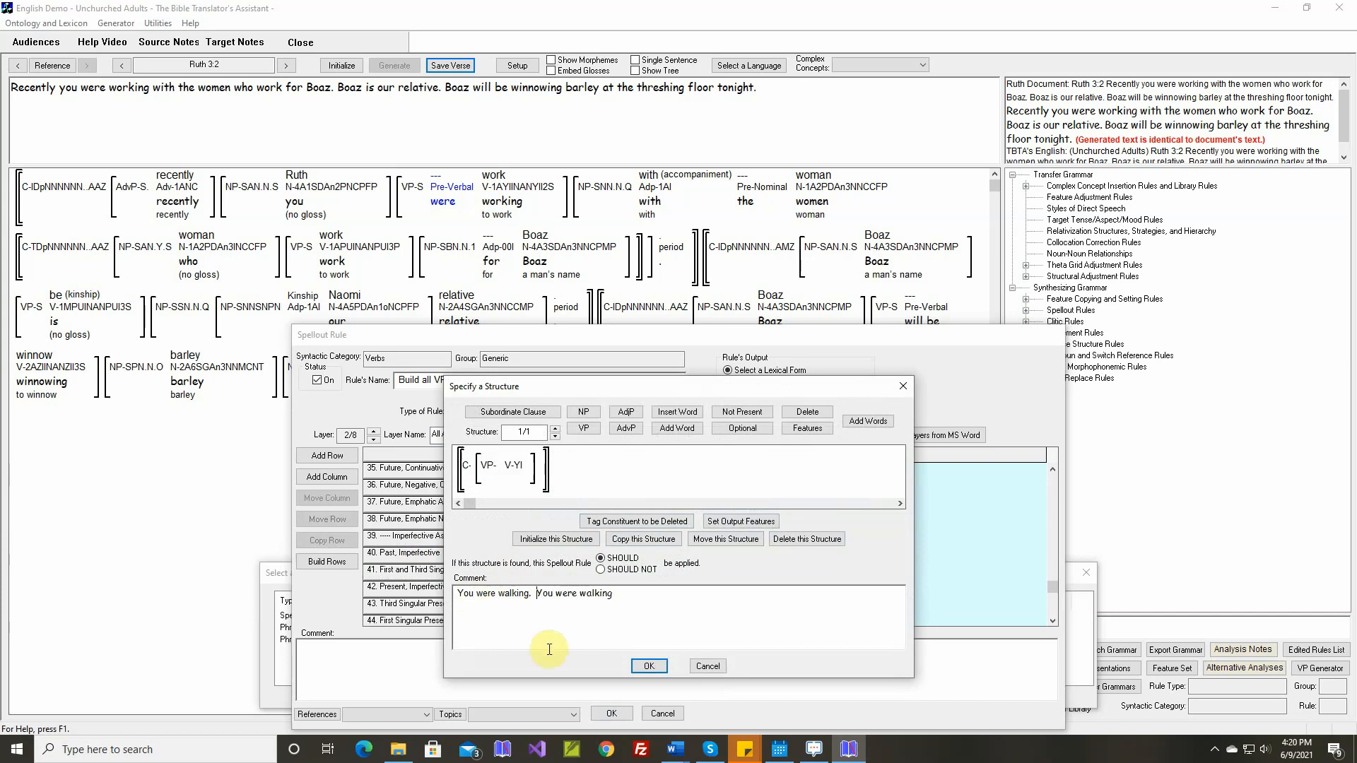
left_click(649, 666)
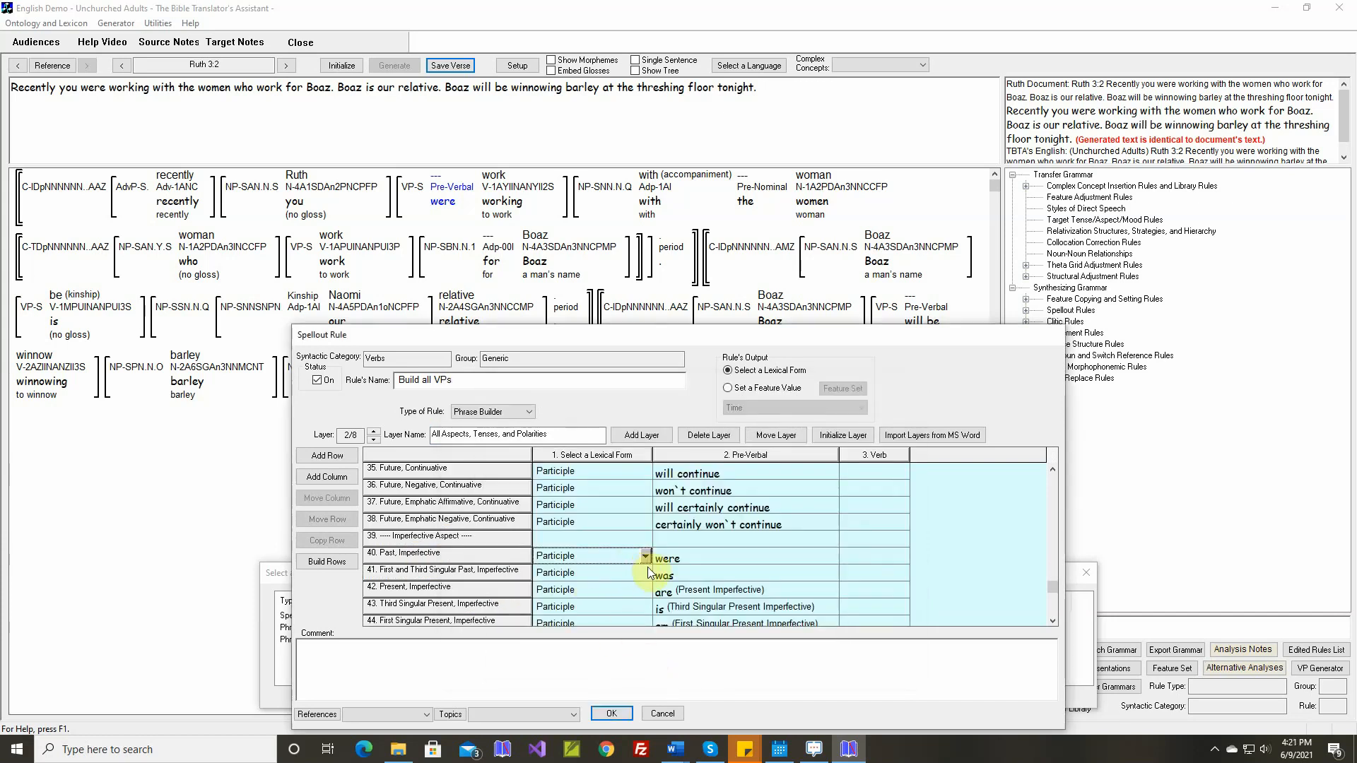
left_click(609, 714)
left_click(756, 697)
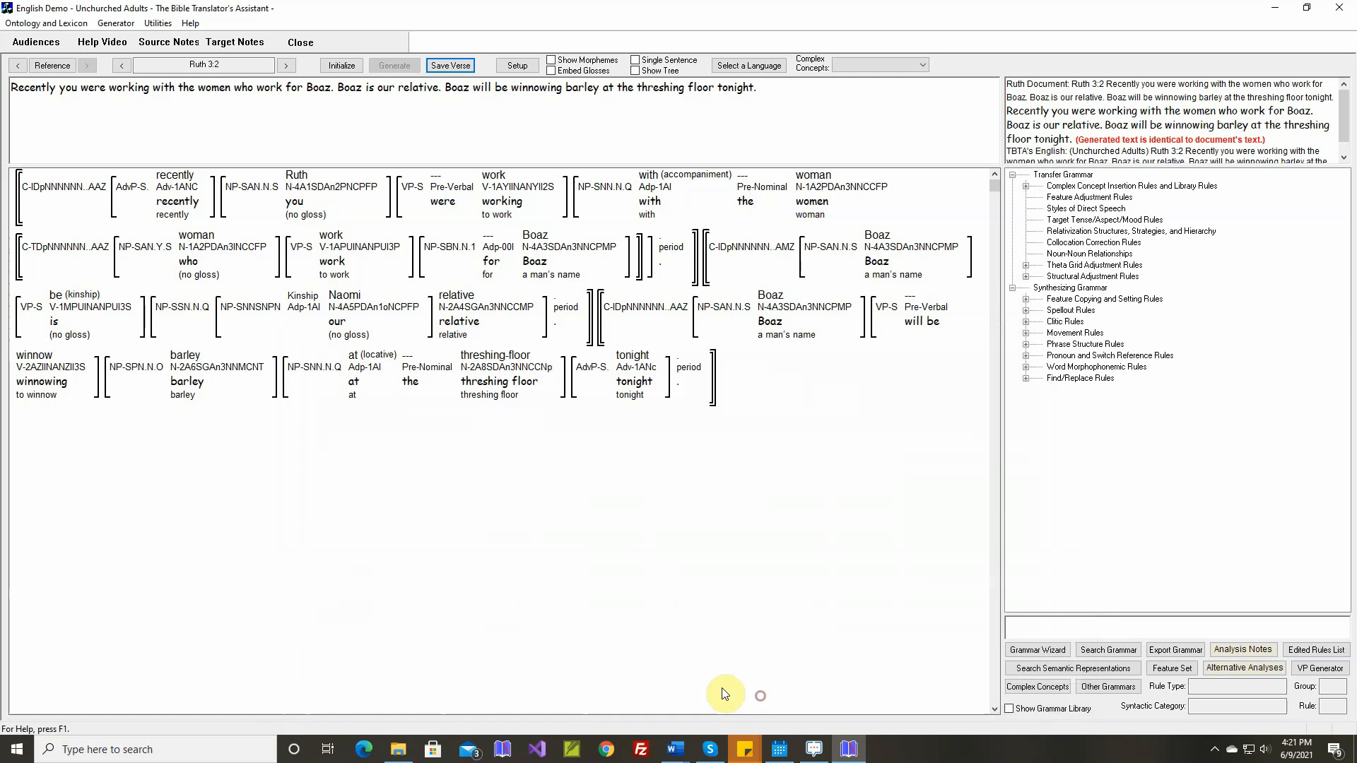
Advance to Ruth 3:3 in single-sentence view and open the theta grid adjustment rule for the verb wash.
left_click(286, 68)
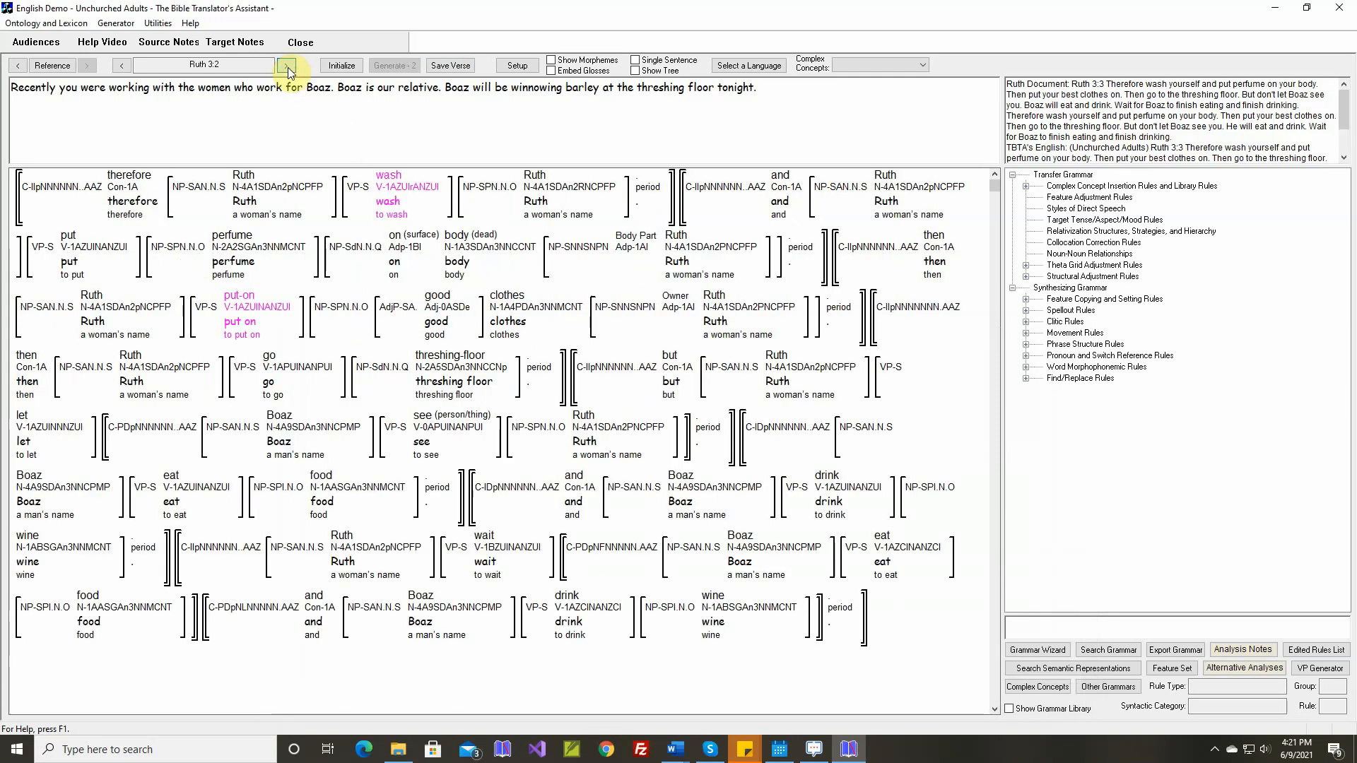
left_click(636, 62)
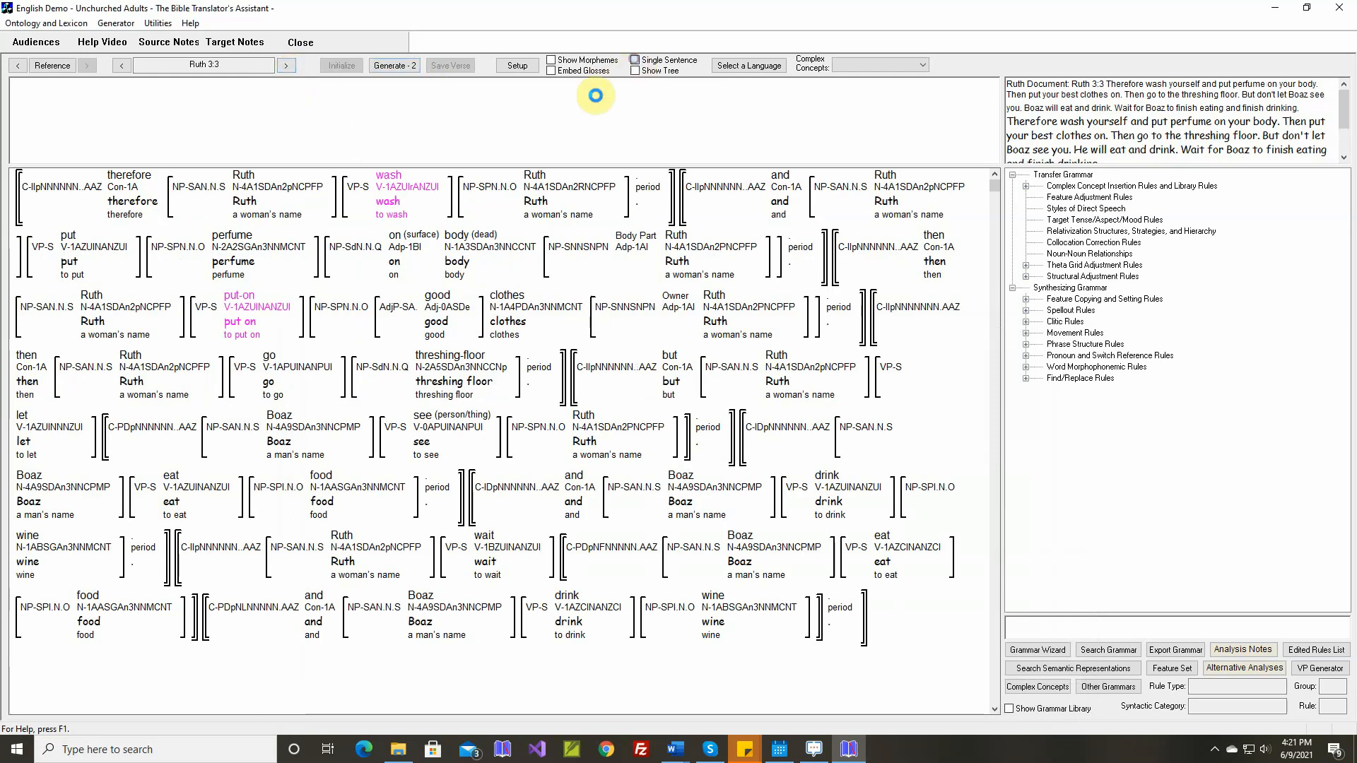
mouse_move(393, 141)
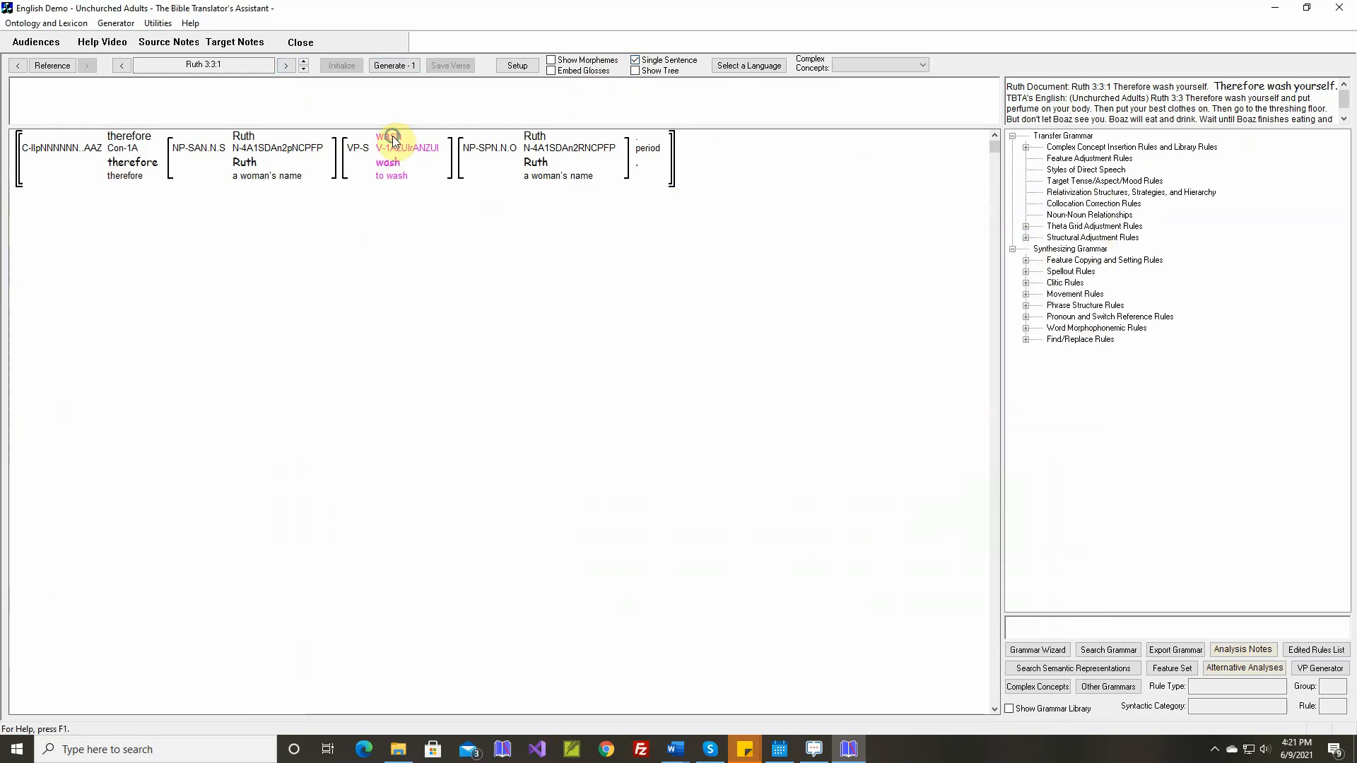
right_click(394, 142)
left_click(436, 253)
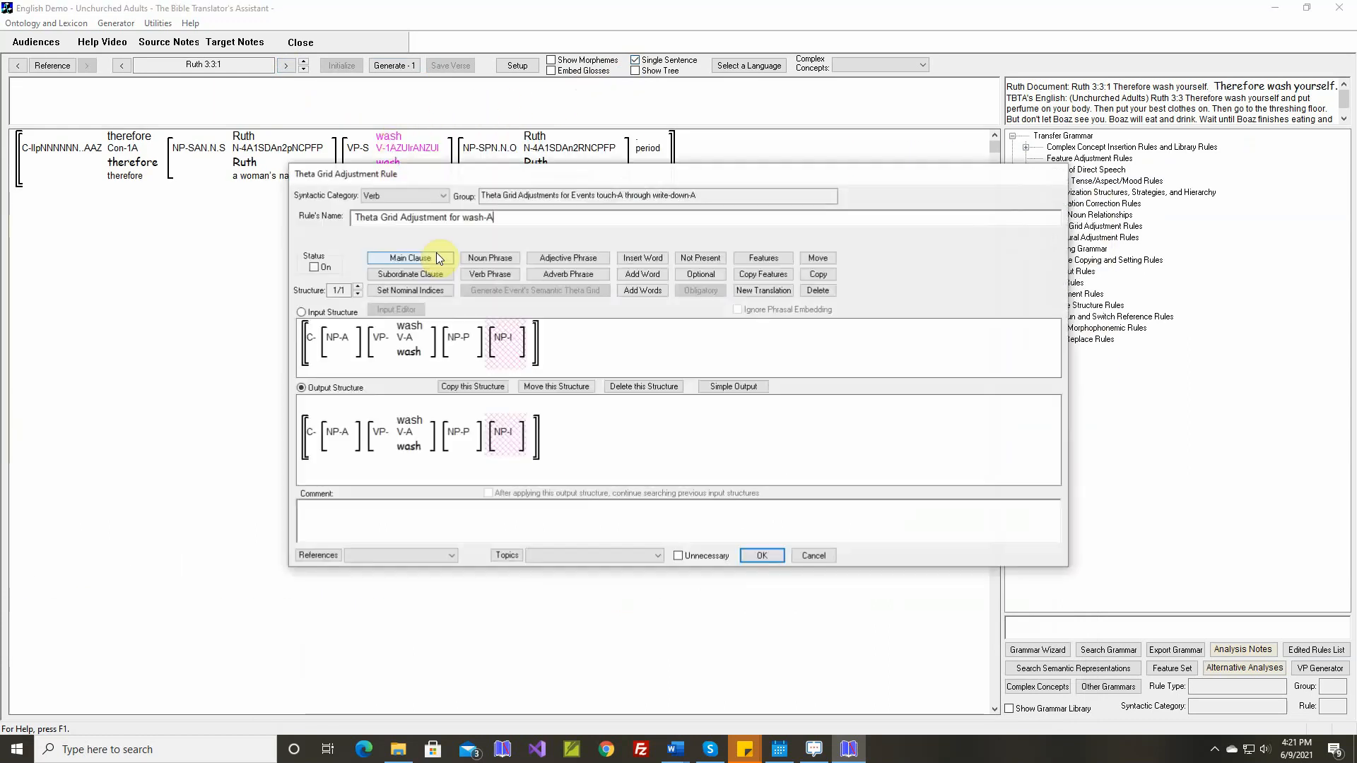
Start a simple output for the wash-A rule and set the Instrument's grammatical relation to Oblique1.
mouse_move(415, 329)
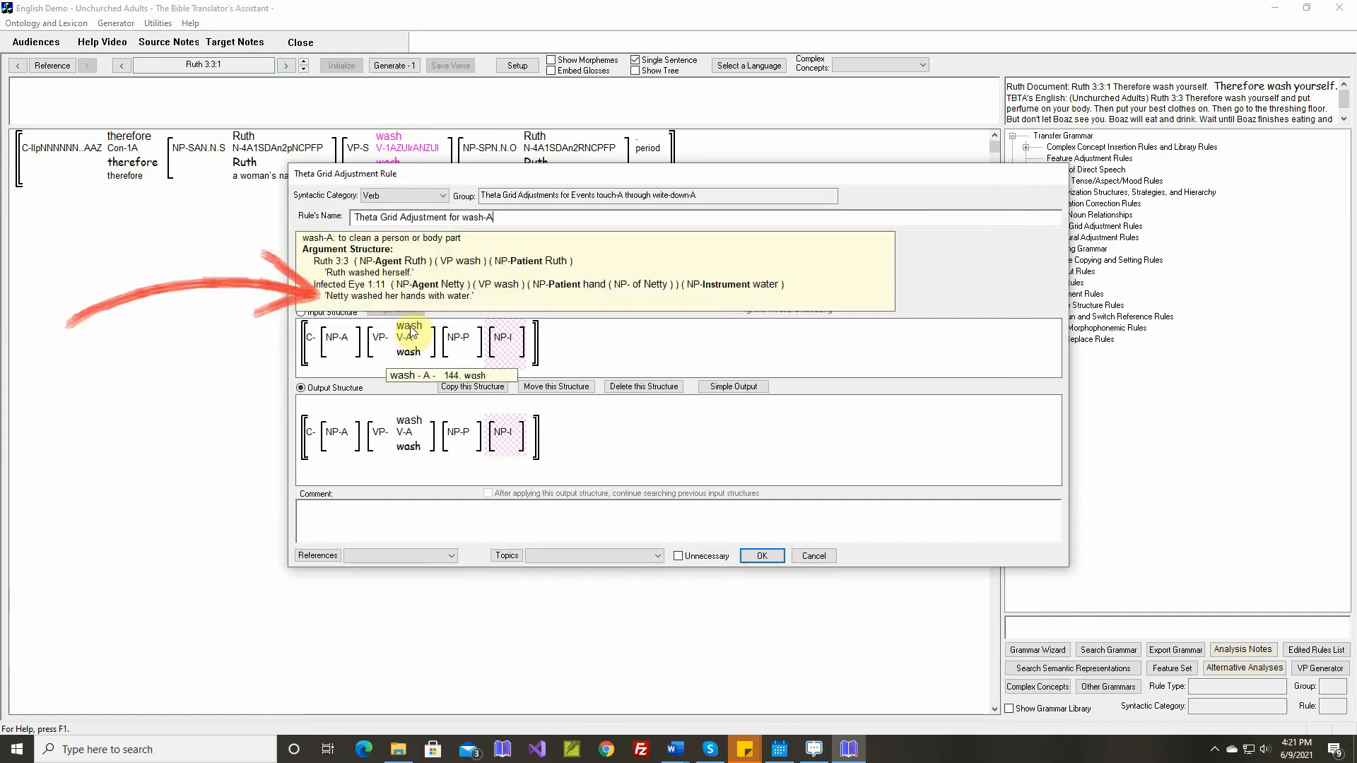
left_click(728, 387)
left_click(804, 388)
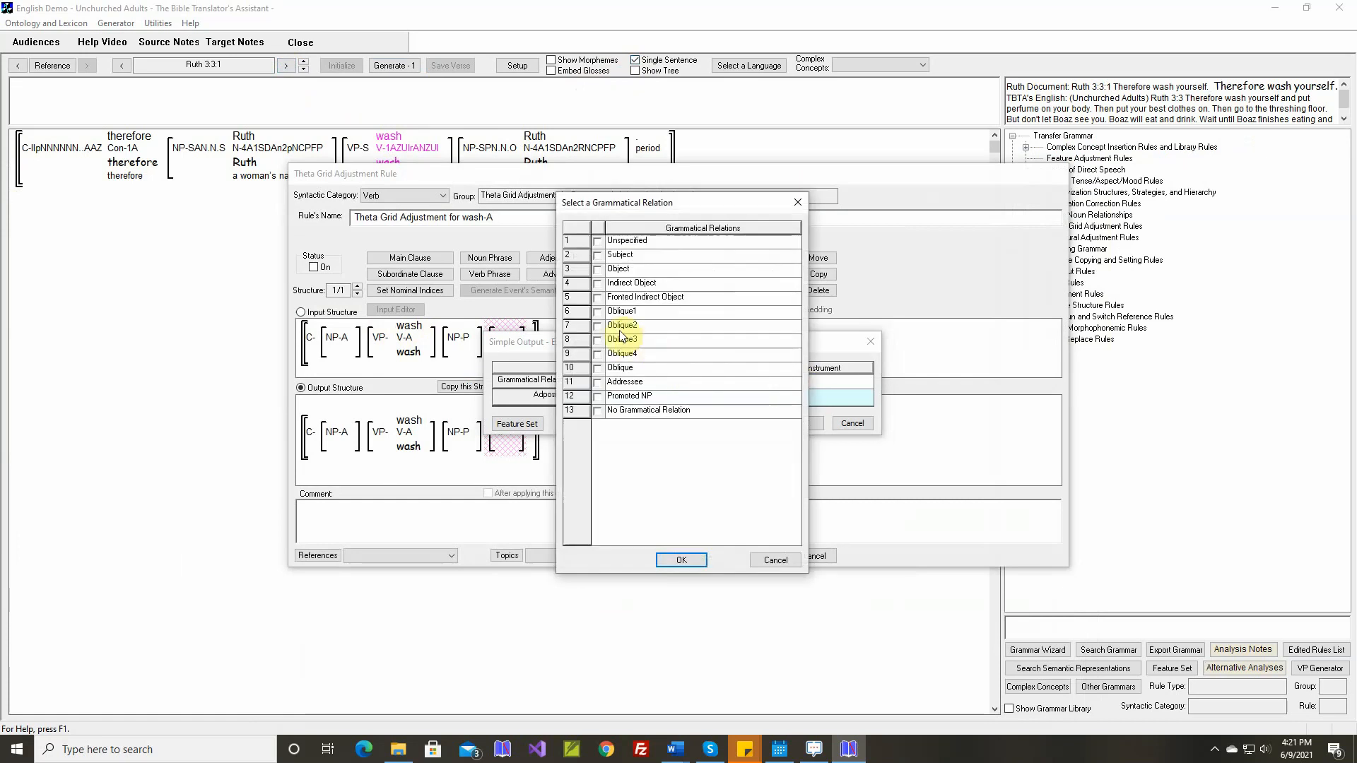
left_click(597, 312)
left_click(680, 560)
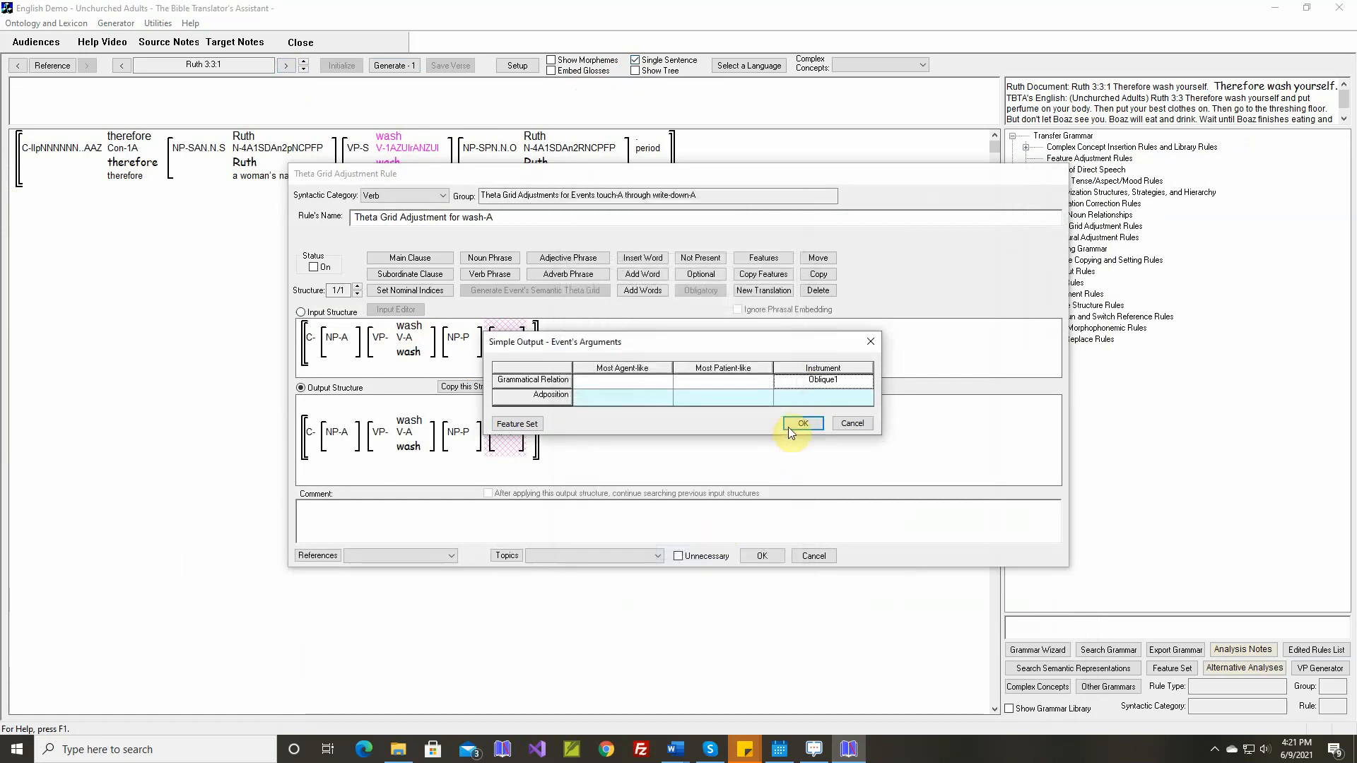
Set the Instrument's adposition to "with" and accept the simple output for the event's arguments.
left_click(789, 423)
left_click(694, 393)
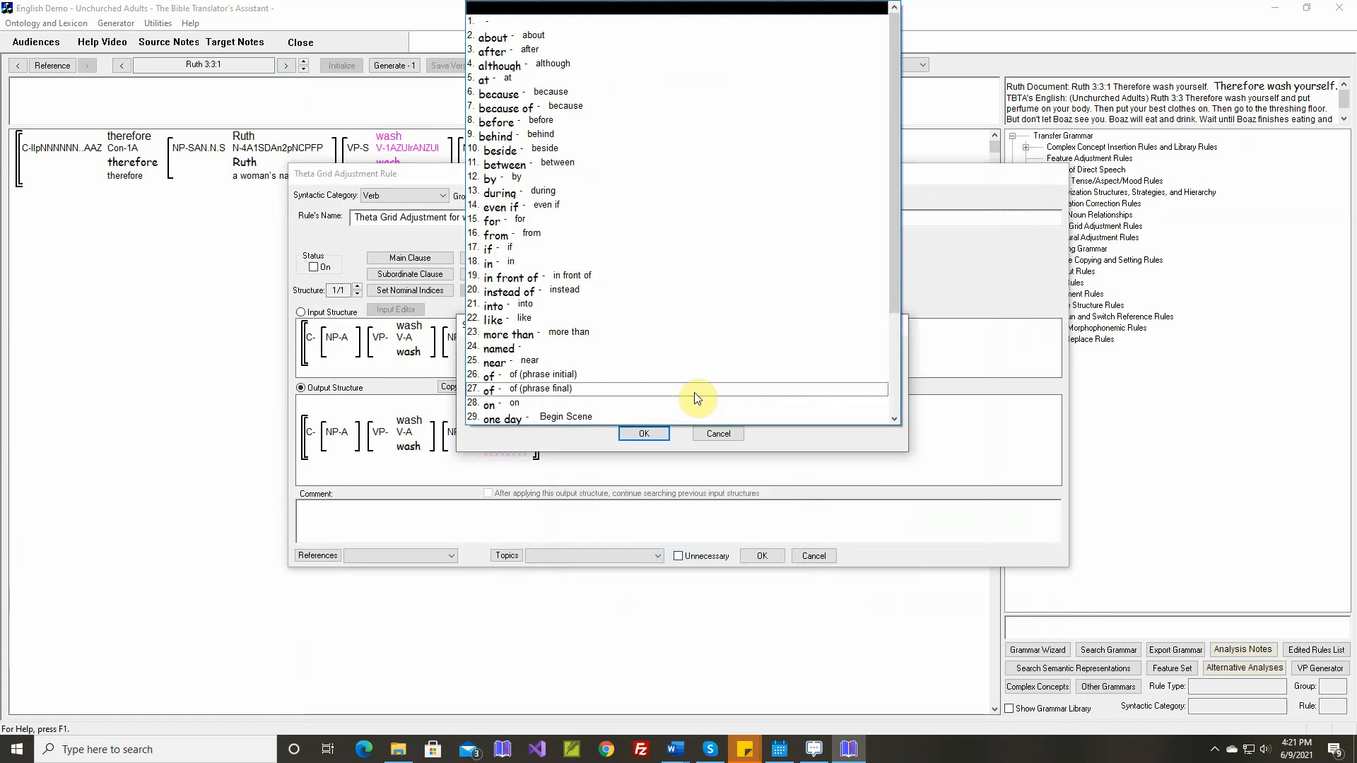
scroll(694, 392, "down", 2)
scroll(675, 398, "down", 1)
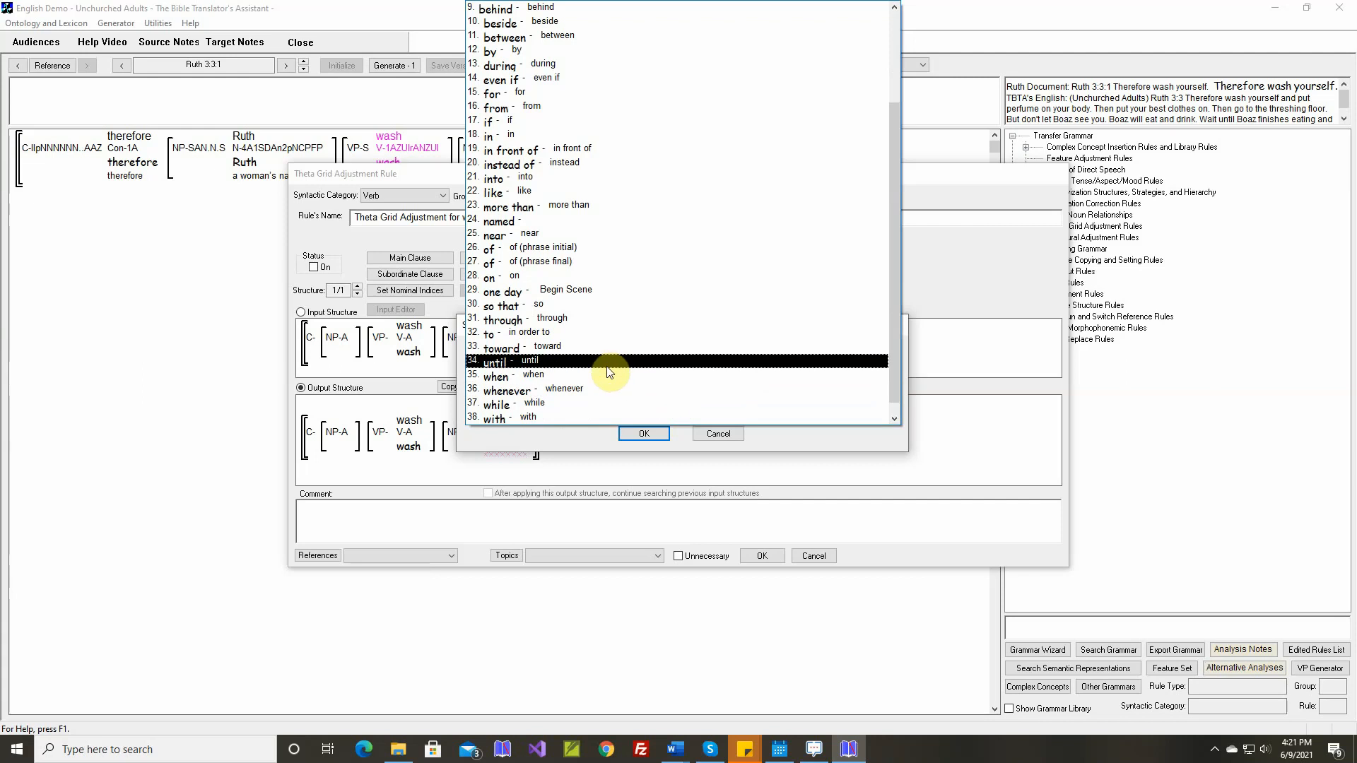
left_click(579, 417)
left_click(625, 433)
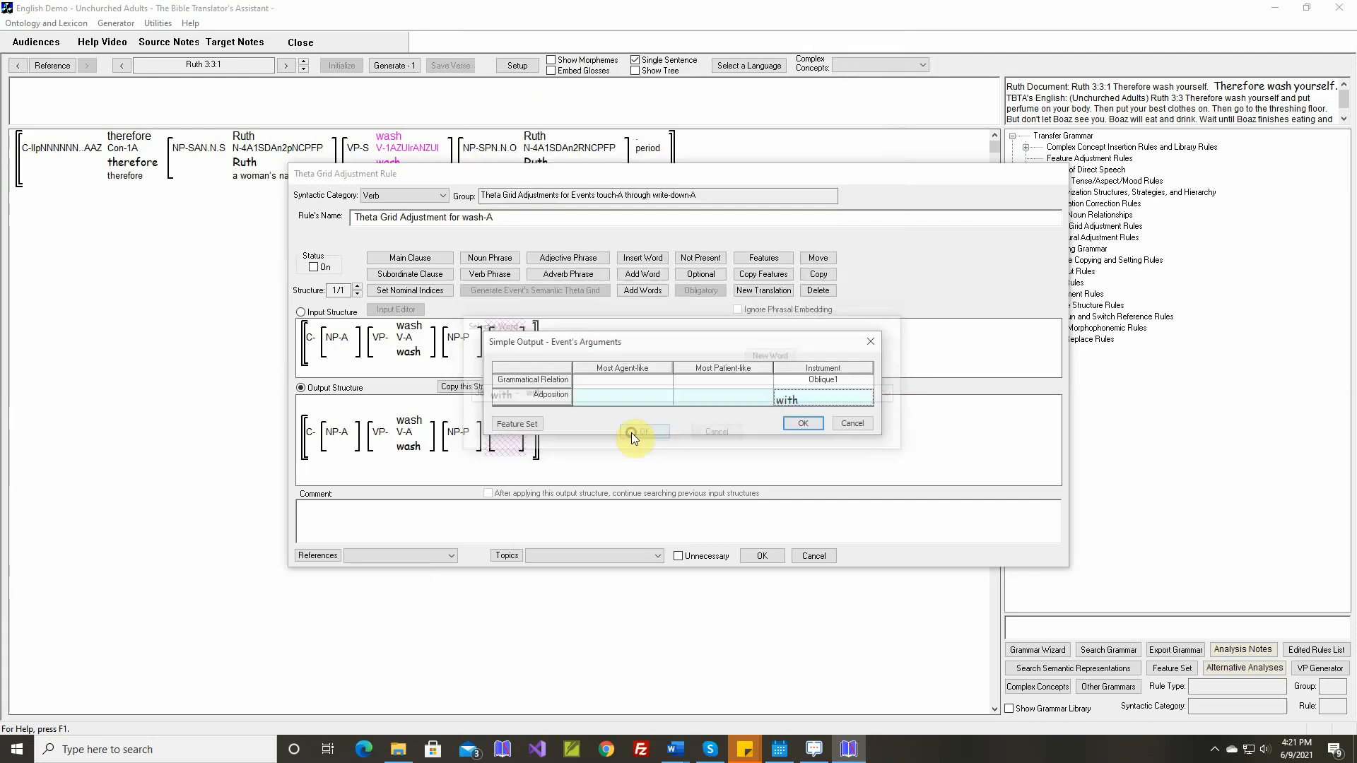
left_click(802, 425)
Turn the wash-A rule on, insert the verse comment from the selected Word document, and save the rule.
left_click(314, 267)
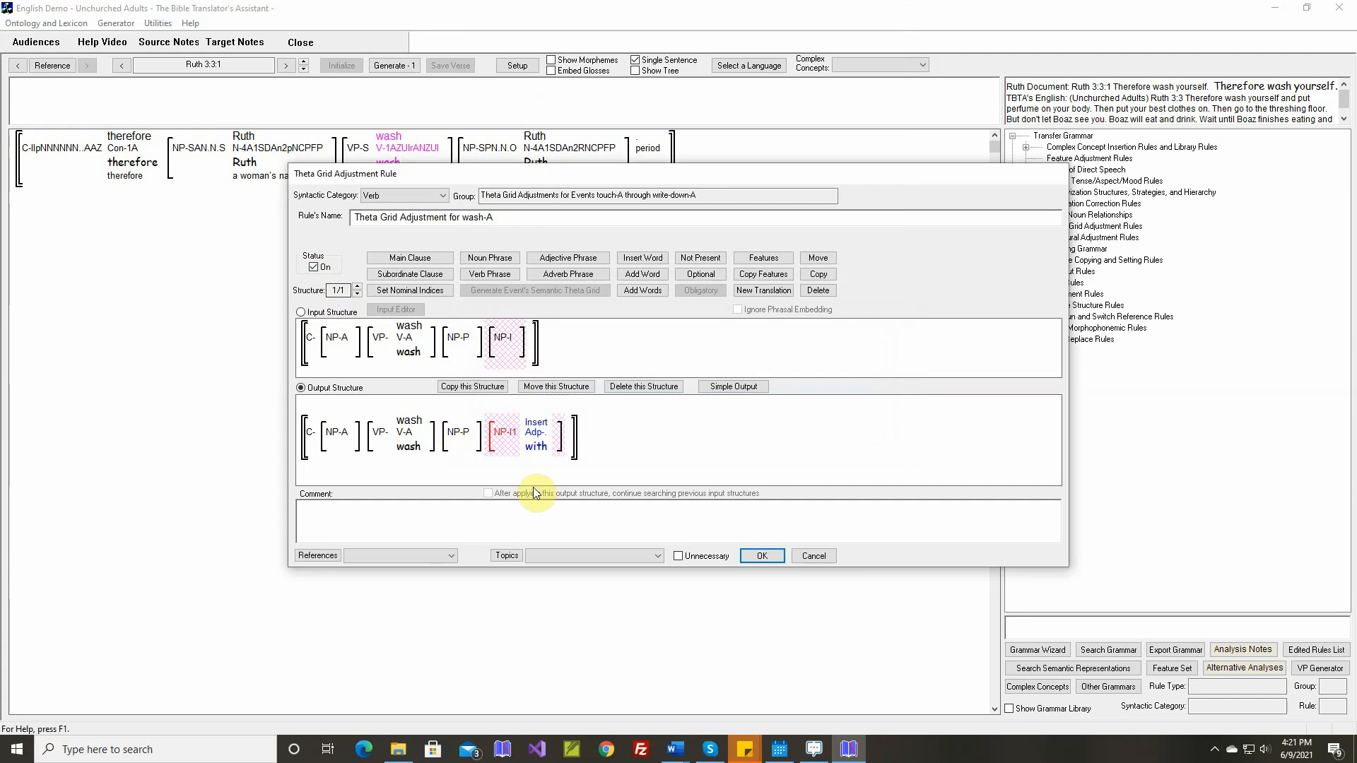
right_click(588, 506)
left_click(579, 516)
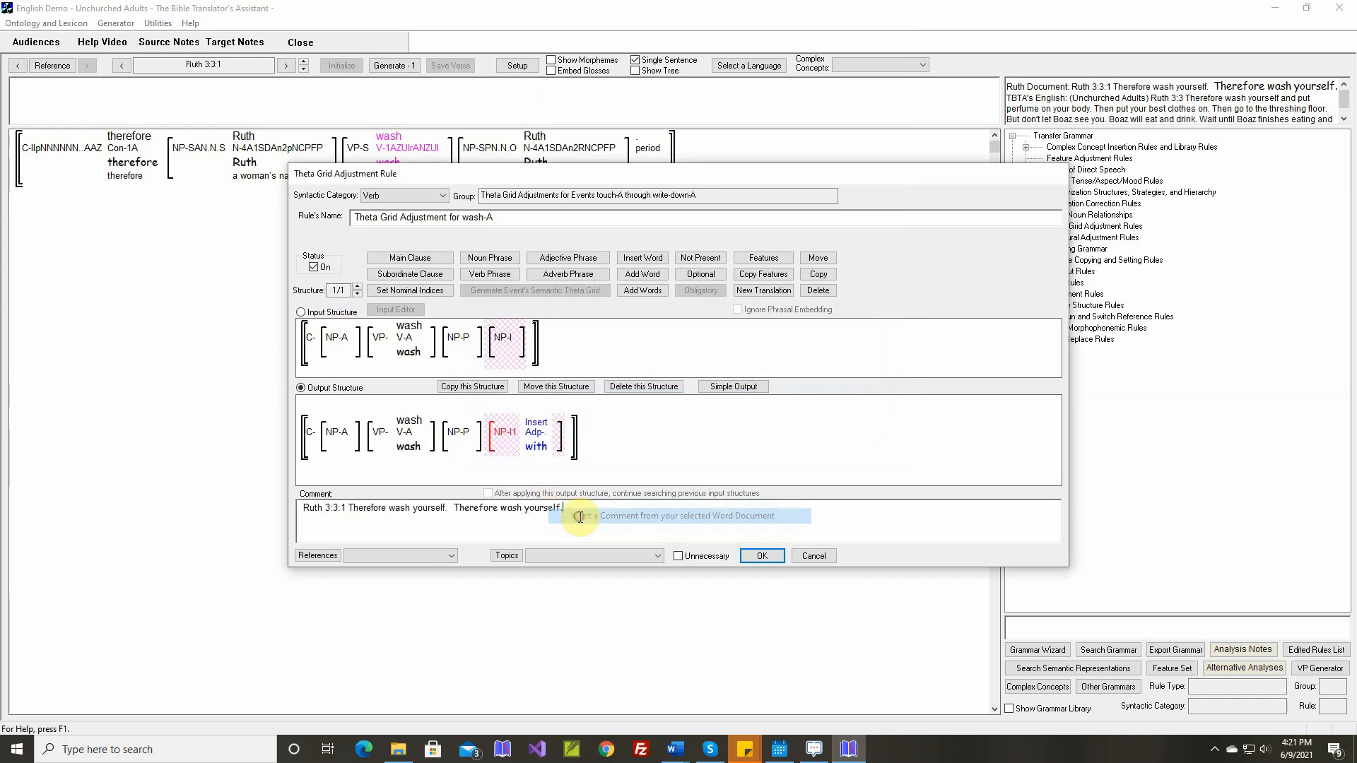
left_click(757, 557)
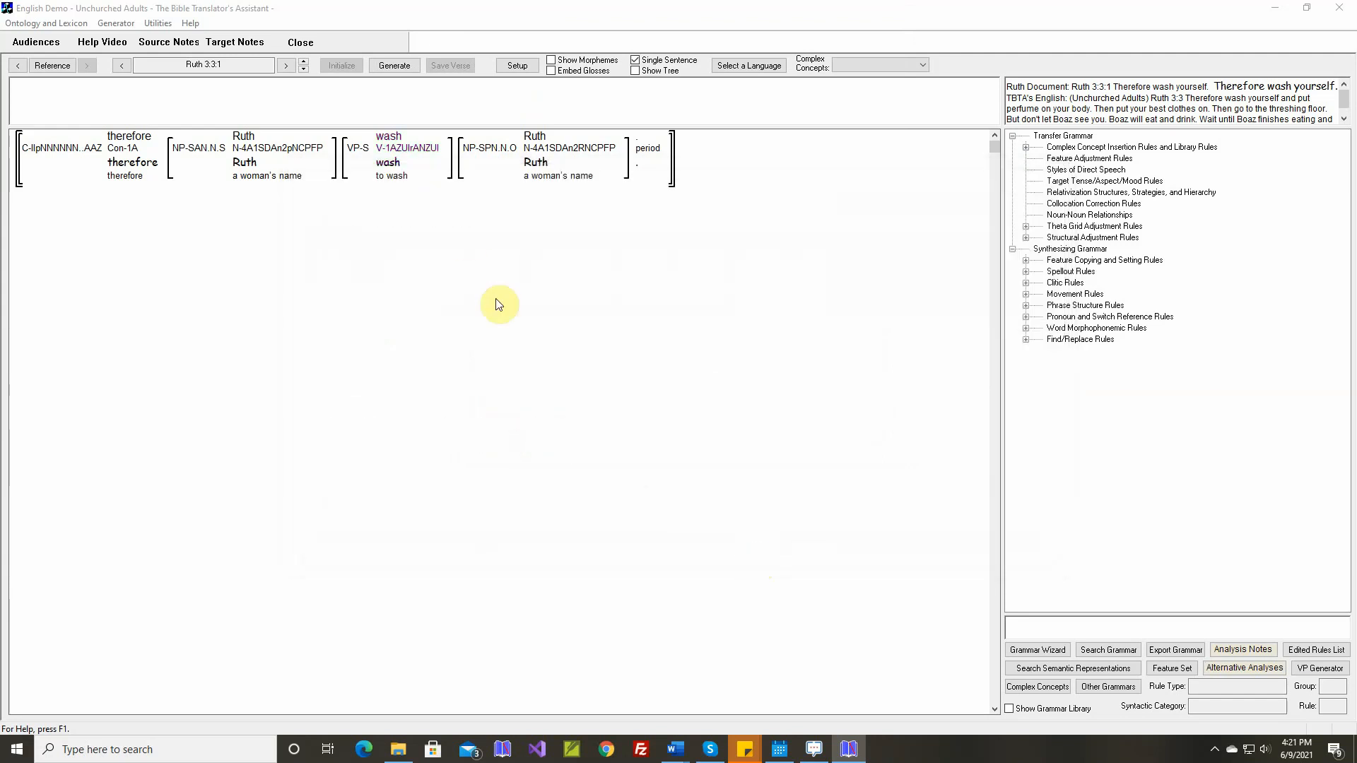
Generate the English text for sentences 3:3:1 and 3:3:2.
left_click(394, 65)
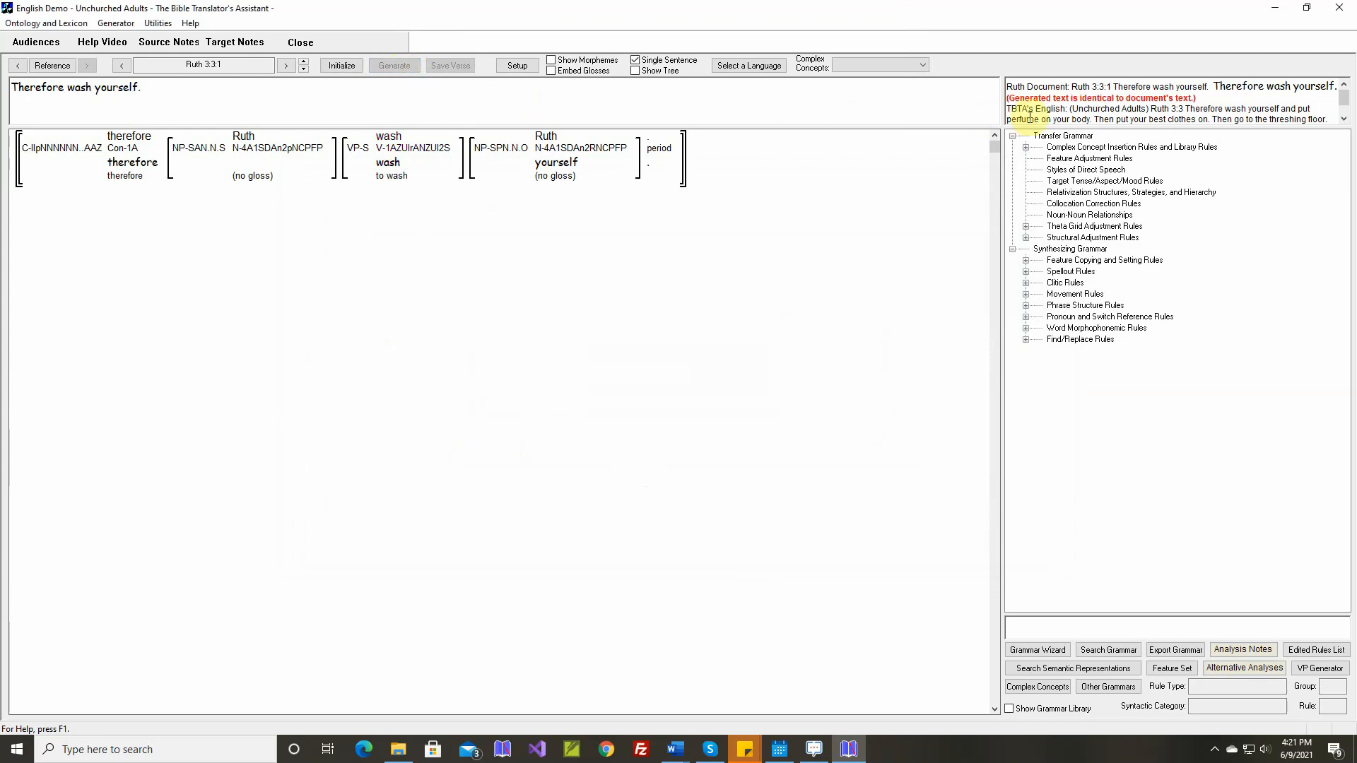
left_click(303, 62)
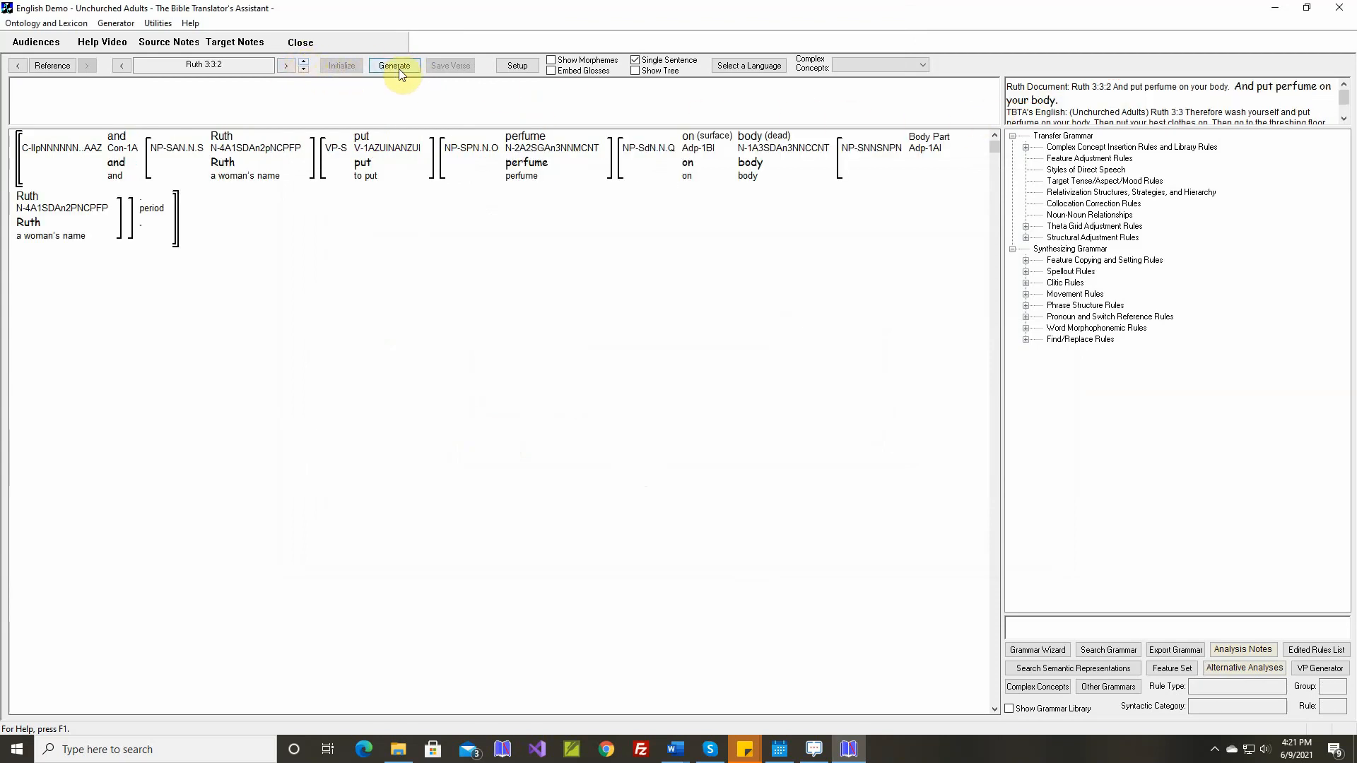
left_click(400, 72)
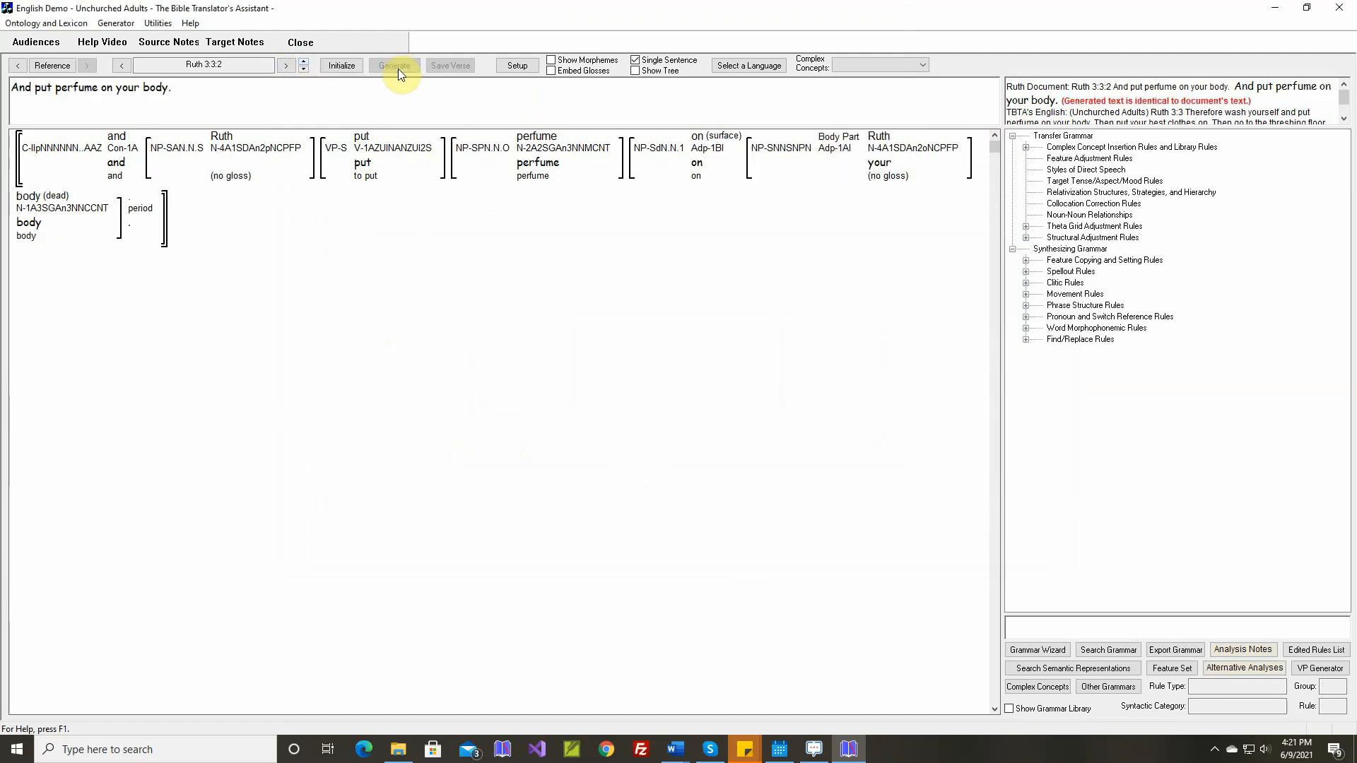
In sentence 3:3:3, edit the put-on verb's stem as "put" with modifier "on", tagged Verbal Preposition in the Object NP.
left_click(303, 62)
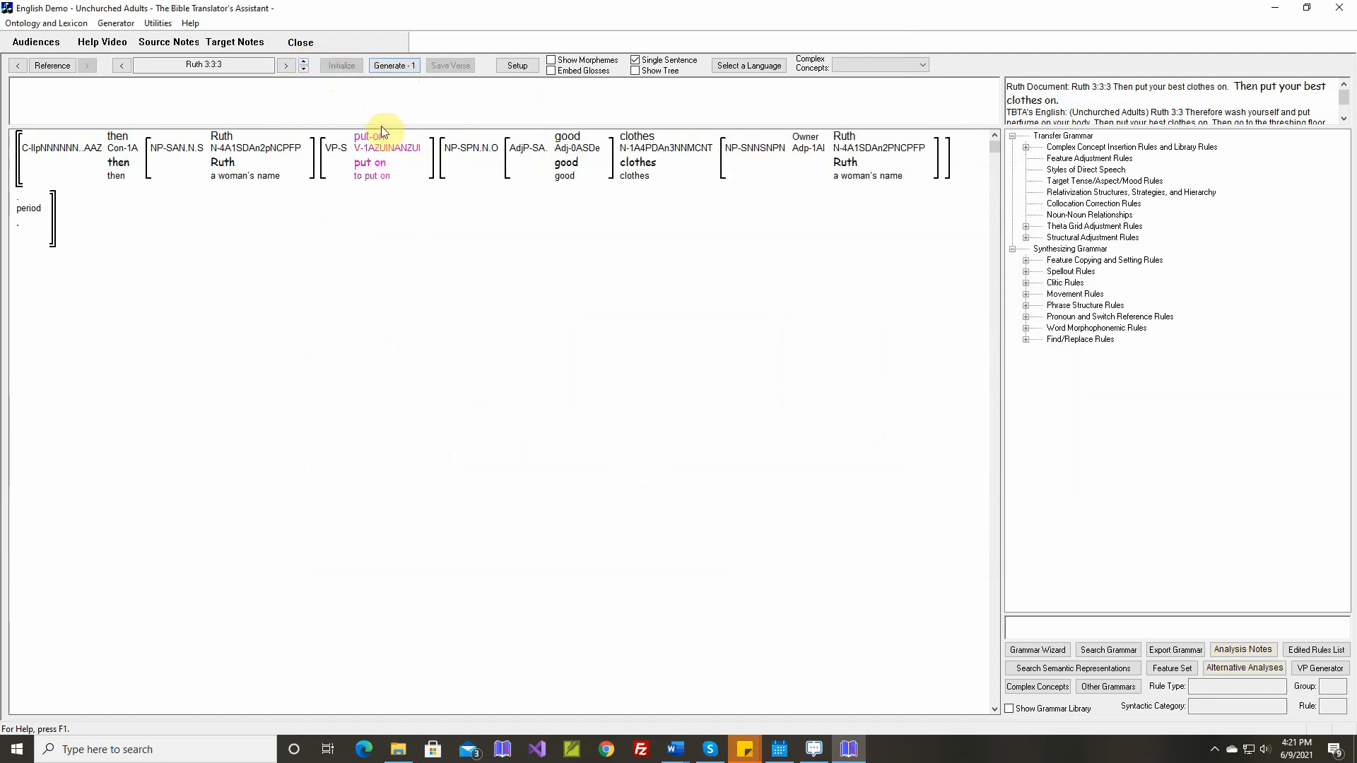
mouse_move(375, 160)
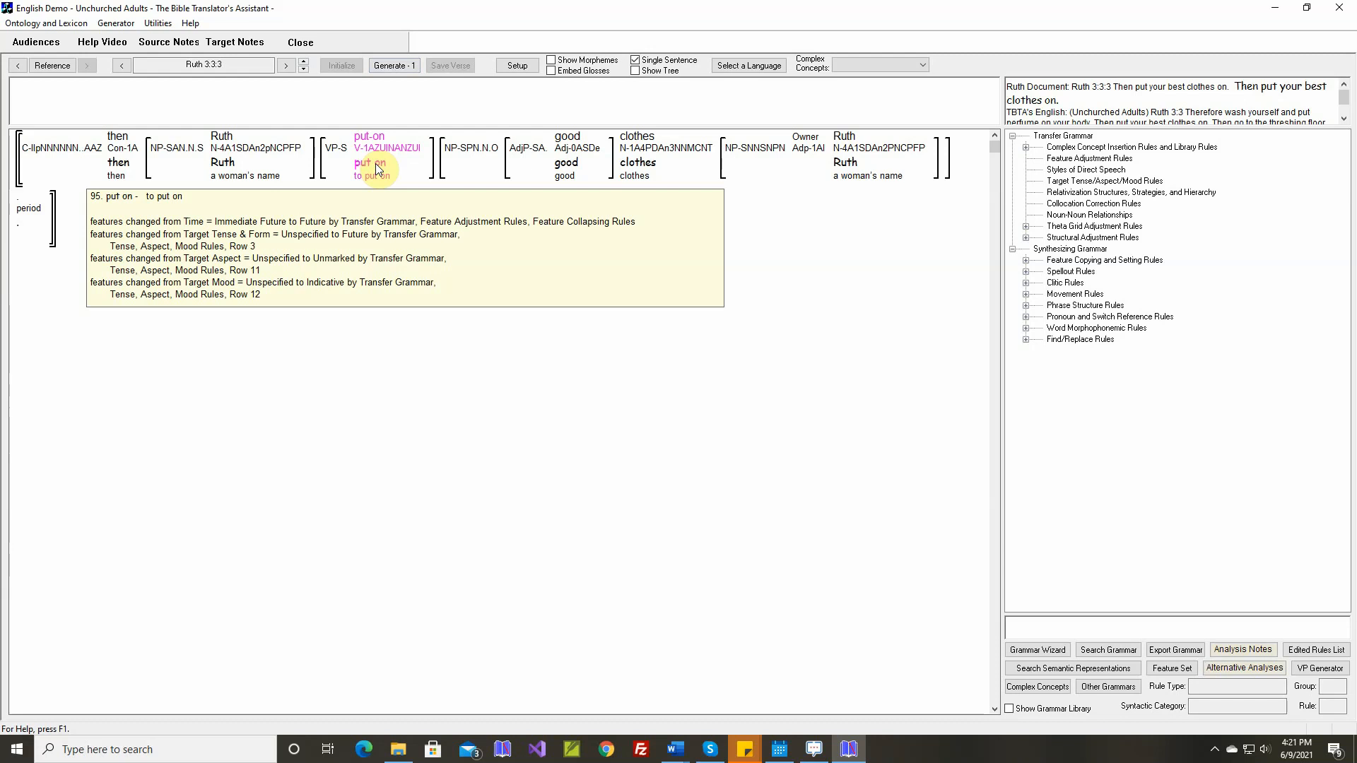
double_click(375, 163)
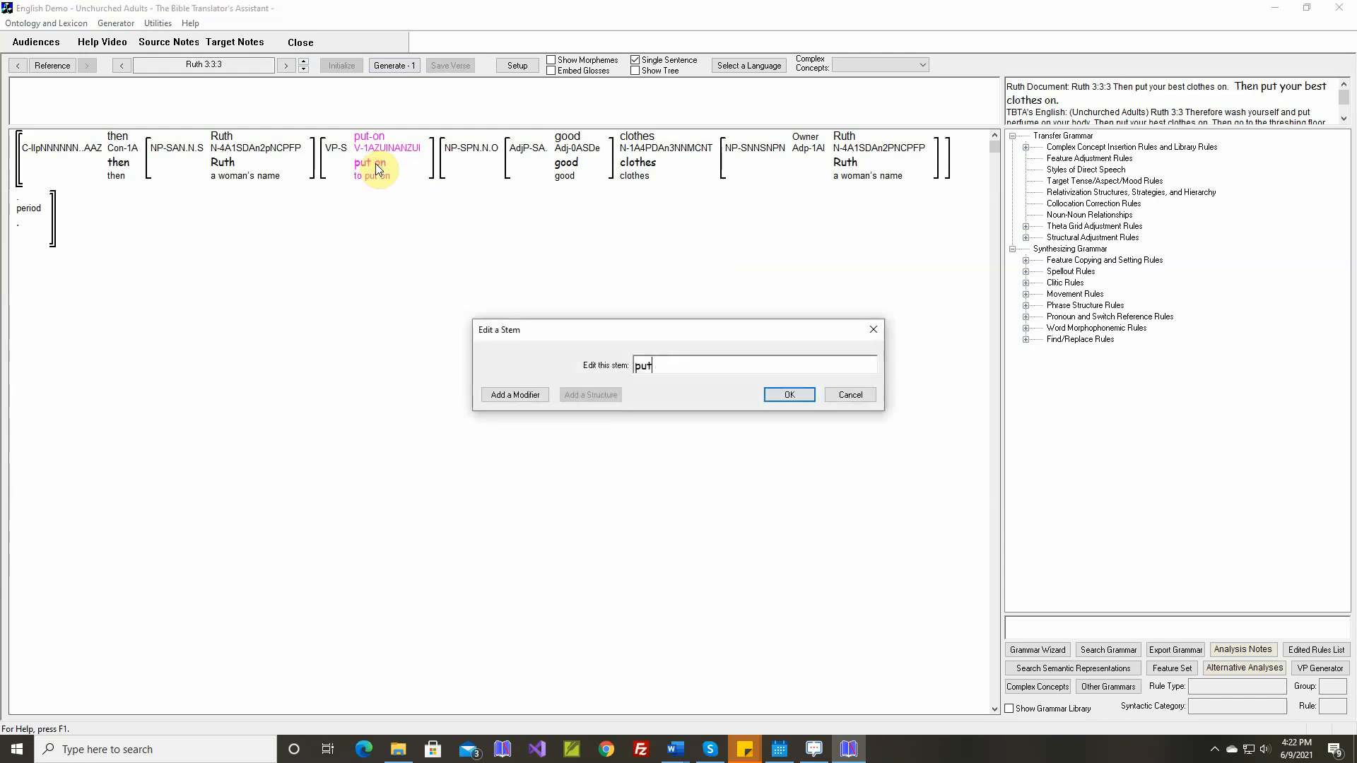
left_click(510, 394)
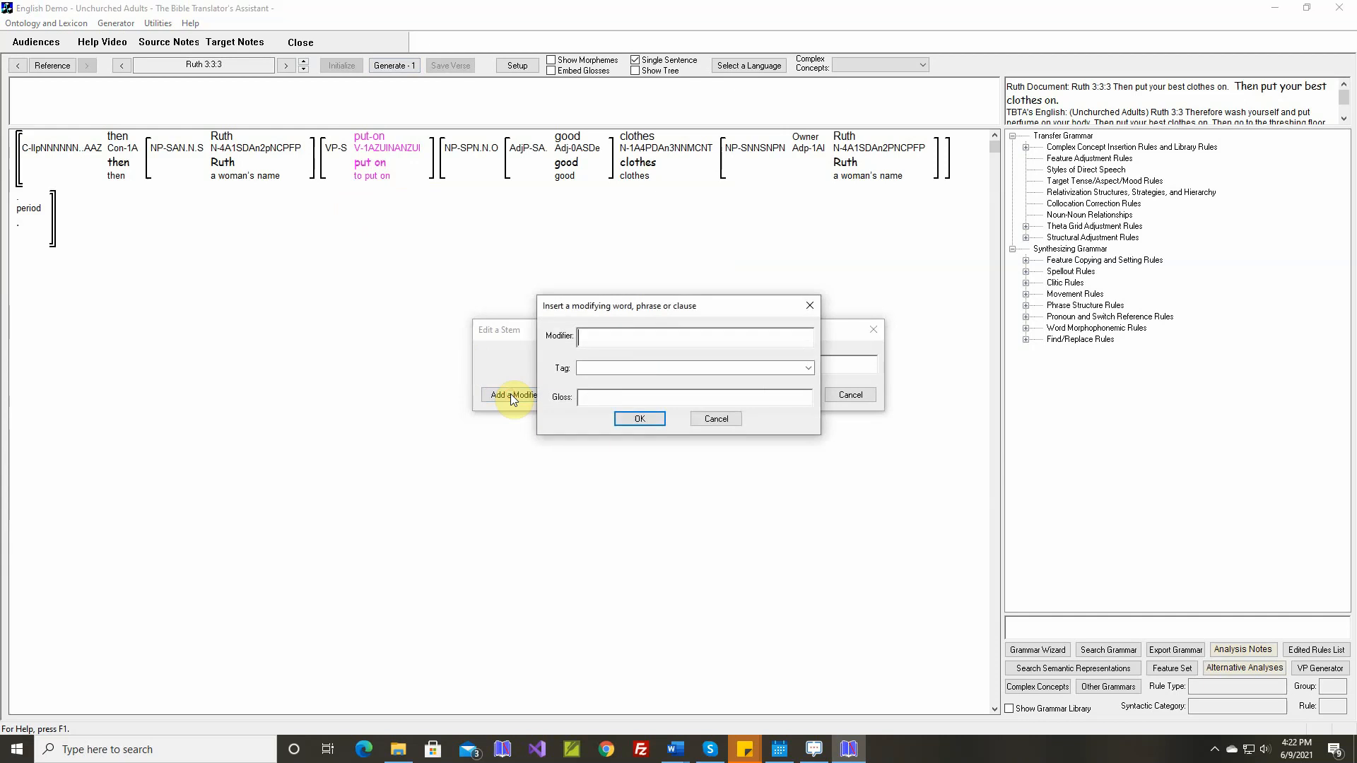
type("on")
left_click(809, 368)
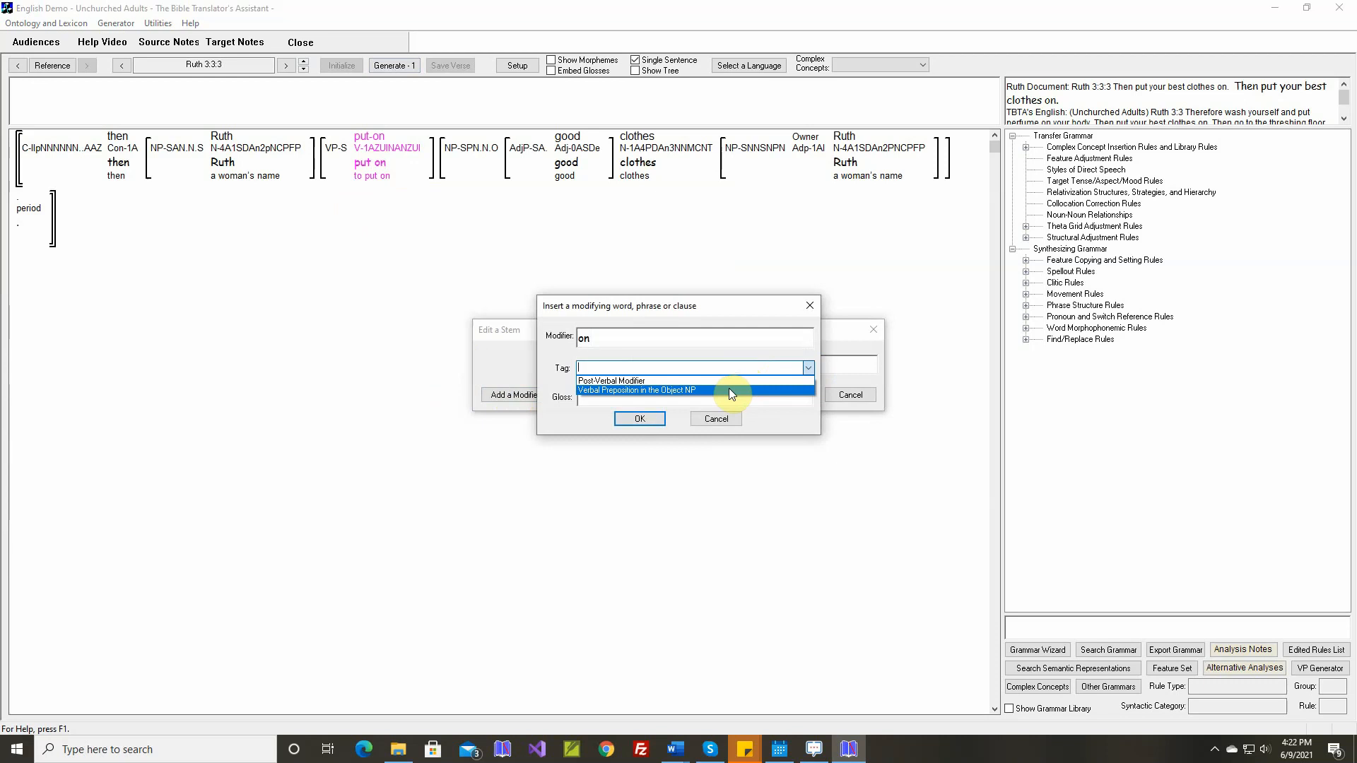
left_click(668, 389)
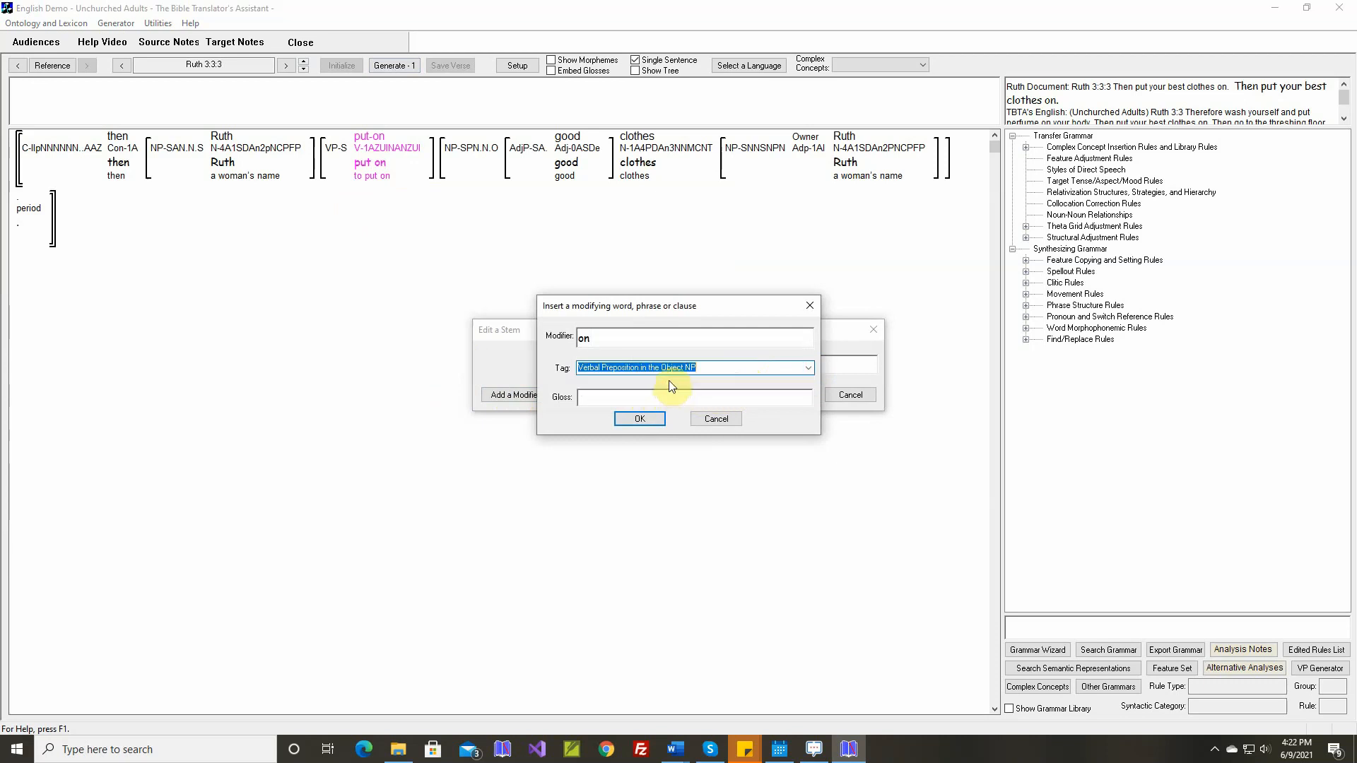
left_click(641, 419)
left_click(785, 394)
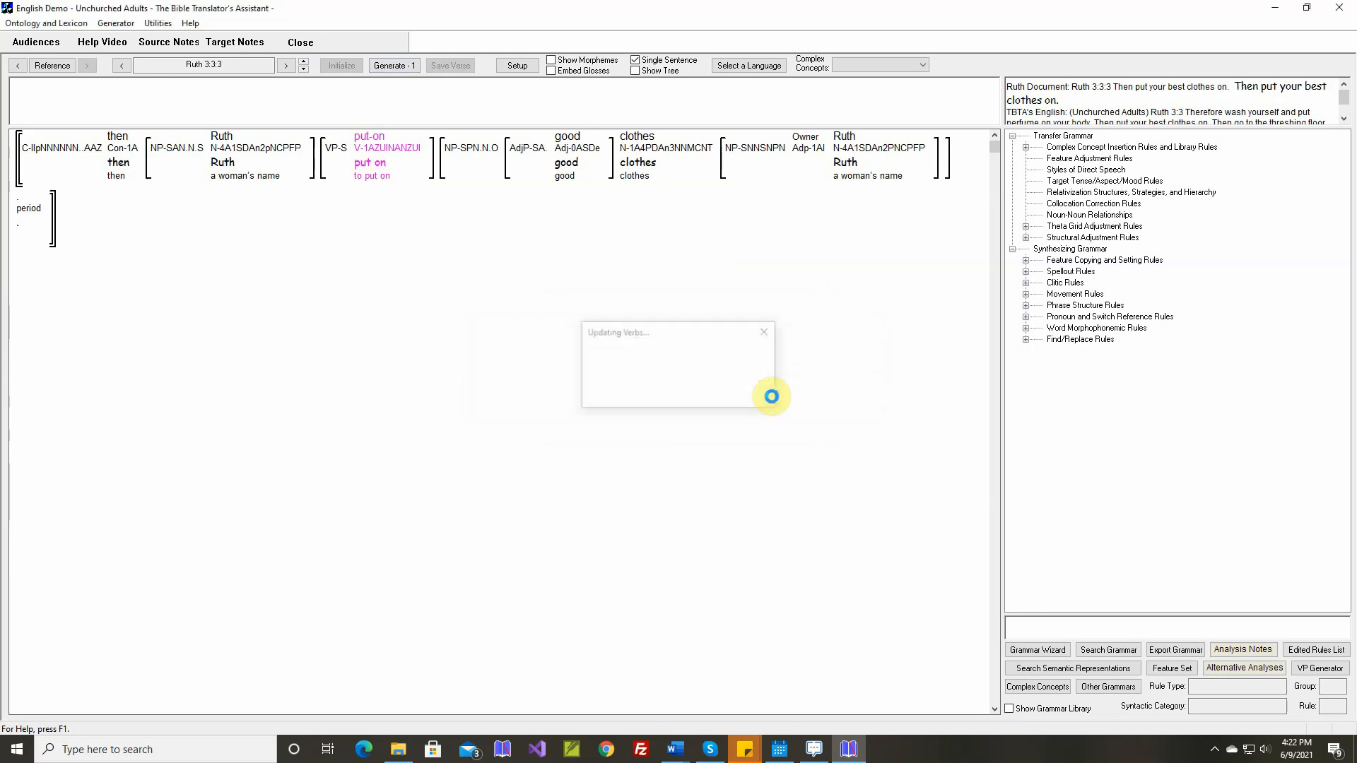
Set the past form of the new stem "put on" to "put".
double_click(542, 379)
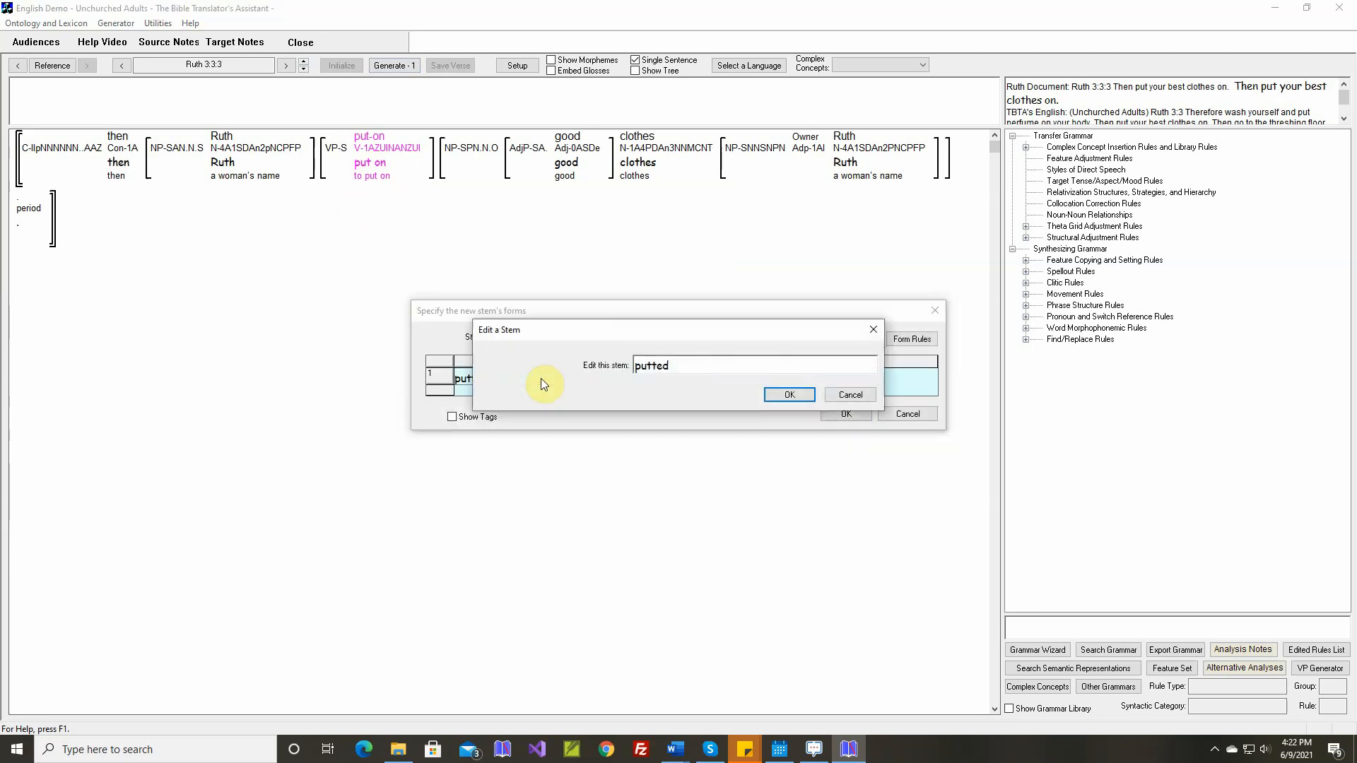
key("BackSpace")
key("BackSpace")
key("BackSpace")
key("Return")
key("Return")
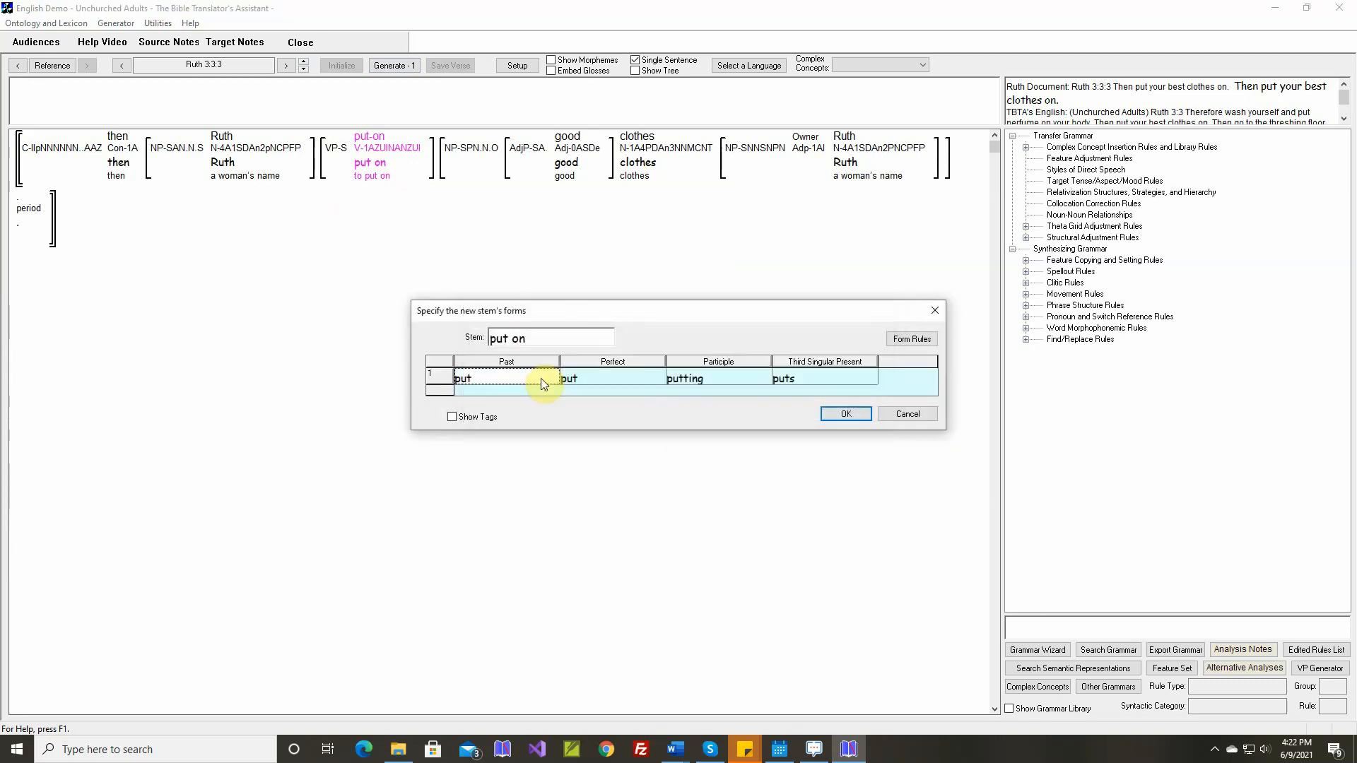
Accept the forms, gloss and comment of the "put on" stem, and decline editing the Verb Phrase structure rule.
left_click(840, 418)
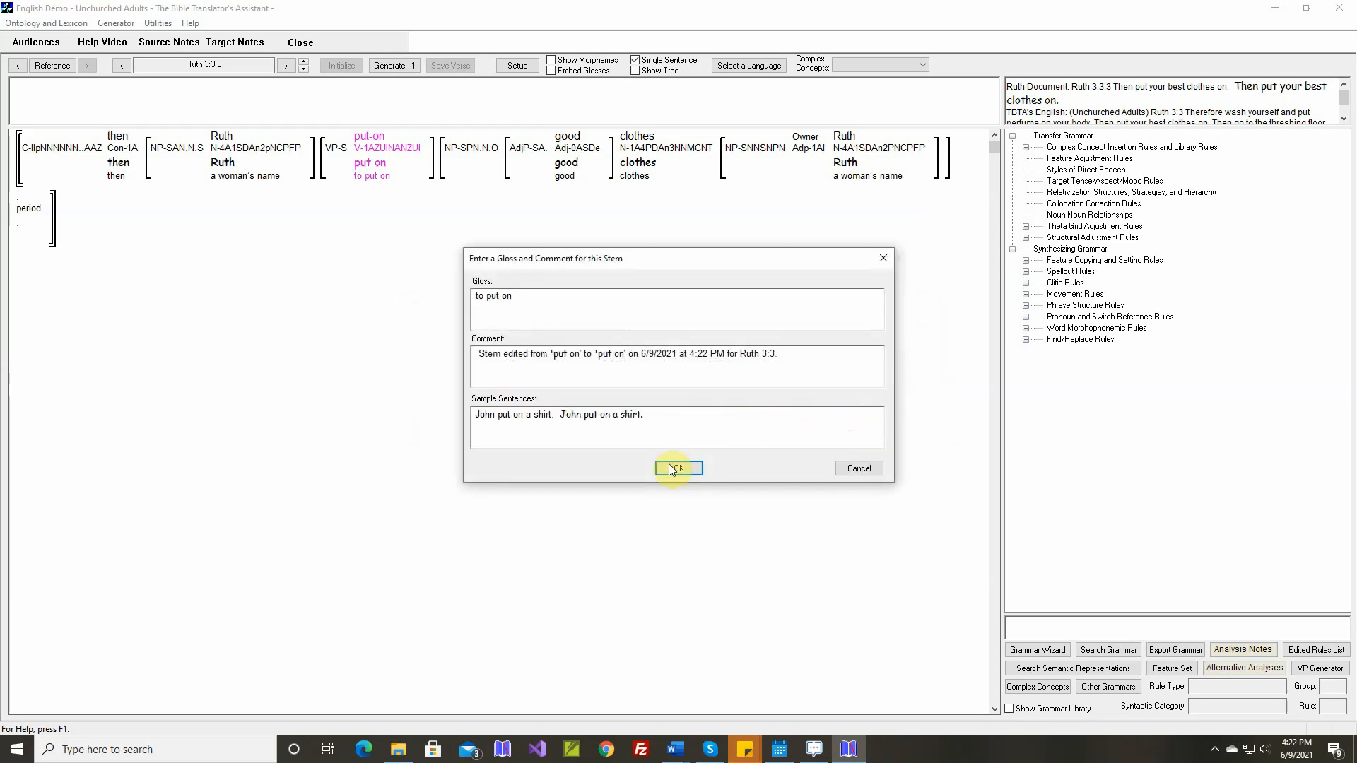
left_click(673, 467)
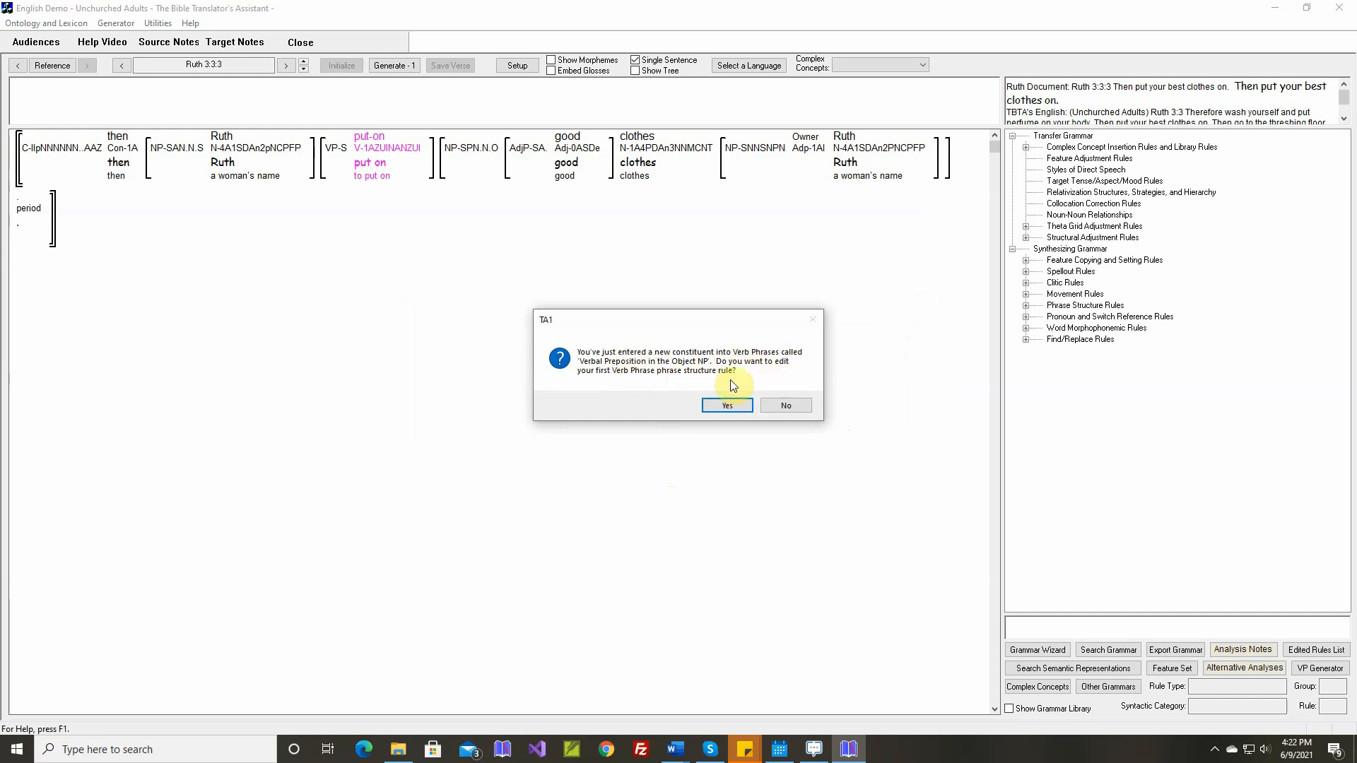
left_click(788, 410)
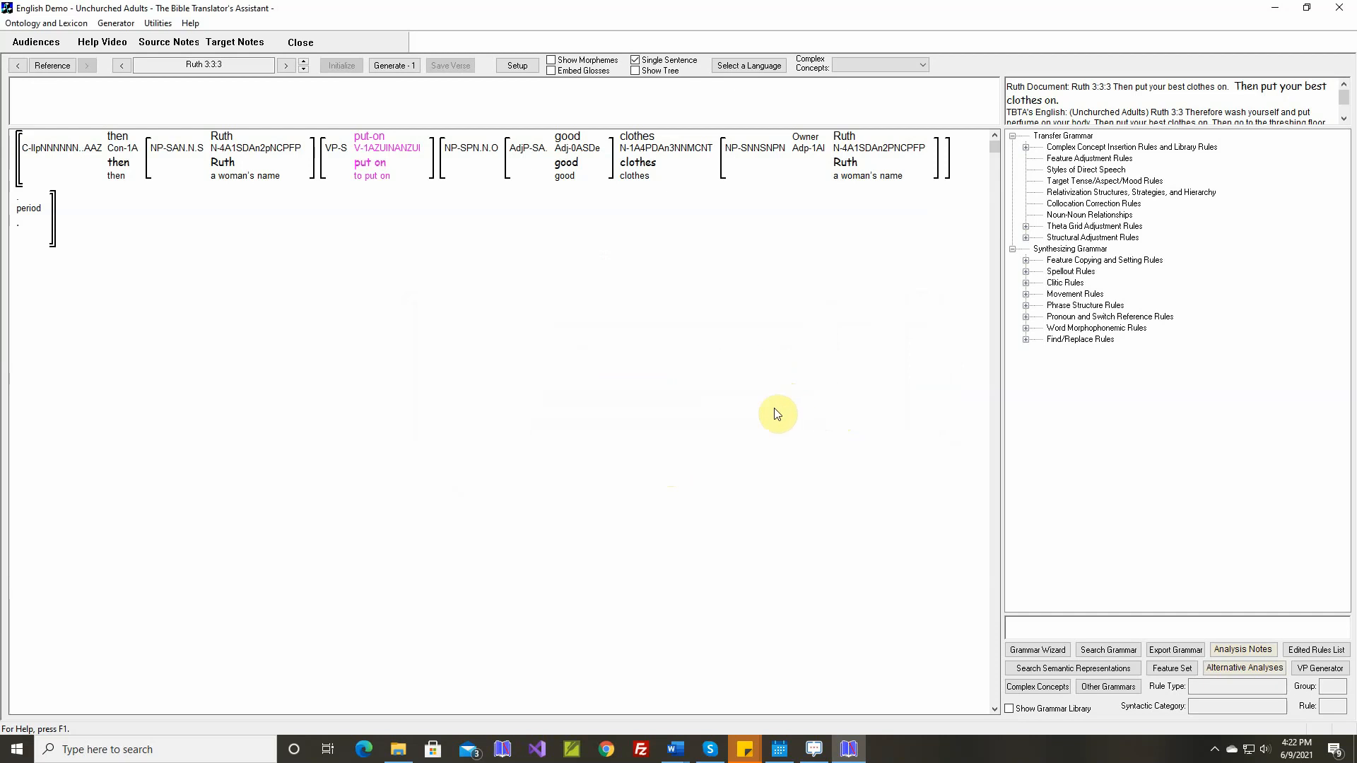
In the put-on verb's theta grid adjustment rule, set the output's Destination argument to the grammatical relation Oblique1.
right_click(375, 161)
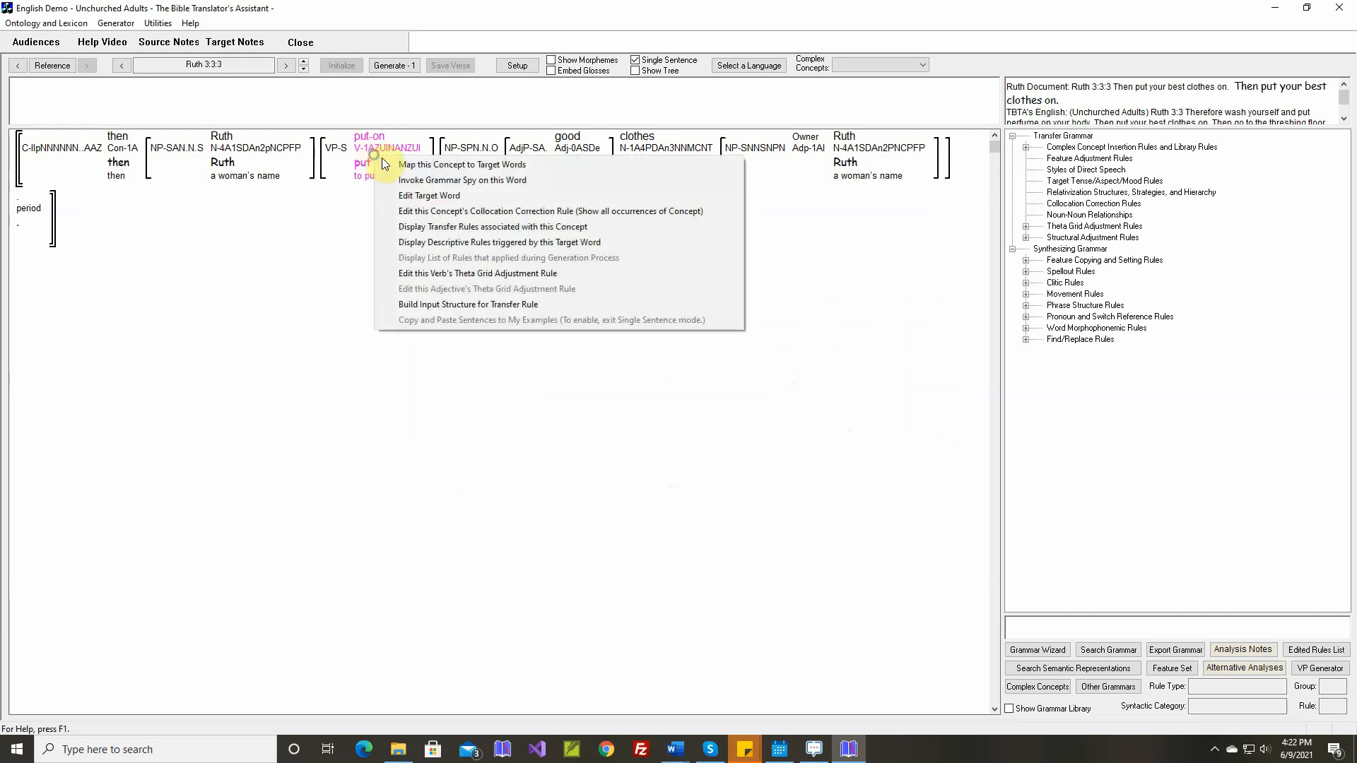
left_click(443, 274)
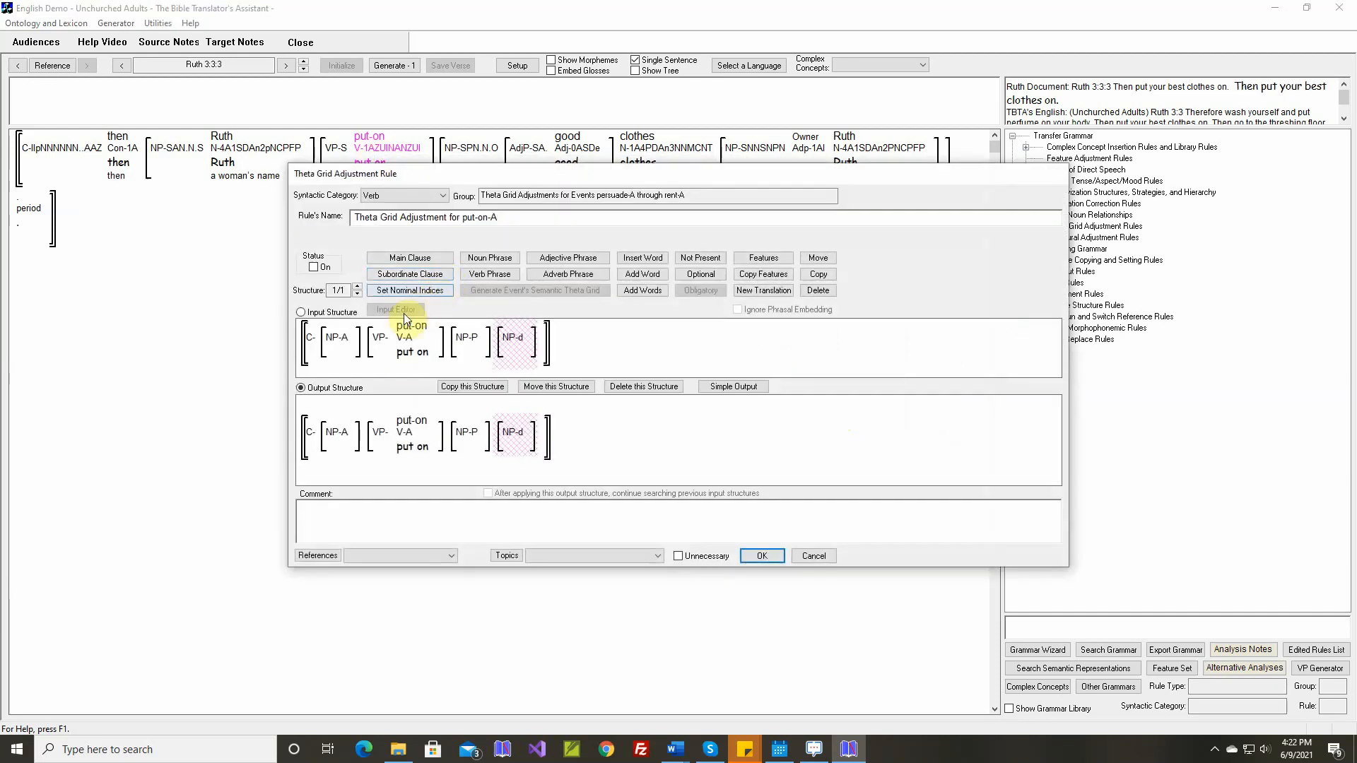
mouse_move(408, 328)
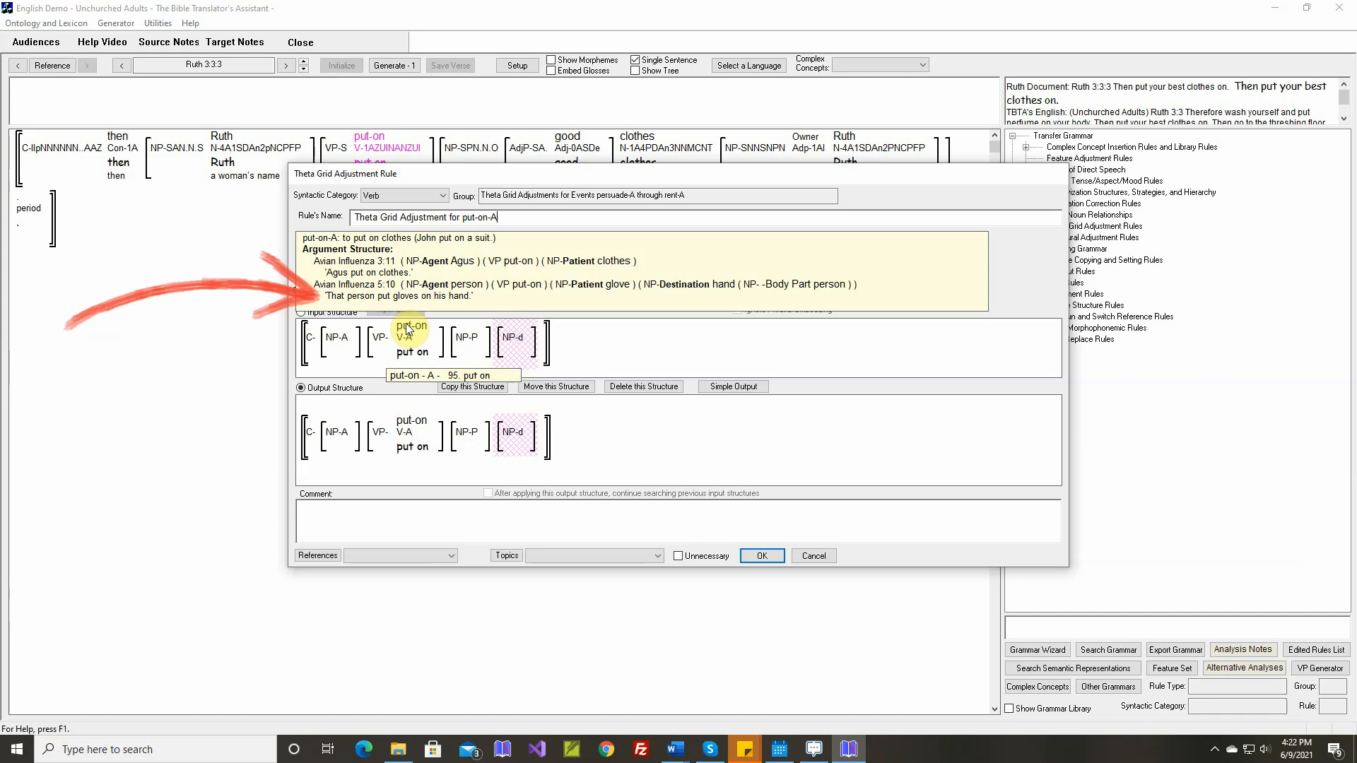
left_click(732, 387)
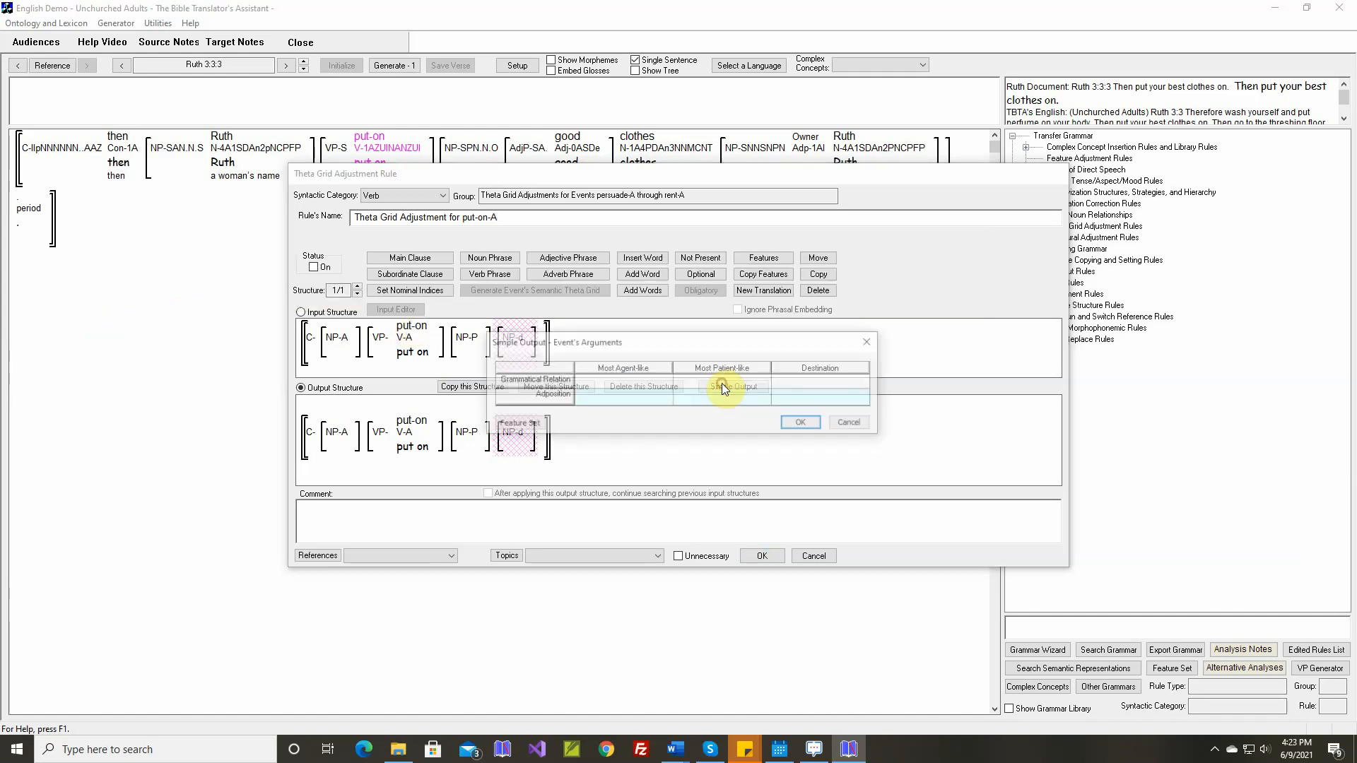
left_click(787, 386)
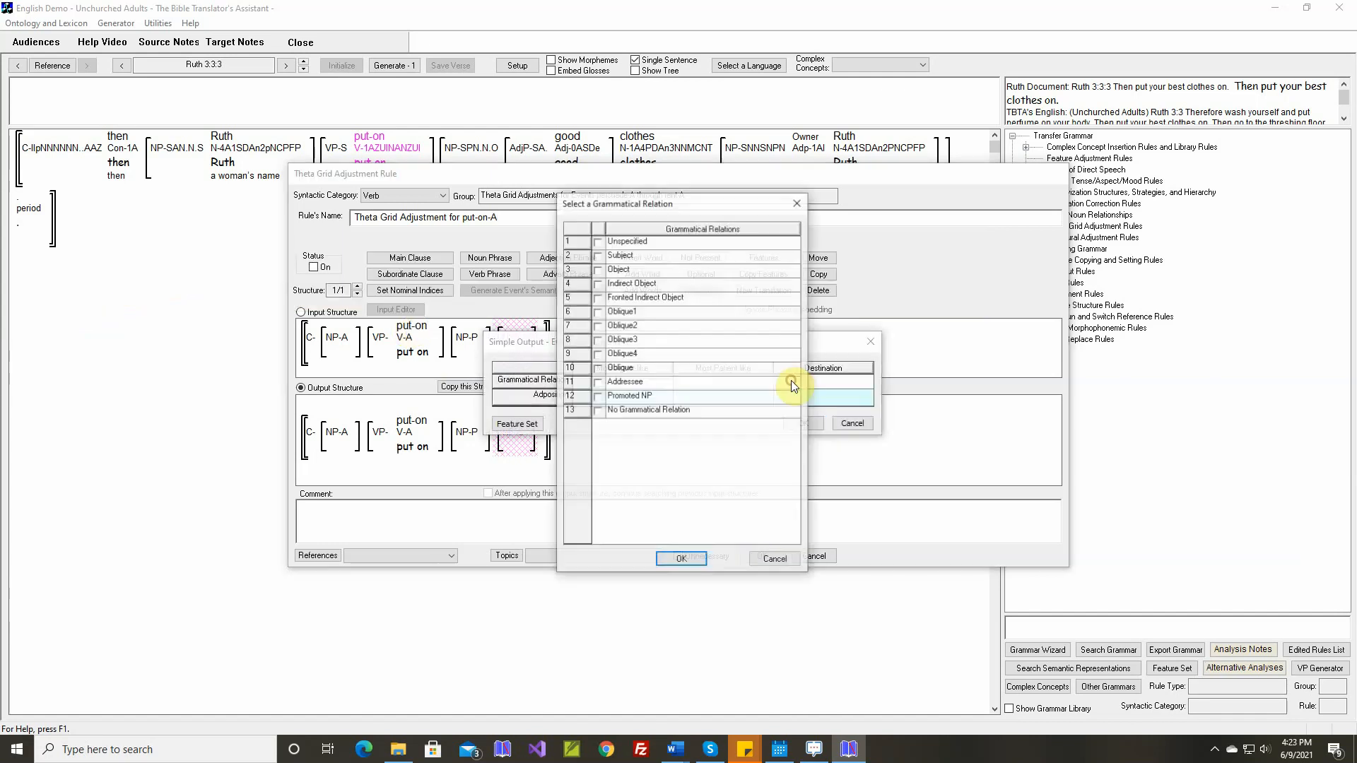
left_click(599, 313)
left_click(682, 560)
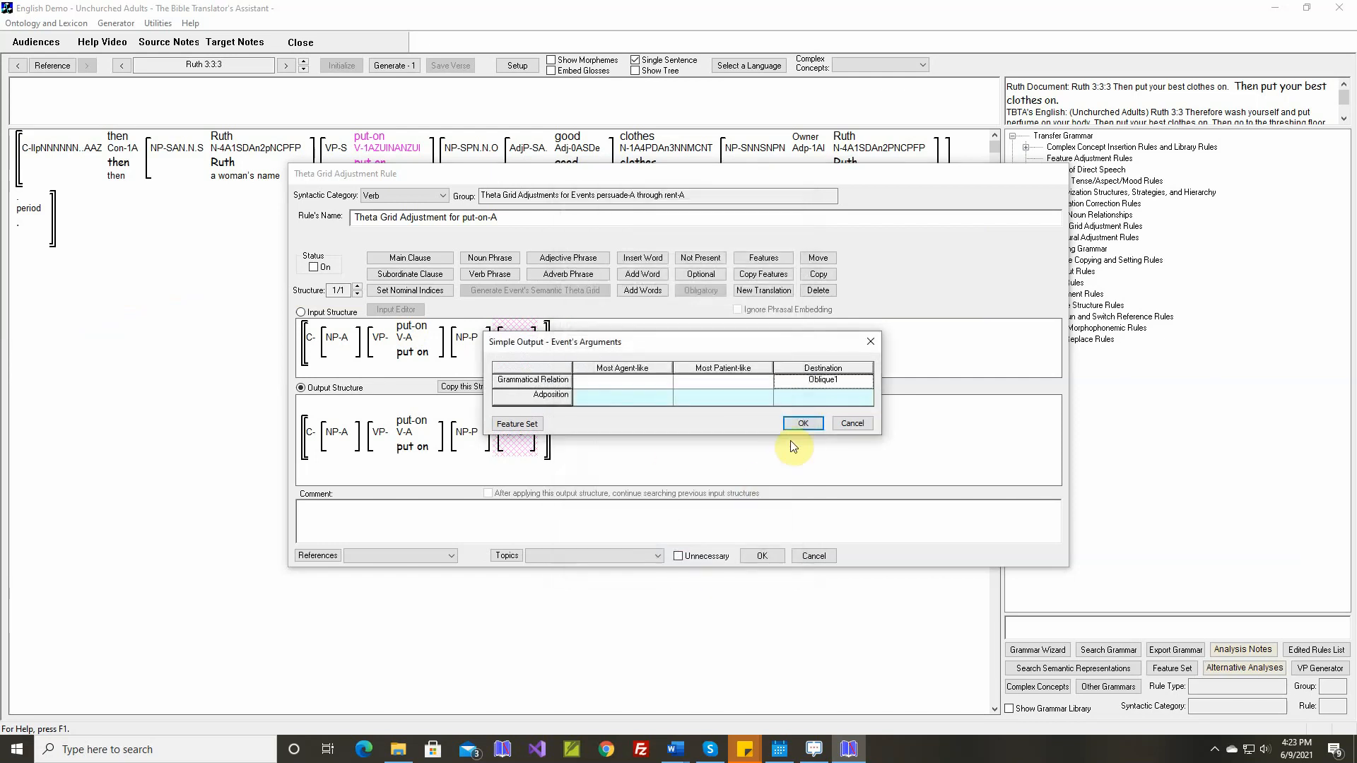
left_click(800, 422)
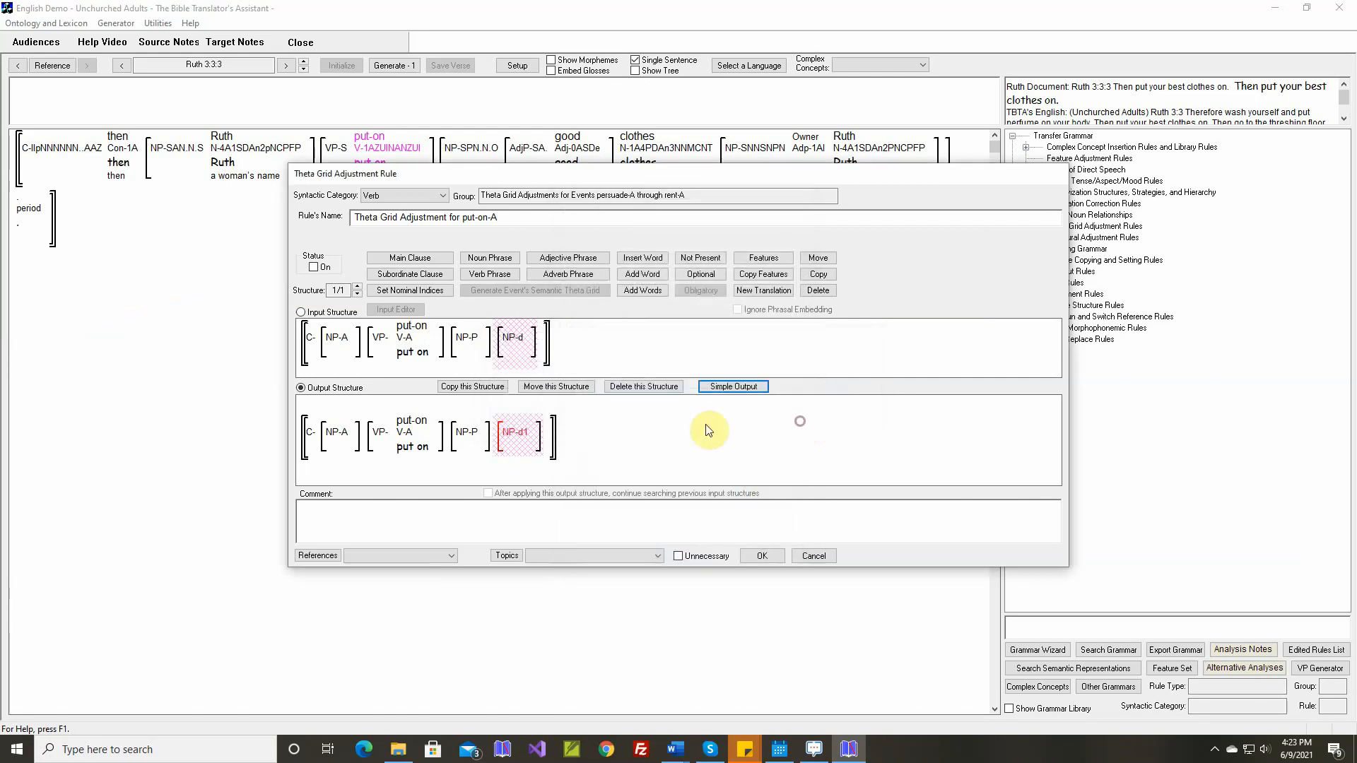
Turn the put-on-A rule on, insert the verse comment from the selected Word document, and save the rule.
left_click(316, 270)
right_click(564, 504)
left_click(596, 515)
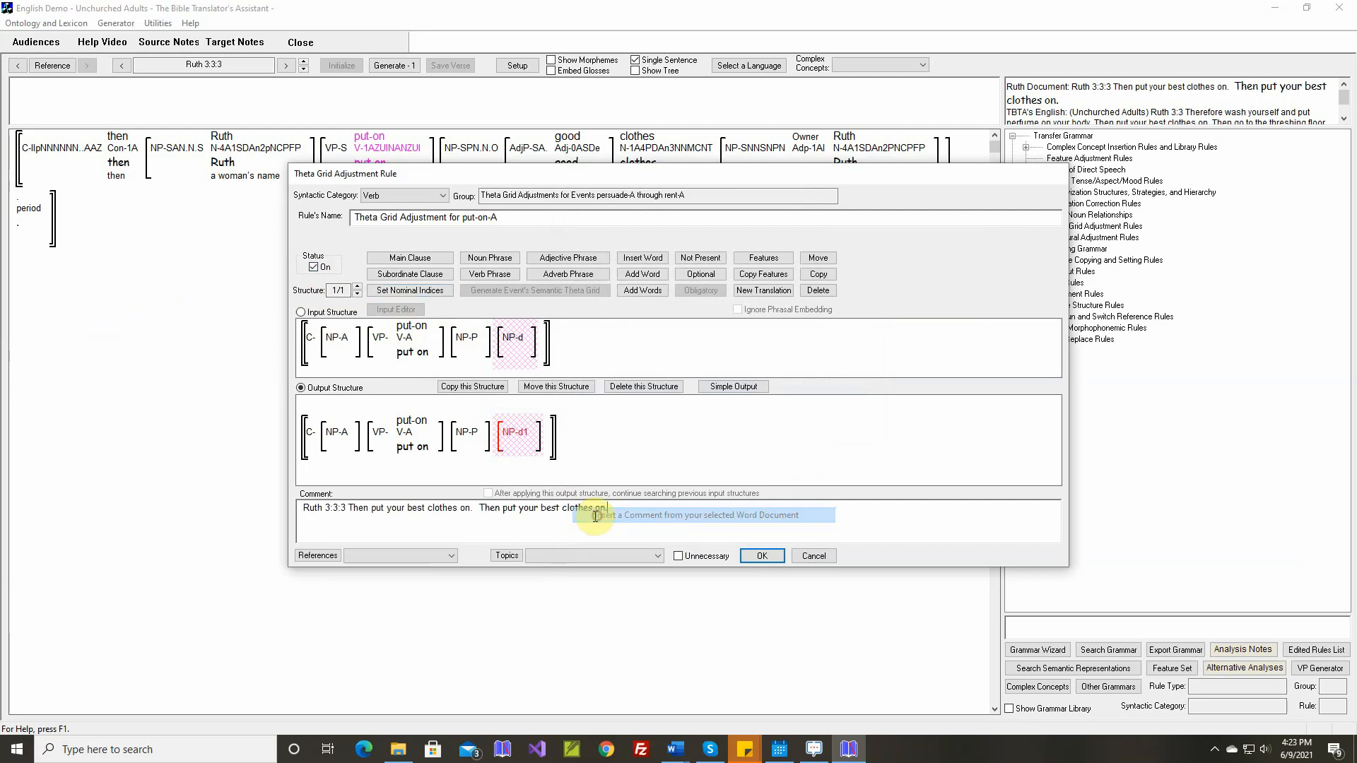
left_click(753, 557)
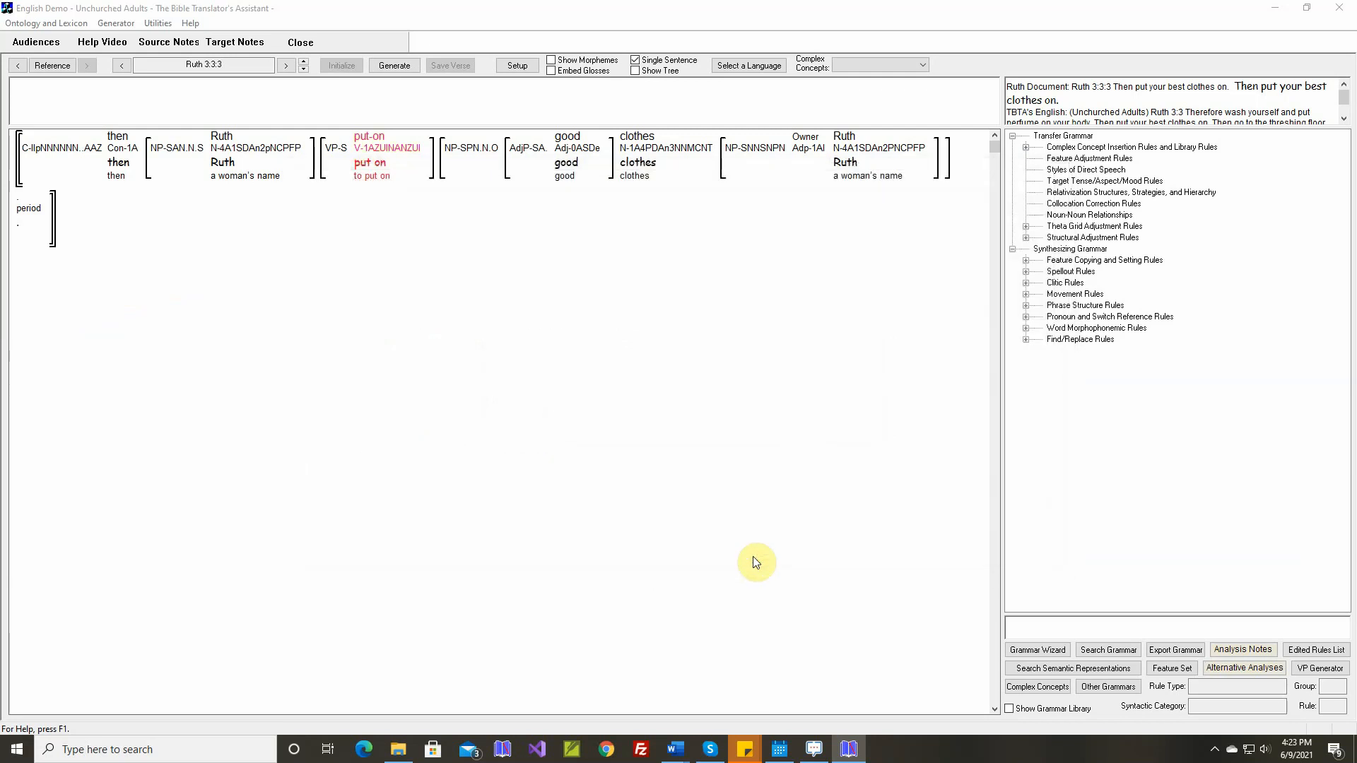
Generate the English text for sentences 3:3:3 through 3:3:7 one after another.
left_click(400, 68)
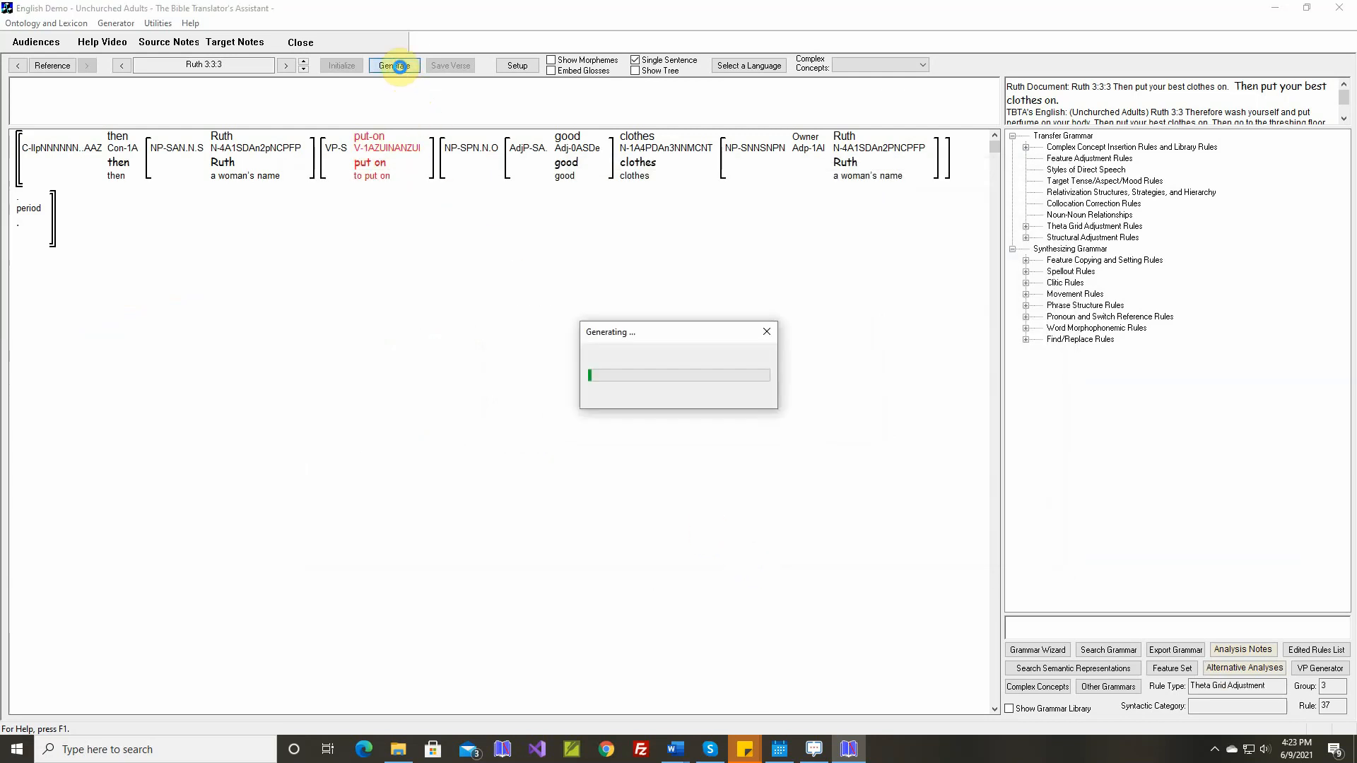
left_click(308, 65)
left_click(384, 69)
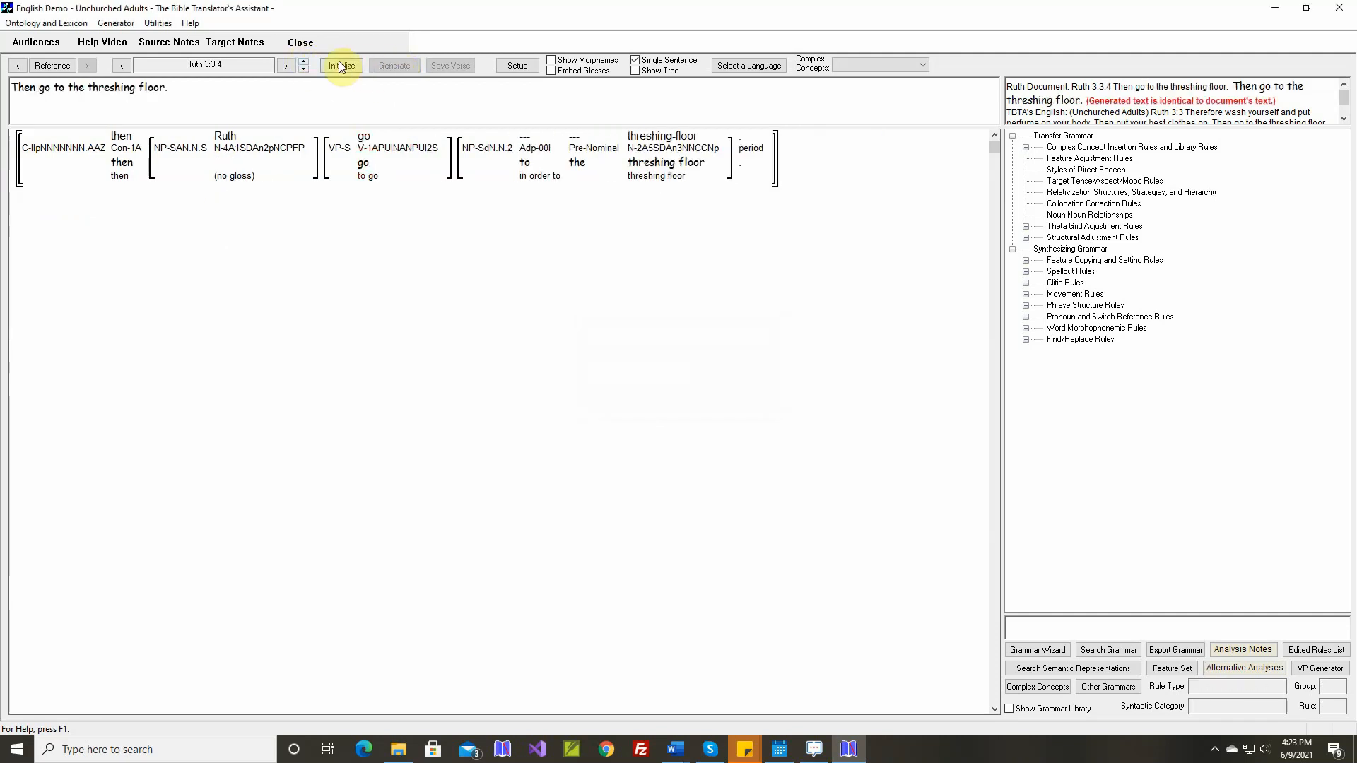
left_click(304, 63)
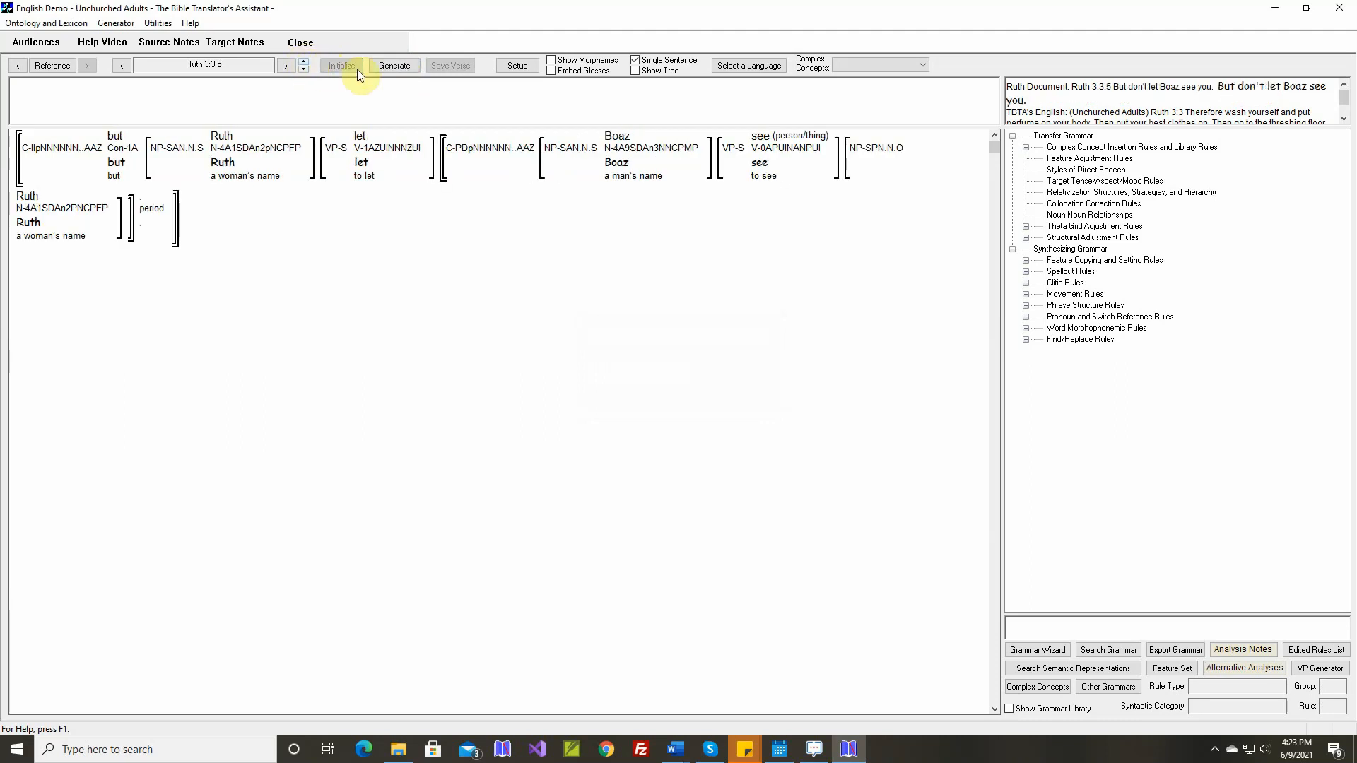
left_click(393, 66)
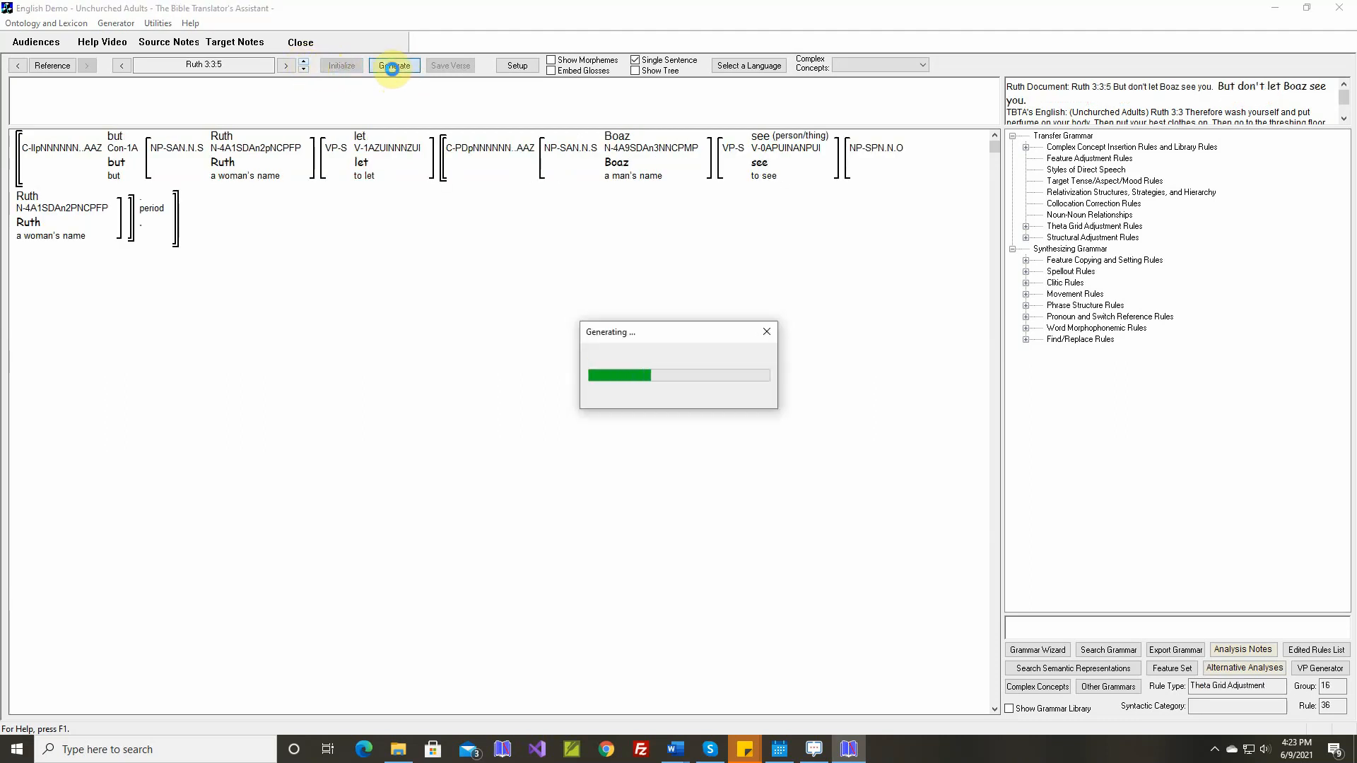
left_click(303, 62)
left_click(394, 66)
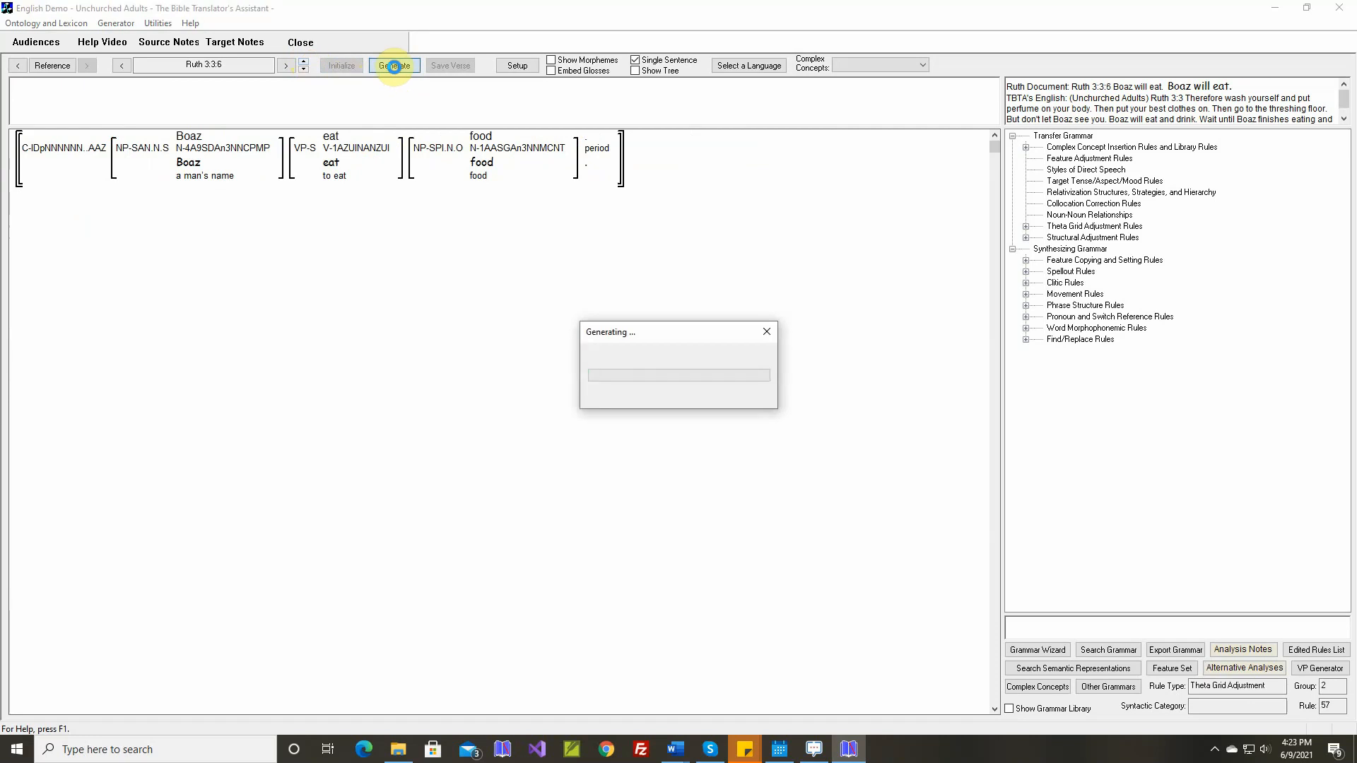
left_click(303, 62)
left_click(394, 66)
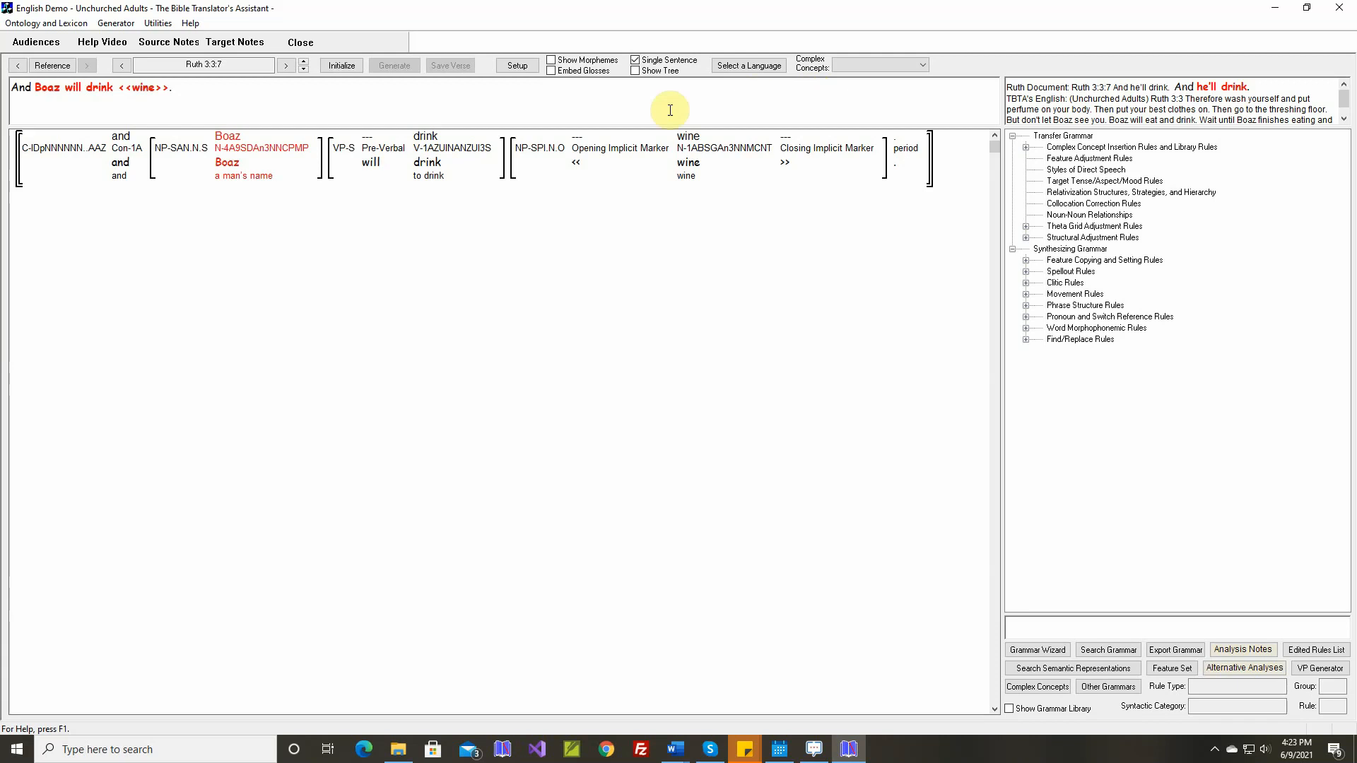
Open the theta grid adjustment rule of the verb drink in sentence 3:3:7 and make a copy of its structure.
mouse_move(546, 152)
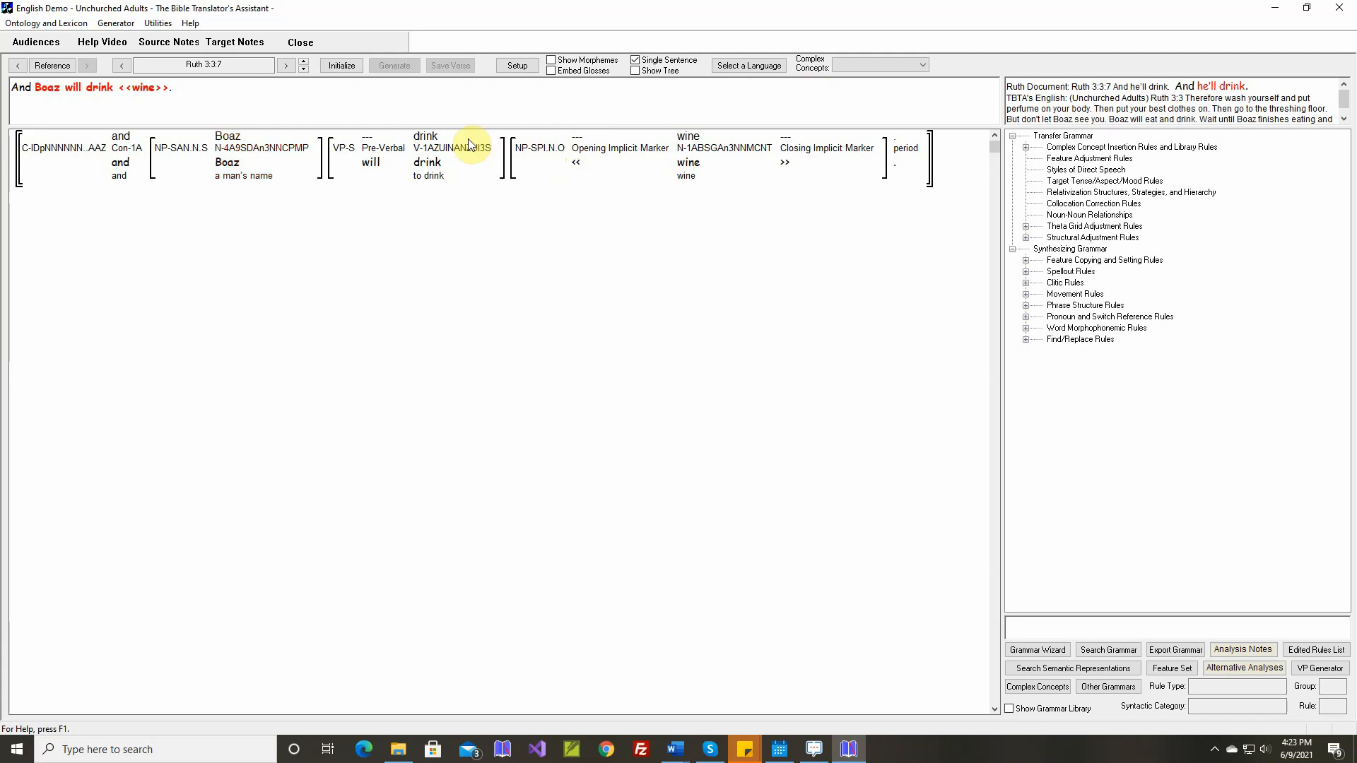
mouse_move(434, 141)
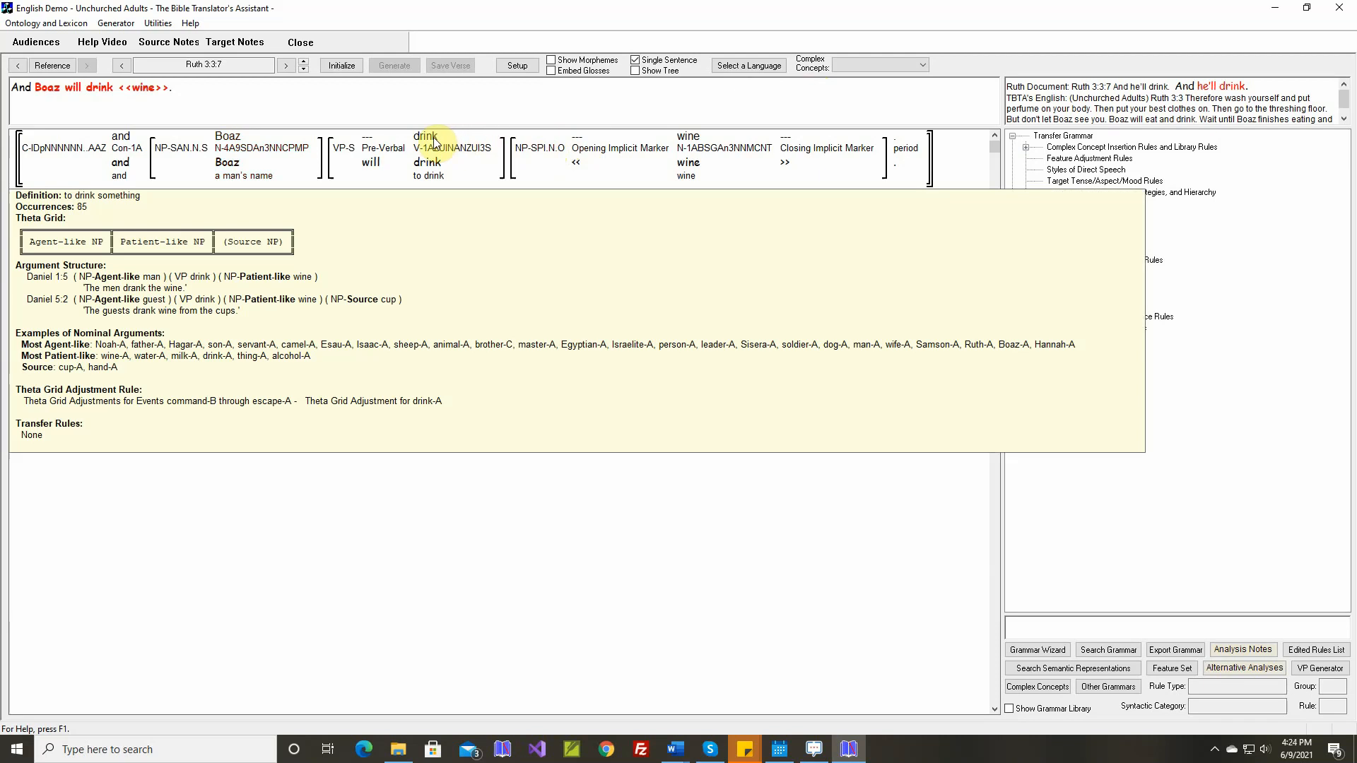
right_click(434, 141)
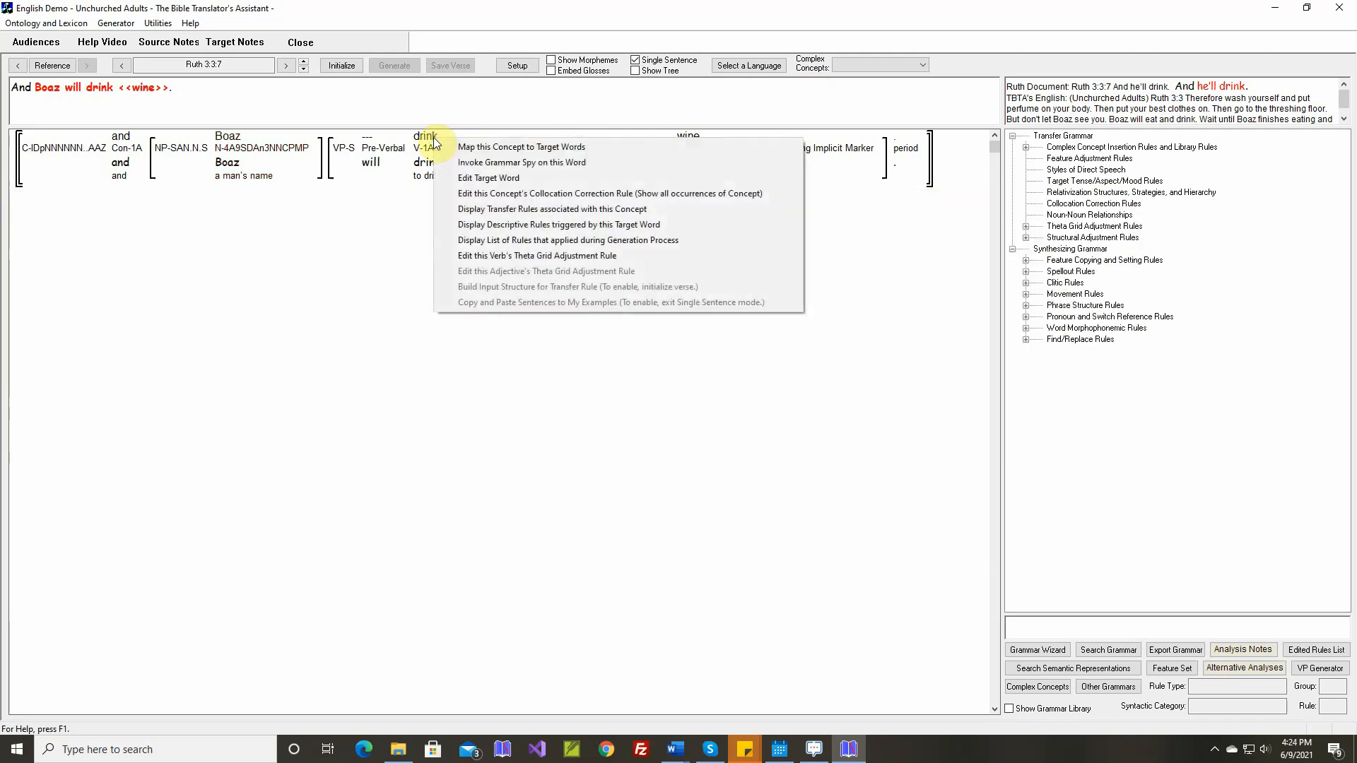
left_click(478, 255)
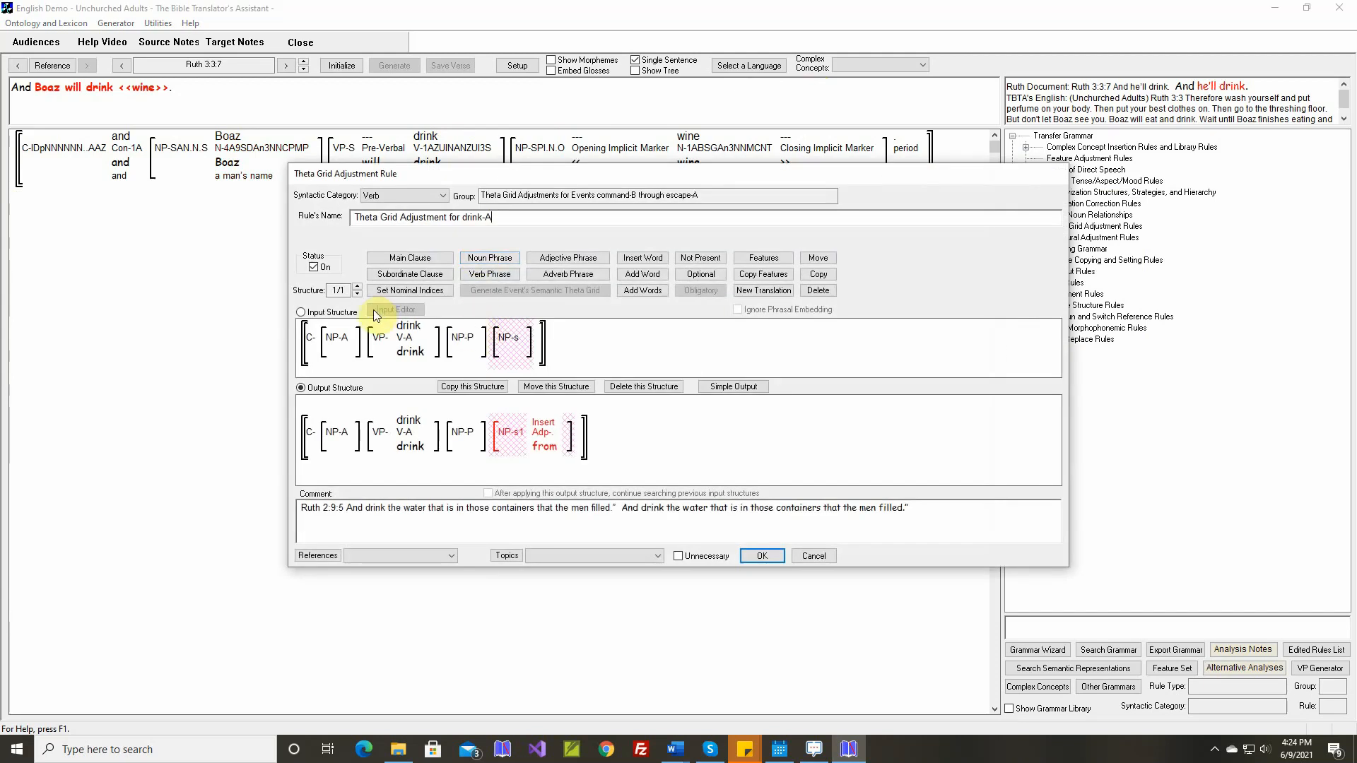
left_click(474, 388)
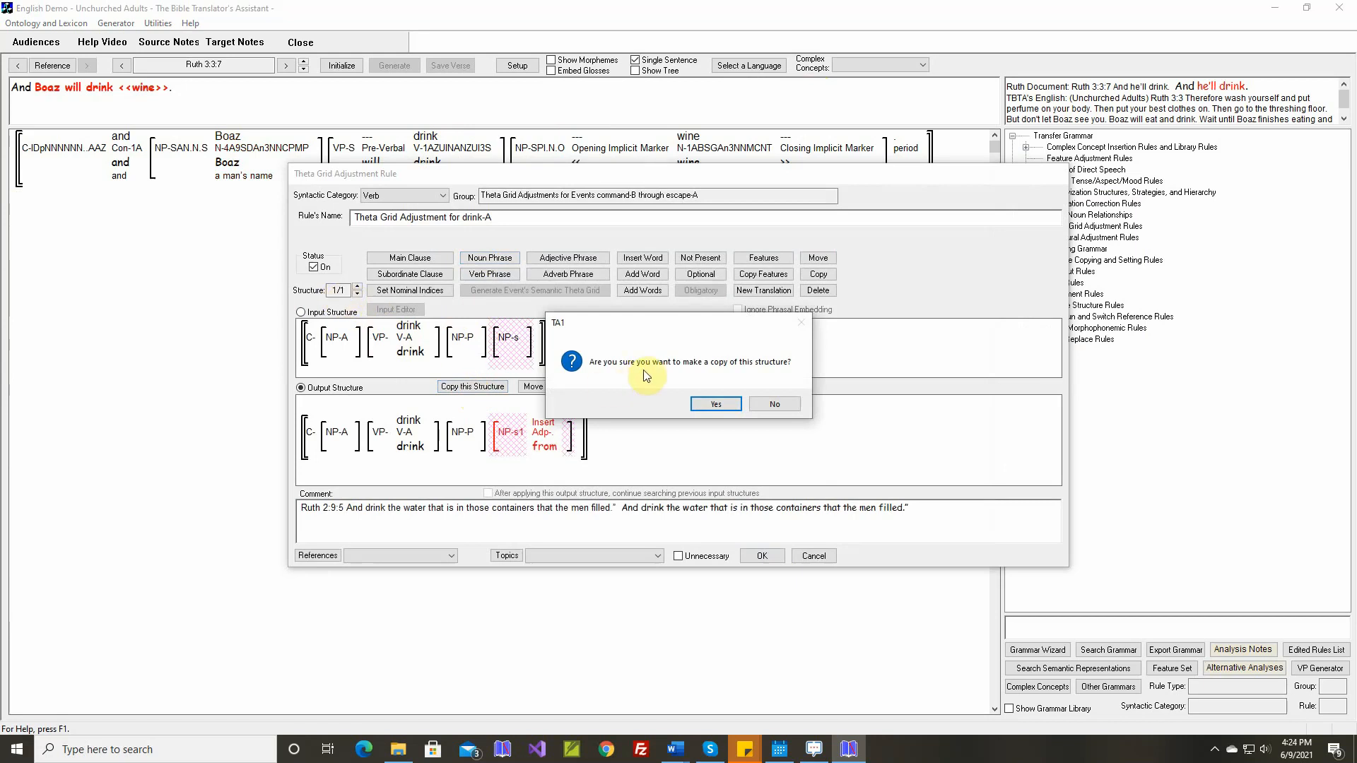
left_click(722, 403)
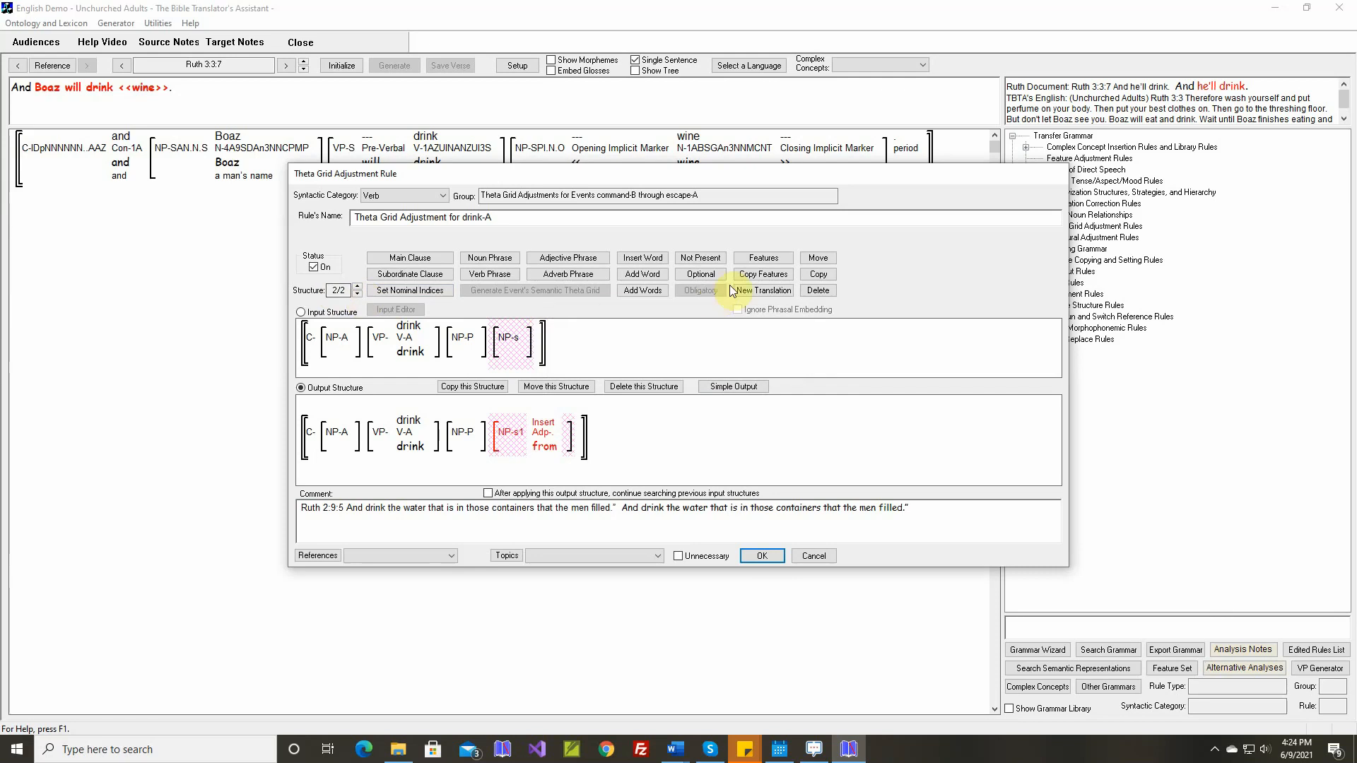
In the copied structure, mark the Most Patient-like noun phrase as Implicit Argument and delete that phrase in the output structure.
left_click(761, 258)
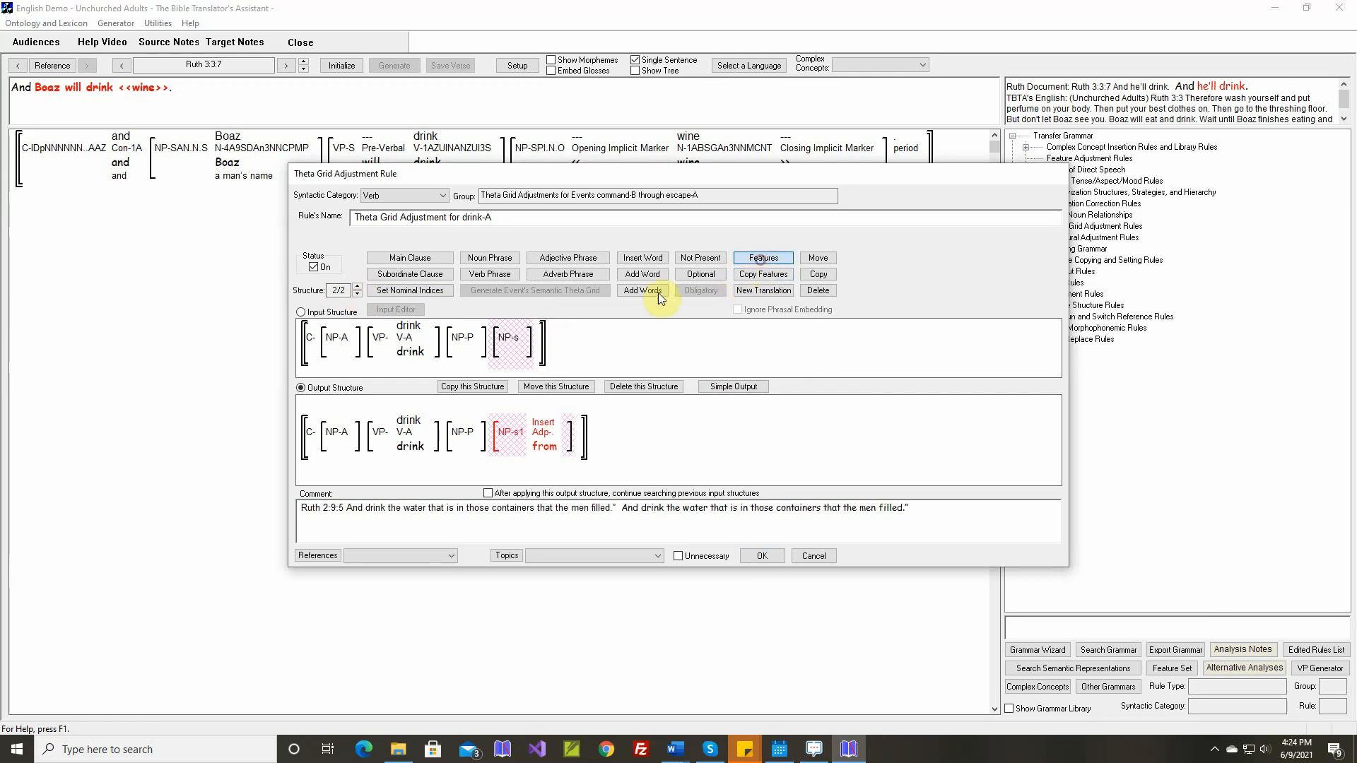
double_click(470, 341)
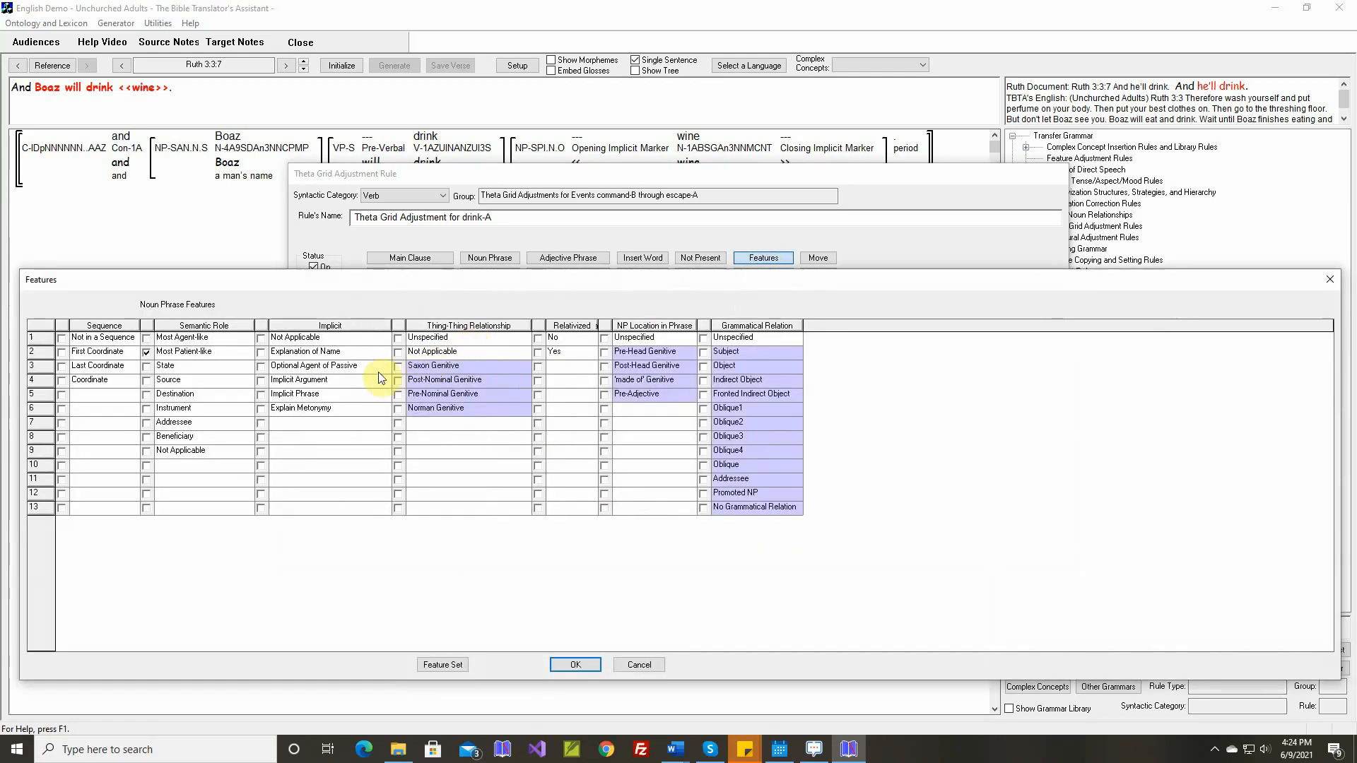
left_click(261, 380)
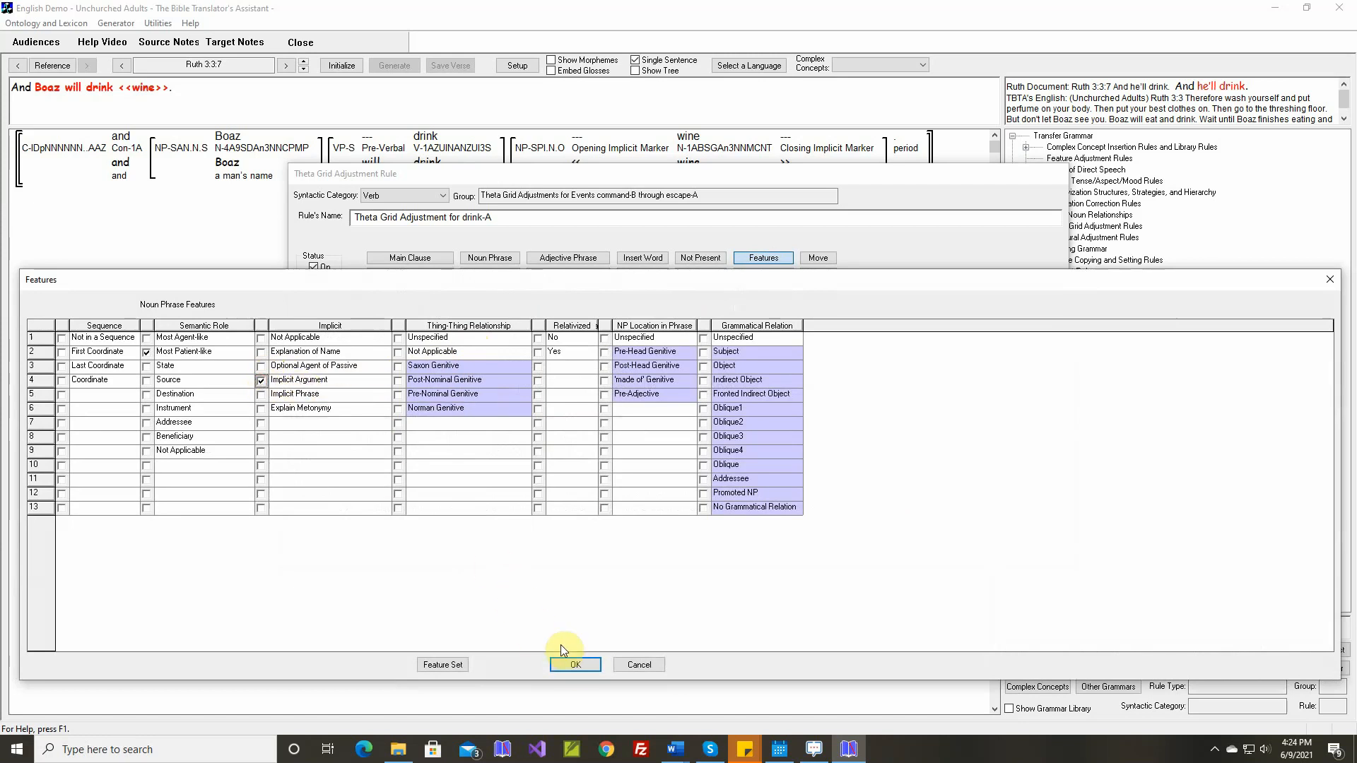
left_click(571, 664)
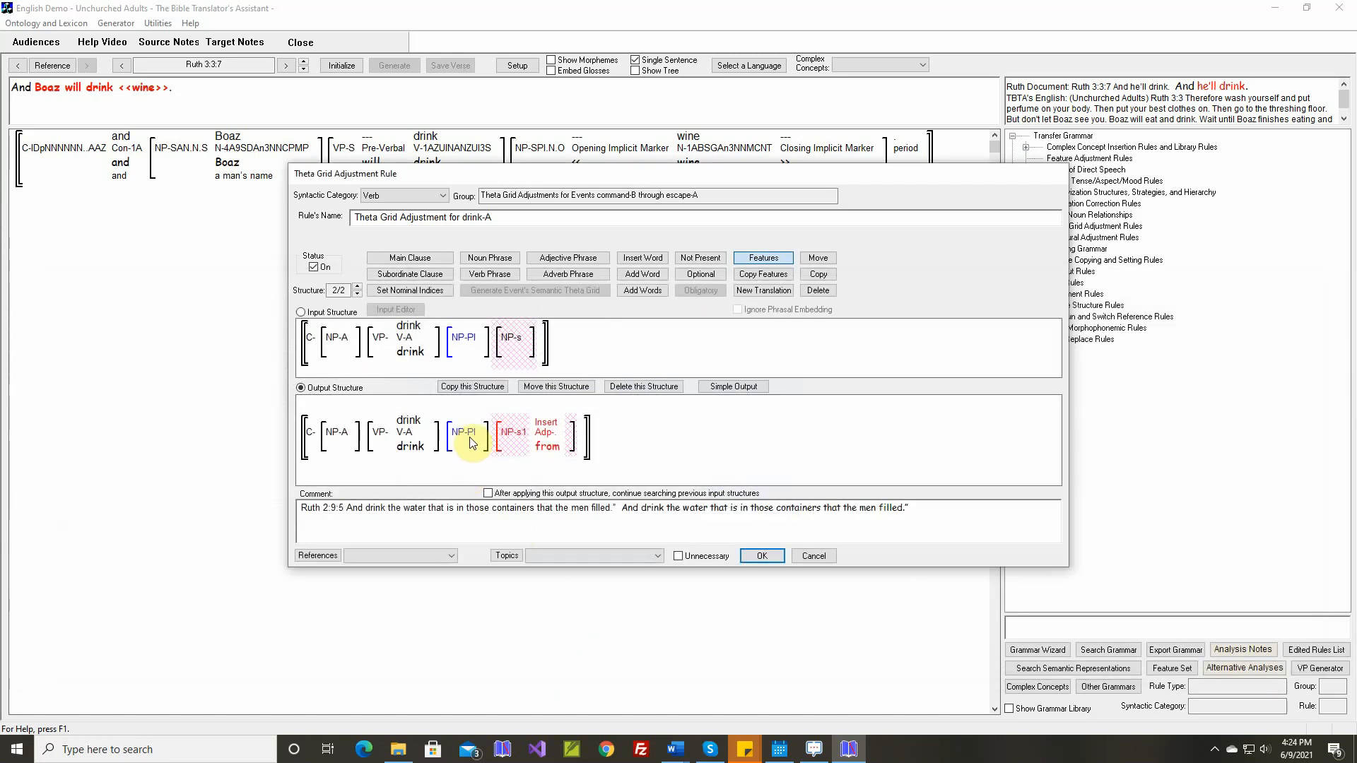
left_click(819, 291)
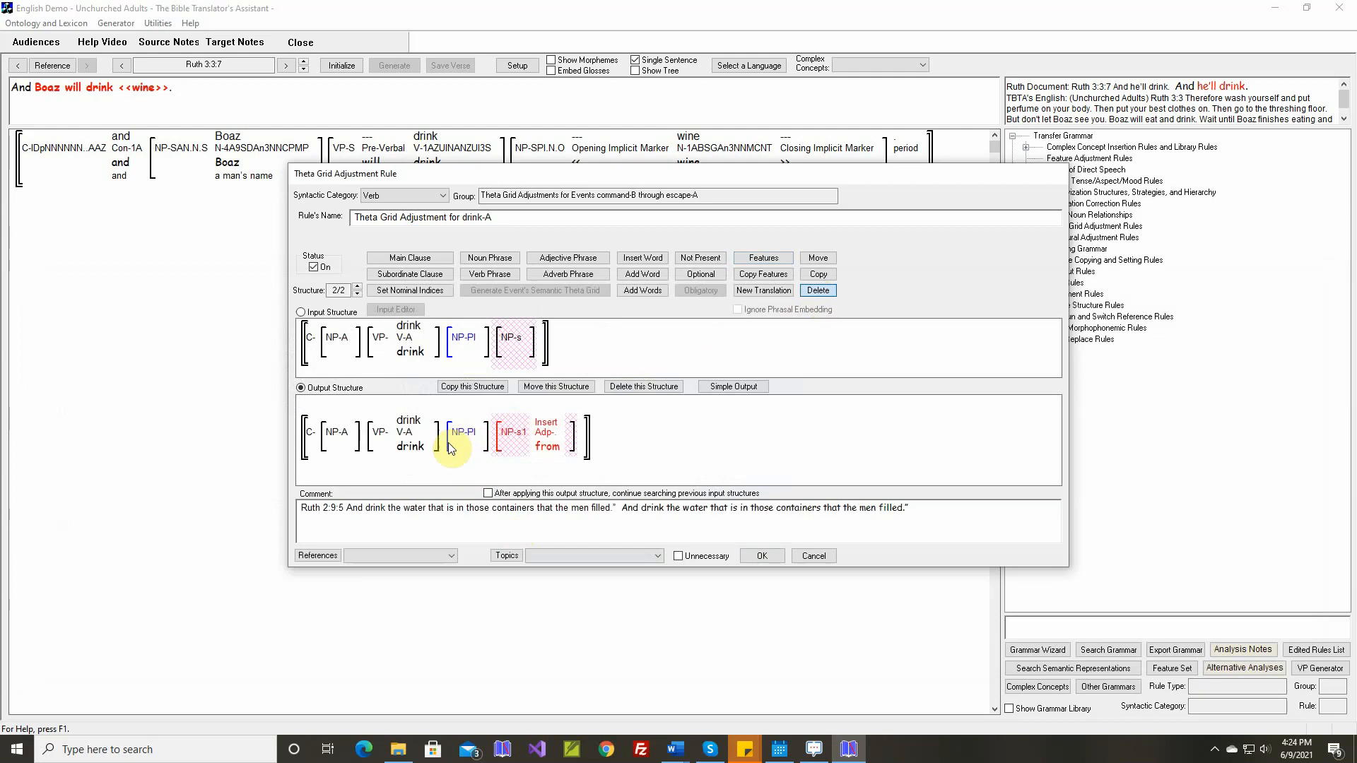
left_click(452, 445)
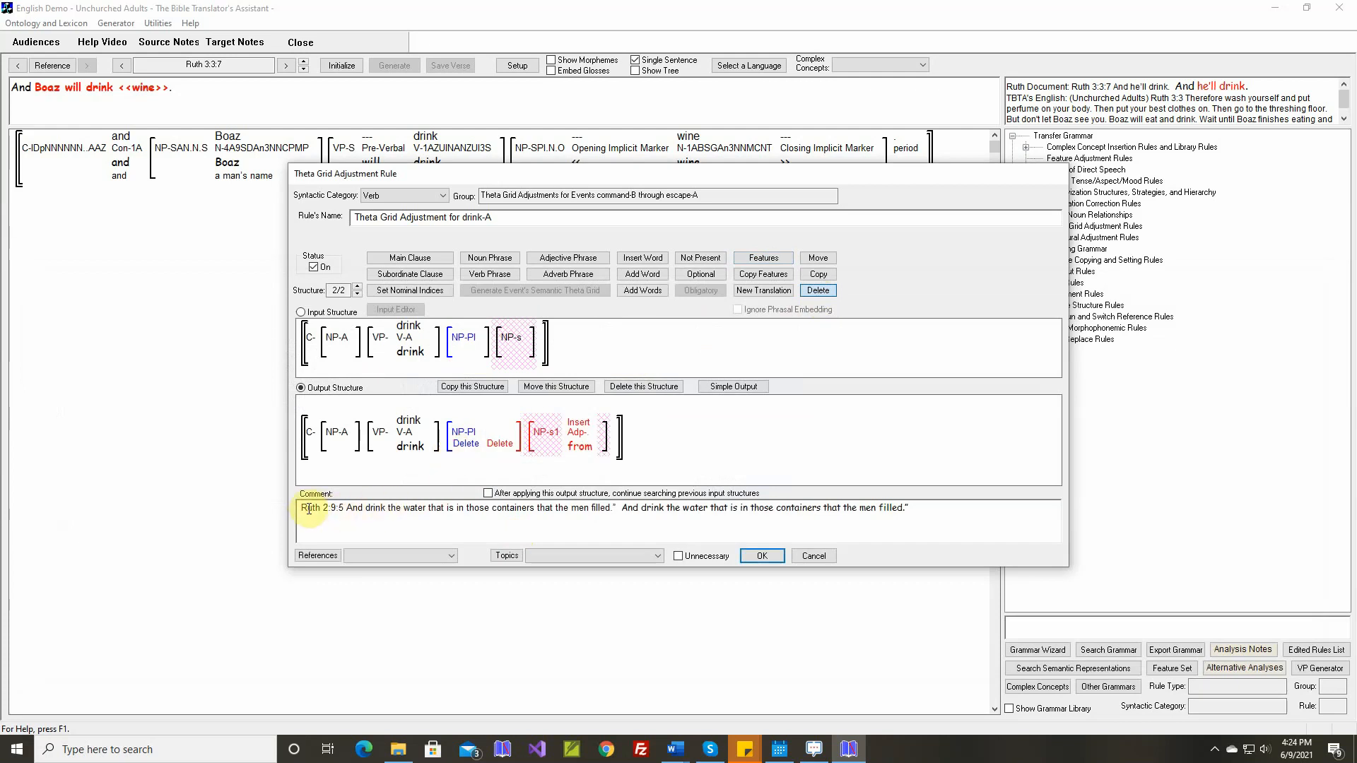
Replace the copied structure's comment with the Ruth 3:3:7 comment from the selected Word document.
left_click_drag(304, 509, 937, 510)
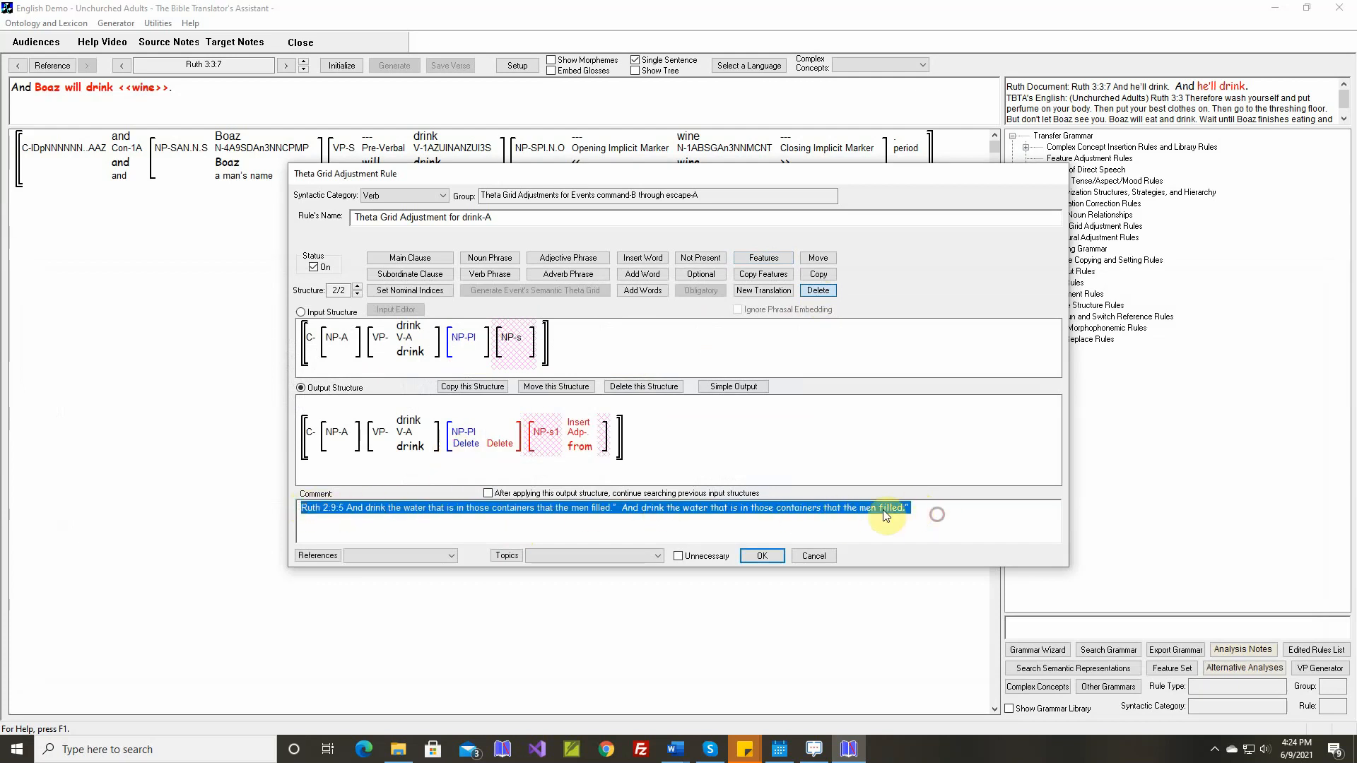
right_click(855, 508)
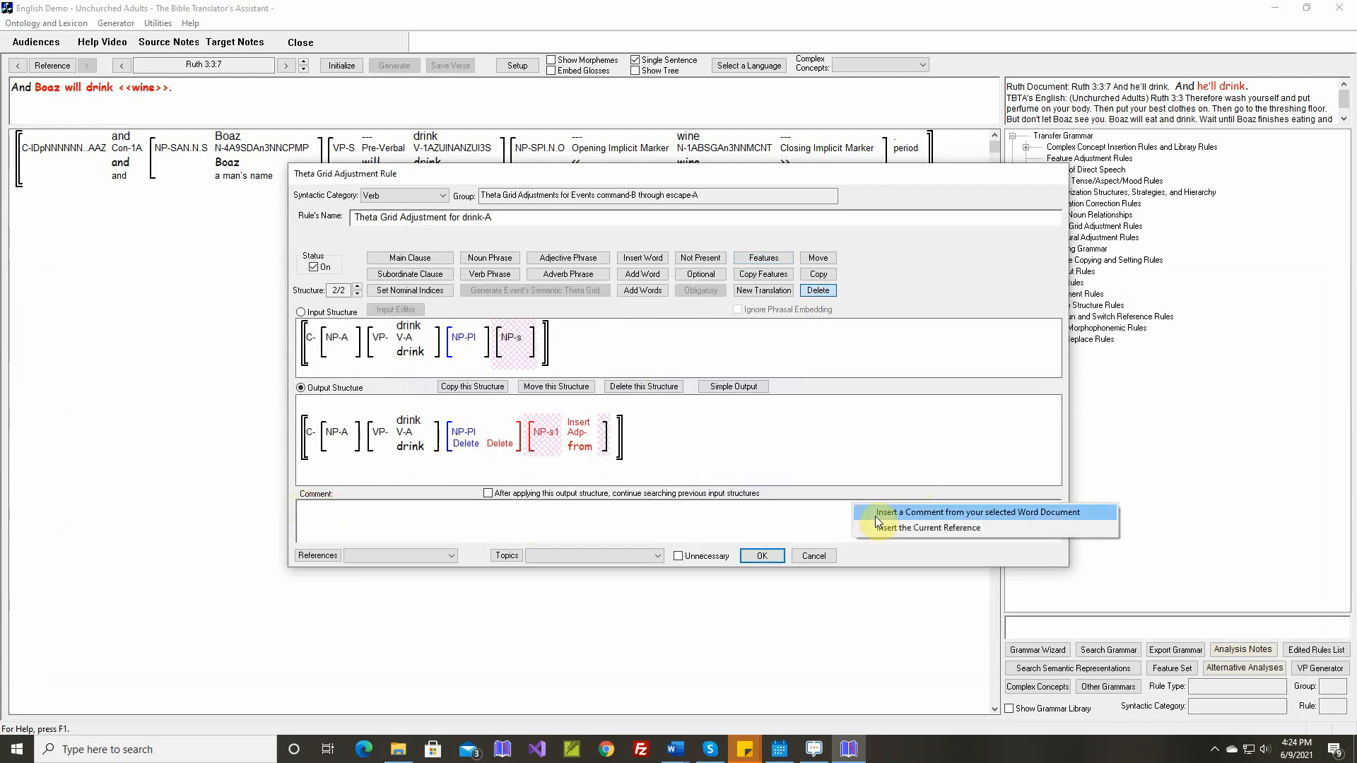
left_click(876, 513)
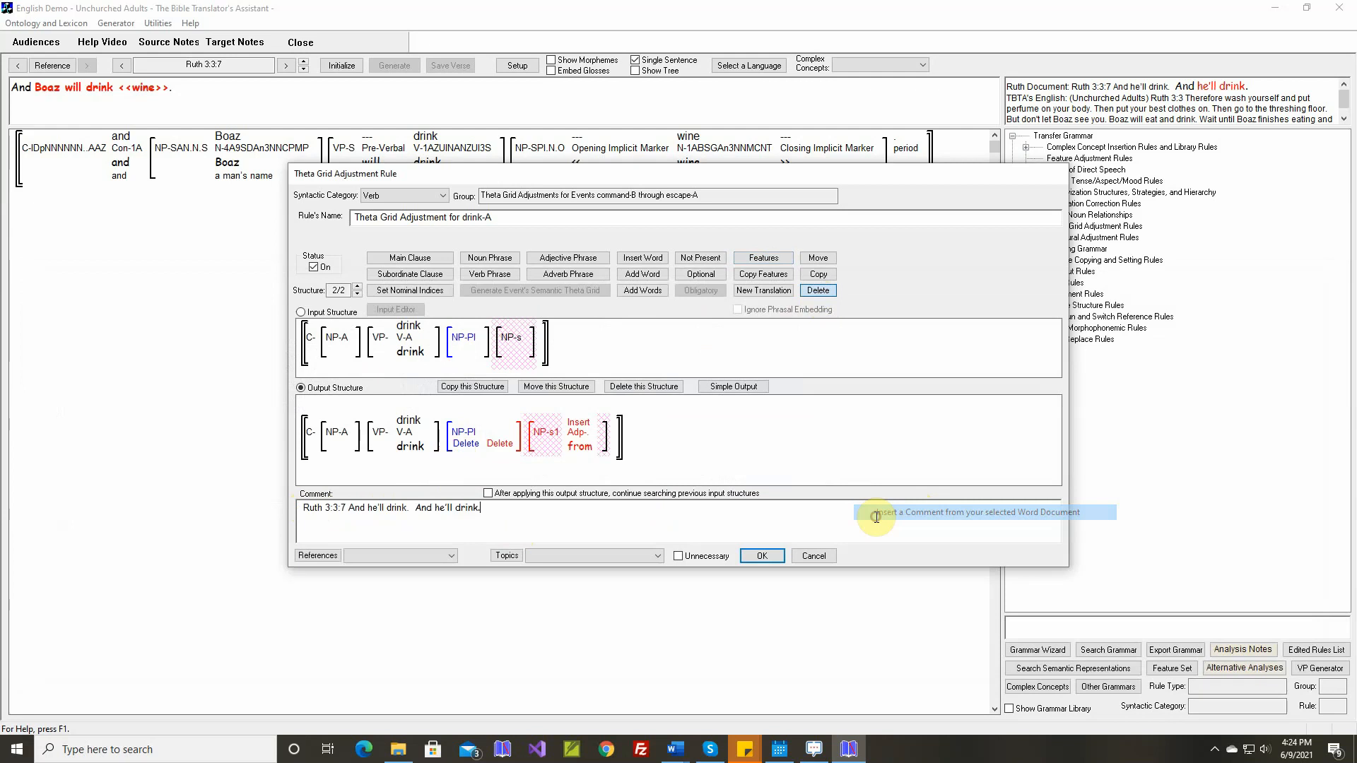
Save the drink-A rule, then reinitialize and regenerate sentence 3:3:7.
left_click(758, 557)
left_click(351, 66)
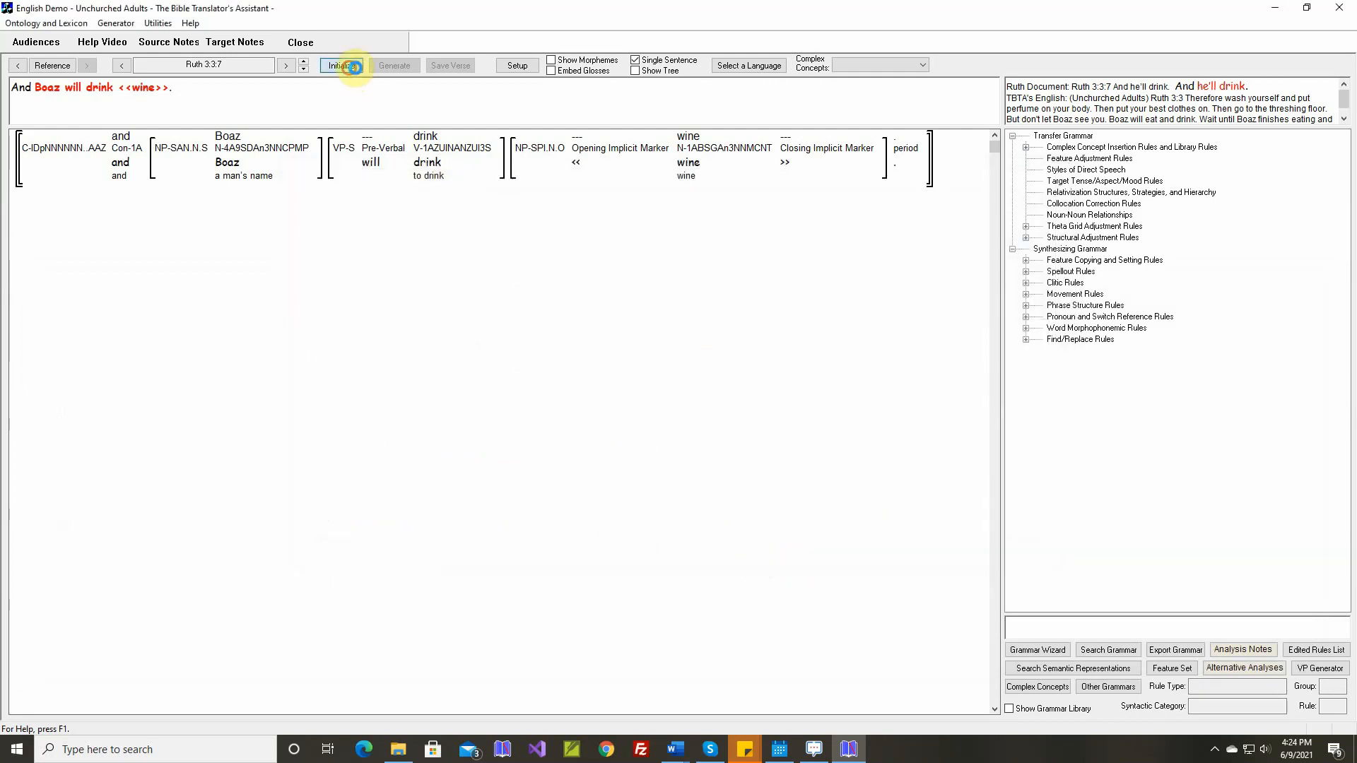
left_click(396, 65)
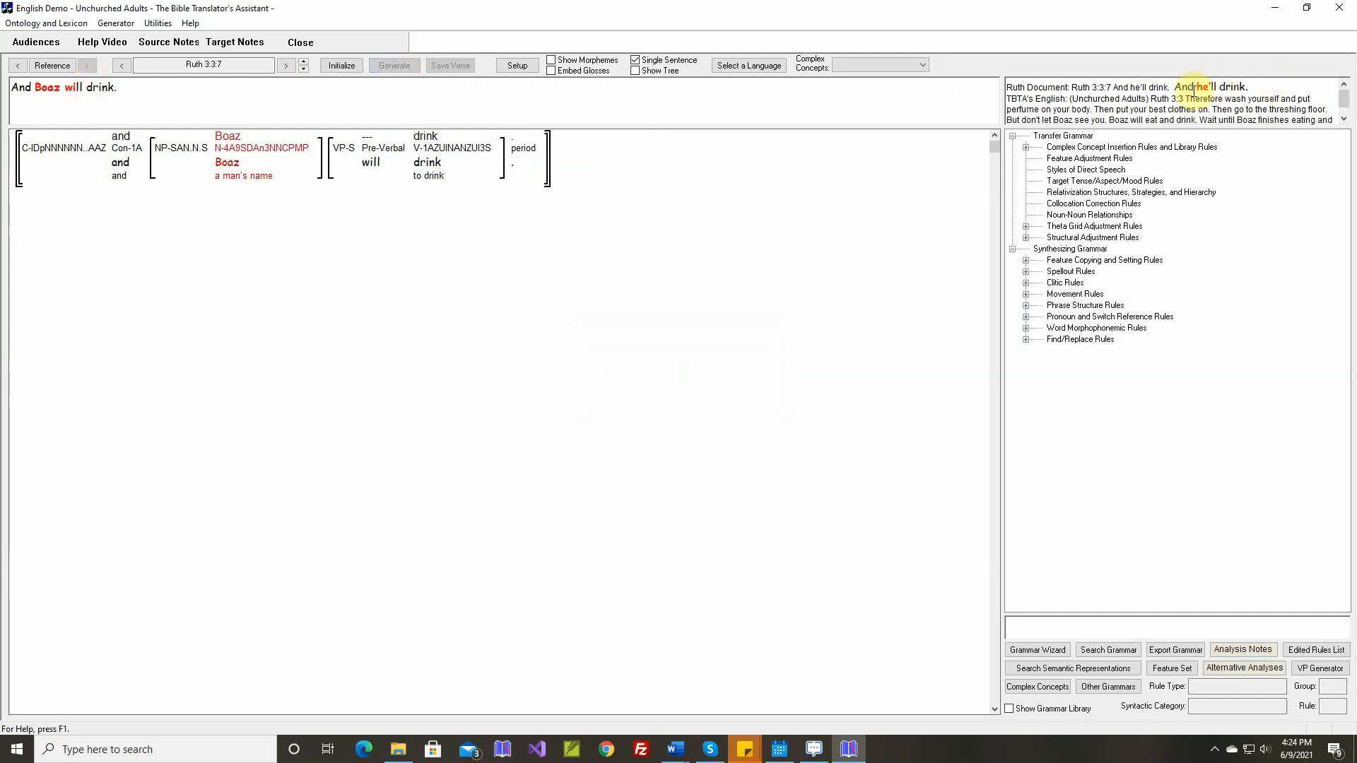
Go to sentence 3:3:8 of Ruth and generate its English text.
left_click(304, 62)
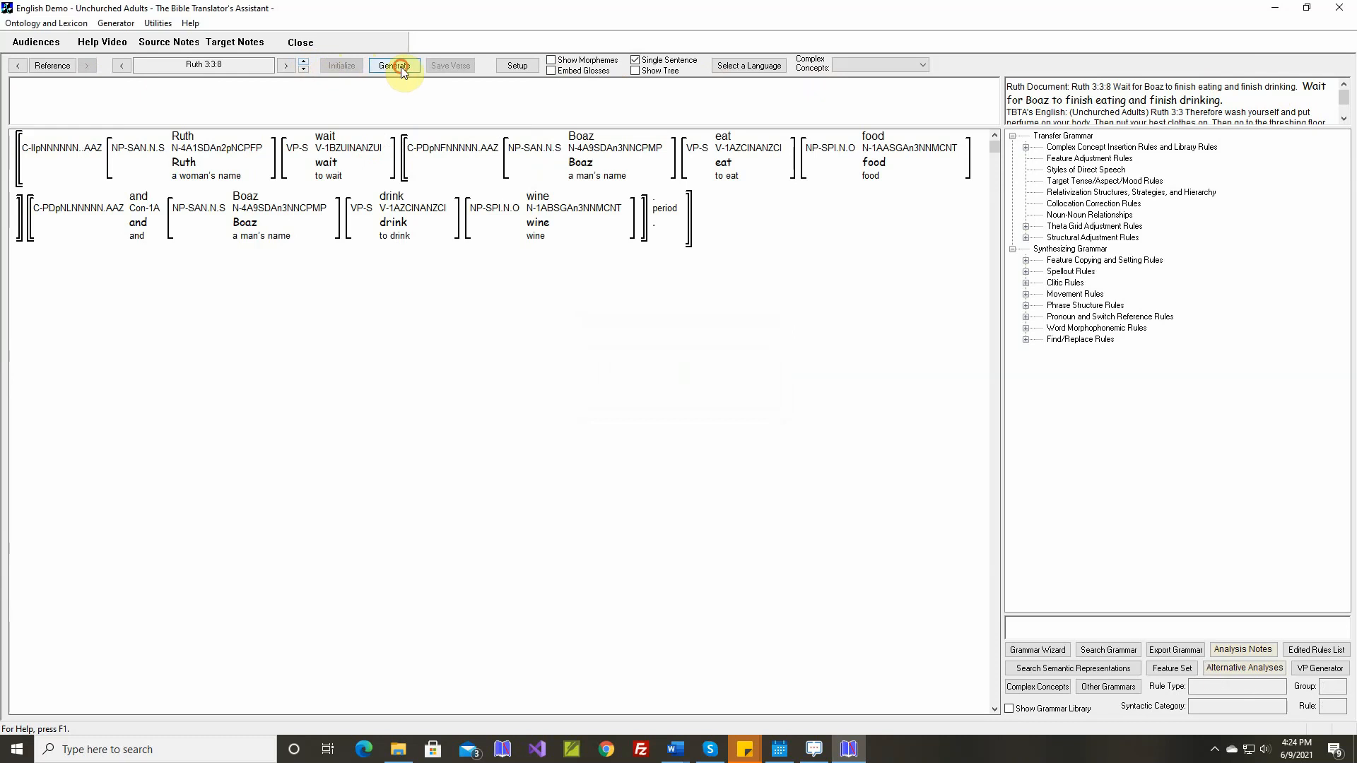
left_click(400, 66)
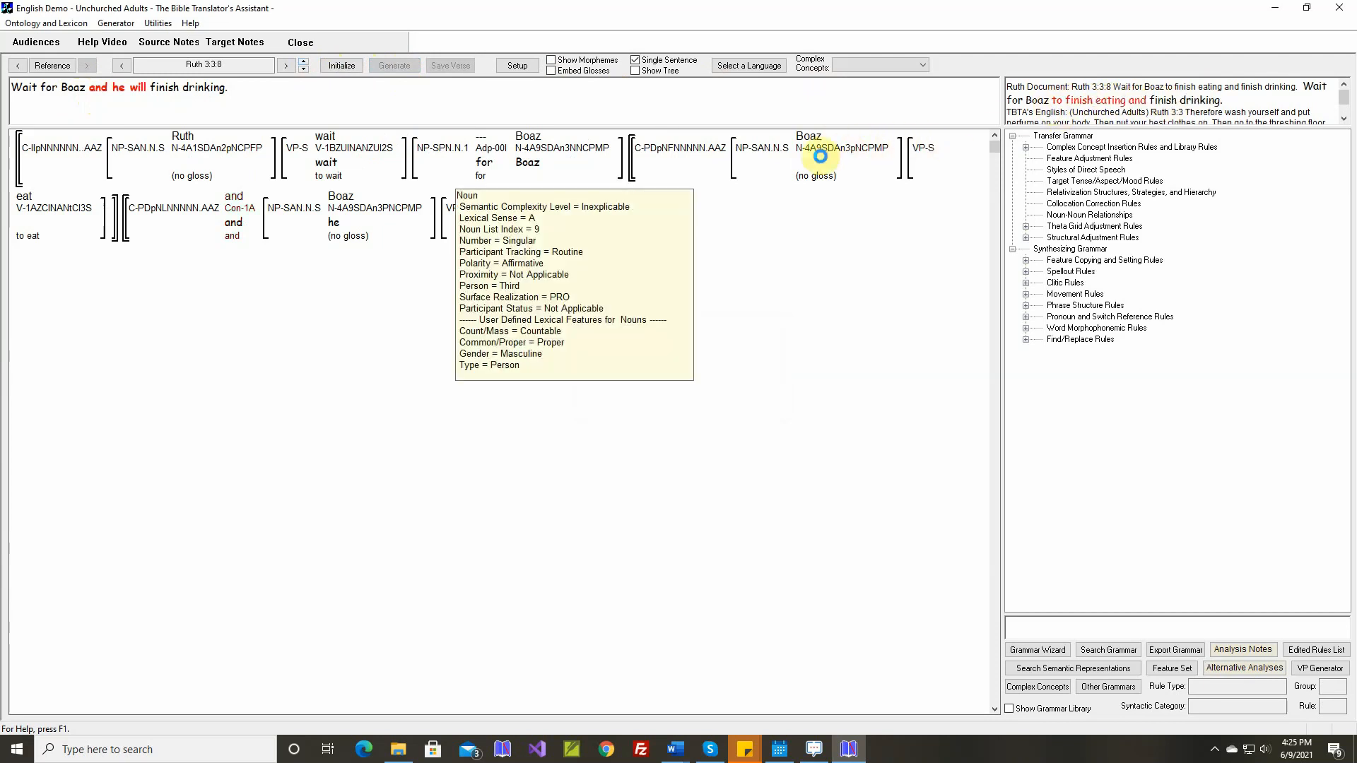
mouse_move(332, 141)
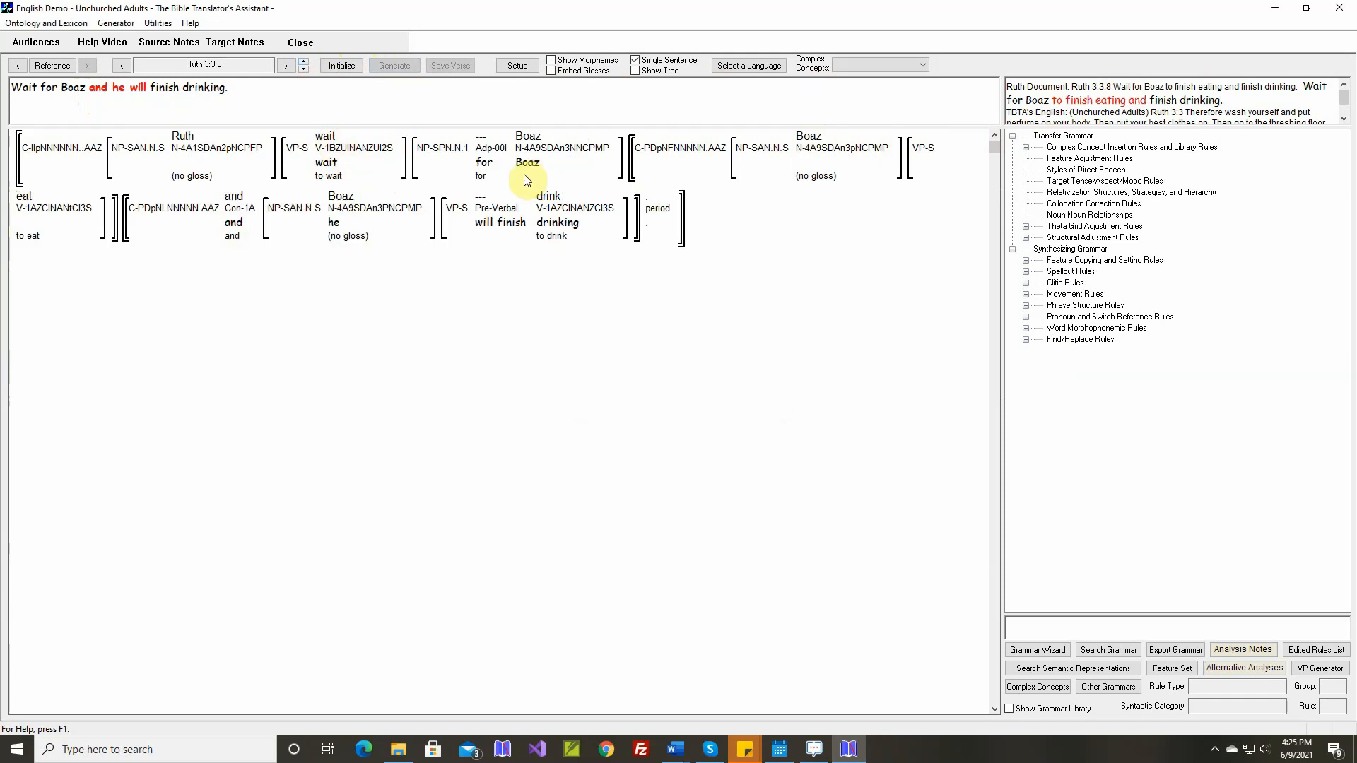
From the rules applied to the verb eat, open the Build all VPs spellout rule at the All Aspects, Tenses, and Polarities layer.
mouse_move(32, 222)
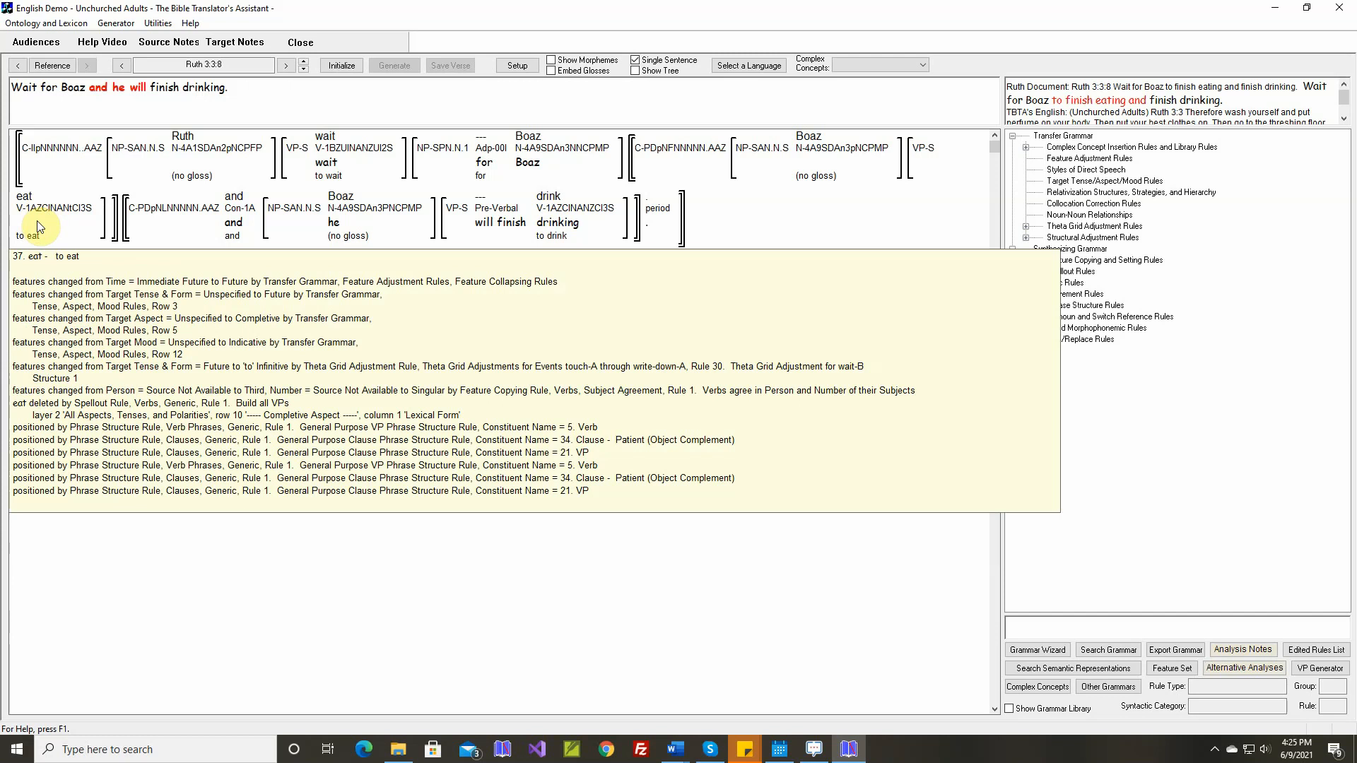
right_click(39, 226)
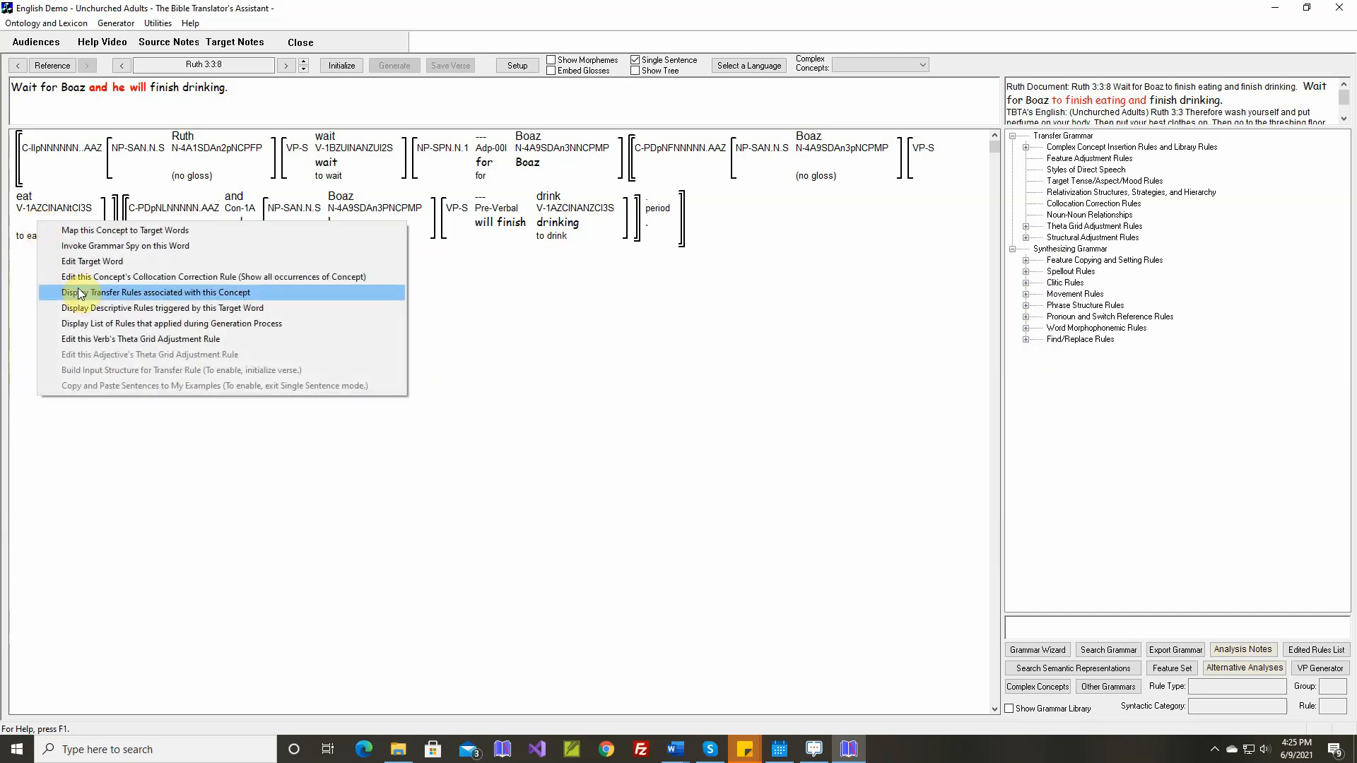
left_click(96, 323)
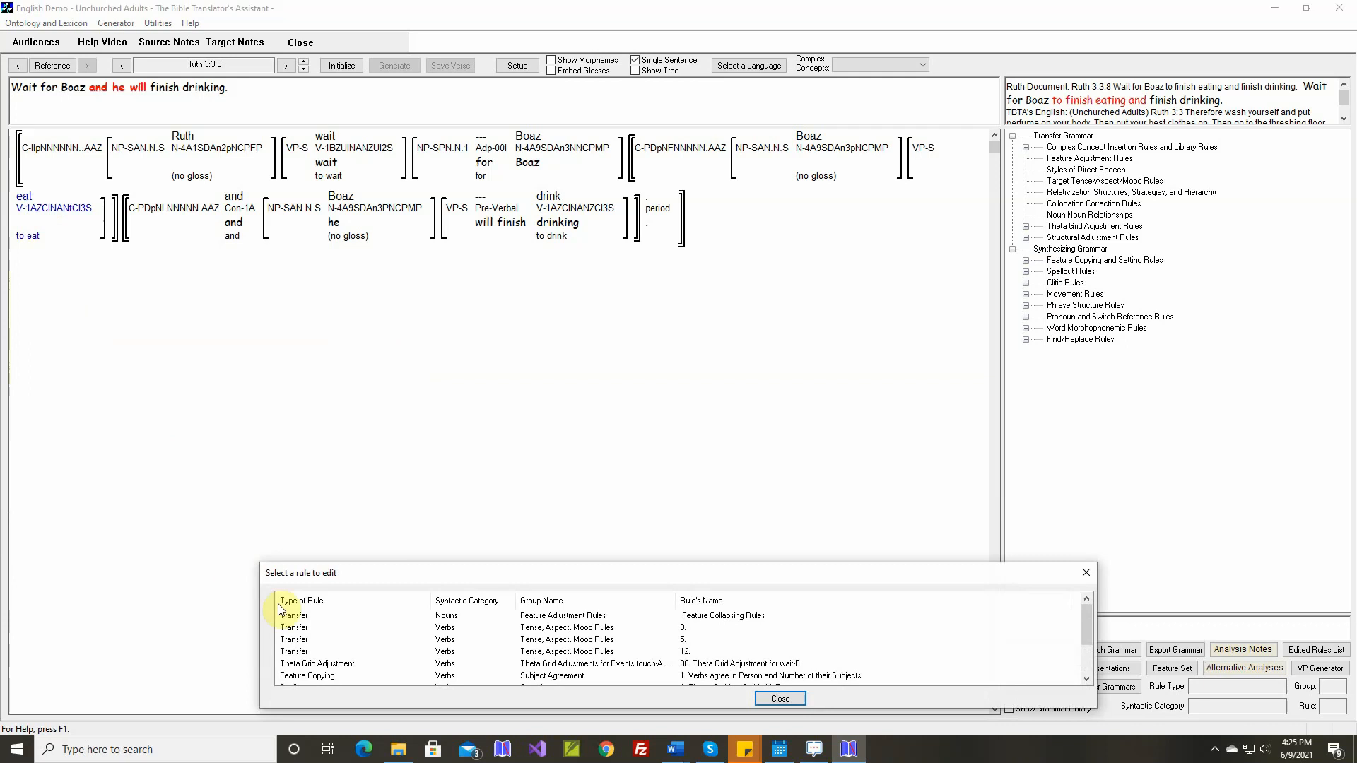
scroll(315, 643, "down", 2)
double_click(305, 640)
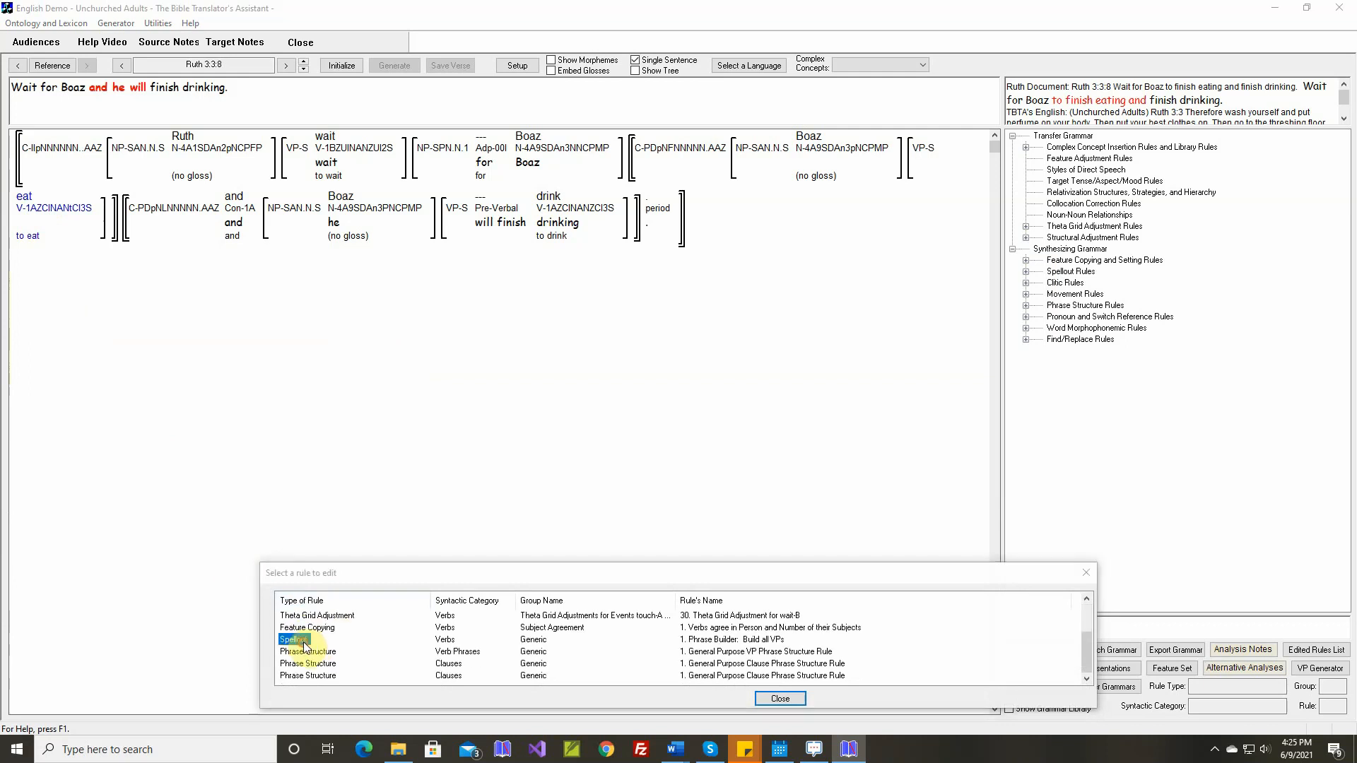
left_click(375, 431)
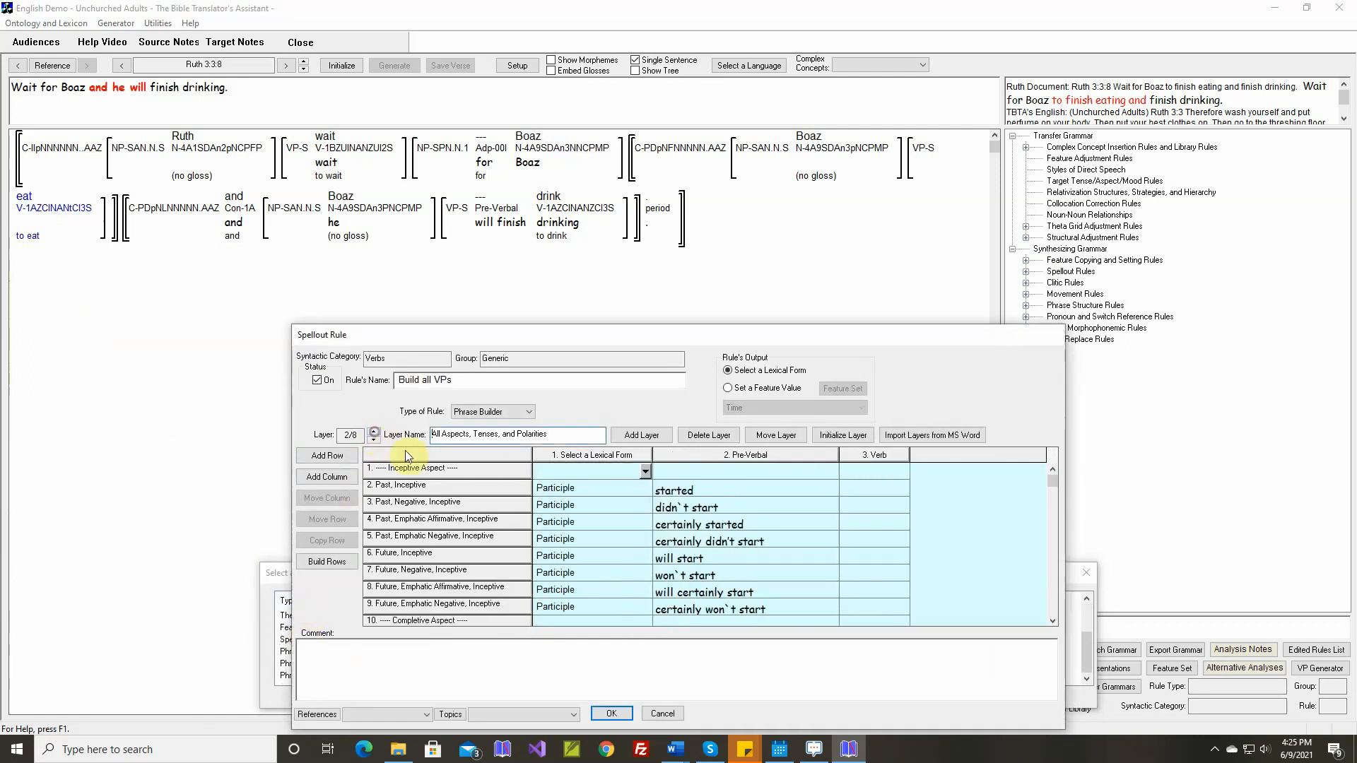
Copy the Future, Emphatic Negative, Completive row within the Completive Aspect section of the layer.
scroll(475, 532, "down", 2)
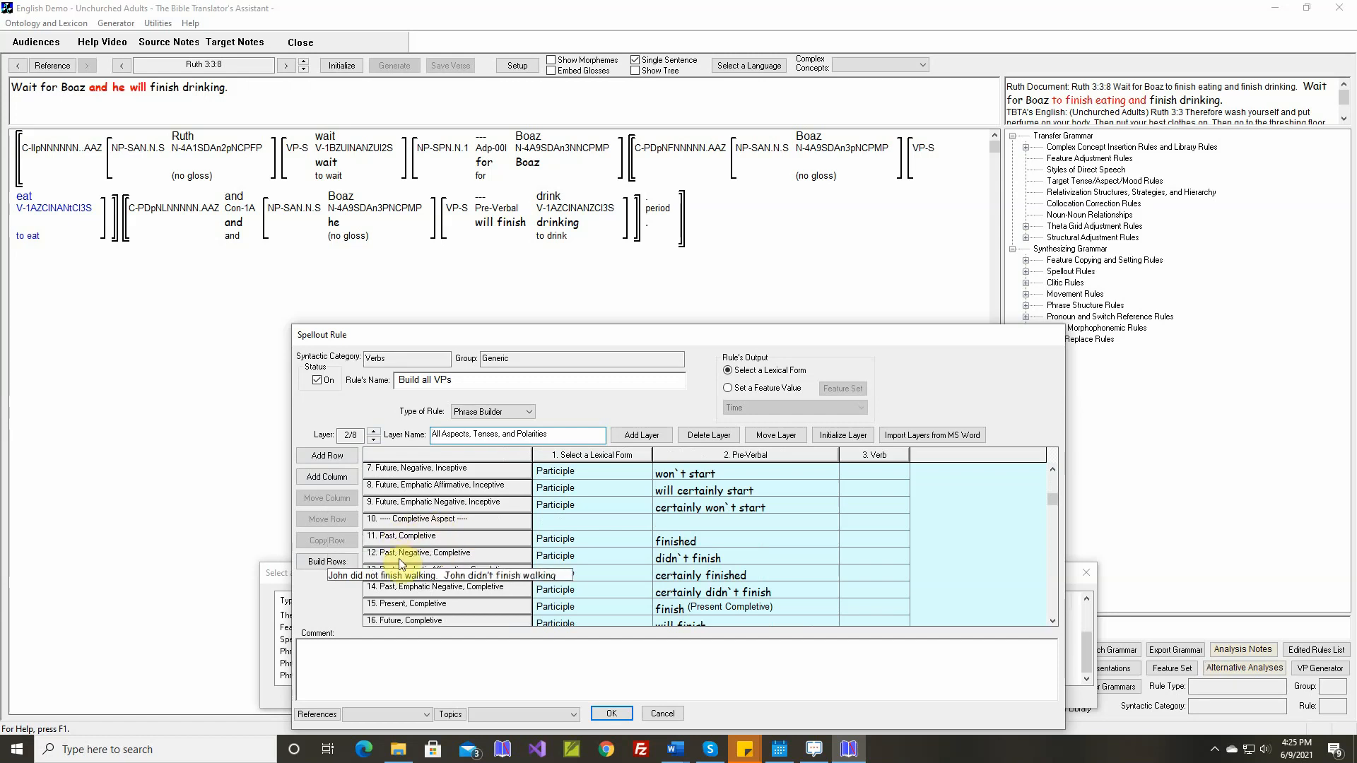
scroll(488, 597, "down", 1)
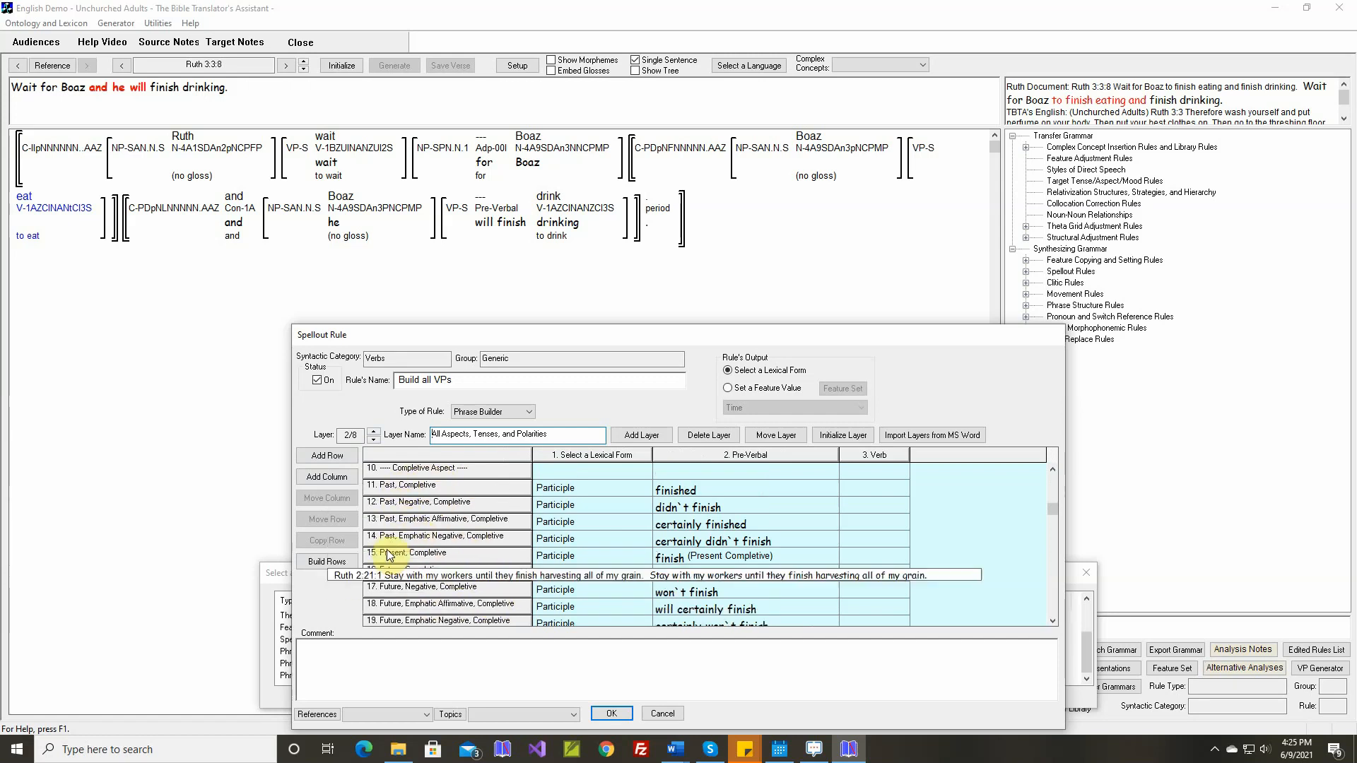
scroll(394, 633, "down", 1)
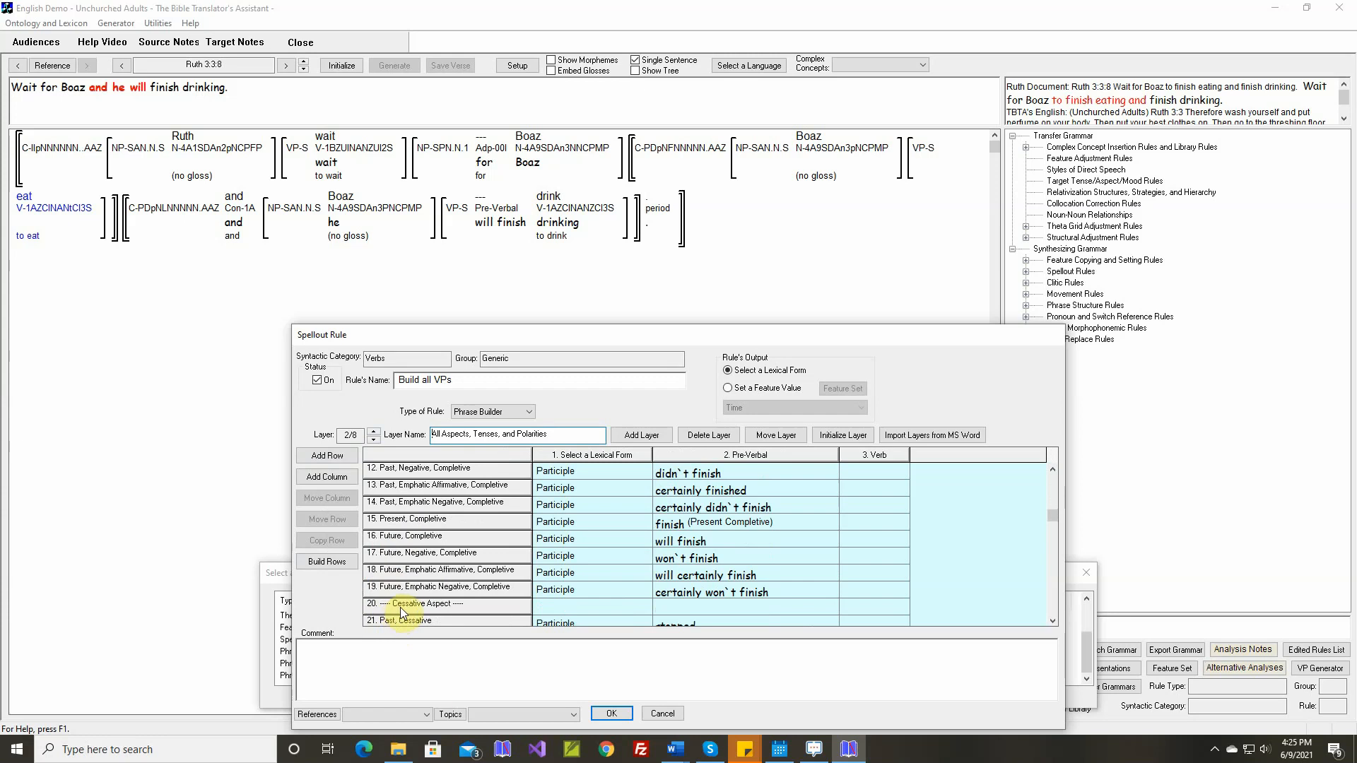
left_click(436, 594)
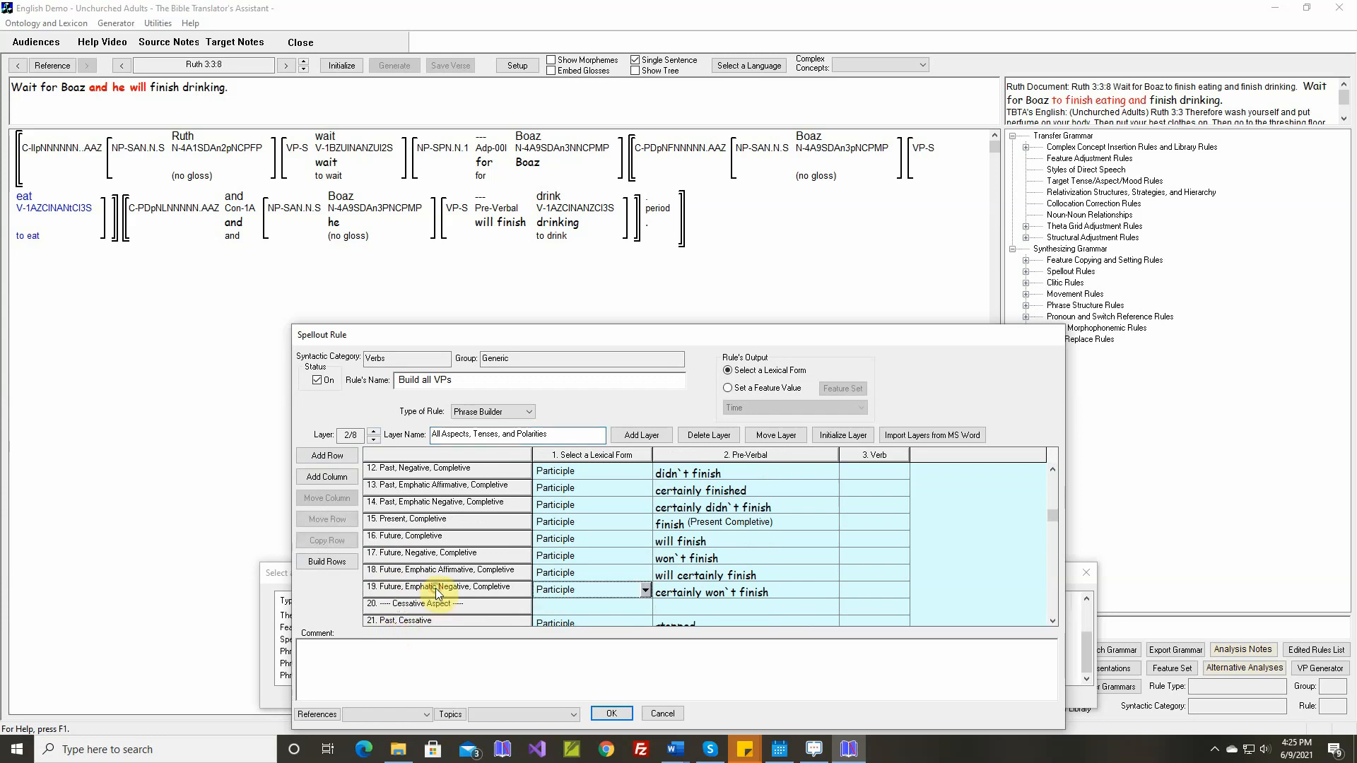
left_click(328, 542)
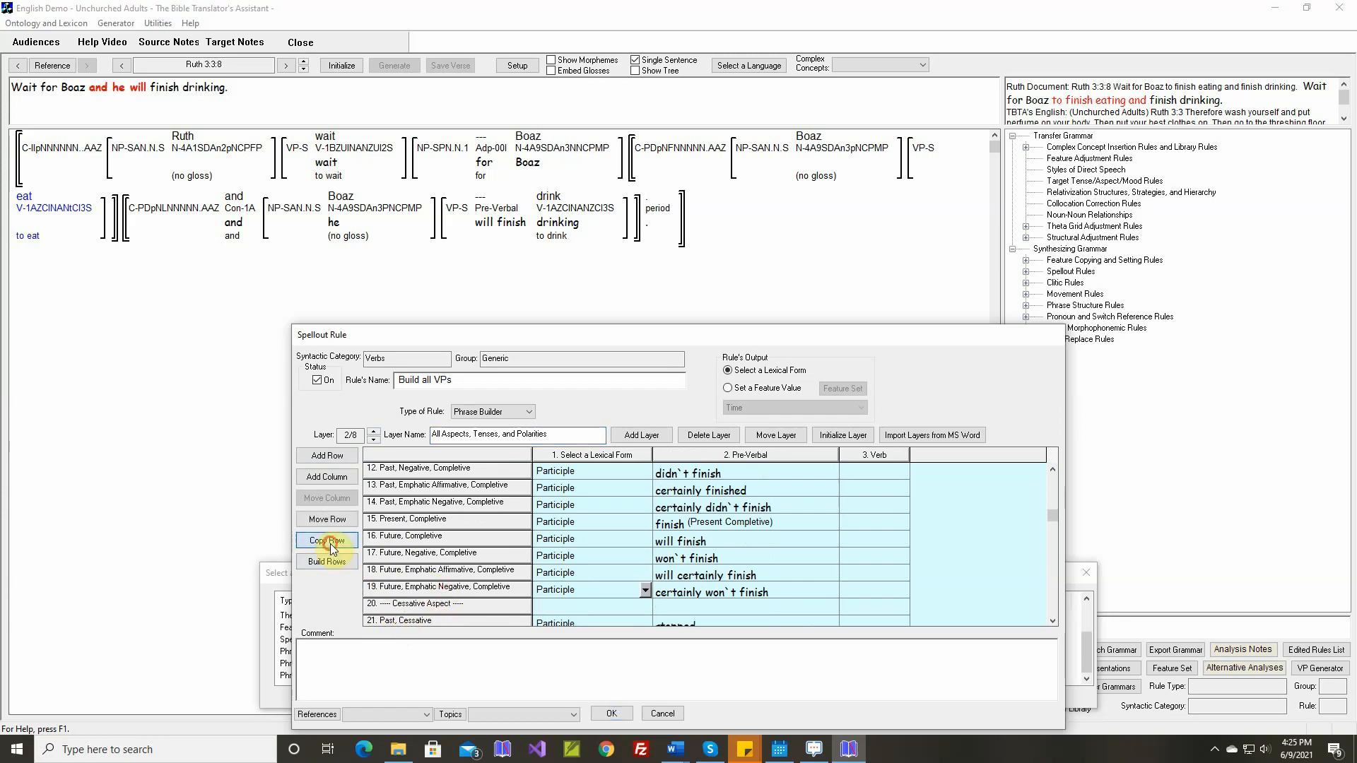
left_click(732, 570)
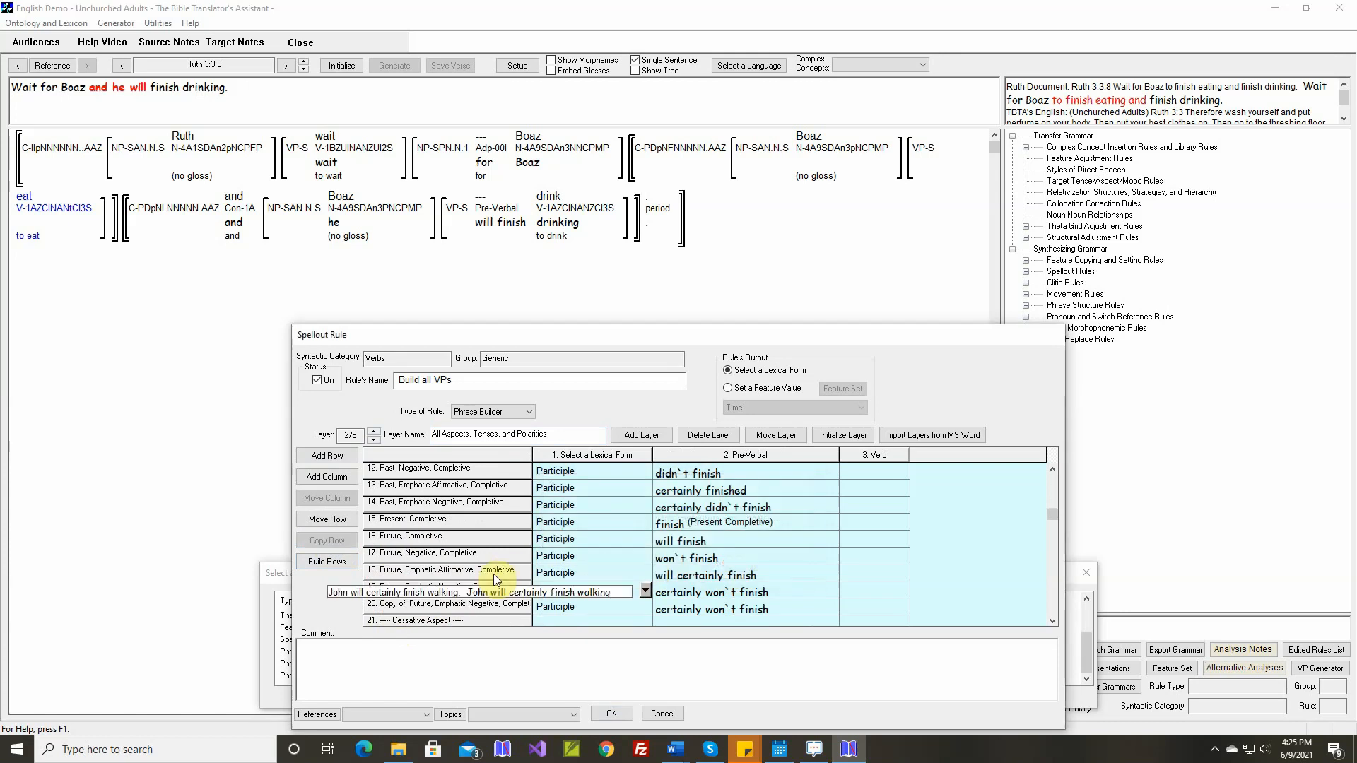
Rename the copied row 'to' Infinitive, Completive and proceed to its structure.
left_click(469, 607)
double_click(469, 608)
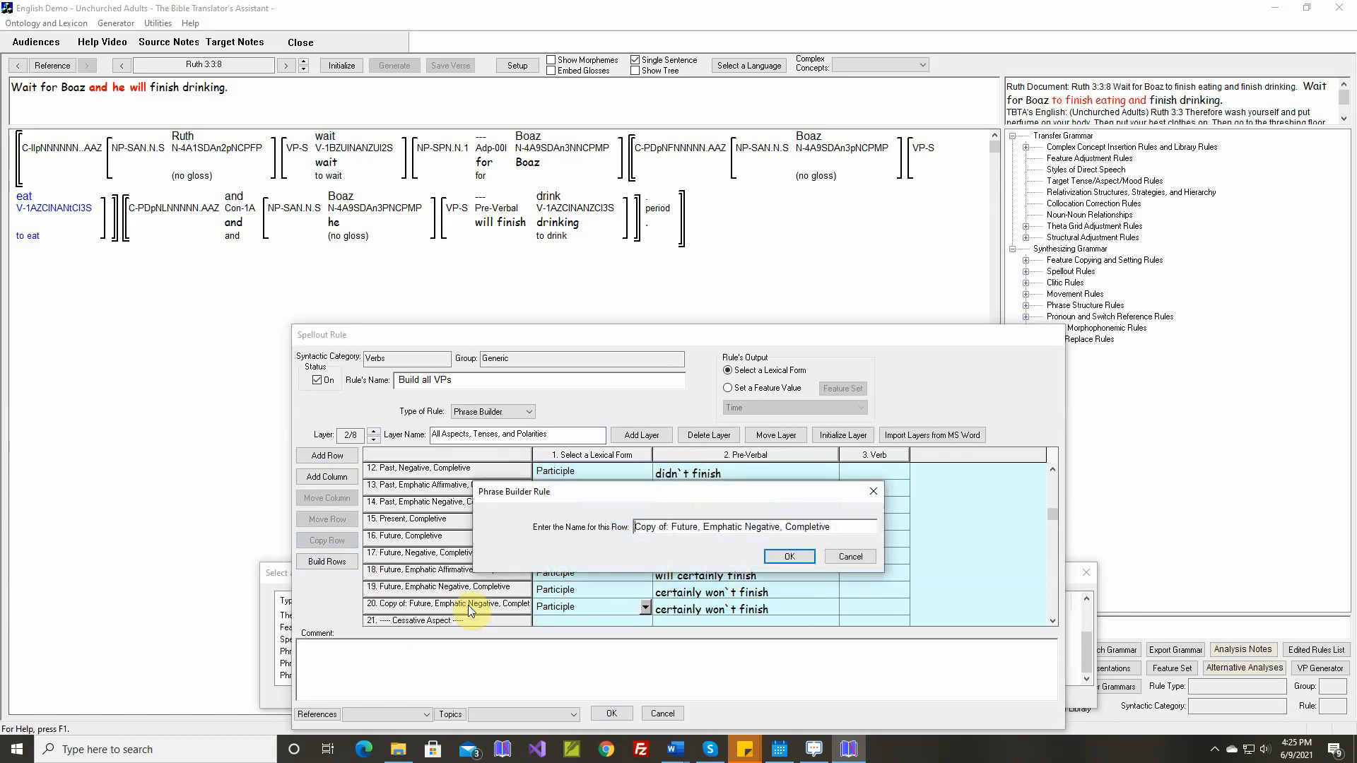
key("Delete")
key("Delete")
key("Delete")
key("Delete")
key("Delete")
key("Delete")
key("Delete")
key("Delete")
key("Delete")
key("Delete")
key("Delete")
key("Delete")
key("Delete")
key("Delete")
key("Delete")
key("Delete")
key("Delete")
key("Delete")
key("Delete")
key("Delete")
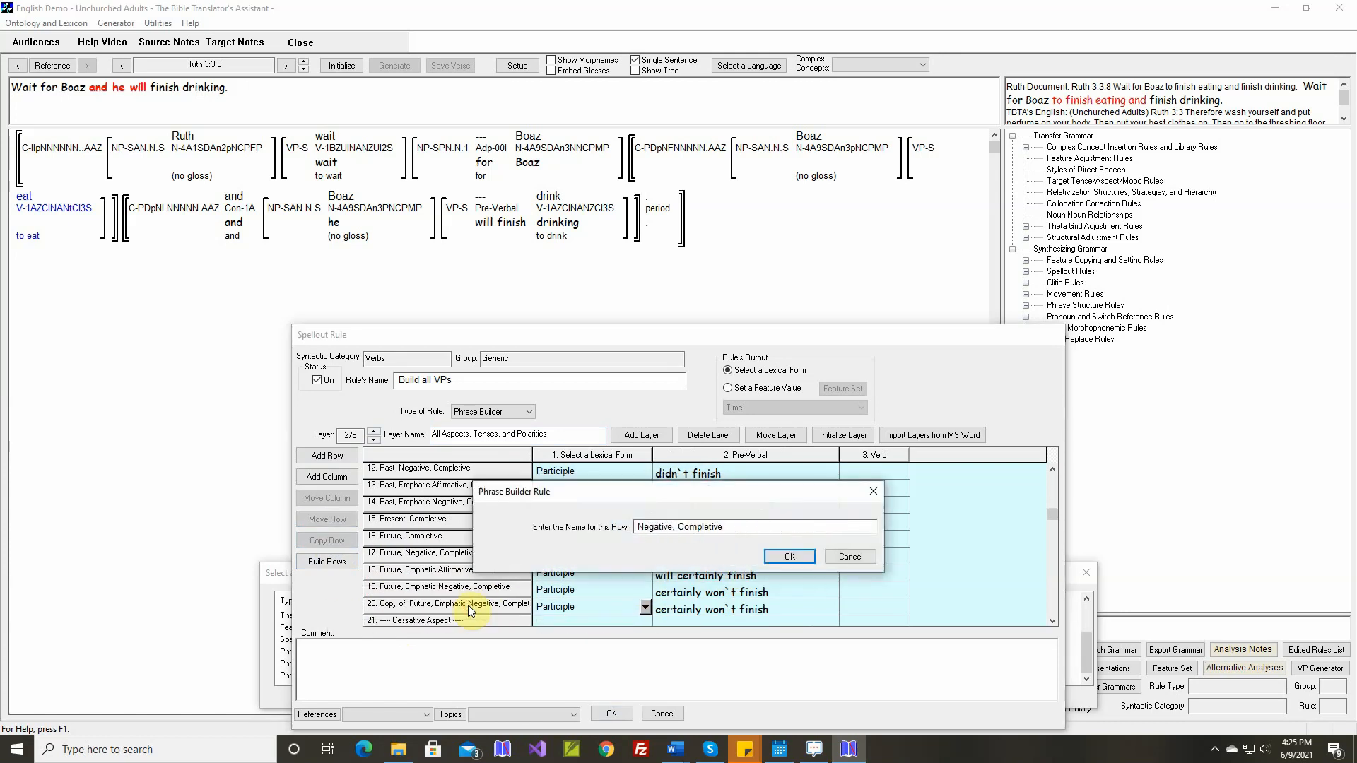
key("Delete")
key("Delete")
key("Delete")
key("Delete")
key("Delete")
key("Delete")
key("Delete")
type("to'")
type(" Infin")
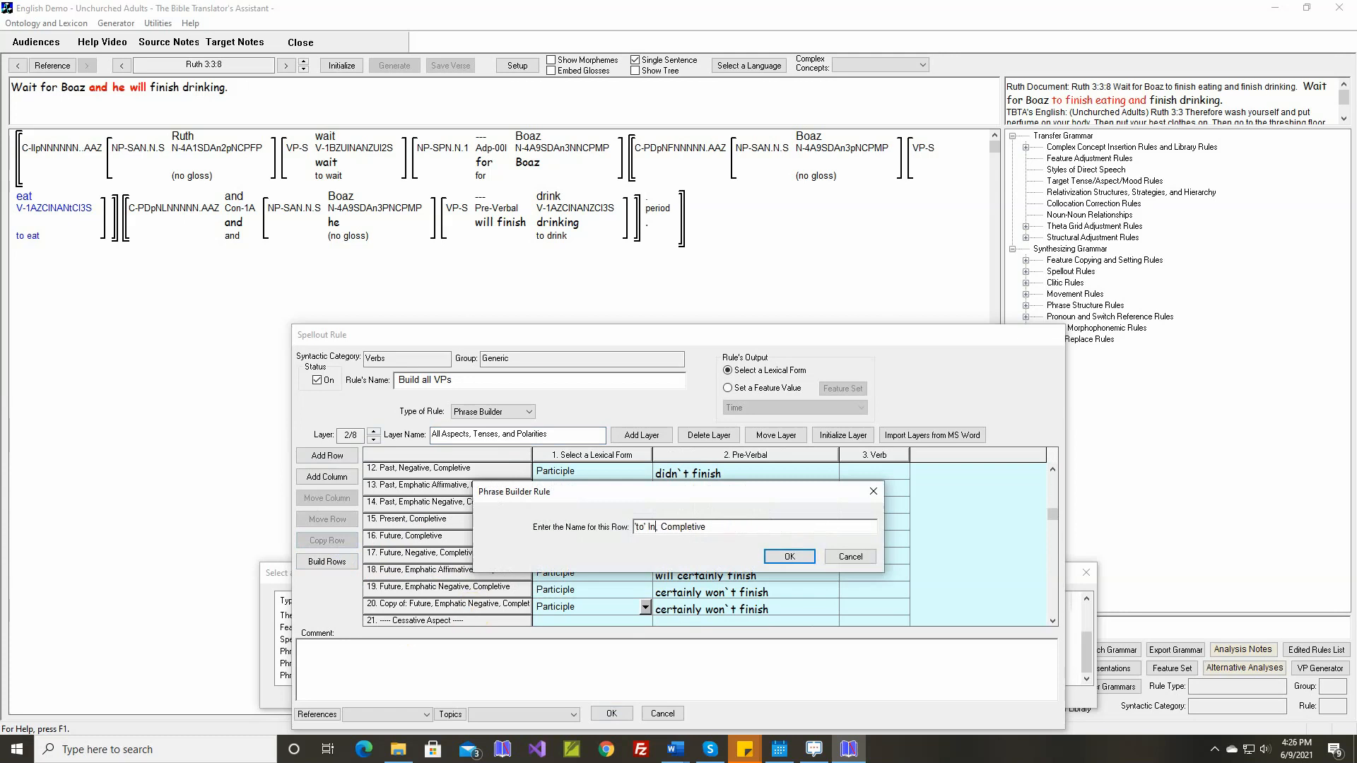
type("itive")
left_click(788, 557)
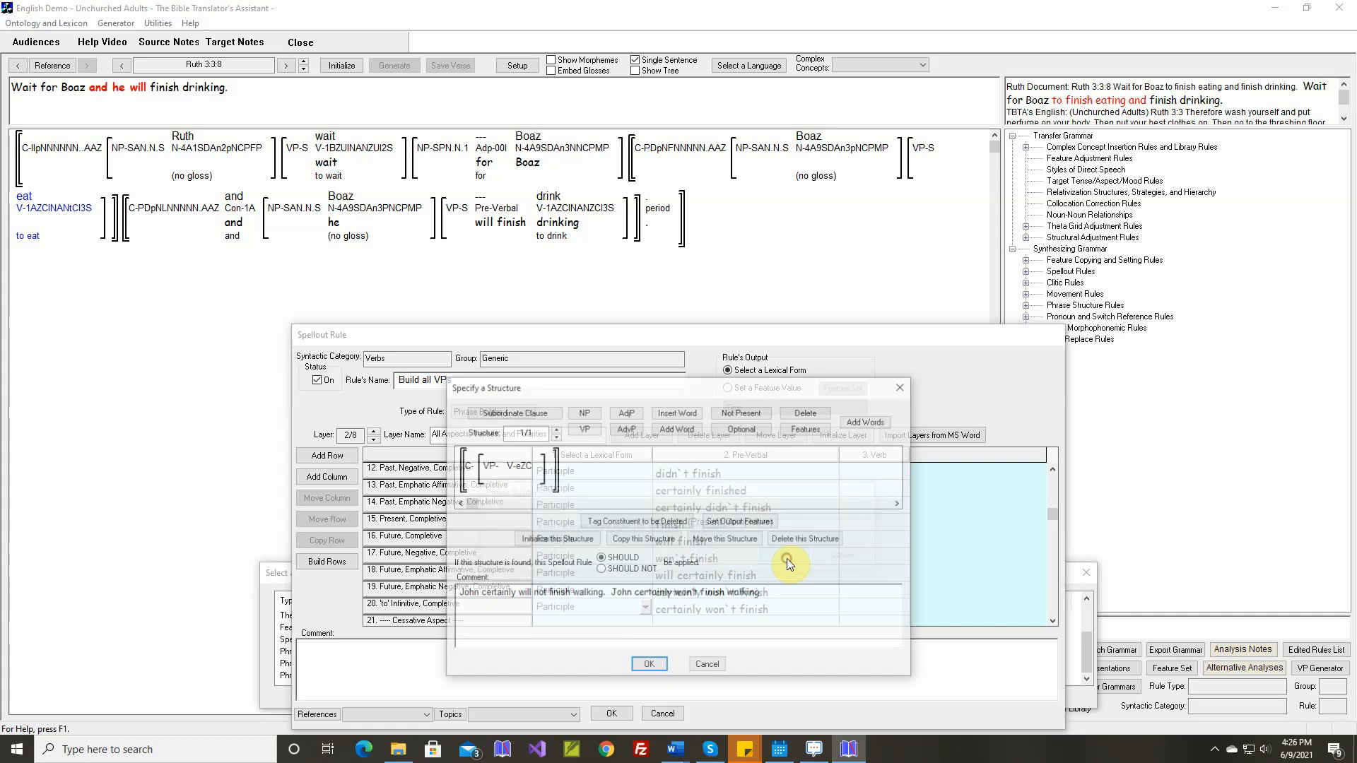
In the row's verb features, clear Emphatic Negative polarity and set the Target Tense & Form to 'to' Infinitive.
left_click(808, 428)
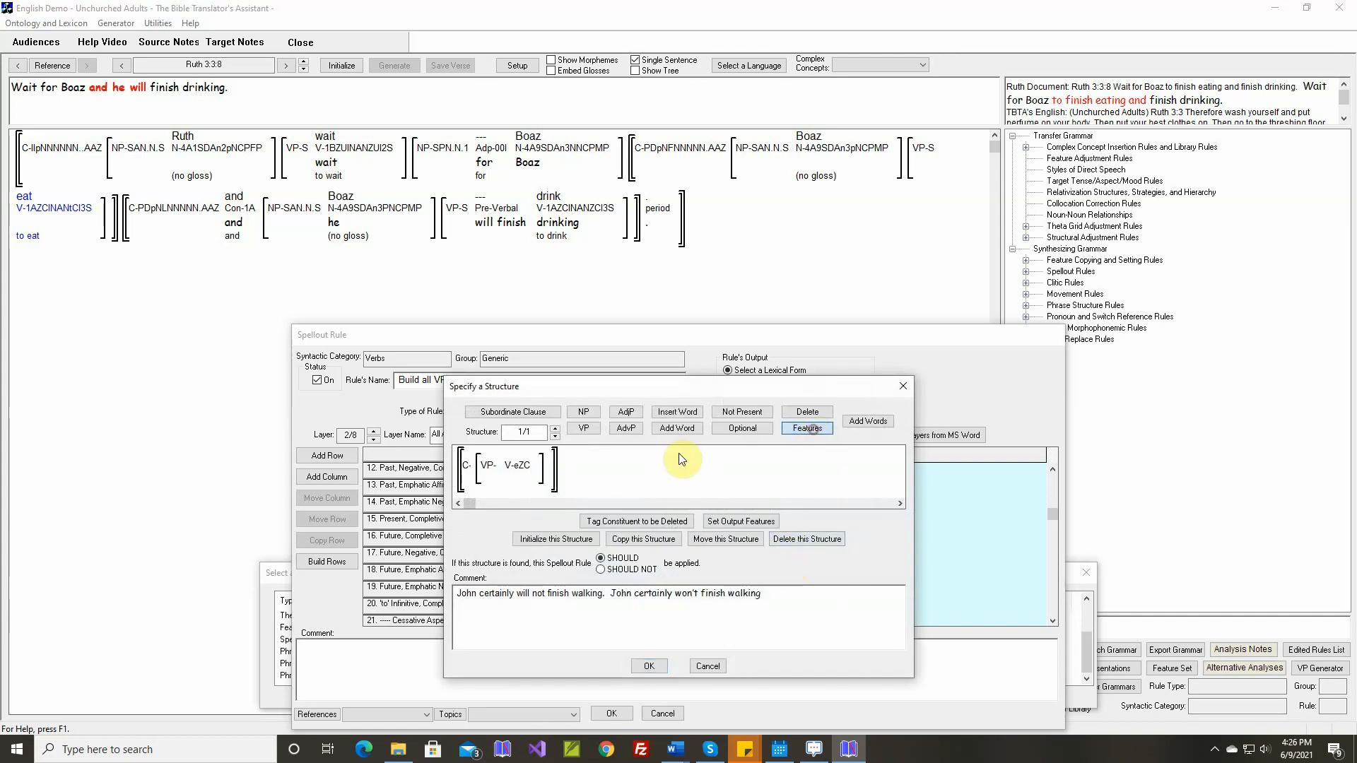
left_click(527, 467)
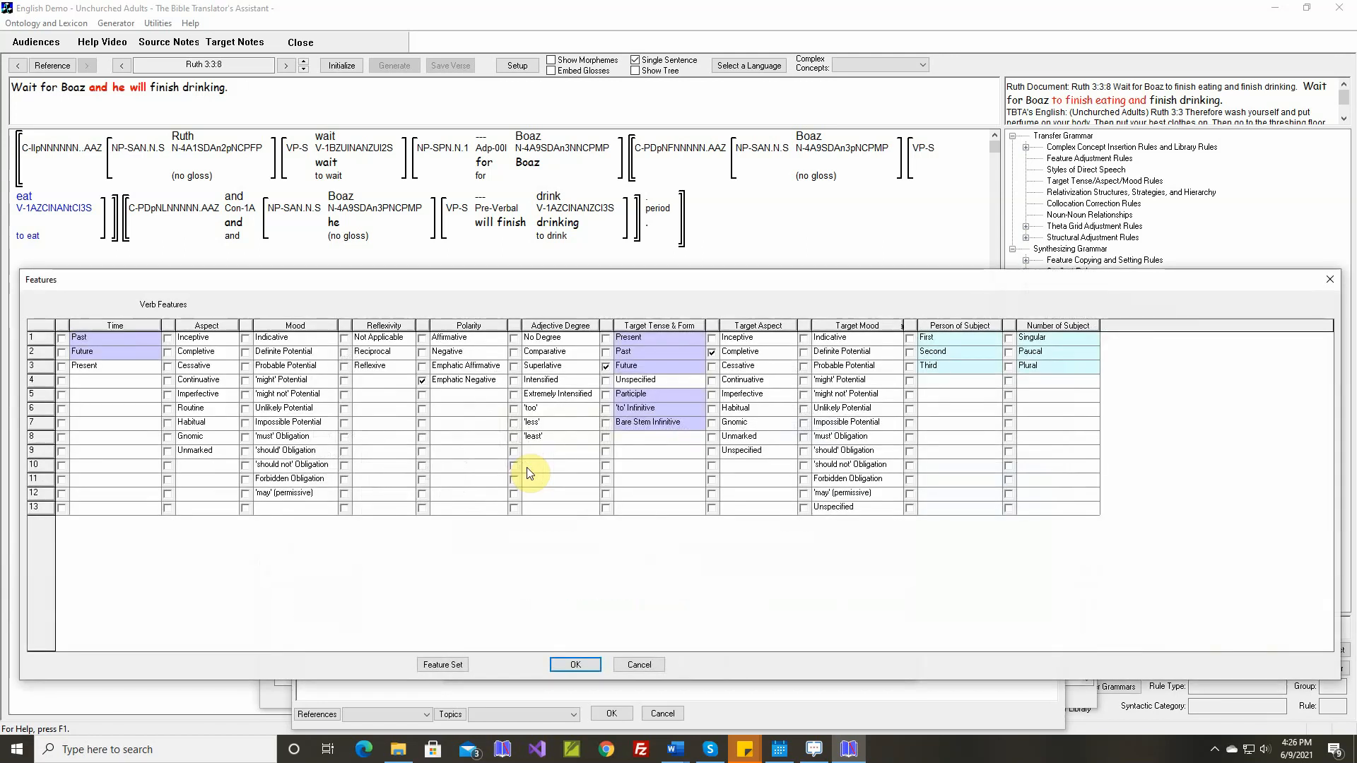
left_click(421, 383)
left_click(606, 410)
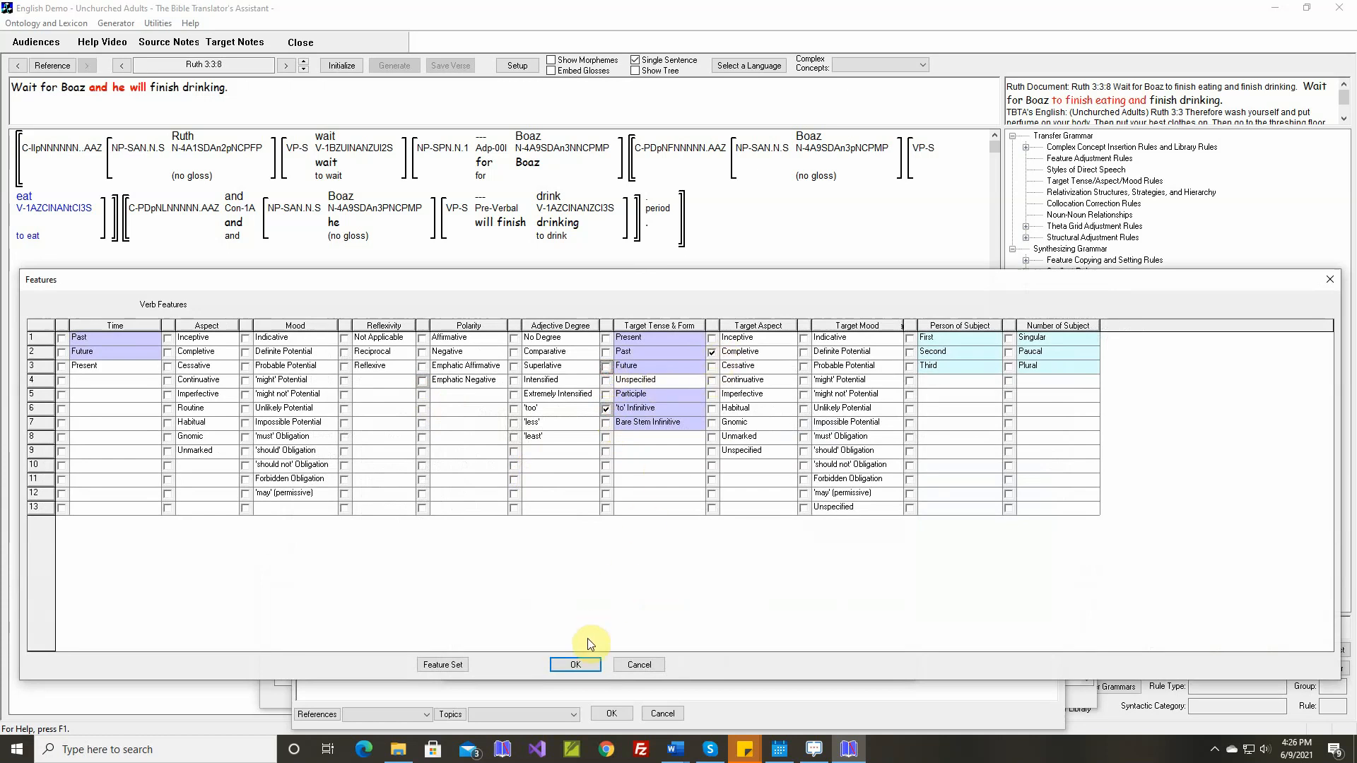
left_click(584, 664)
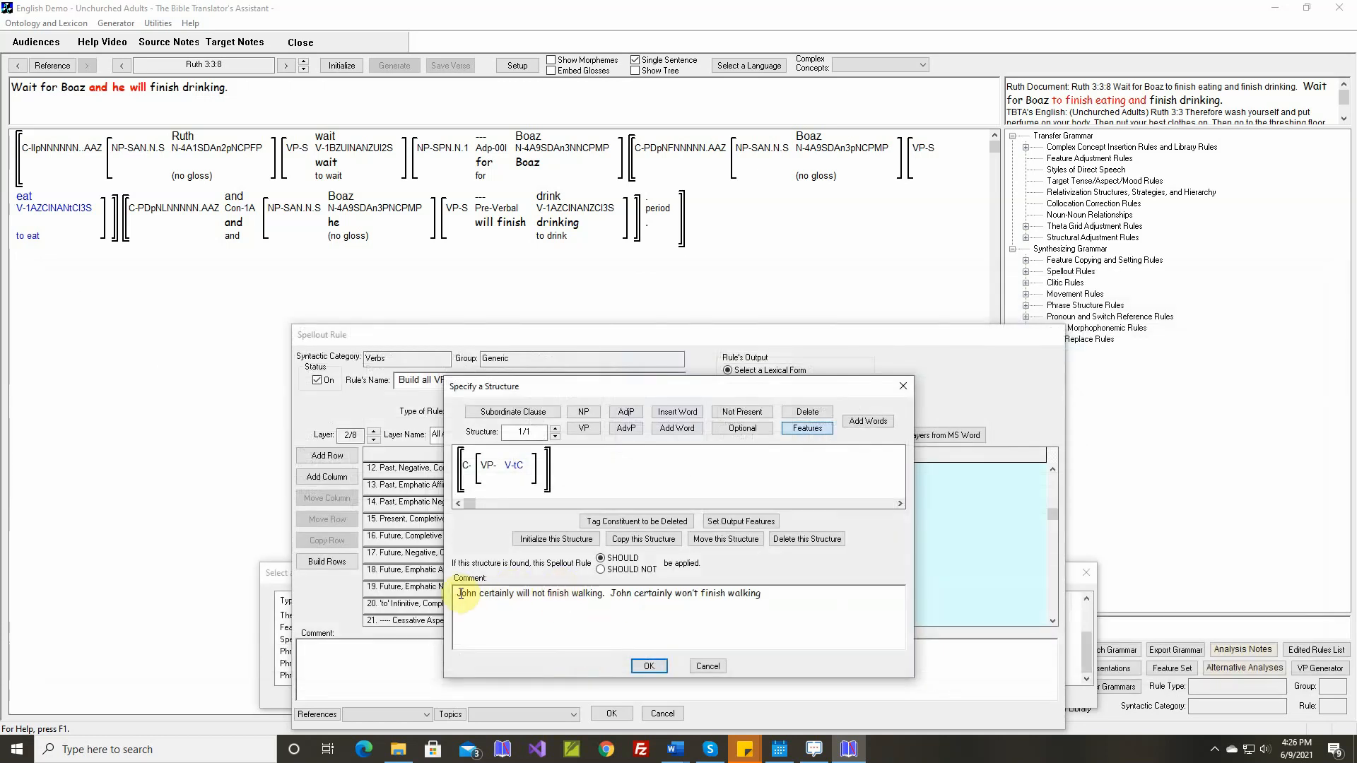
Replace the structure's comment with the Ruth 3:3:8 comment from the selected Word document.
left_click_drag(460, 593, 790, 588)
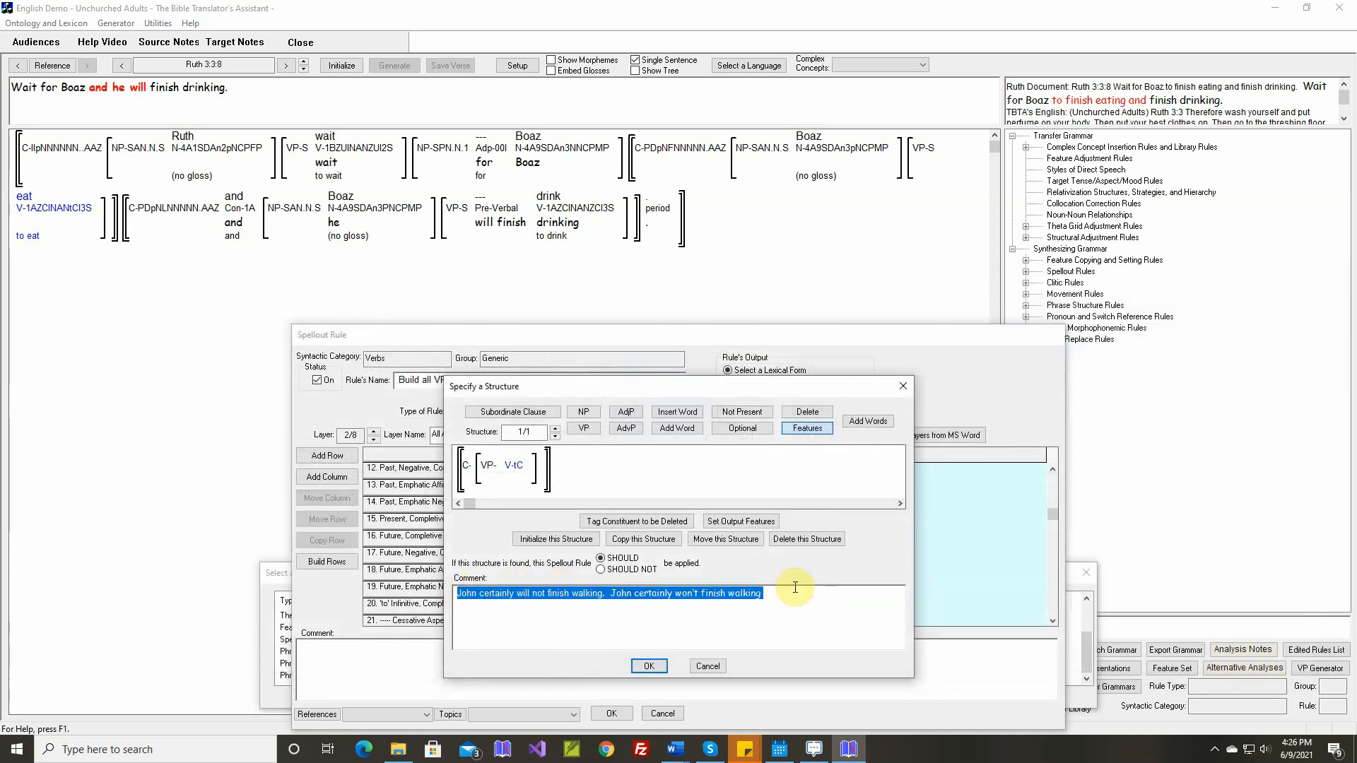
key("Delete")
right_click(777, 590)
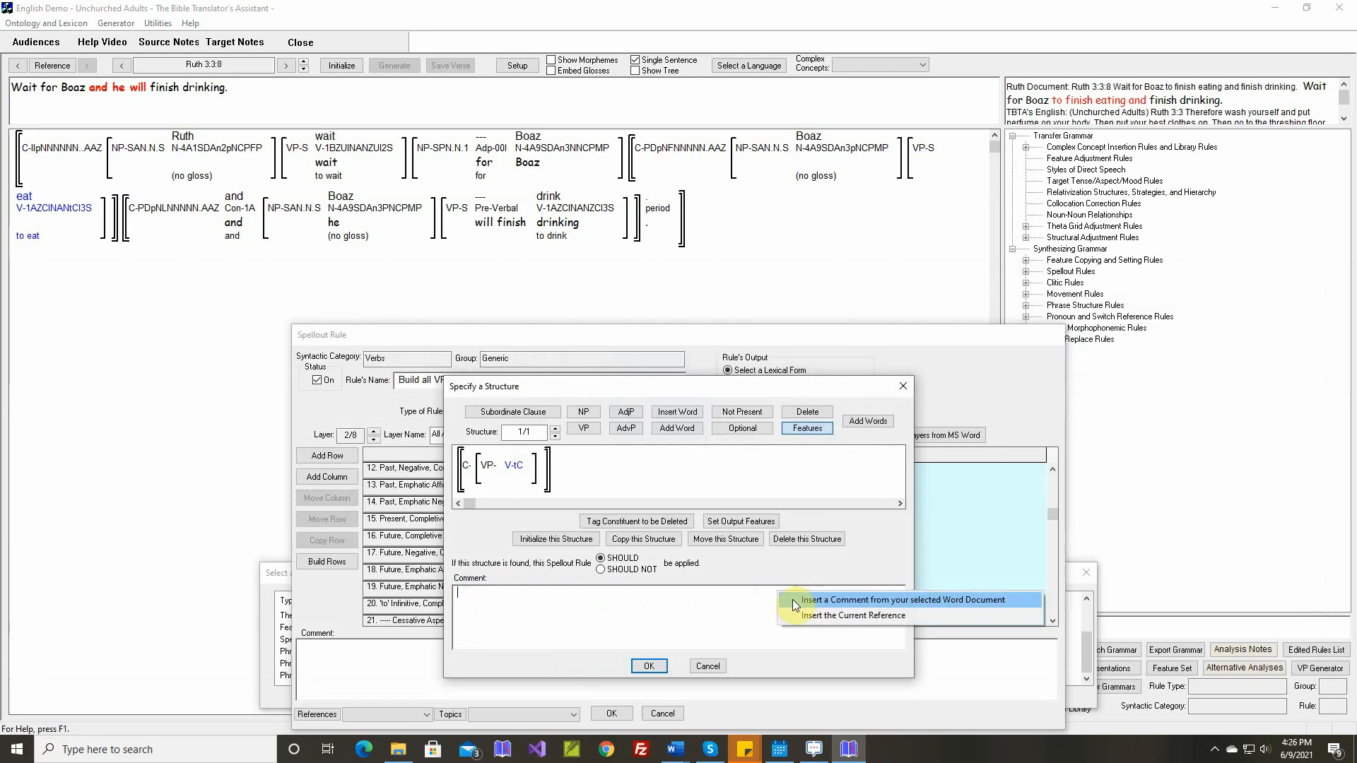
left_click(794, 600)
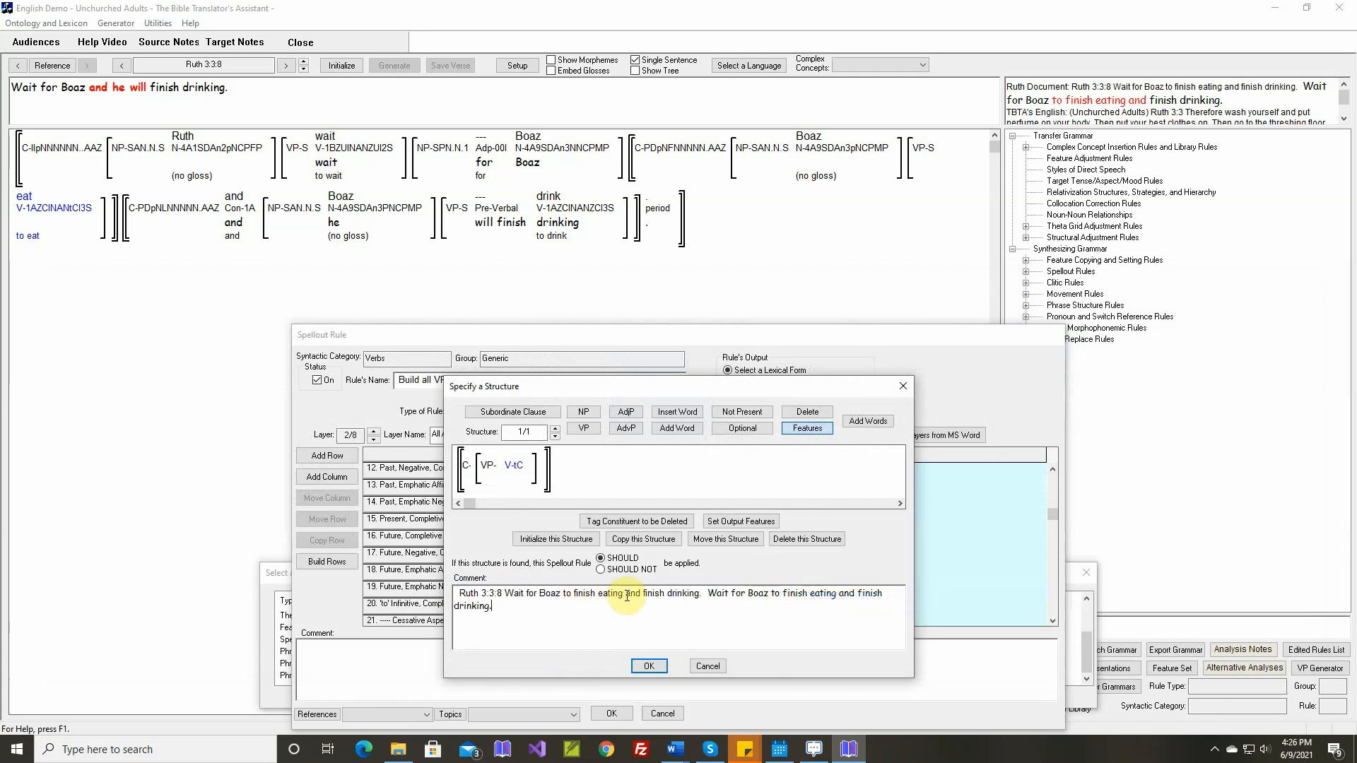
Shorten both sentences in the comment to "Wait for Boaz to finish eating." and accept the structure.
left_click_drag(622, 595, 692, 591)
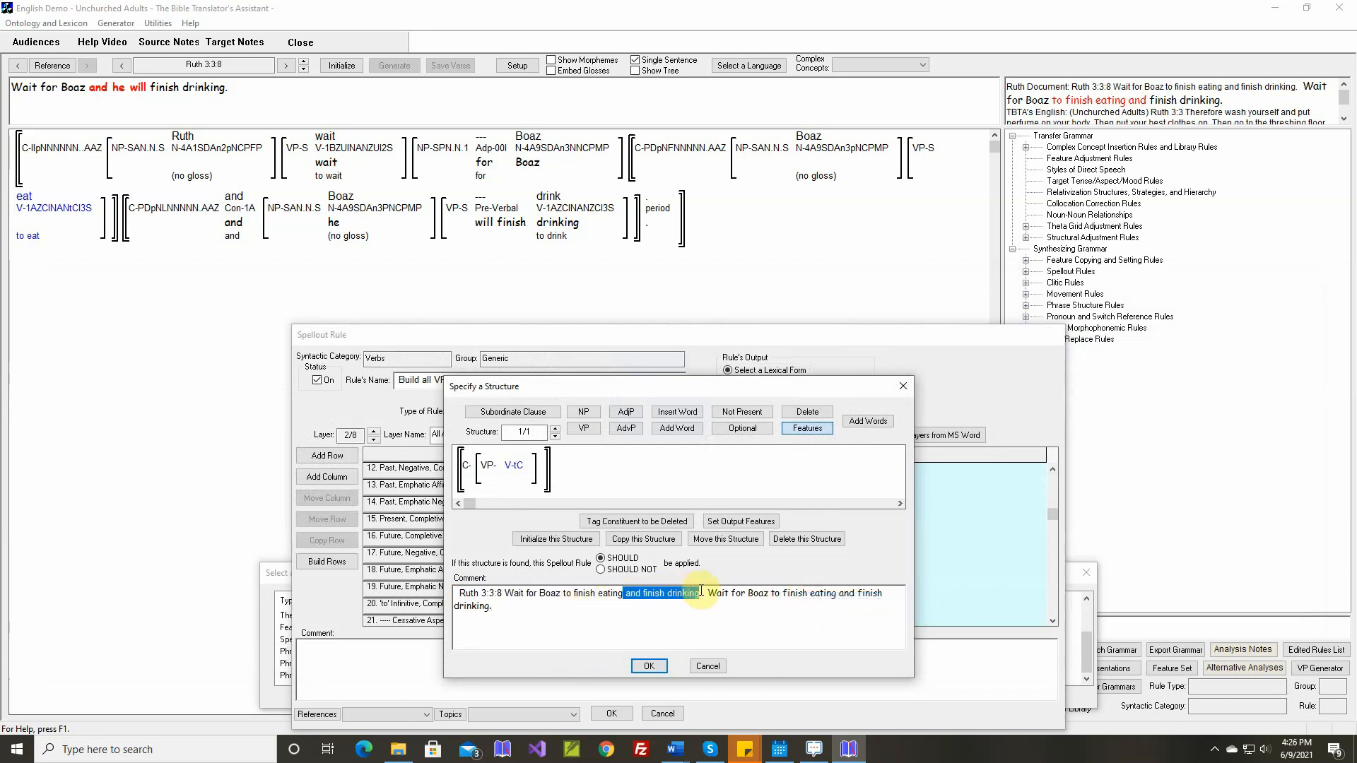
key("Delete")
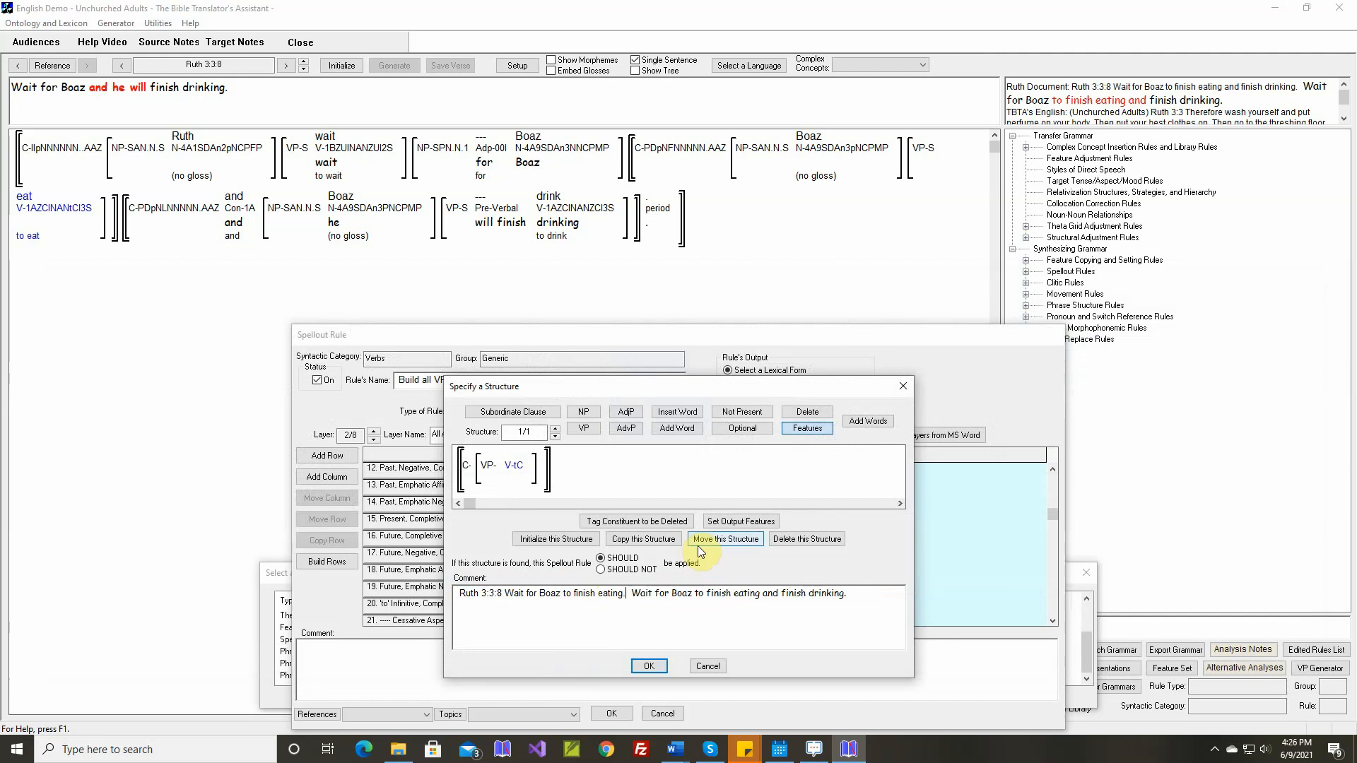
key("Right")
key("Right")
key("Right")
key("Right")
key("Right")
key("Right")
key("Right")
key("Right")
key("Right")
key("Right")
key("Right")
key("Right")
key("Right")
key("Right")
key("Right")
key("Right")
key("Right")
key("Right")
key("shift+End")
type(".")
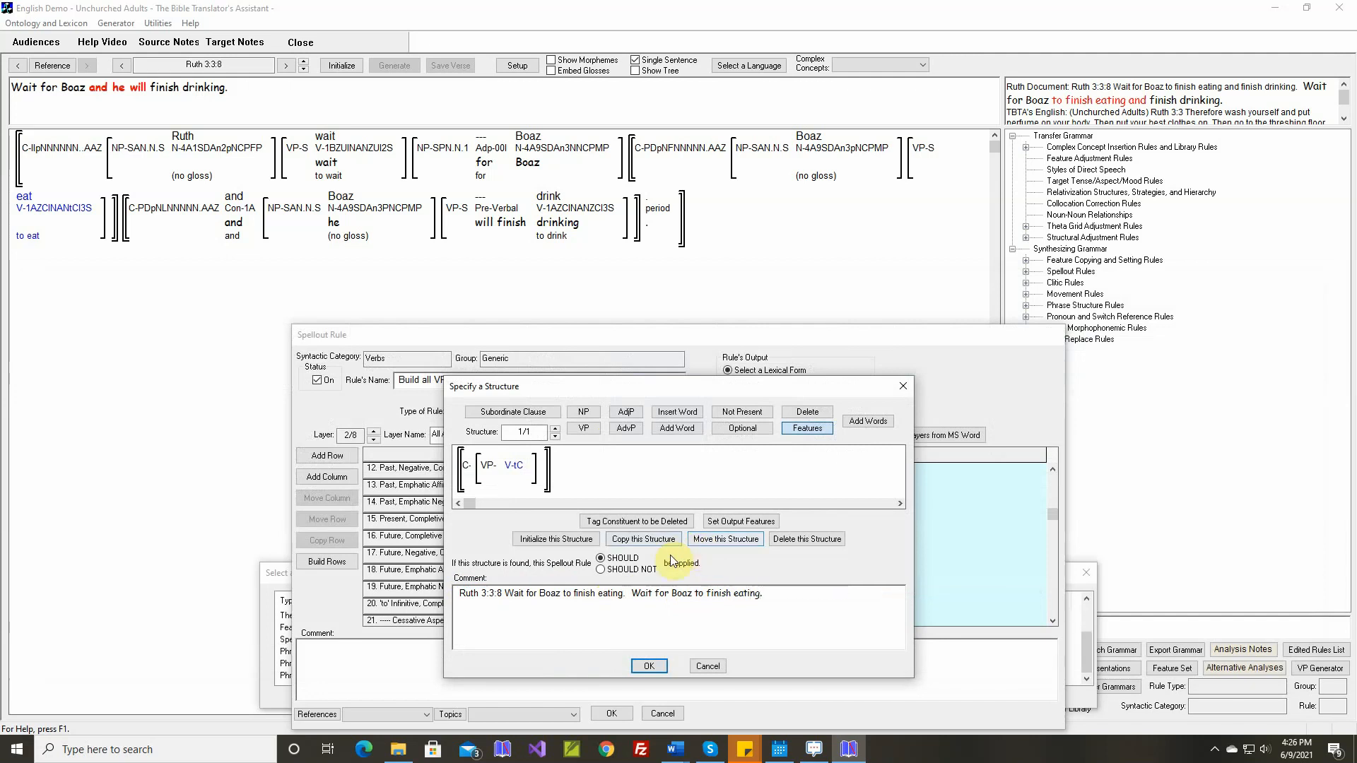
left_click(648, 666)
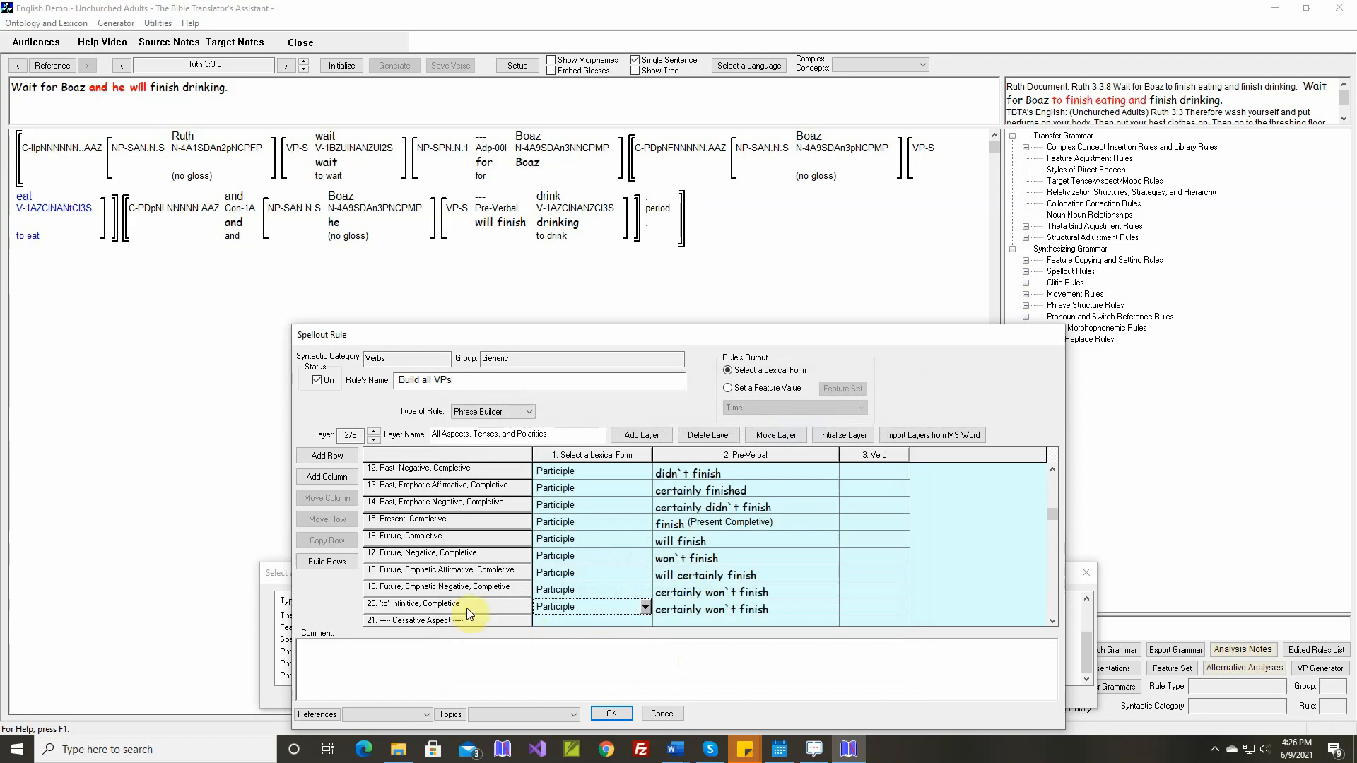
Set the 'to' Infinitive, Completive row's Pre-Verbal morpheme to "to finish" with the gloss "'to' Infinitive, Completive".
double_click(668, 613)
key("Delete")
key("Delete")
key("Delete")
key("Delete")
key("Delete")
key("Delete")
key("Delete")
key("Delete")
key("Delete")
key("Delete")
key("Delete")
key("Delete")
key("Delete")
key("Delete")
key("Delete")
key("Delete")
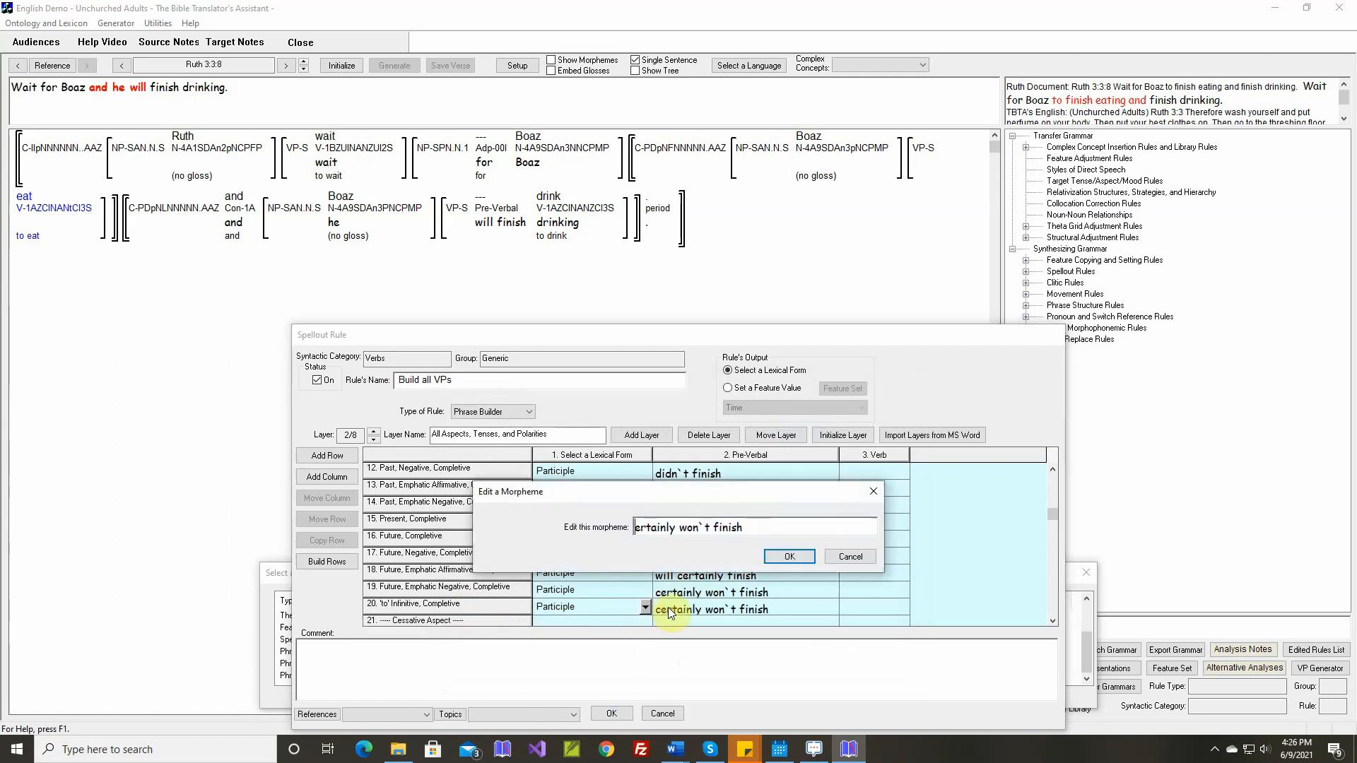
type("to")
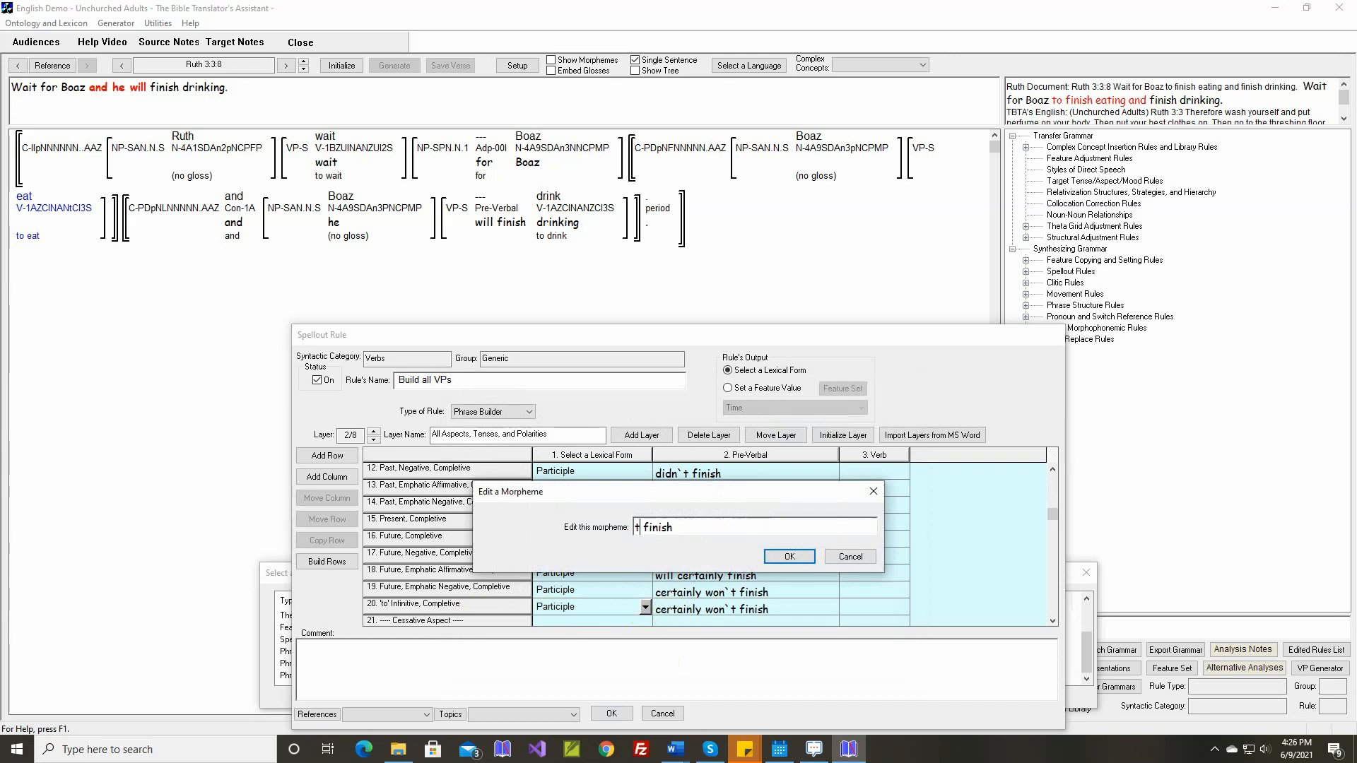
key("Return")
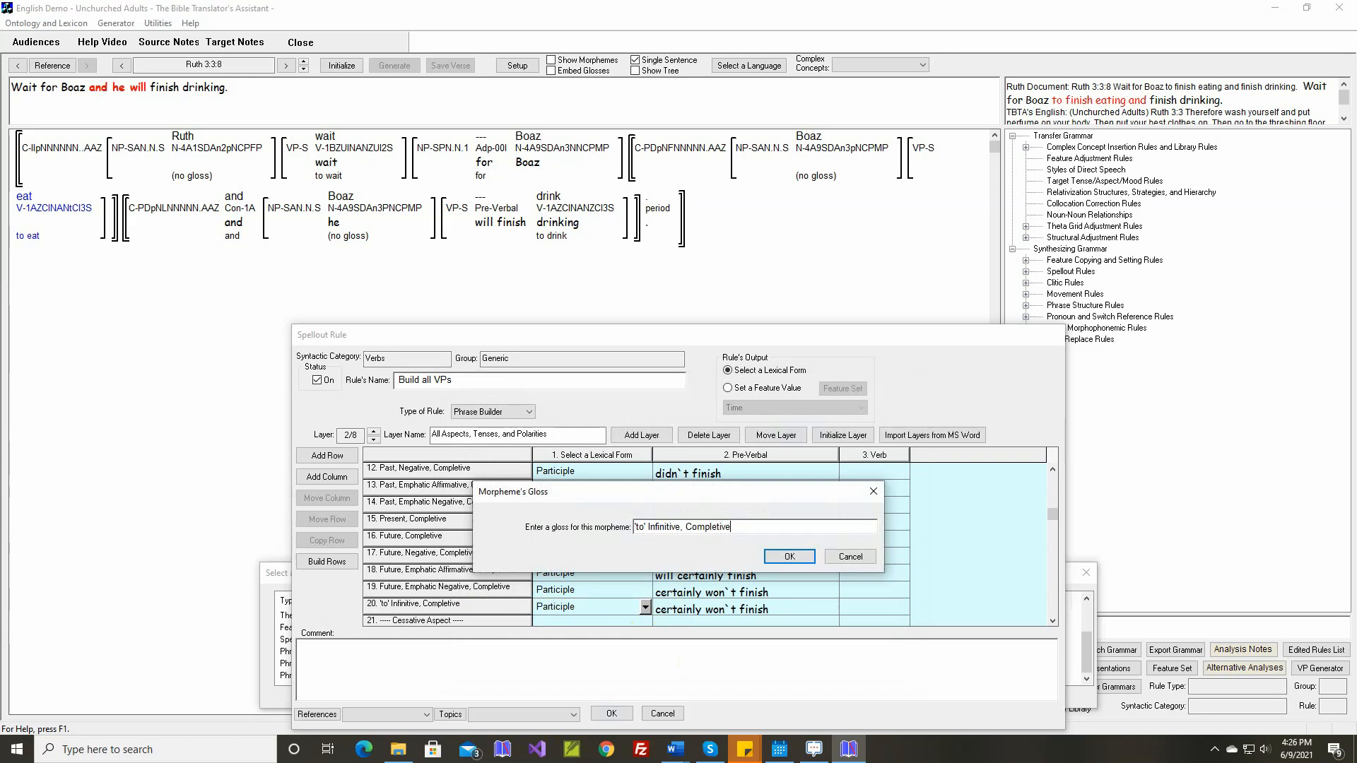
key("Return")
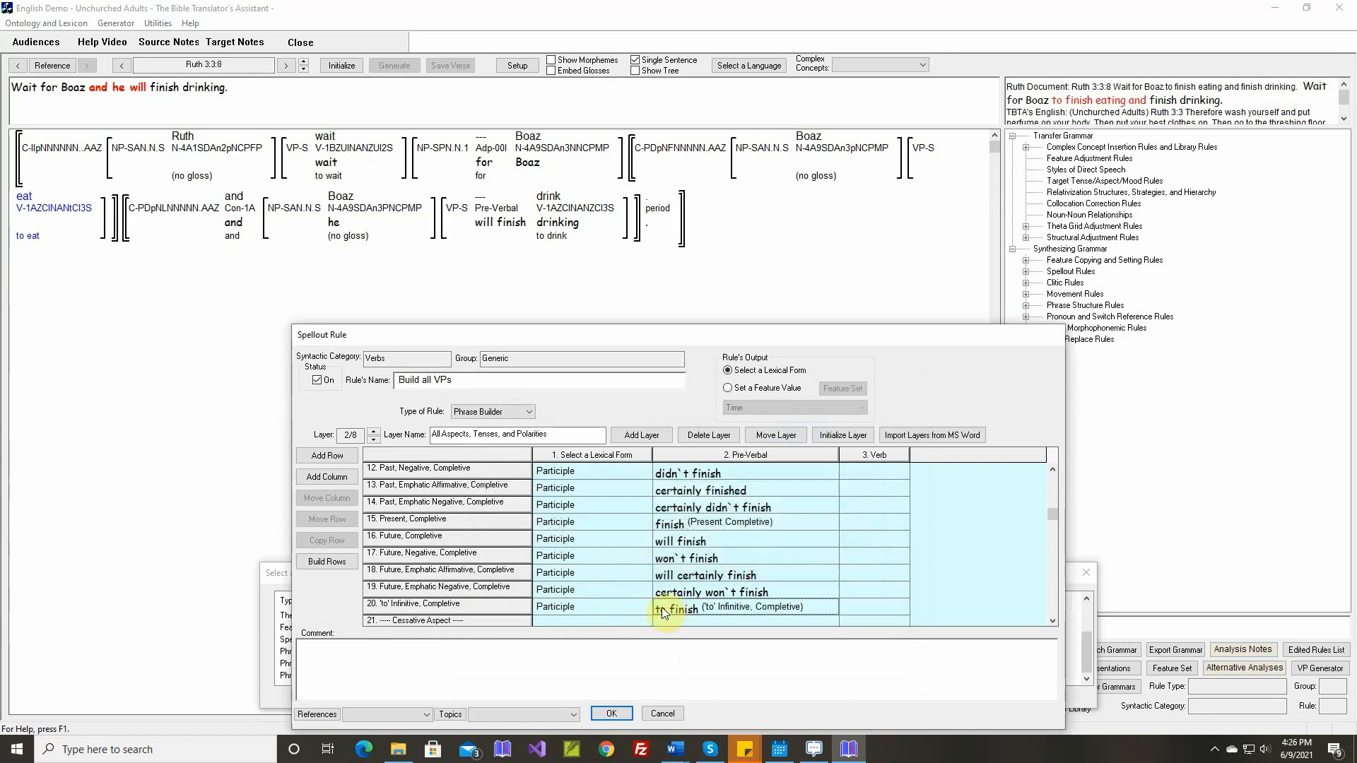
Accept the "Build all VPs" spellout rule, close the rule list, and initialize and regenerate Ruth 3:3:8.
left_click(611, 712)
left_click(760, 700)
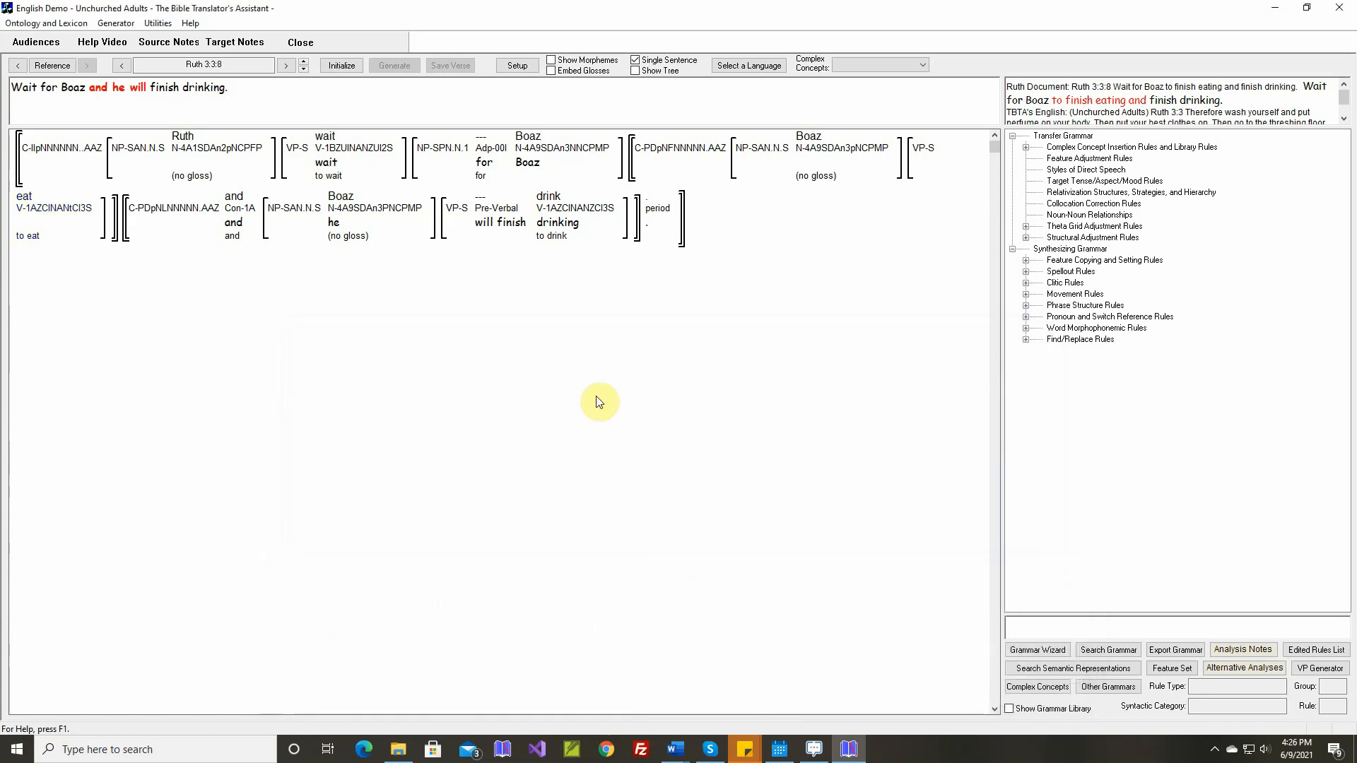
left_click(342, 65)
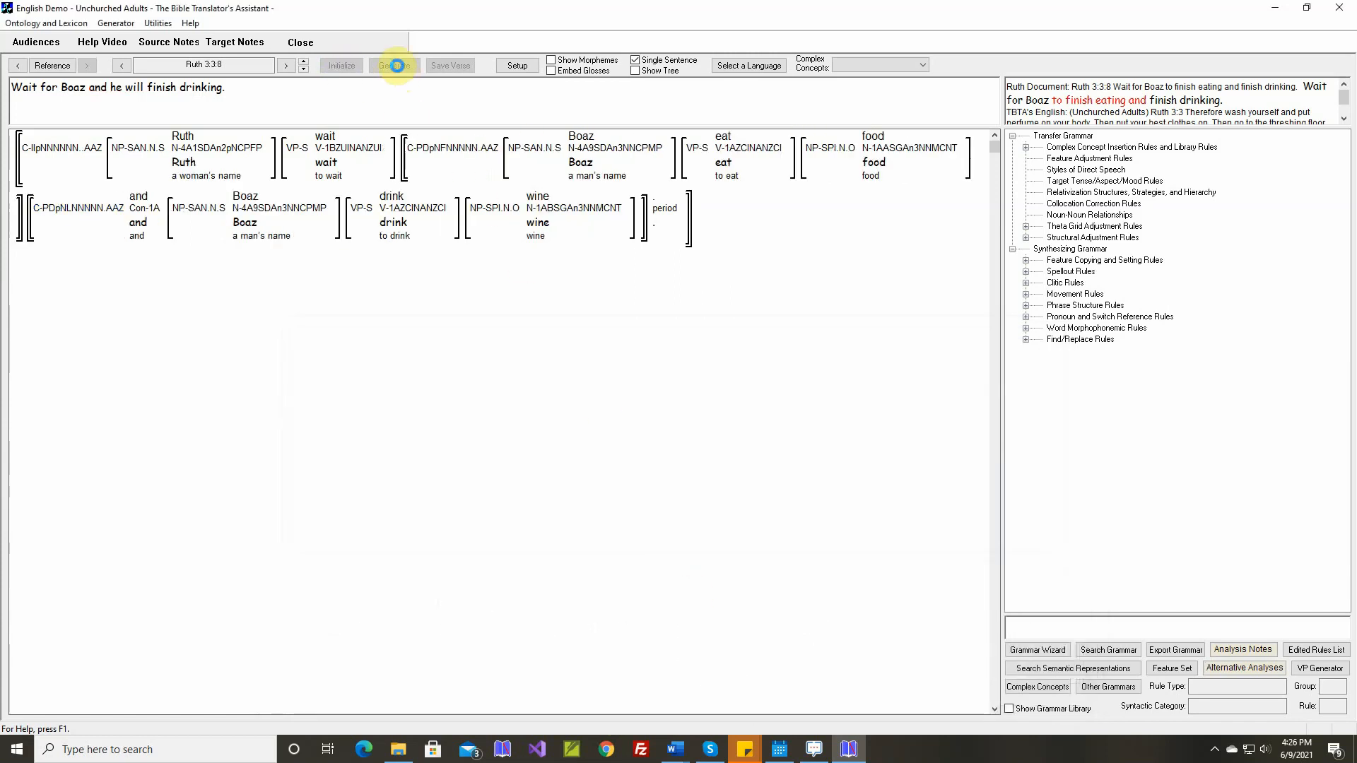
left_click(396, 65)
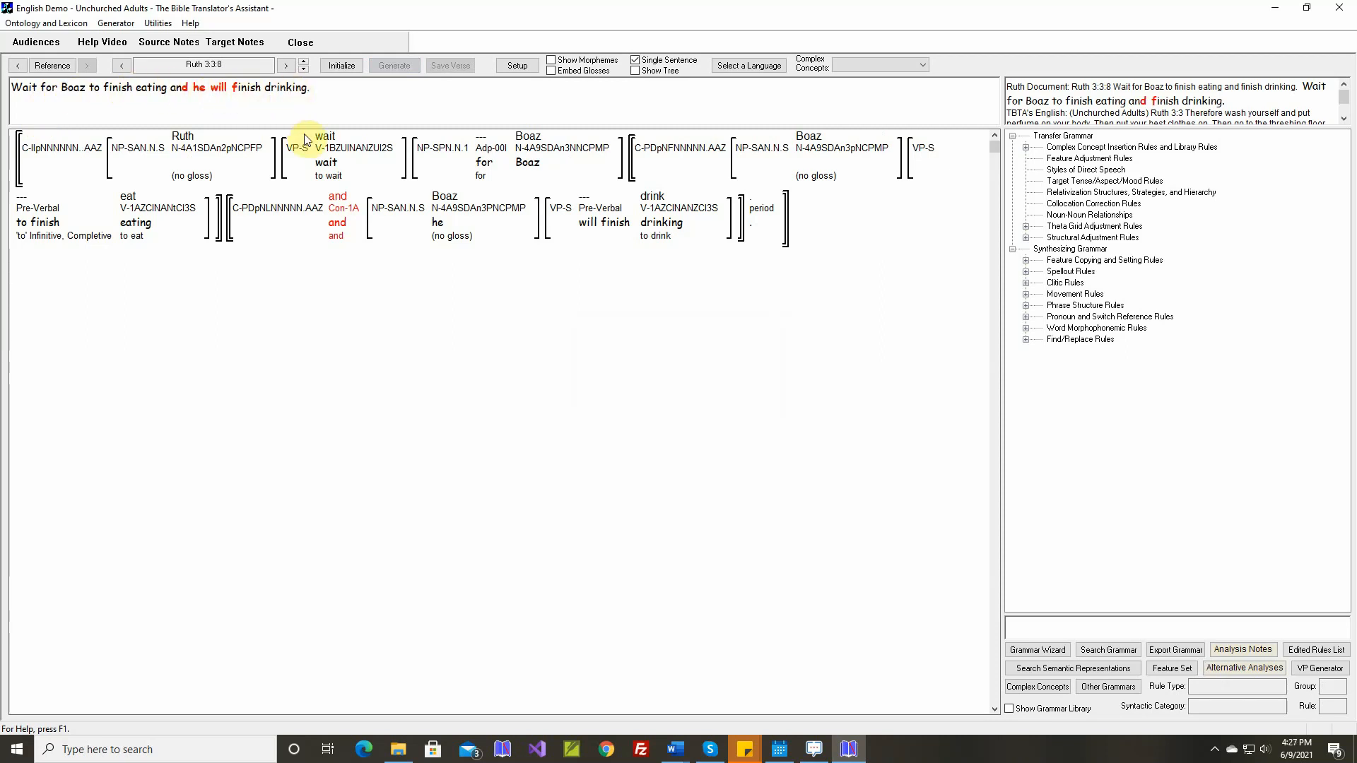
Examine the features of the two object complement clauses and the rules that applied to them during generation.
mouse_move(325, 150)
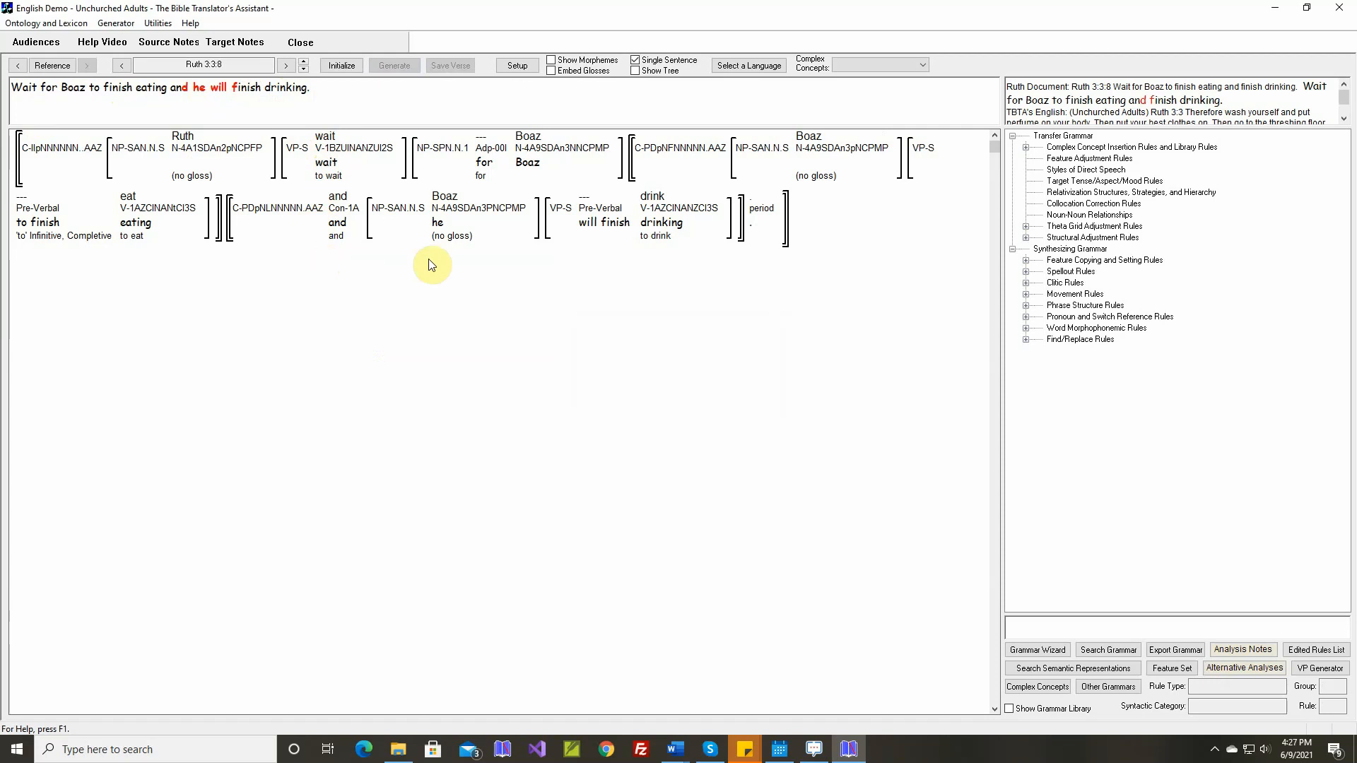
left_click(586, 225)
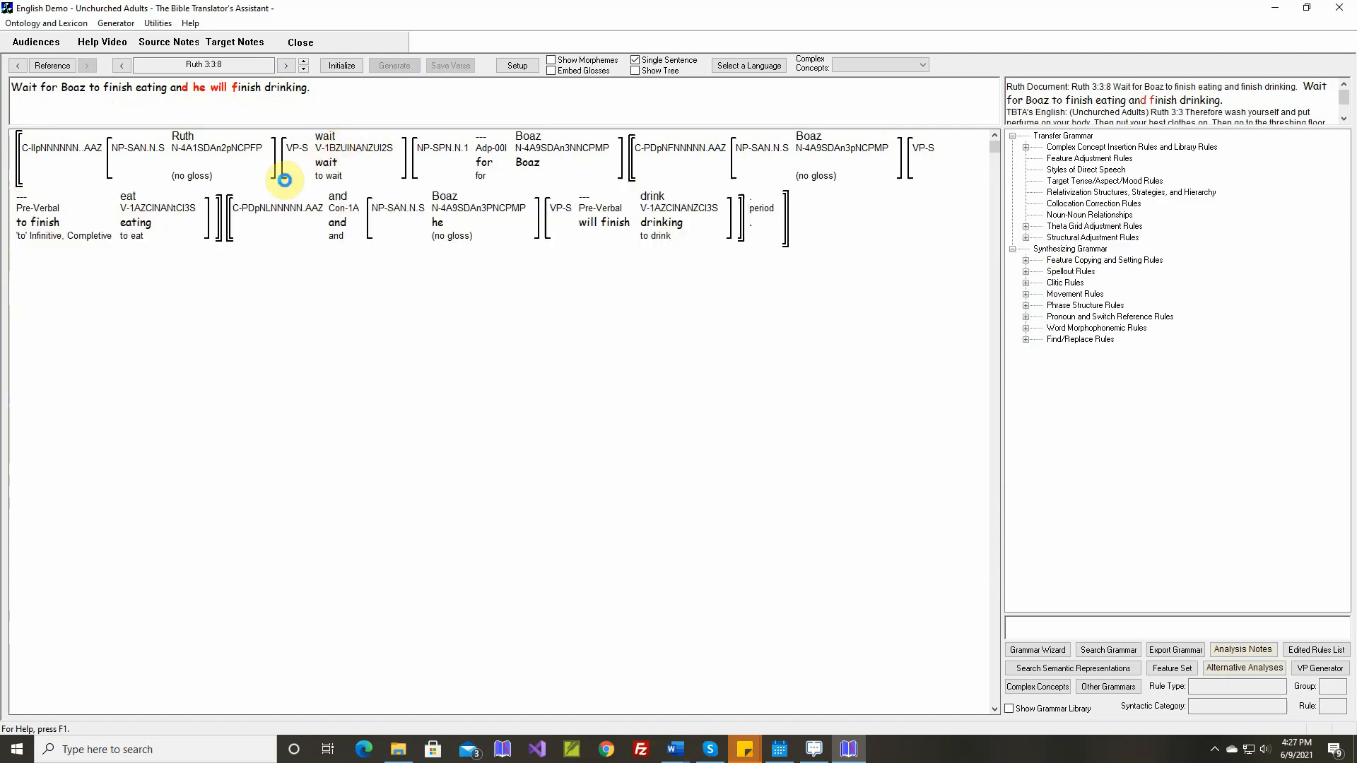
mouse_move(272, 214)
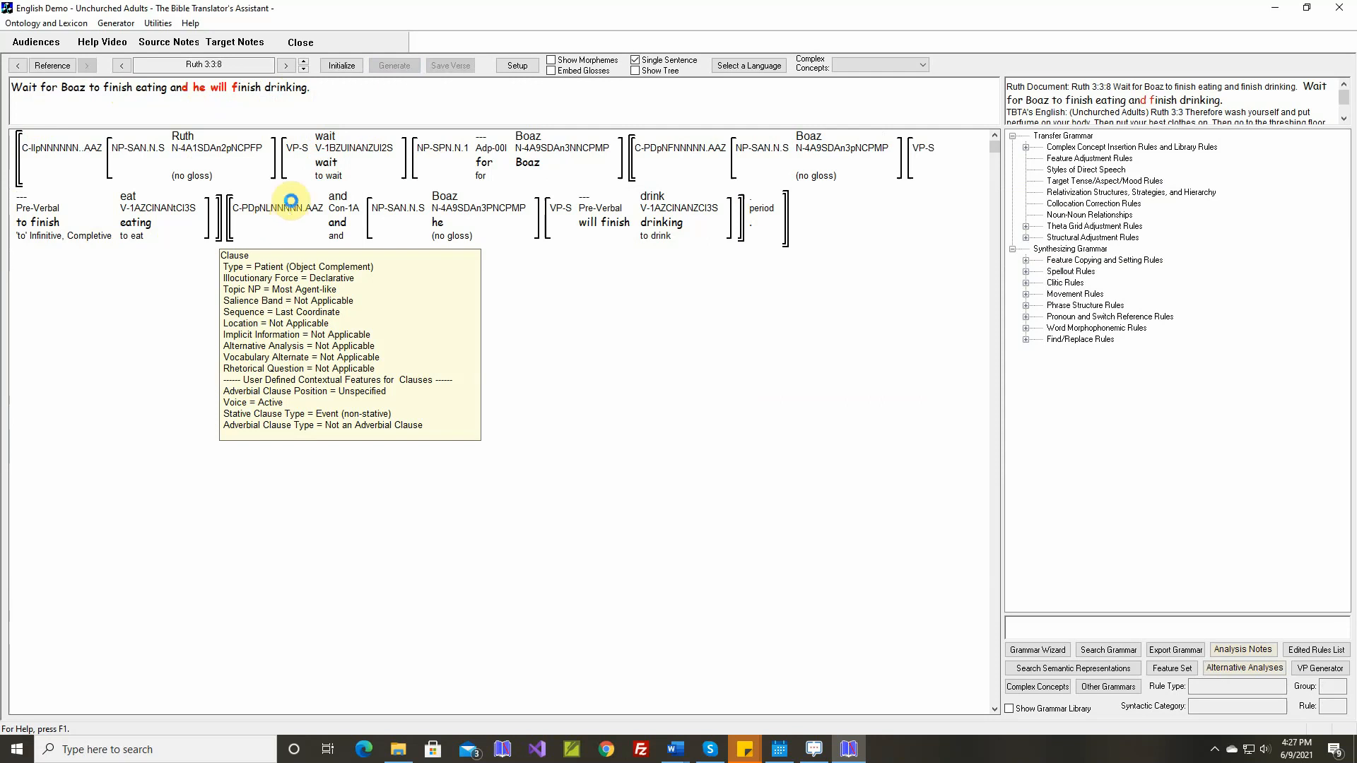
mouse_move(336, 153)
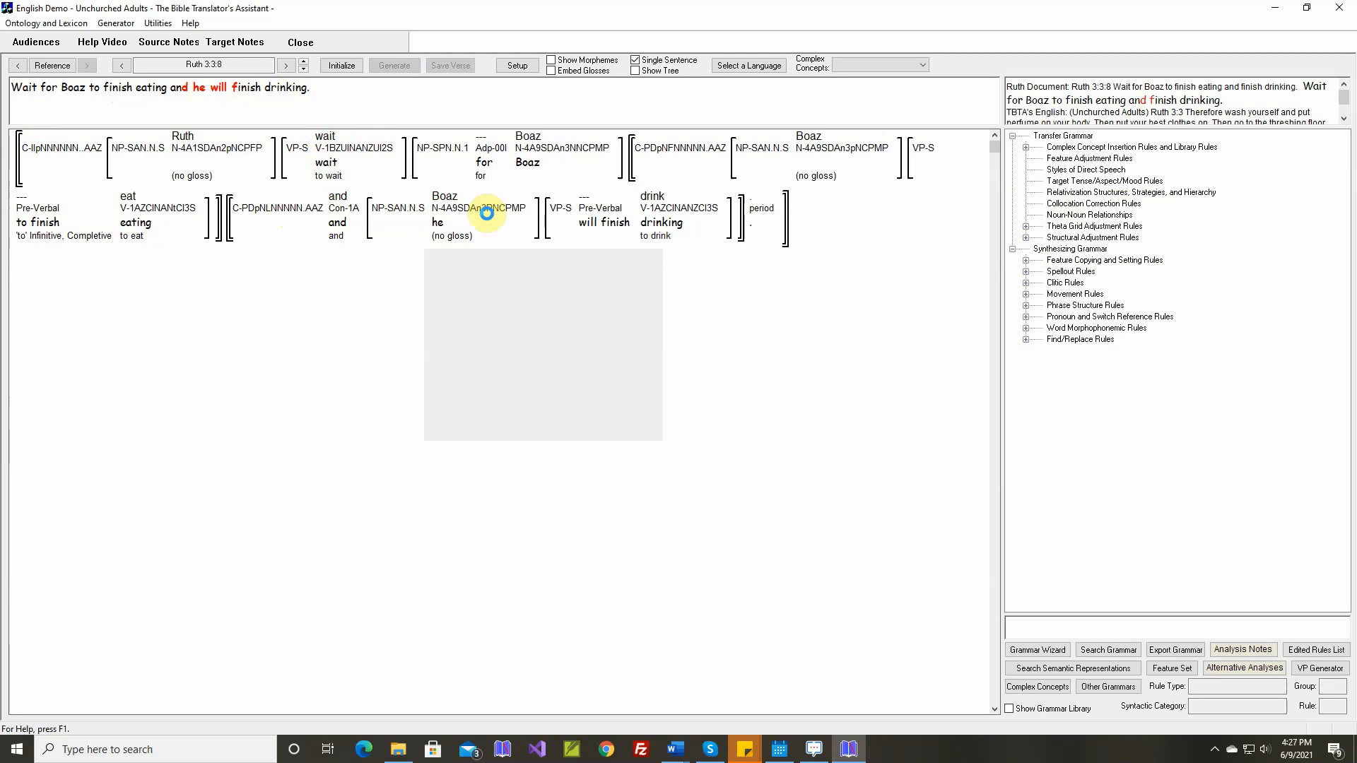
mouse_move(592, 225)
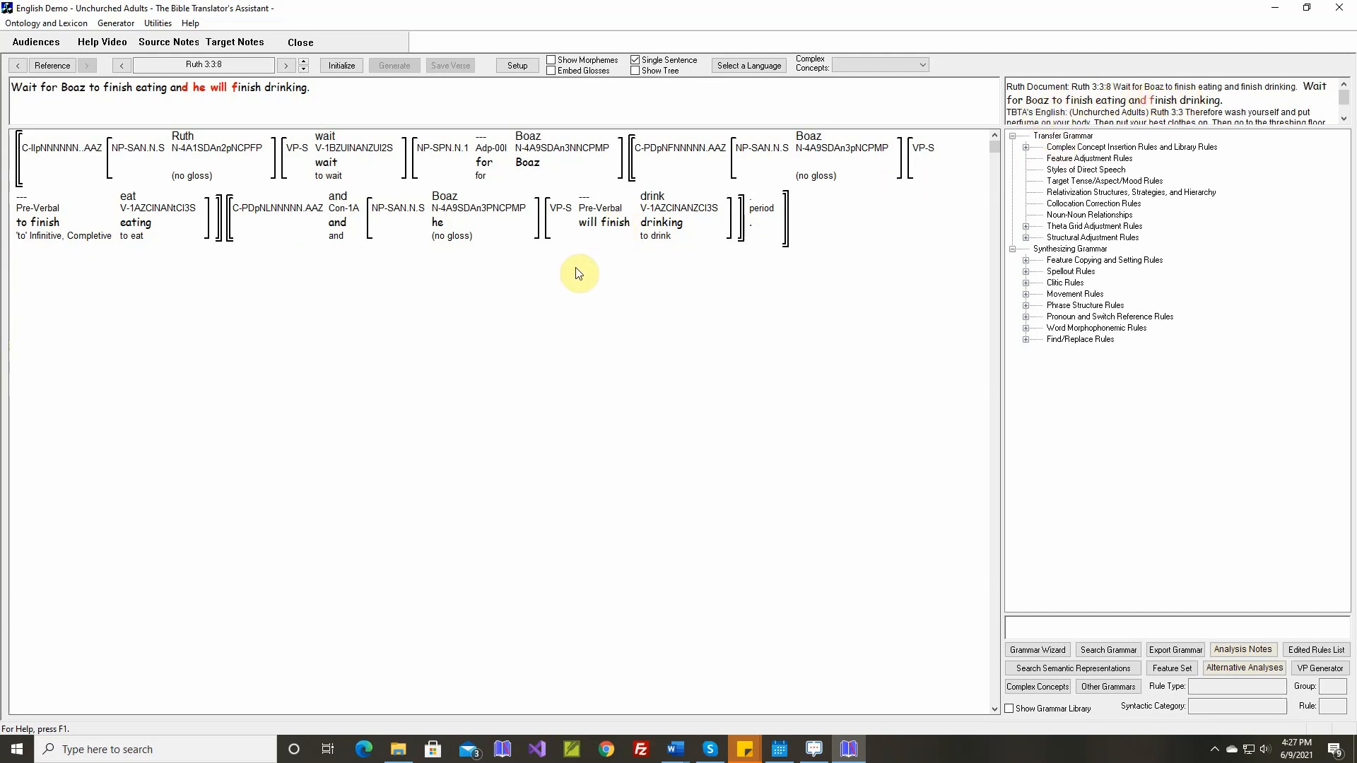
right_click(339, 142)
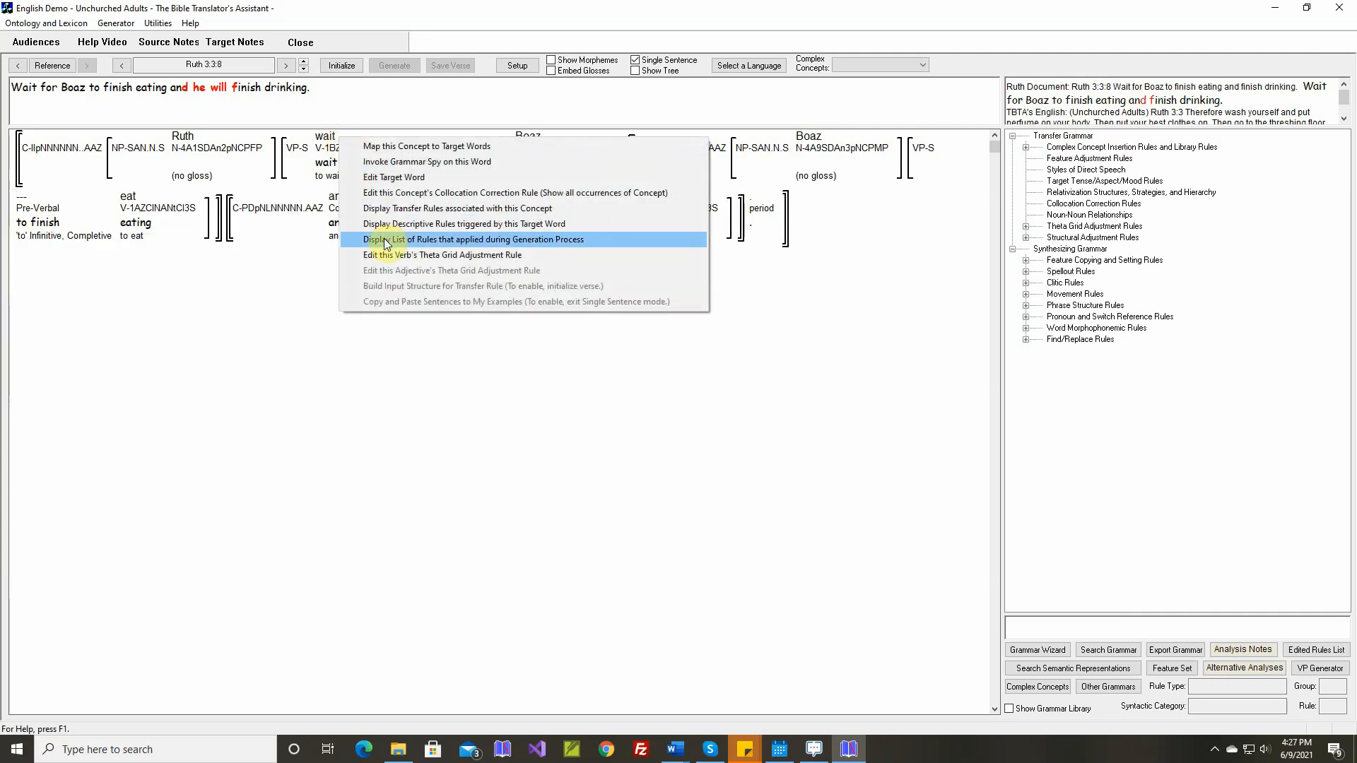
left_click(283, 337)
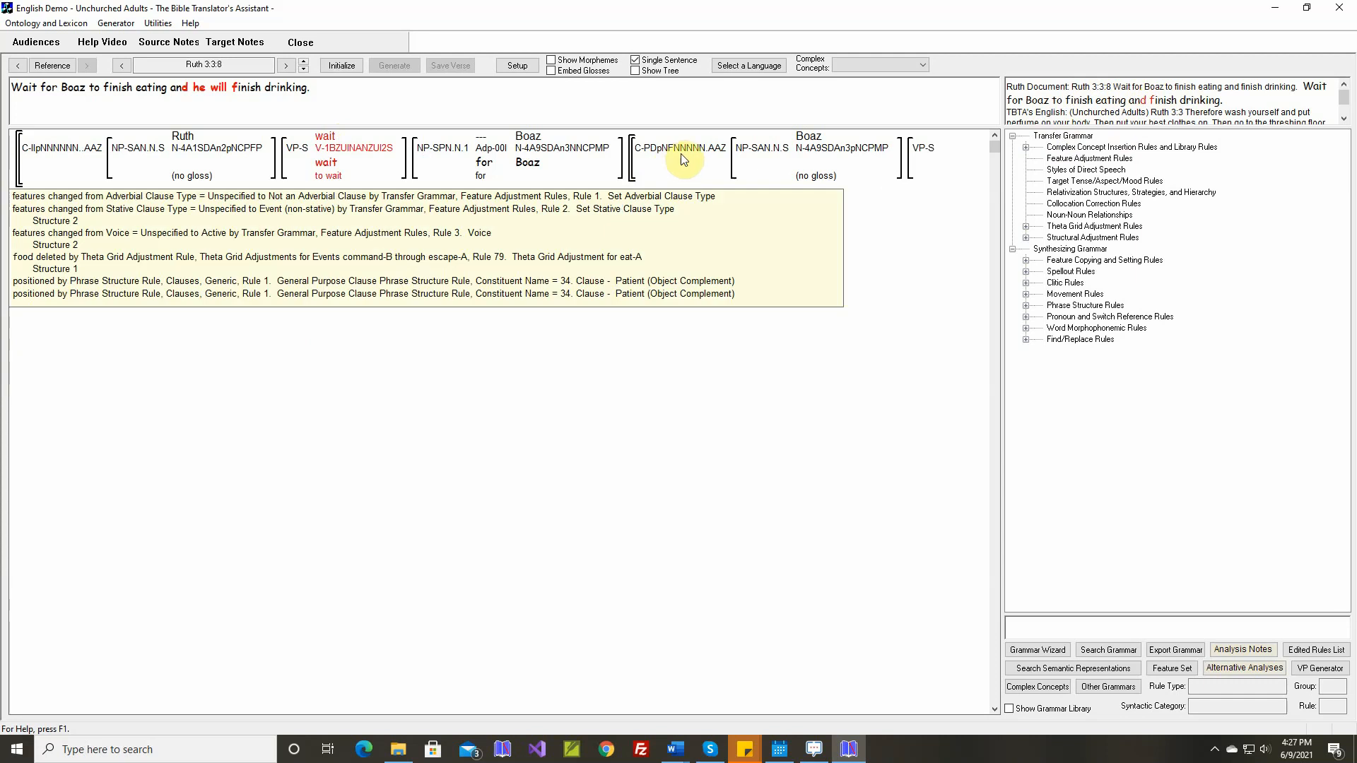
mouse_move(687, 154)
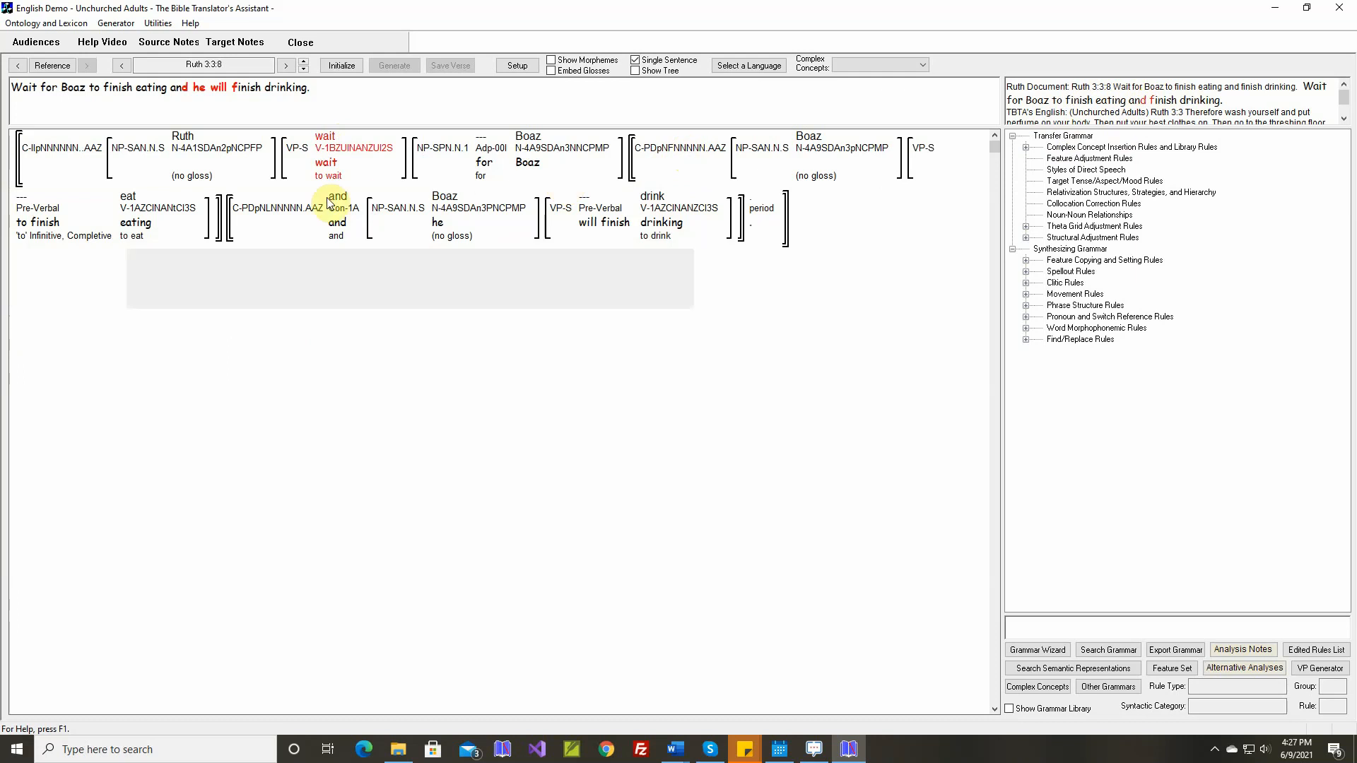
mouse_move(281, 211)
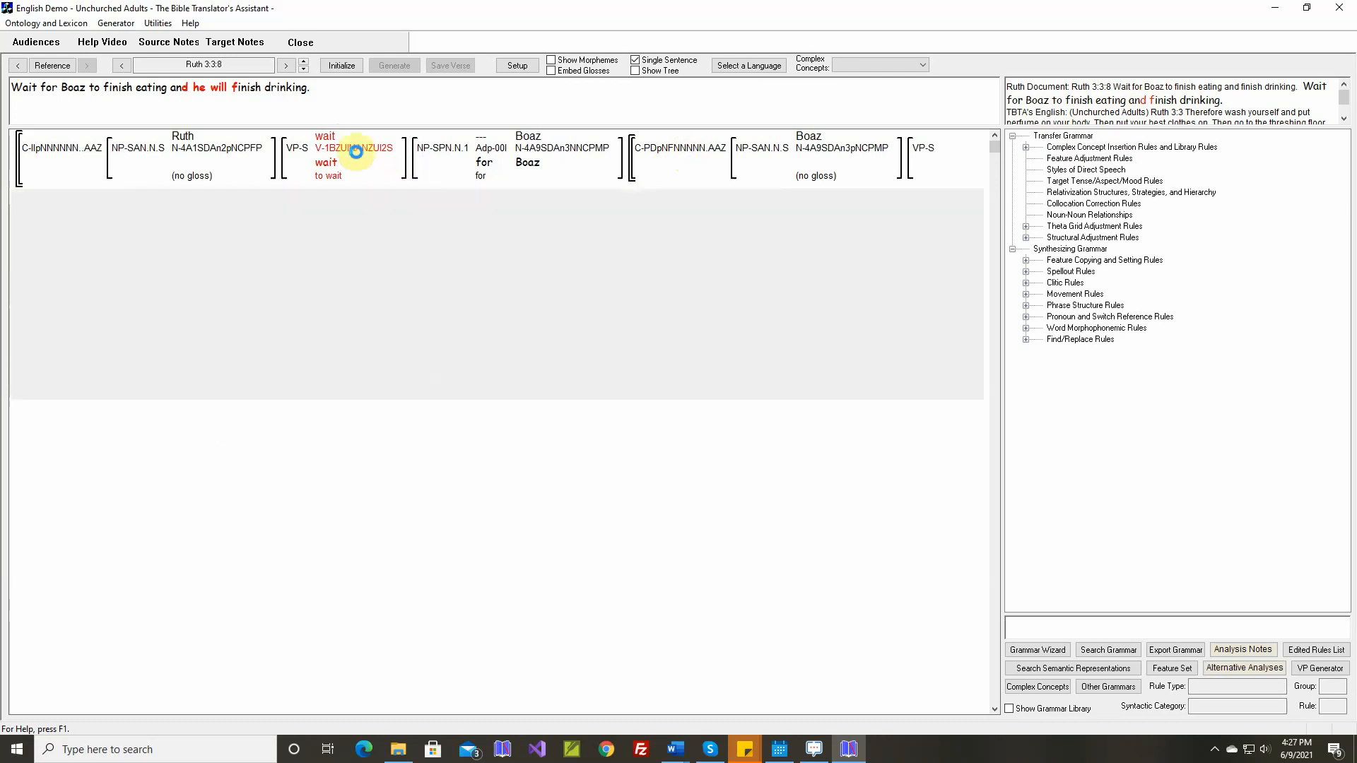
Open the theta grid adjustment rule for the verb "wait" and make a copy of its structure.
right_click(336, 143)
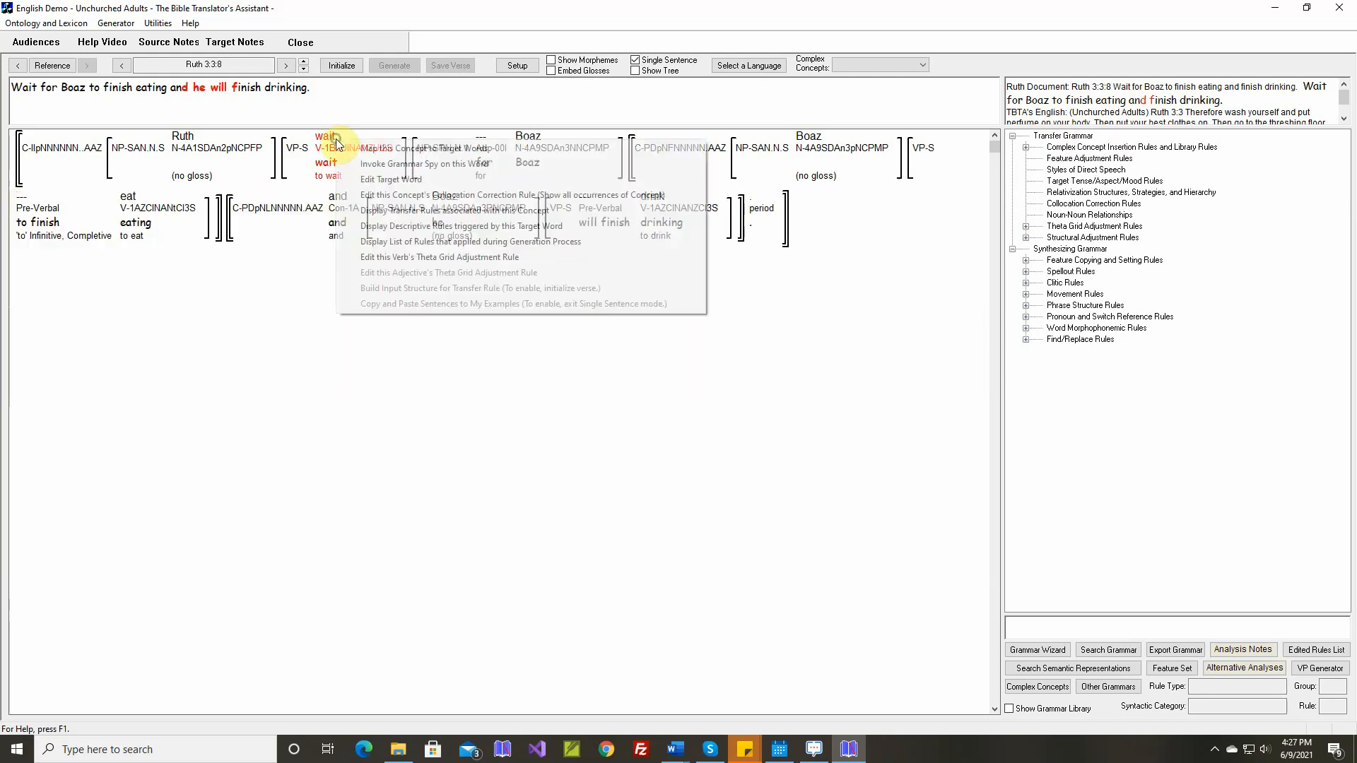
left_click(406, 258)
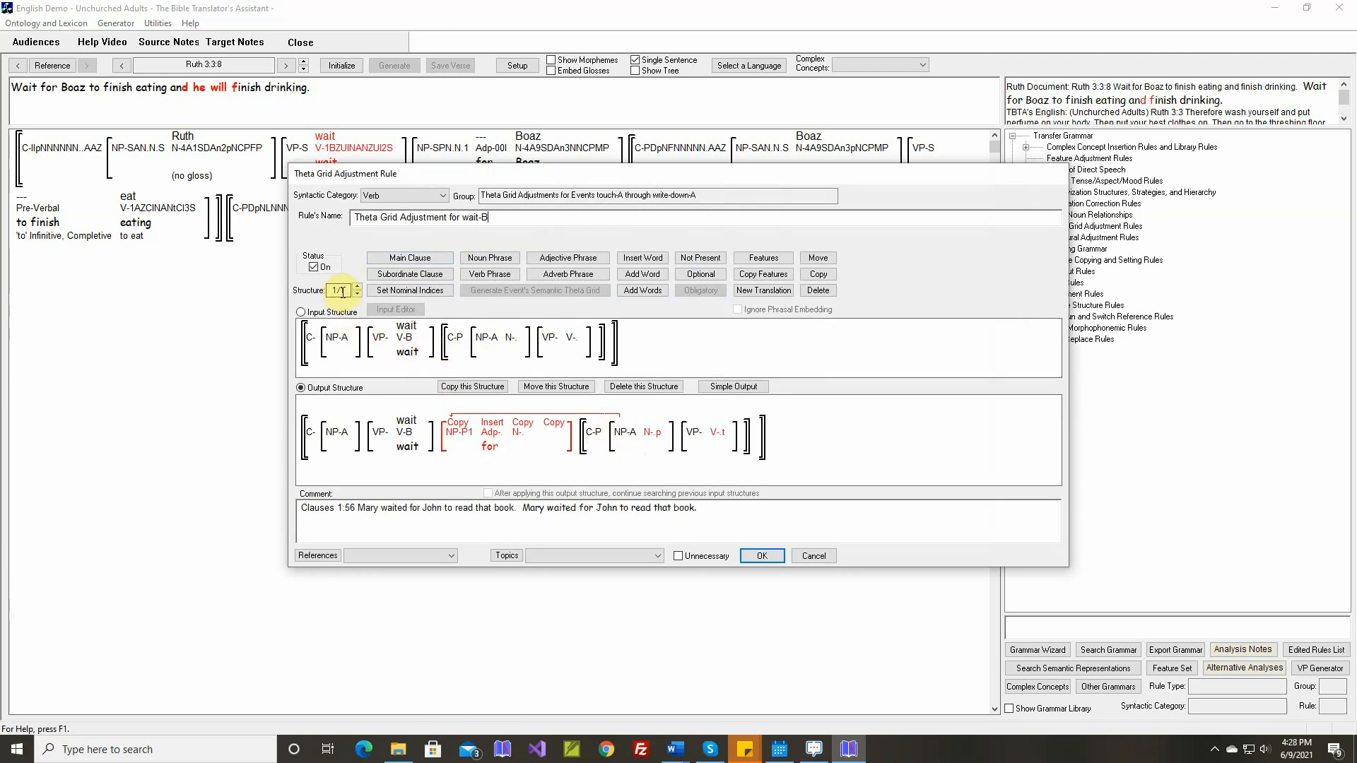
left_click(472, 387)
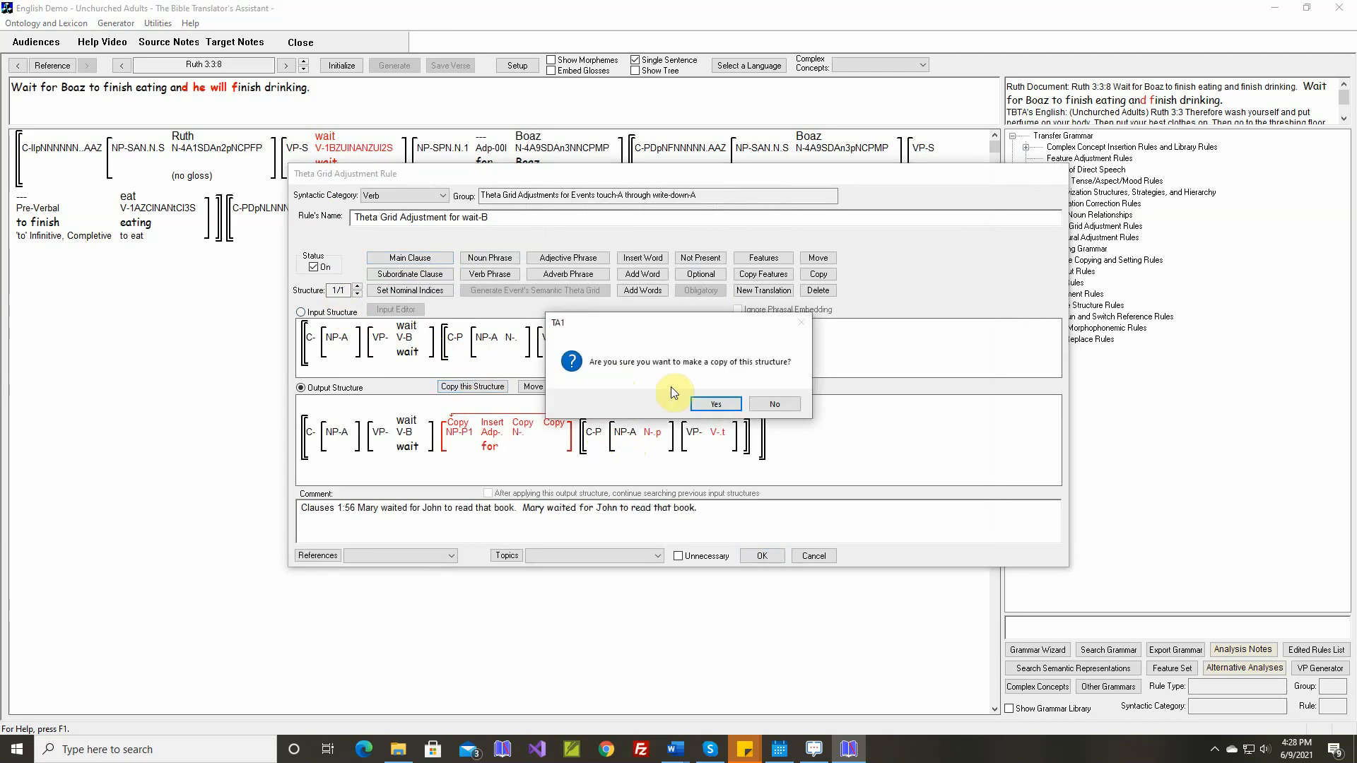
left_click(713, 404)
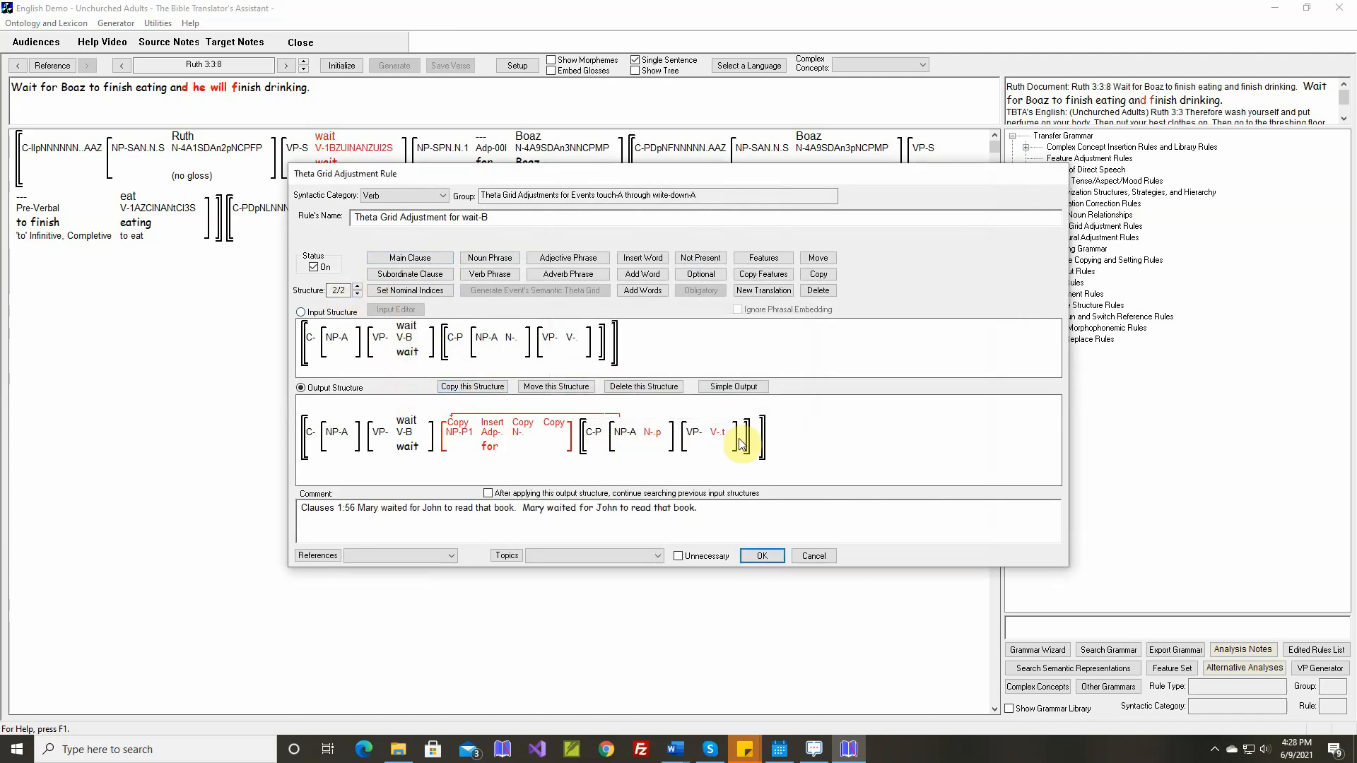
Add a second subordinate clause after the object complement in the copied input structure, containing a noun phrase and a verb phrase.
left_click(410, 275)
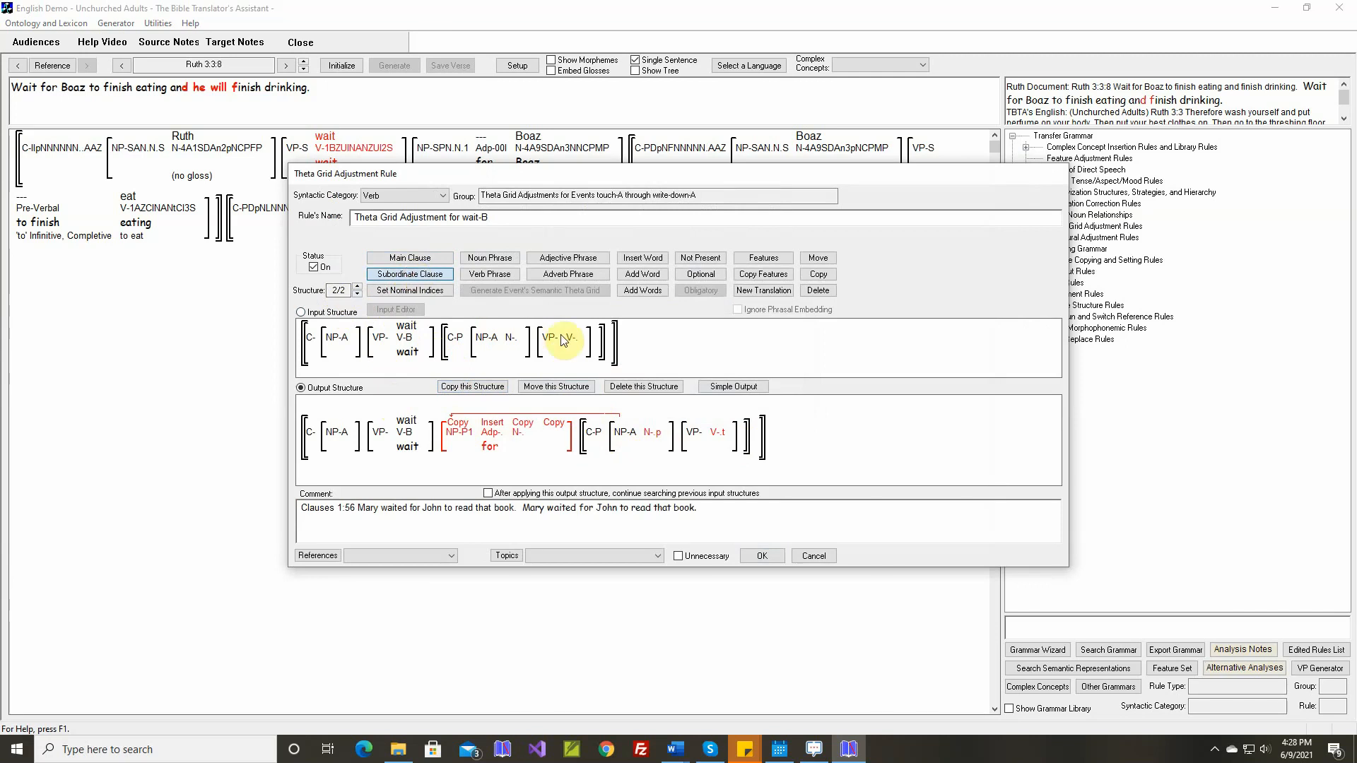
left_click(606, 352)
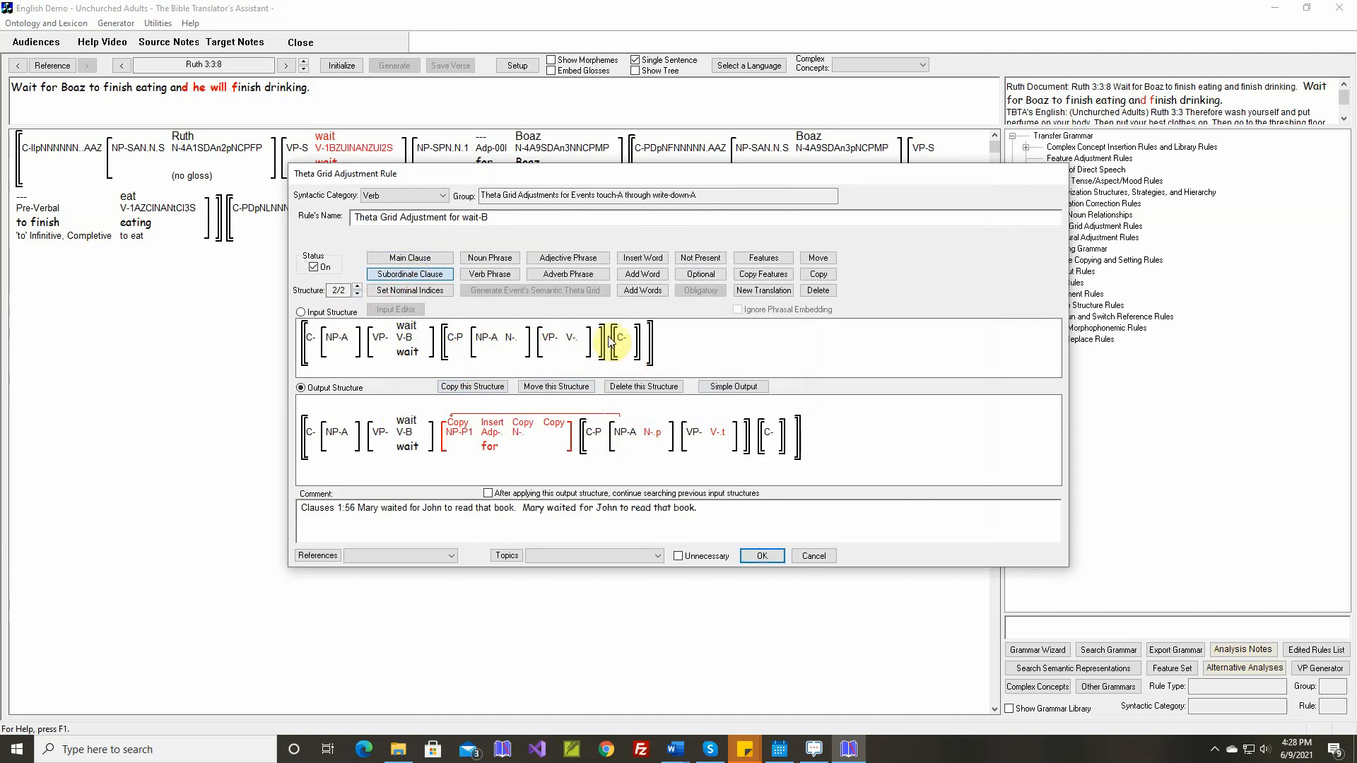
left_click(490, 258)
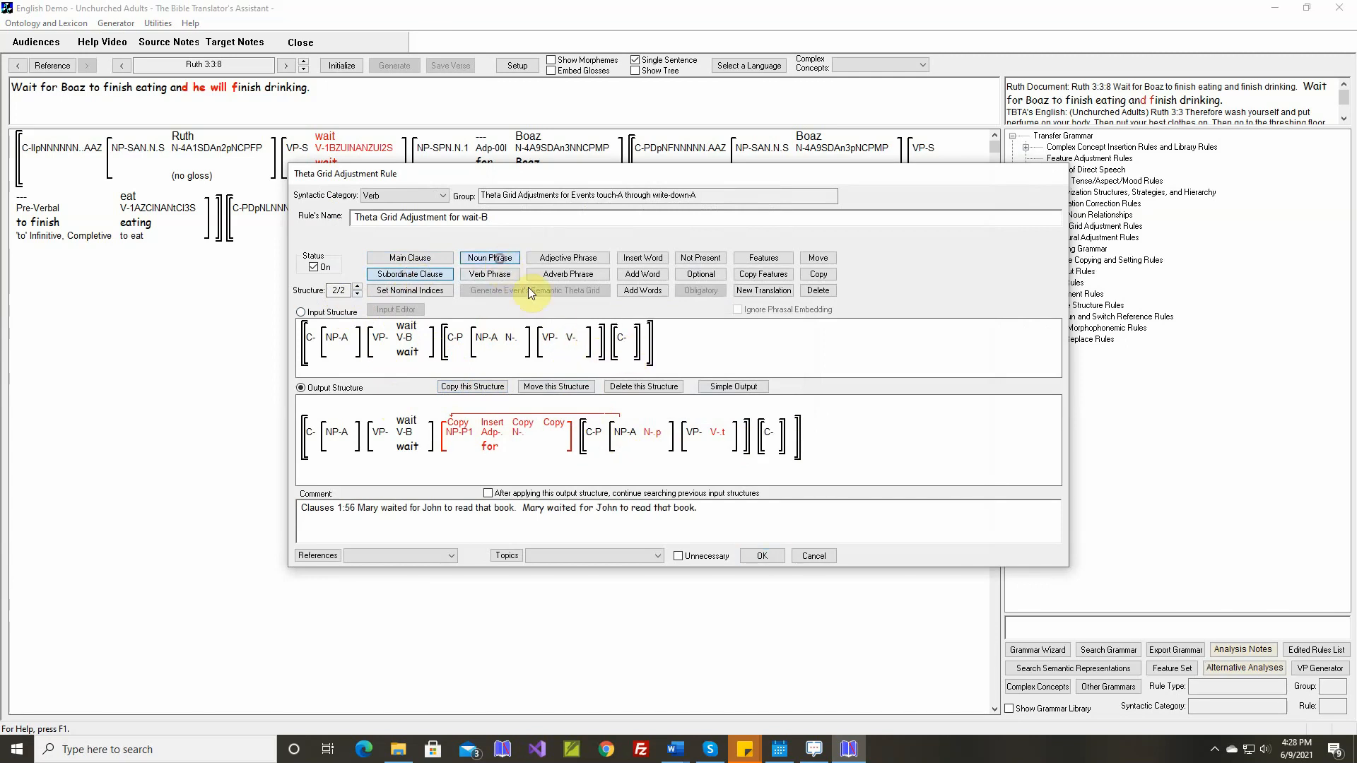
left_click(636, 343)
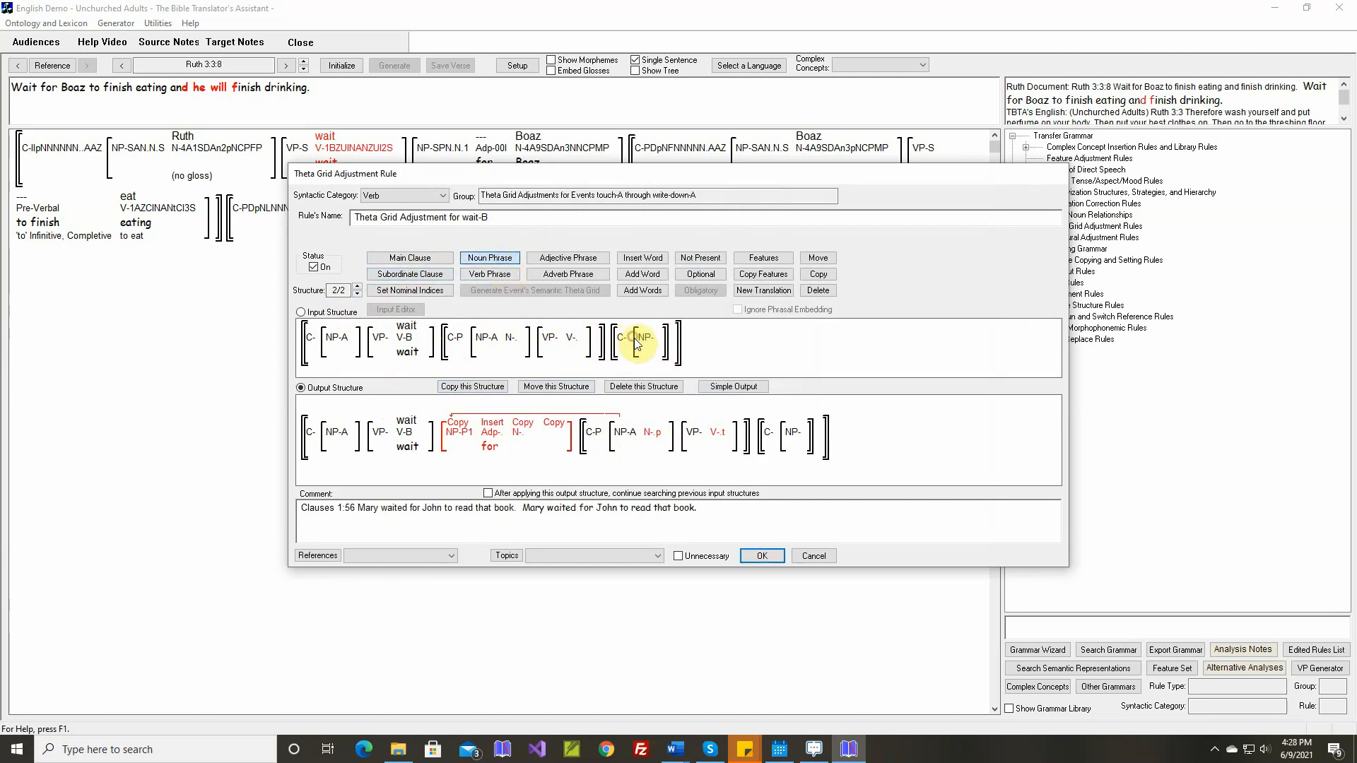
left_click(490, 274)
left_click(672, 348)
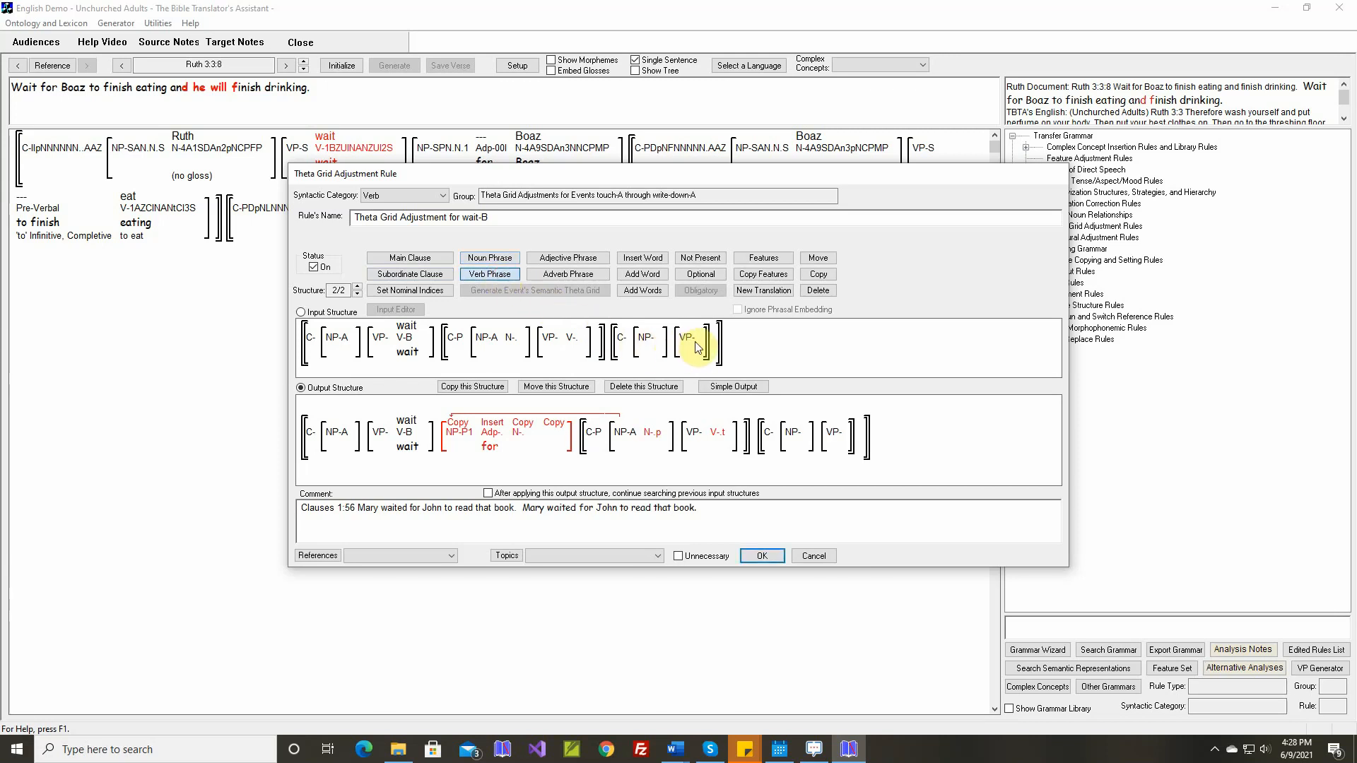
Insert a generic noun into the new clause's noun phrase and a generic verb into its verb phrase.
left_click(638, 260)
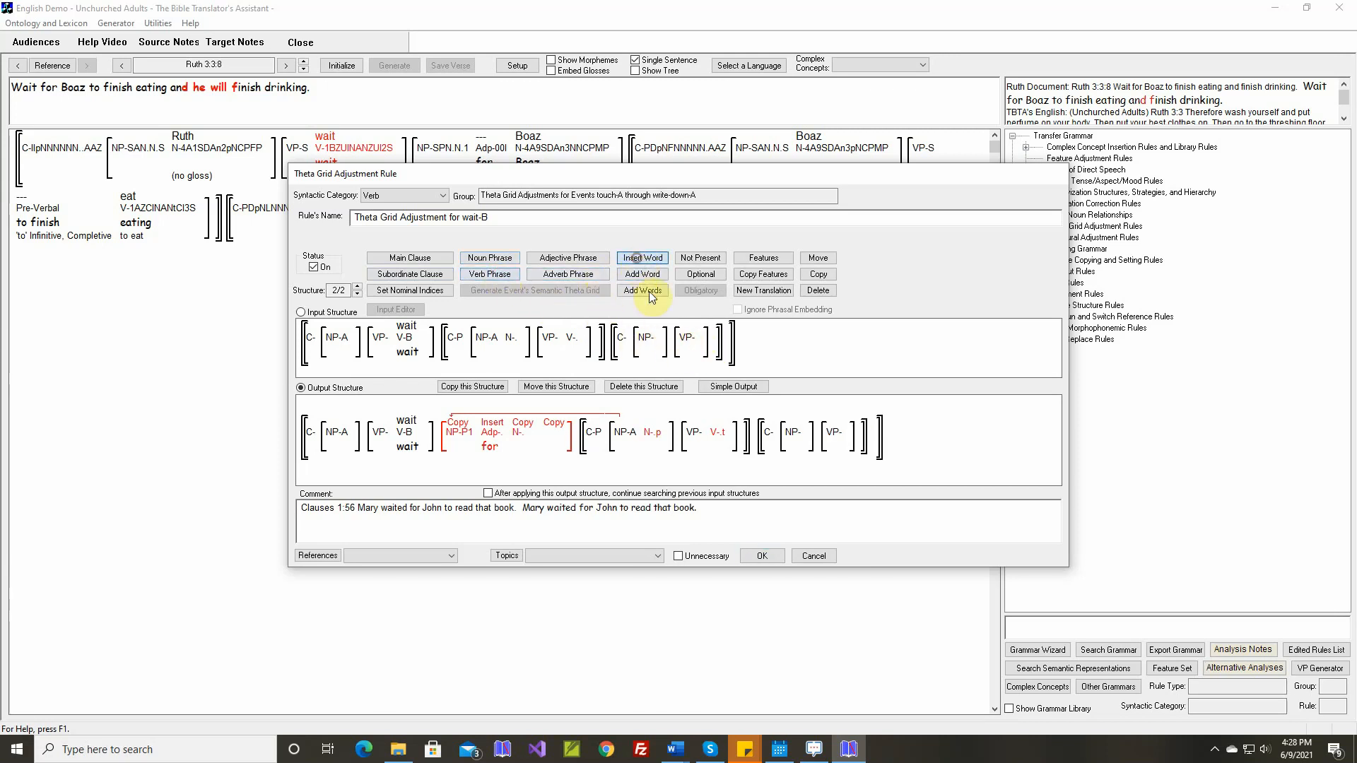
left_click(656, 345)
left_click(673, 339)
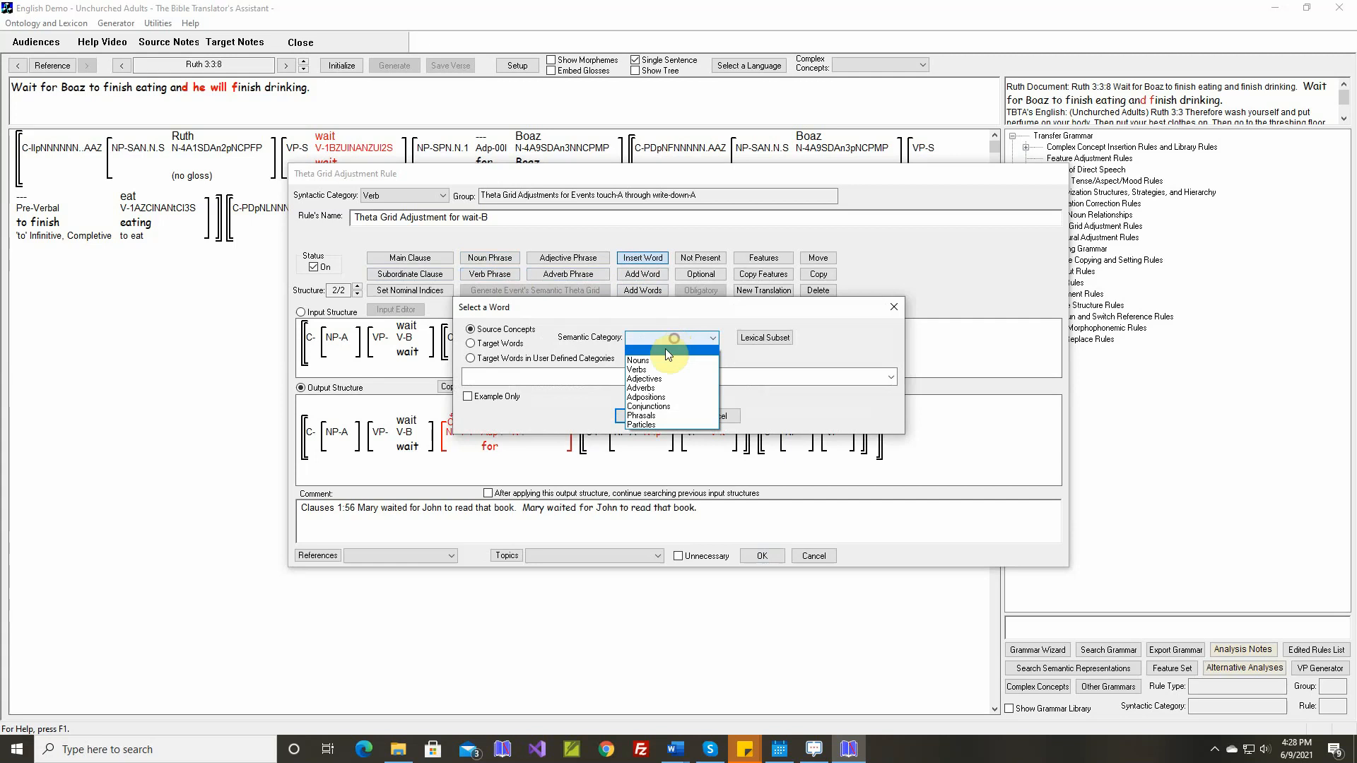
left_click(659, 359)
left_click(646, 422)
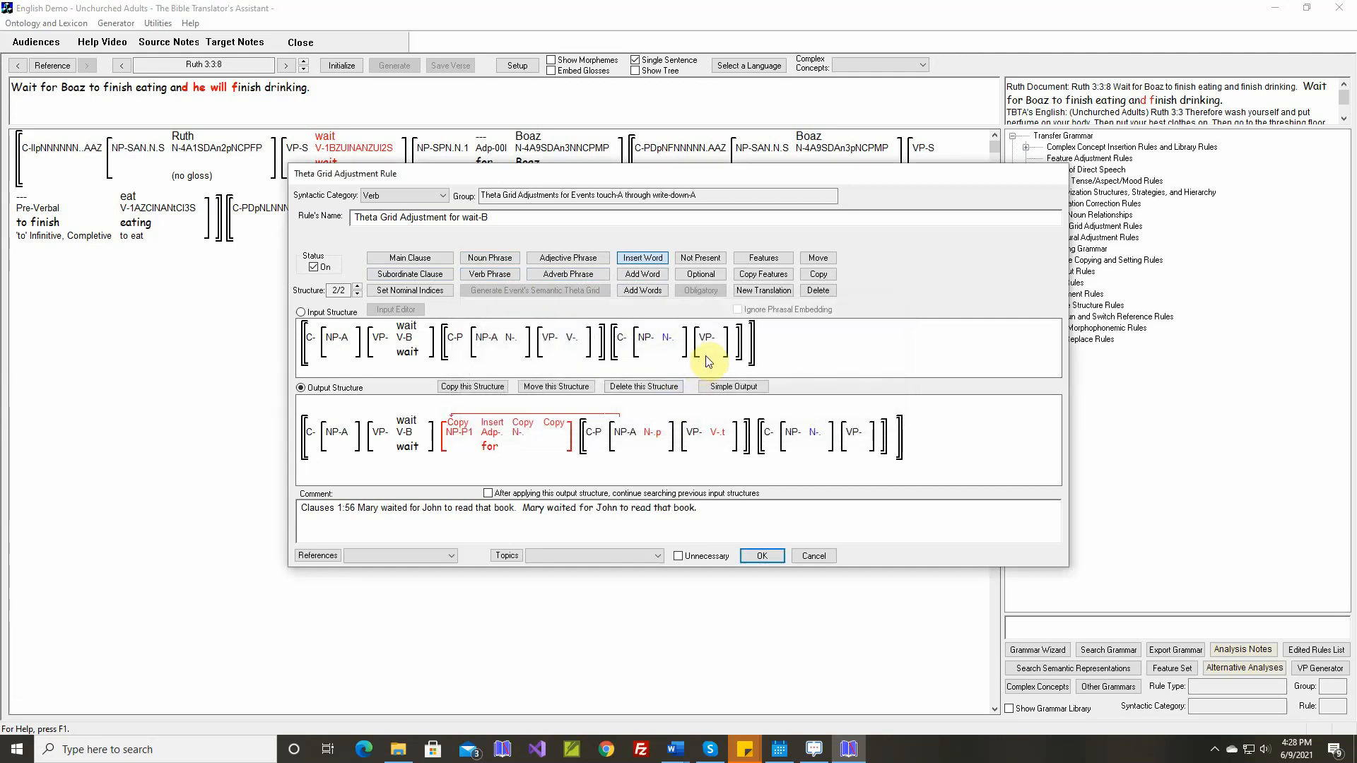
left_click(717, 344)
left_click(699, 337)
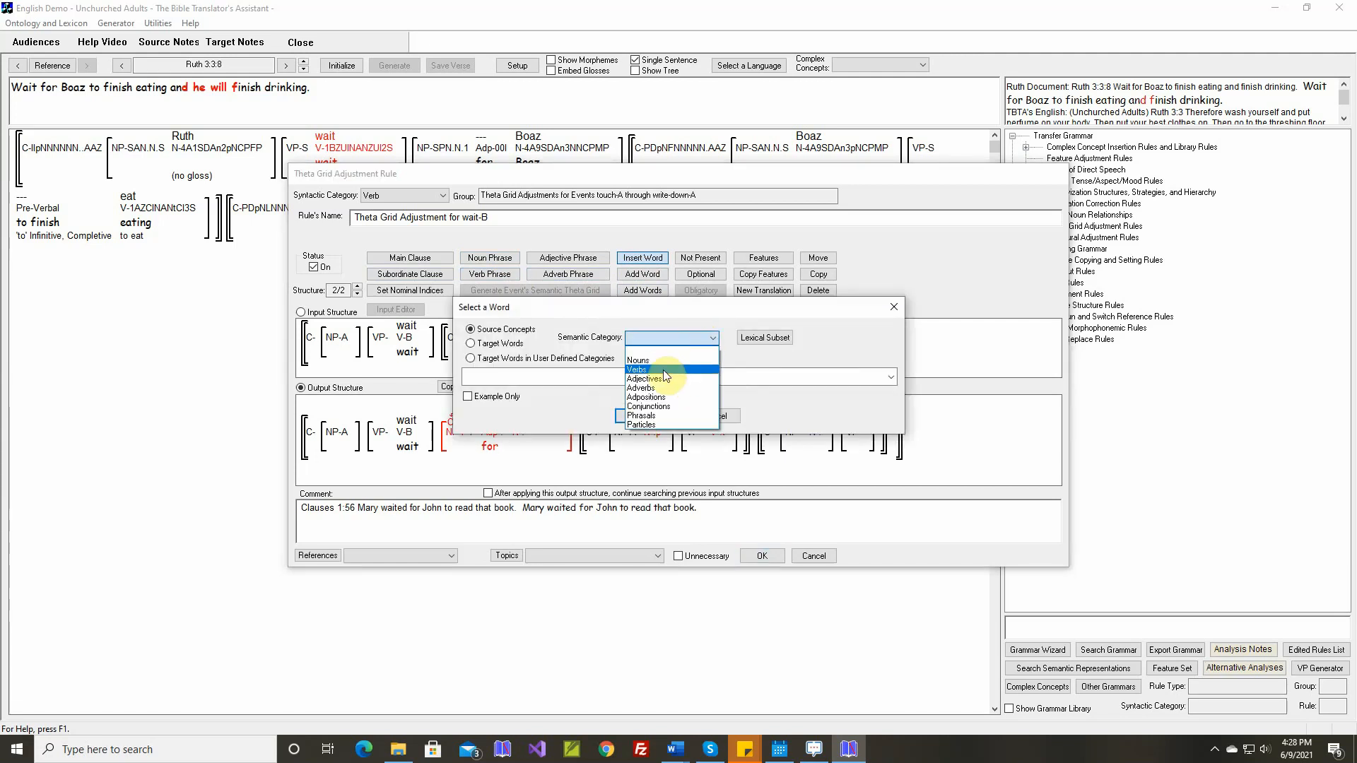
left_click(663, 370)
left_click(652, 414)
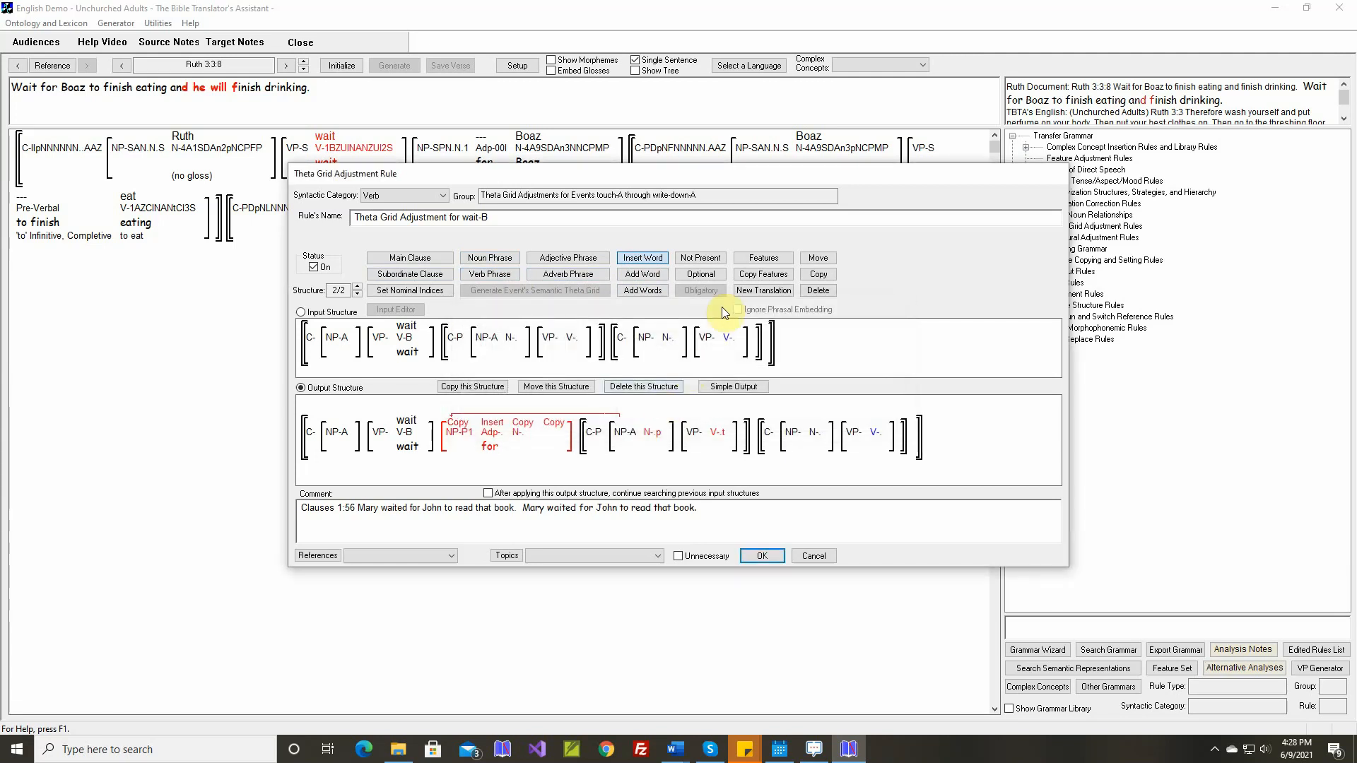
Set the Sequence feature of the first object complement clause in the input structure to First Coordinate.
left_click(760, 261)
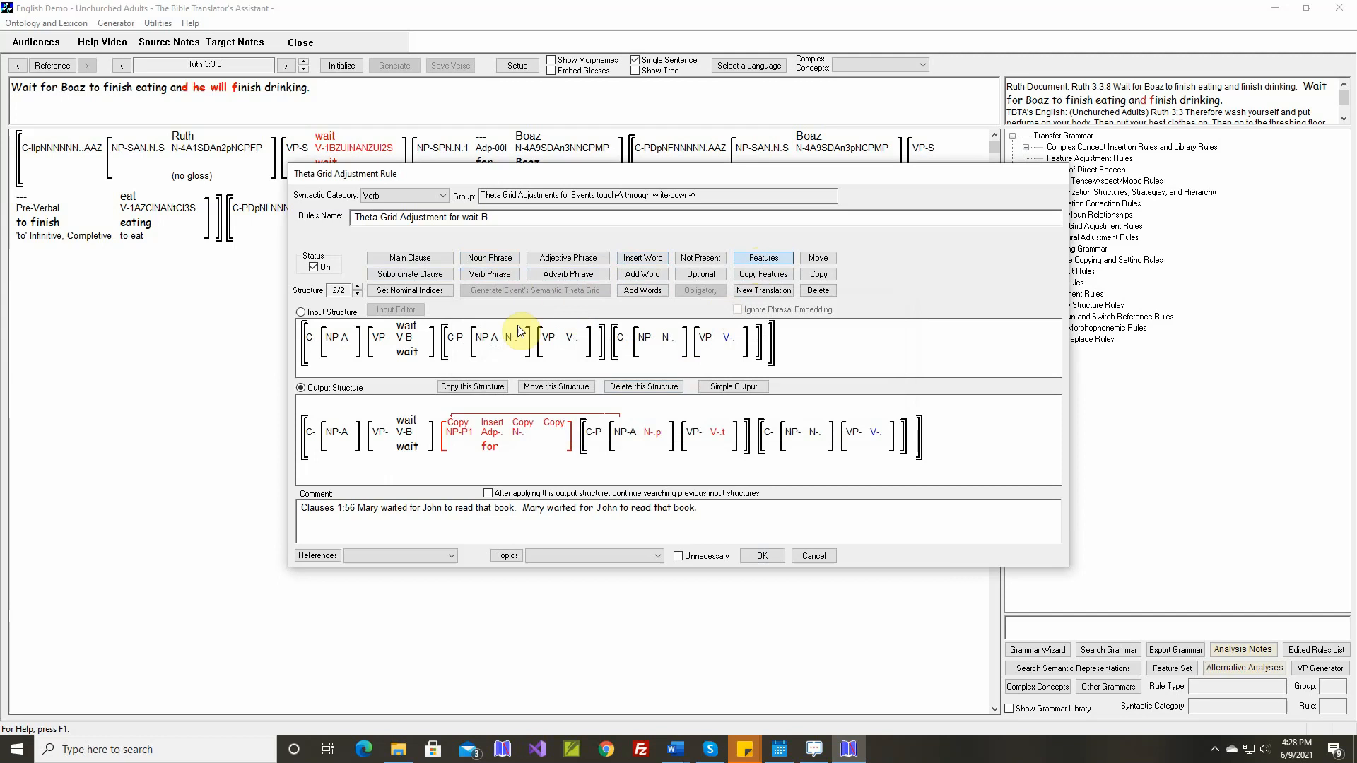
left_click(457, 339)
left_click(740, 650)
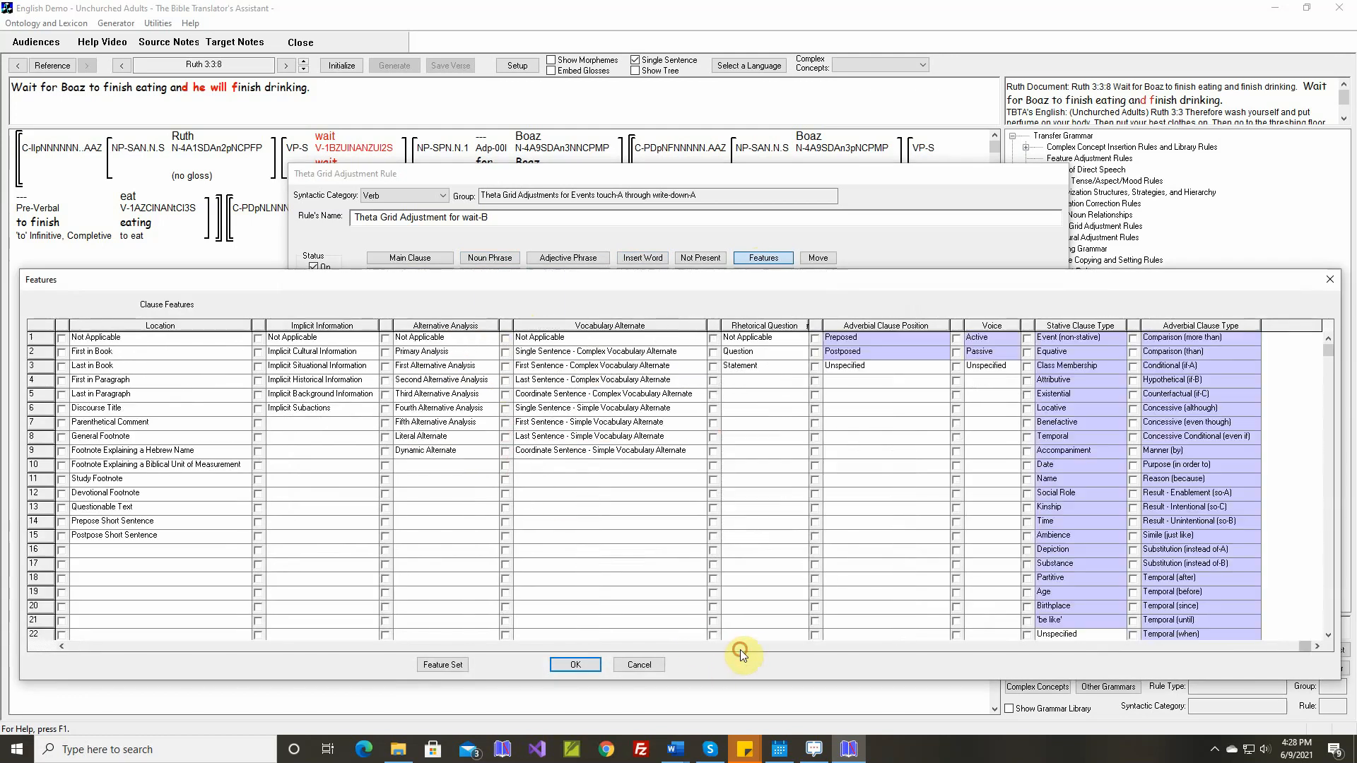
left_click(142, 646)
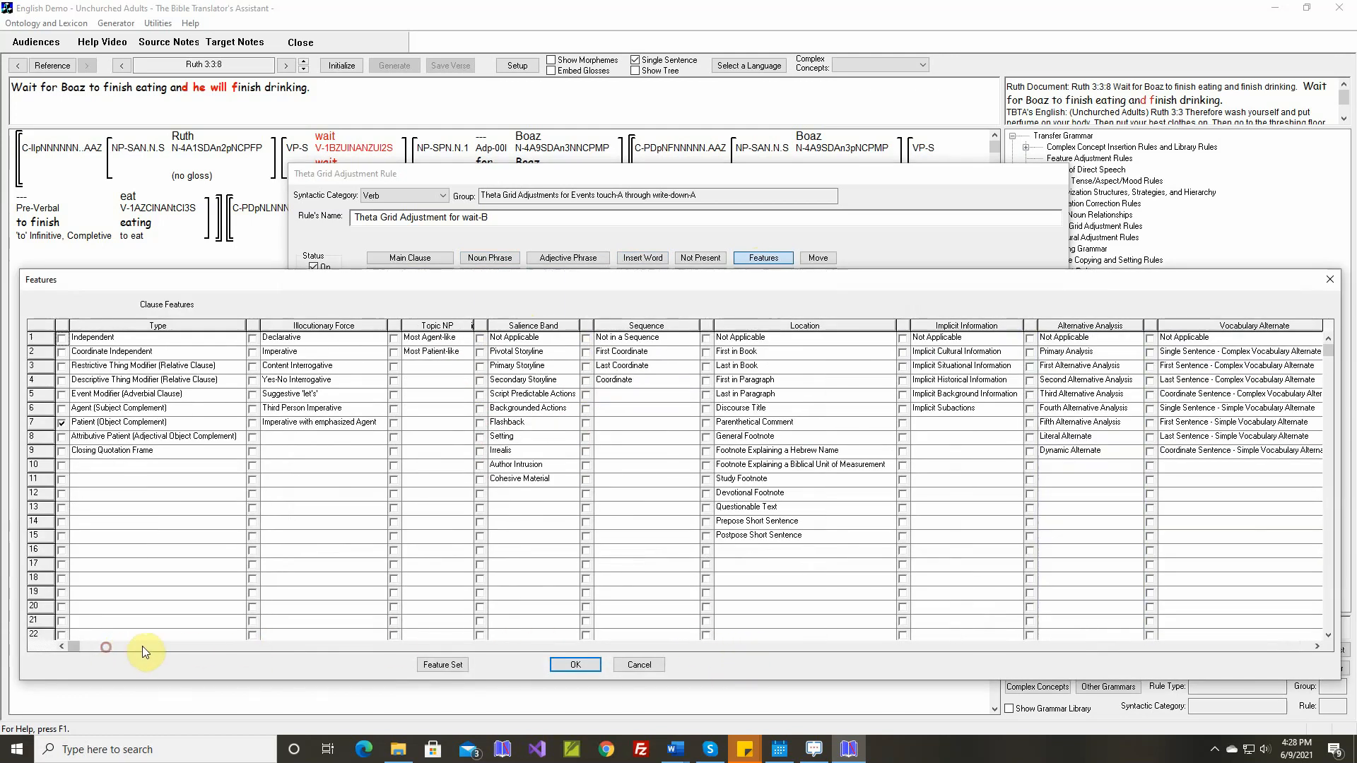
left_click(586, 352)
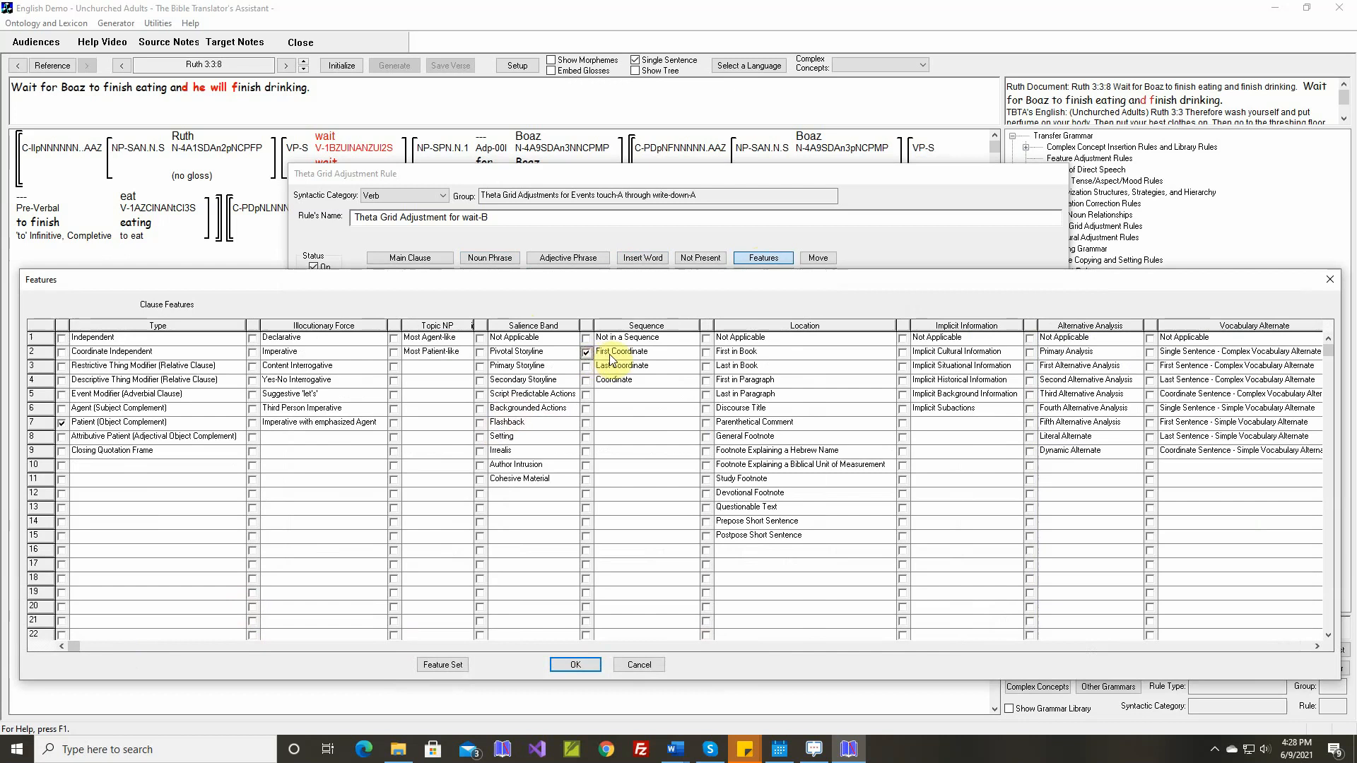
left_click(575, 664)
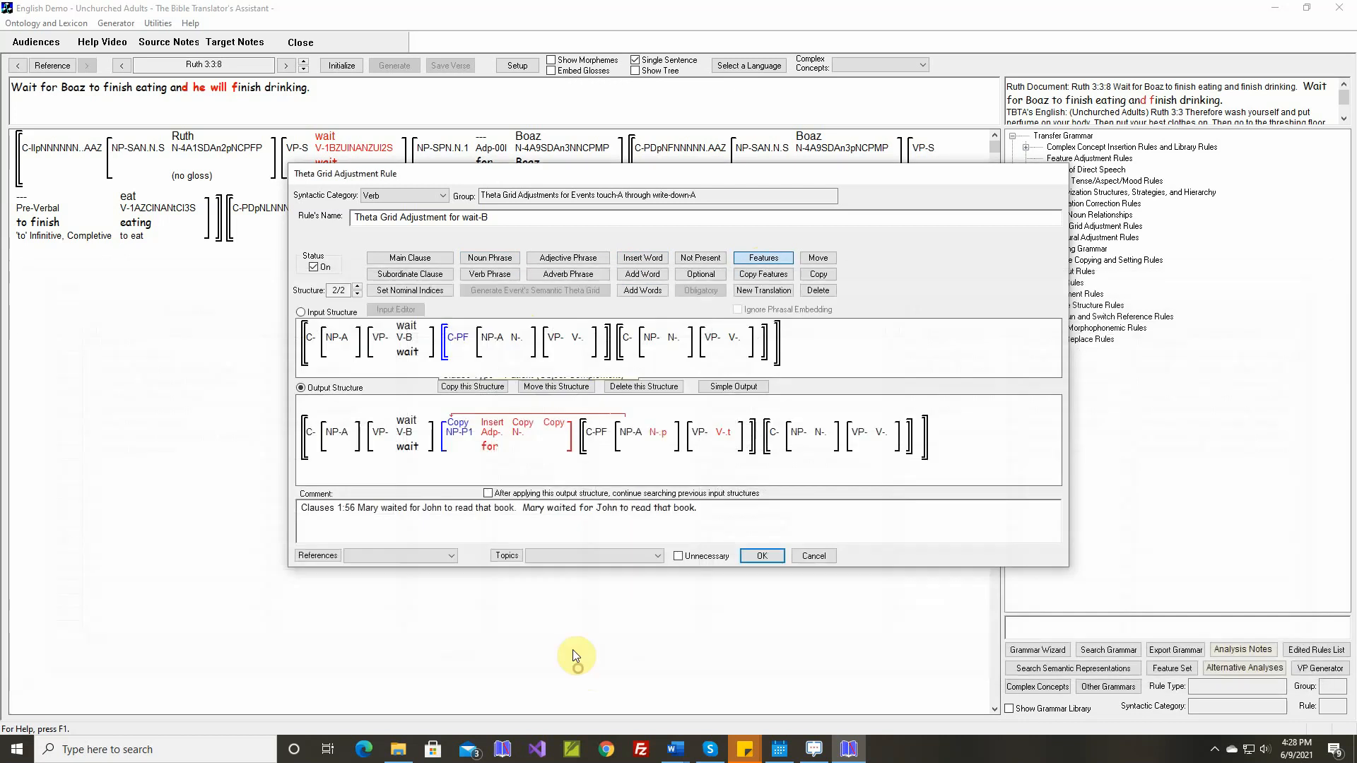
Set the added subordinate clause's Type to Patient (Object Complement) and its Sequence to Last Coordinate.
double_click(627, 344)
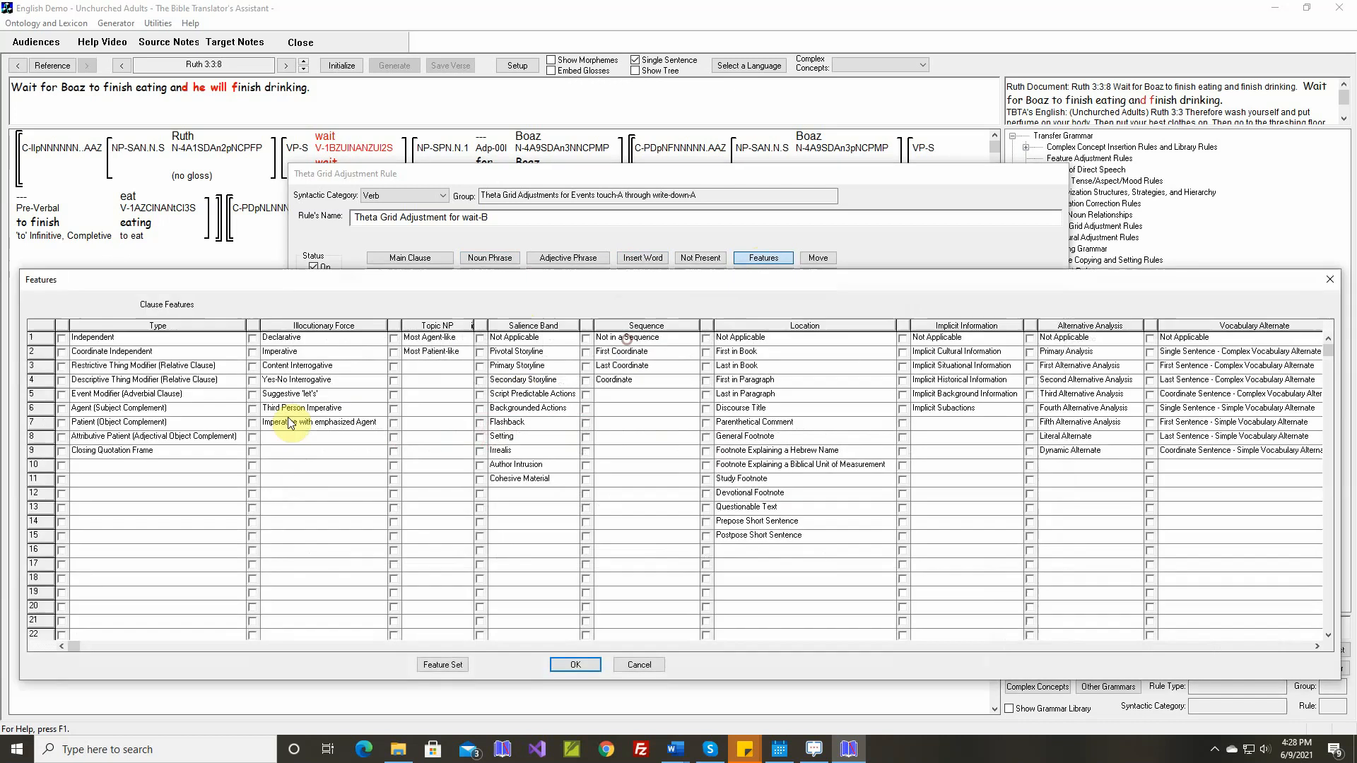
left_click(61, 423)
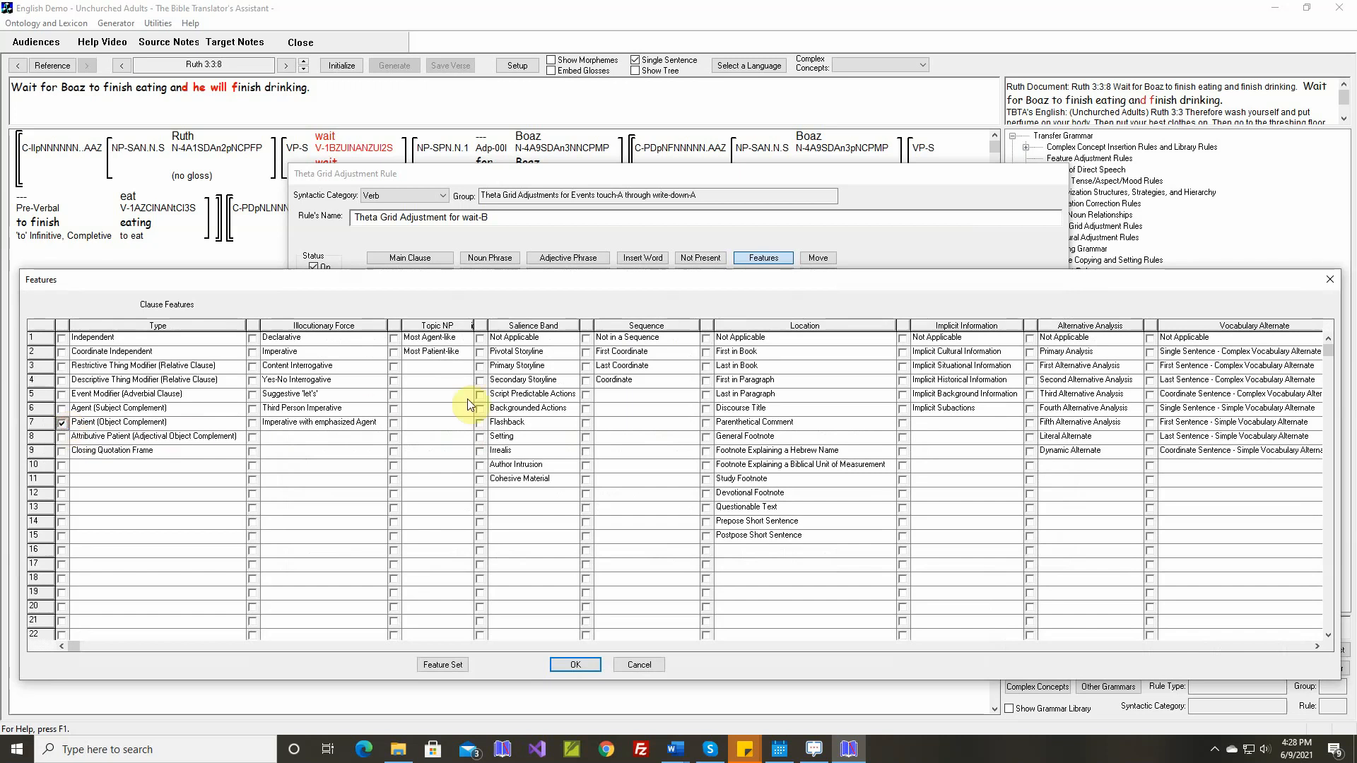
left_click(586, 367)
left_click(576, 665)
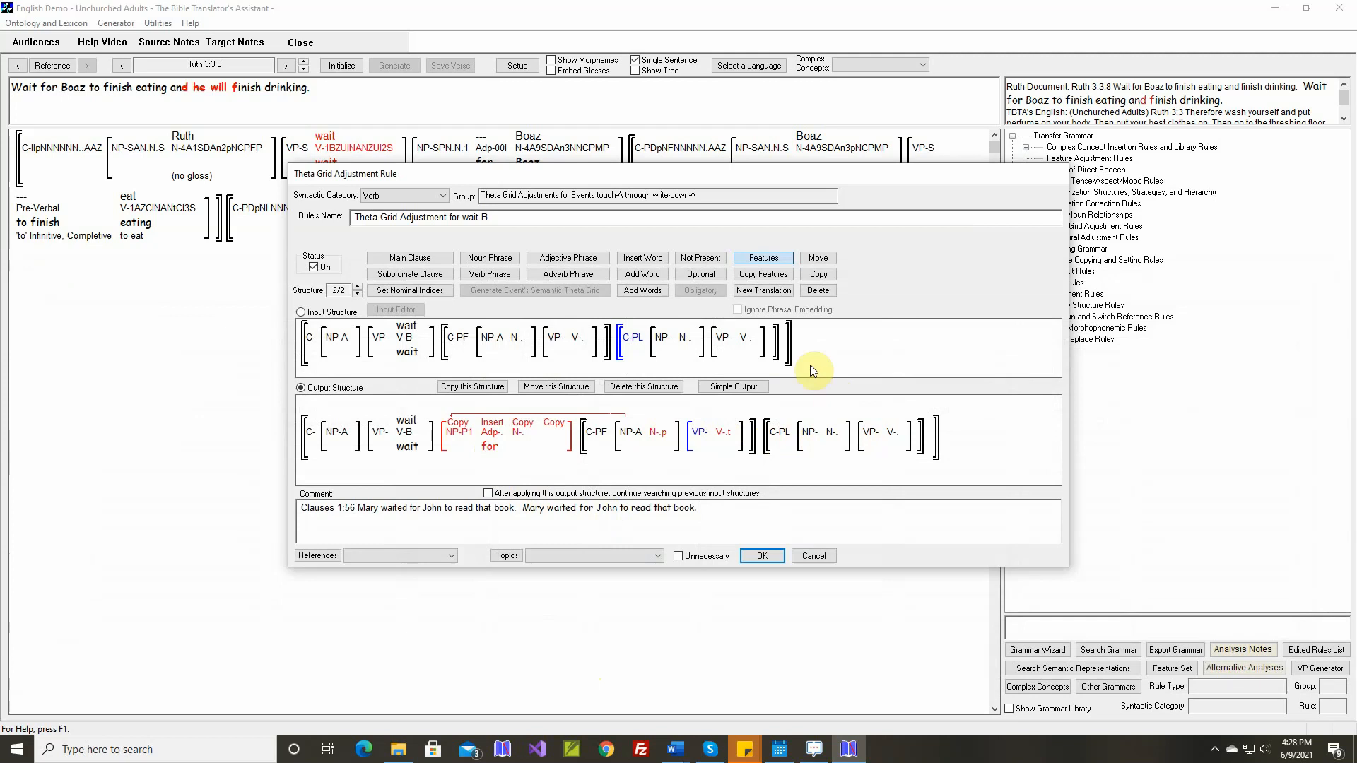
Set the Surface Realization of the noun in the output structure's last coordinate clause to PRO.
left_click(767, 260)
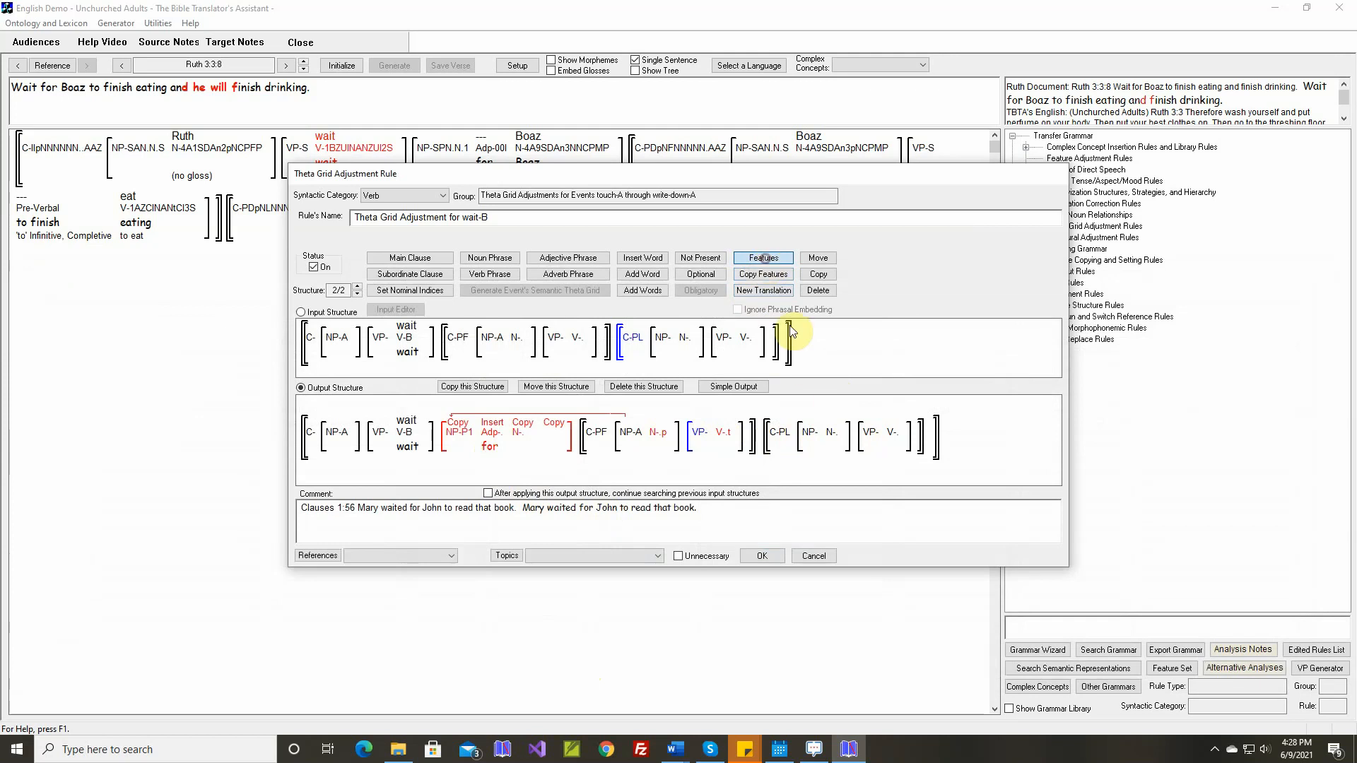
left_click(829, 429)
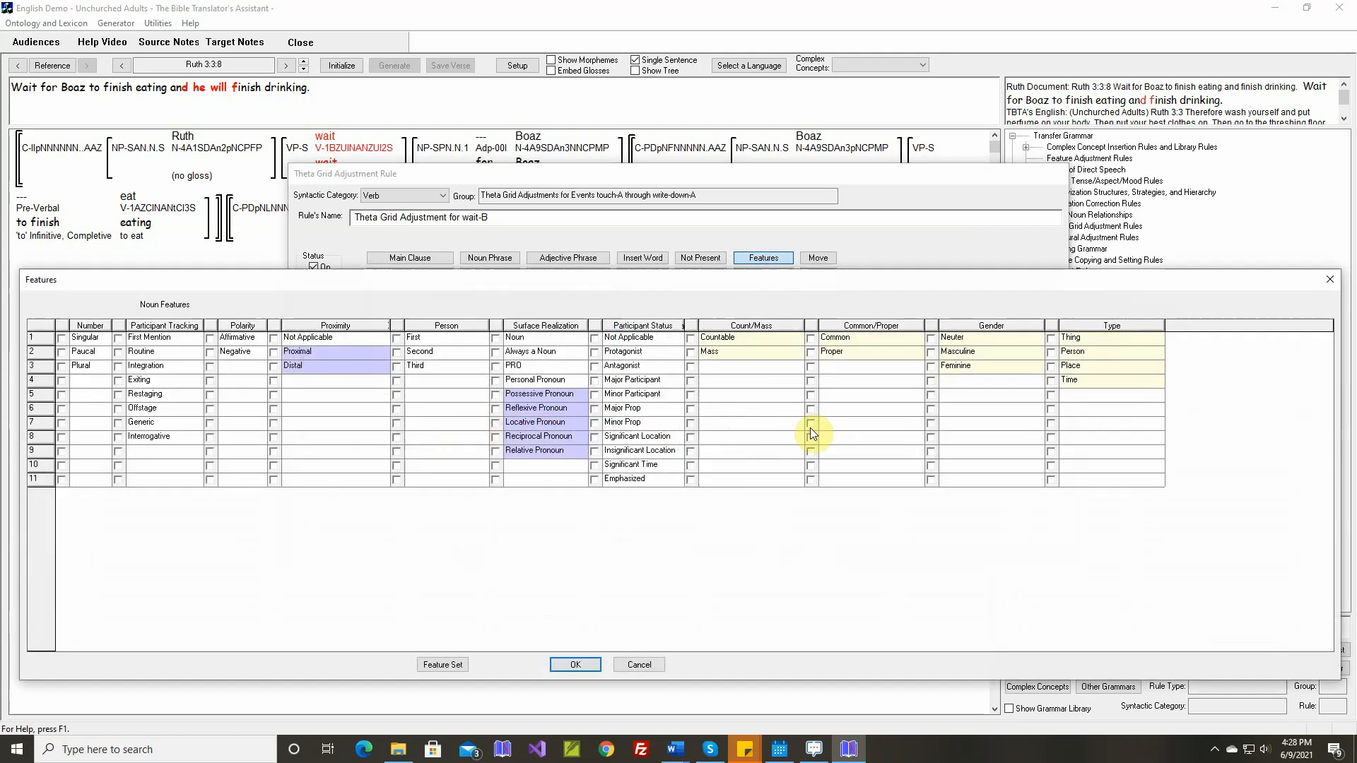
left_click(496, 366)
left_click(576, 665)
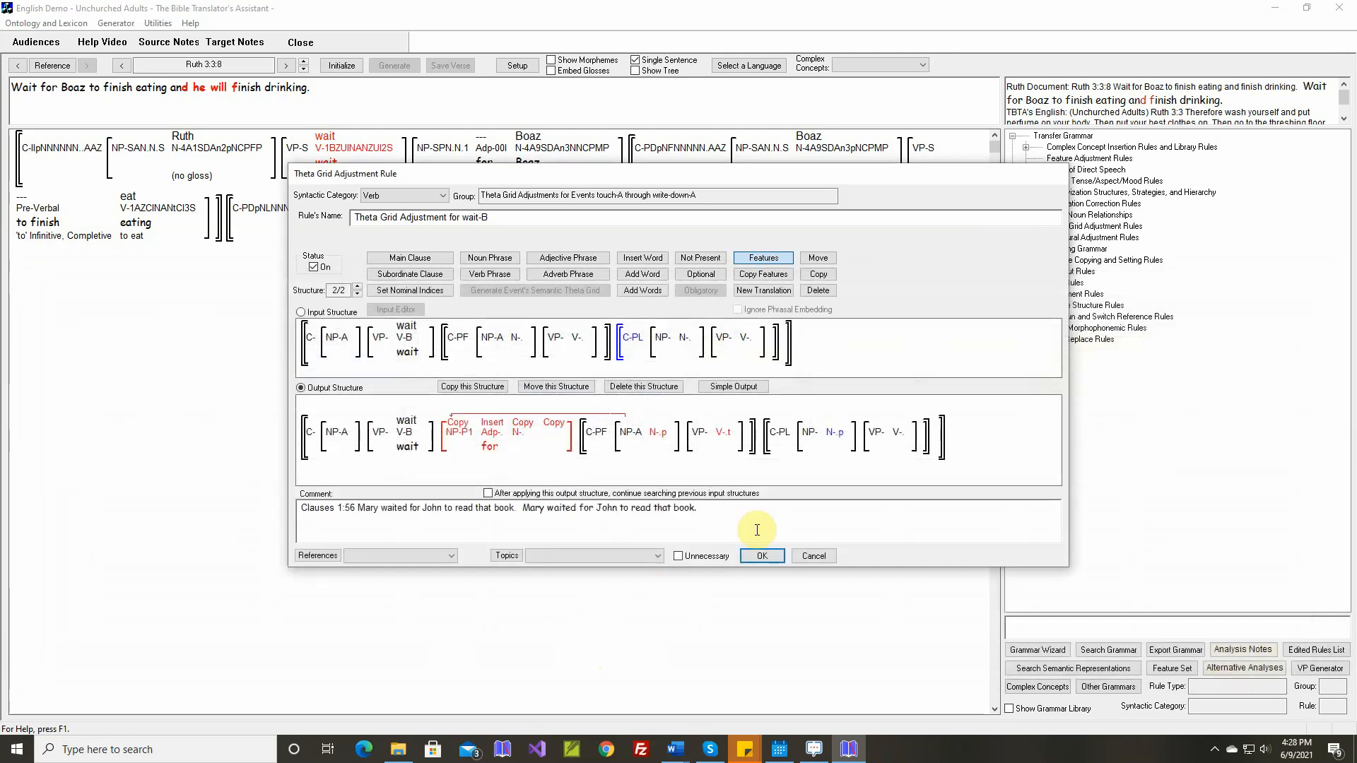
Set the Semantic Role of the noun phrase in the input structure's last coordinate clause to Most Agent-like.
left_click(765, 259)
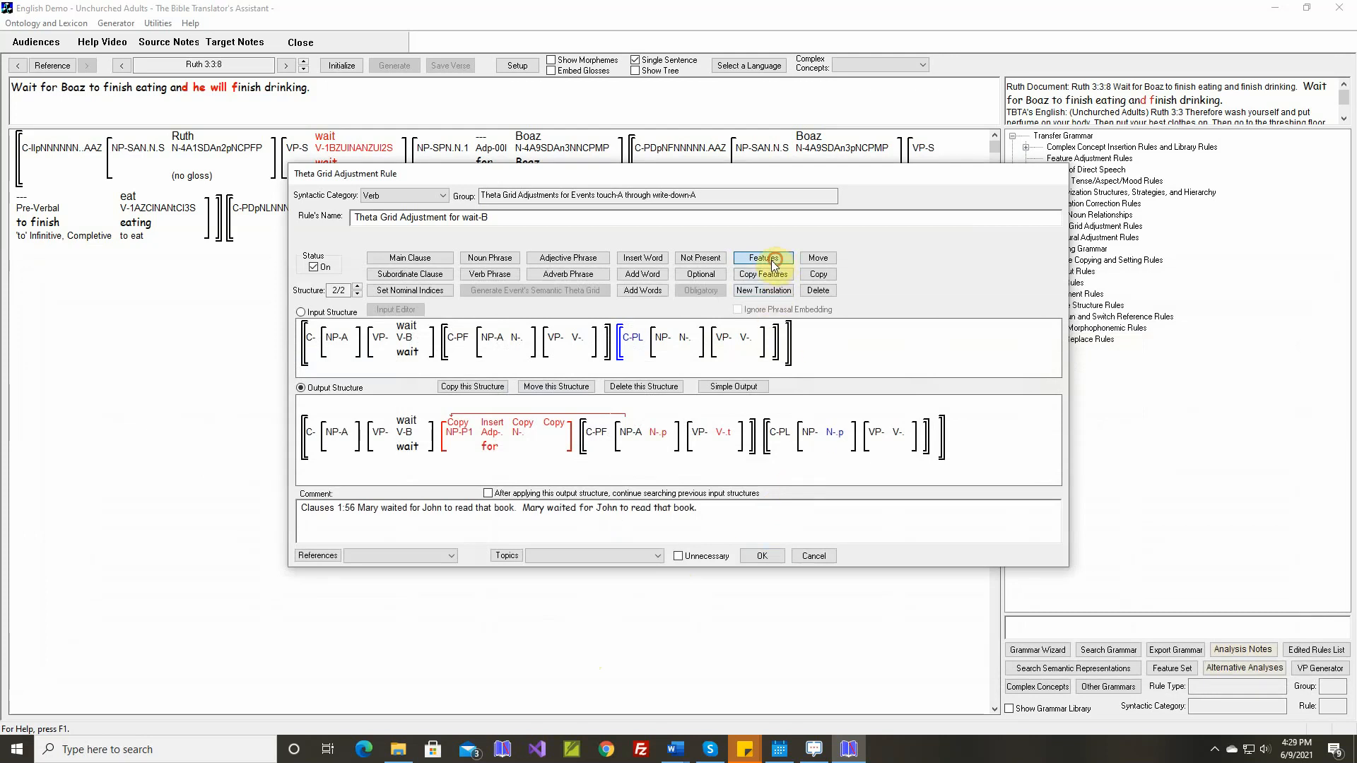
left_click(668, 336)
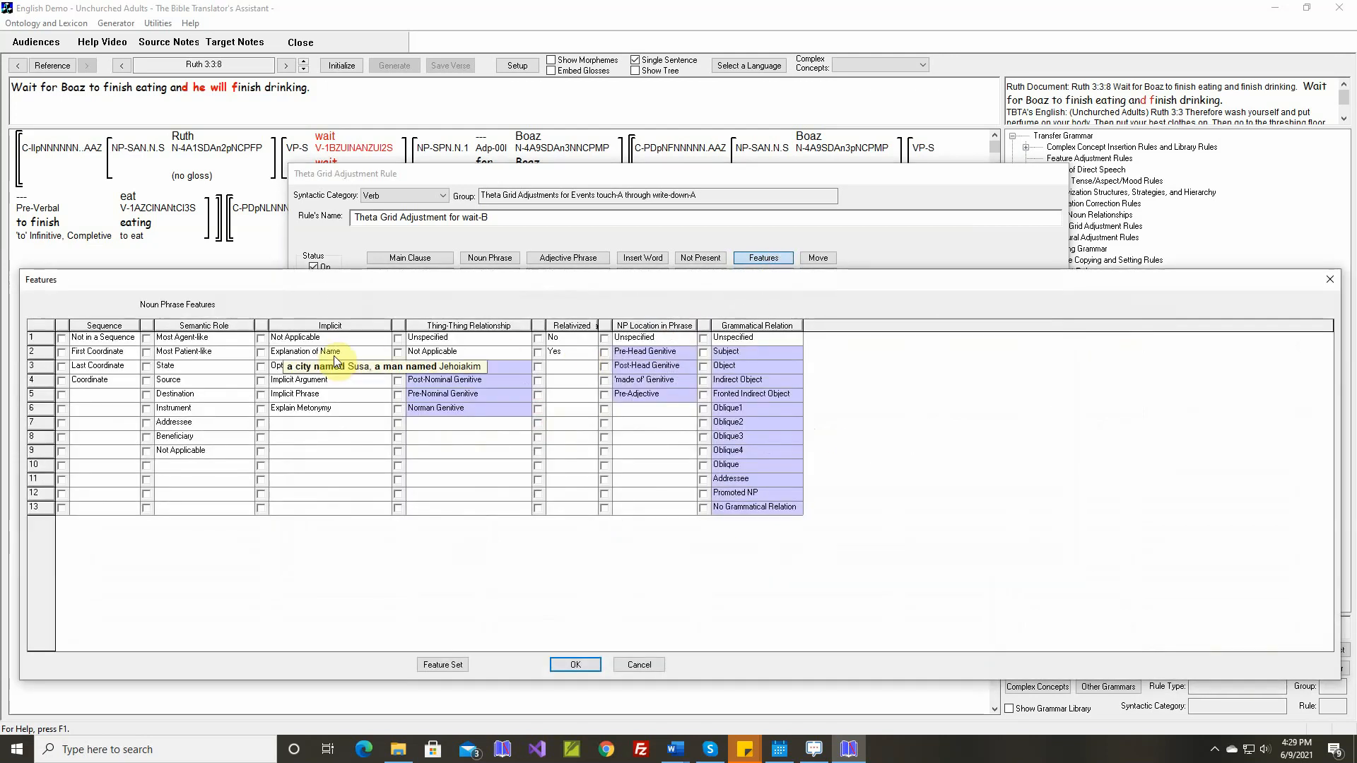
left_click(148, 338)
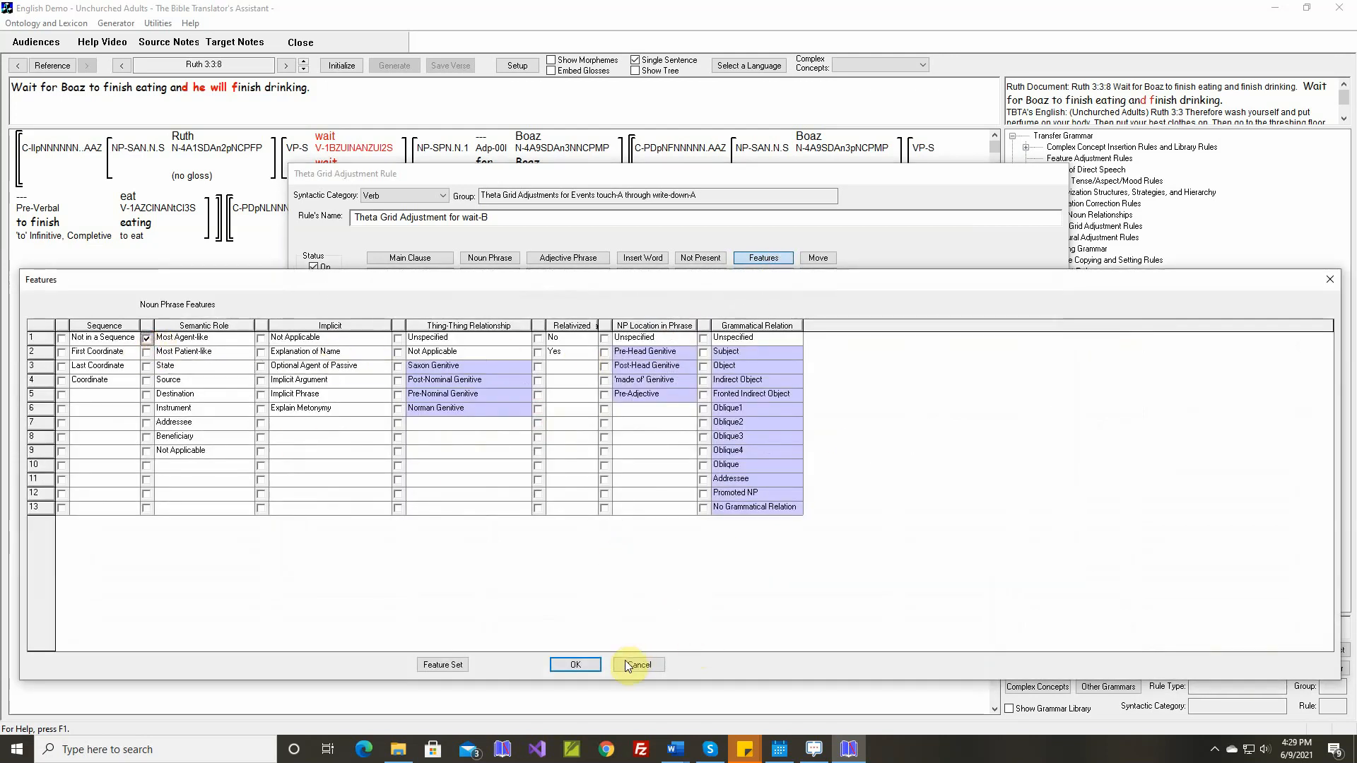
left_click(587, 663)
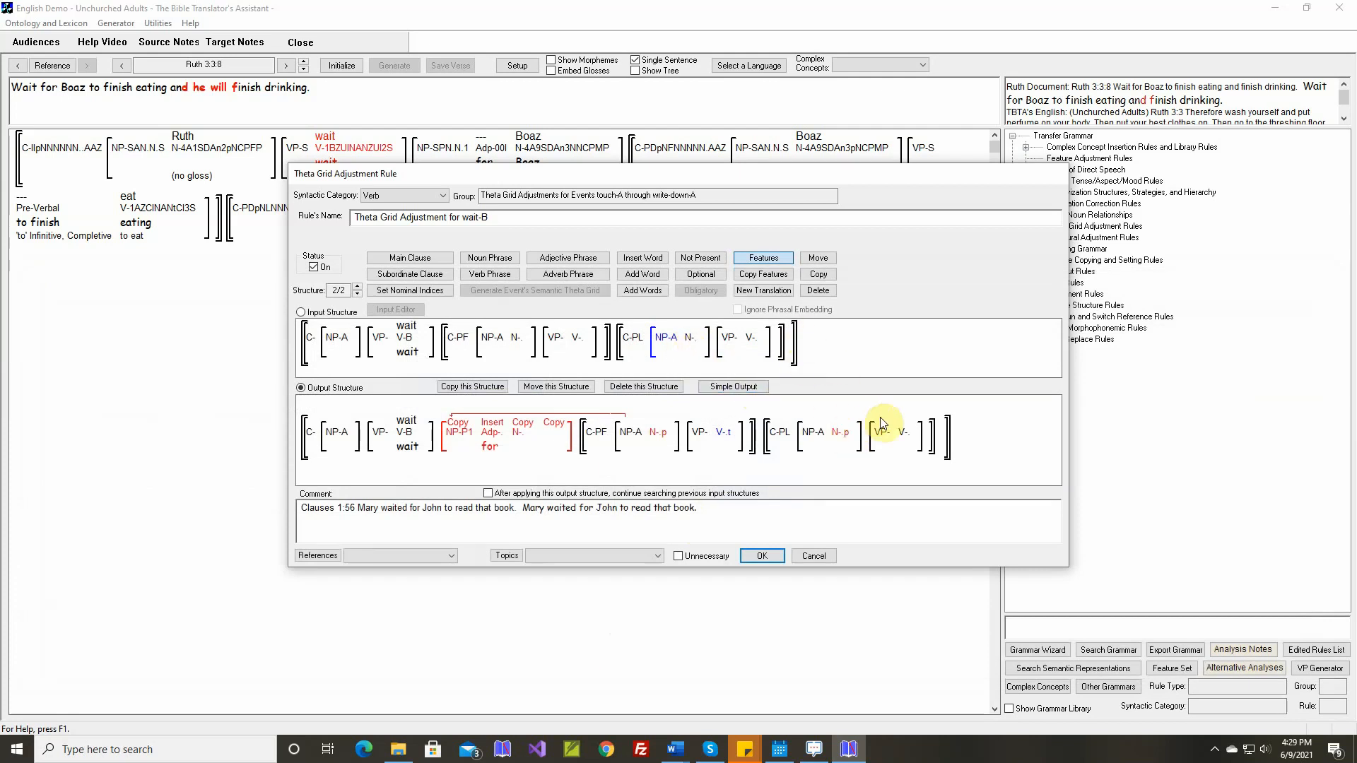
Set the Target Tense & Form of the verb in the output structure's last coordinate clause to Bare Stem Infinitive.
double_click(903, 431)
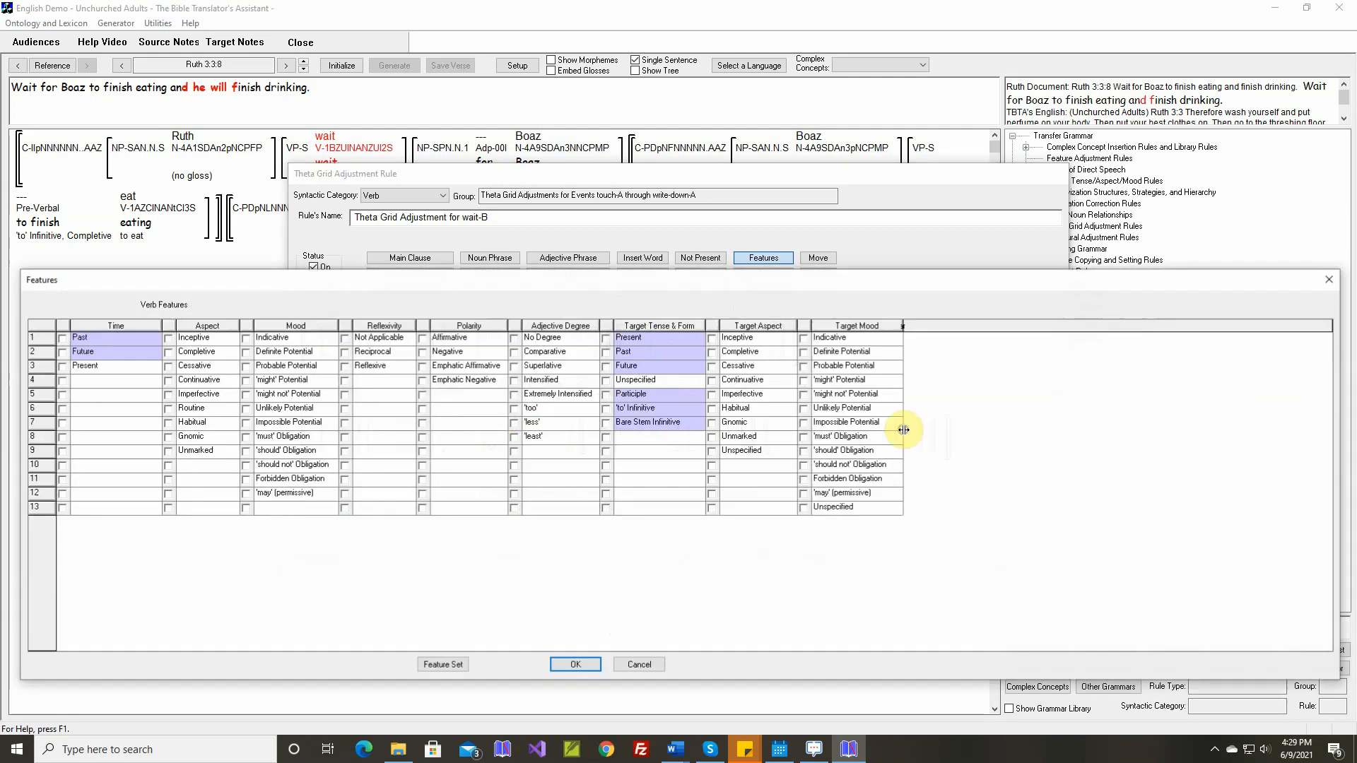
left_click(606, 423)
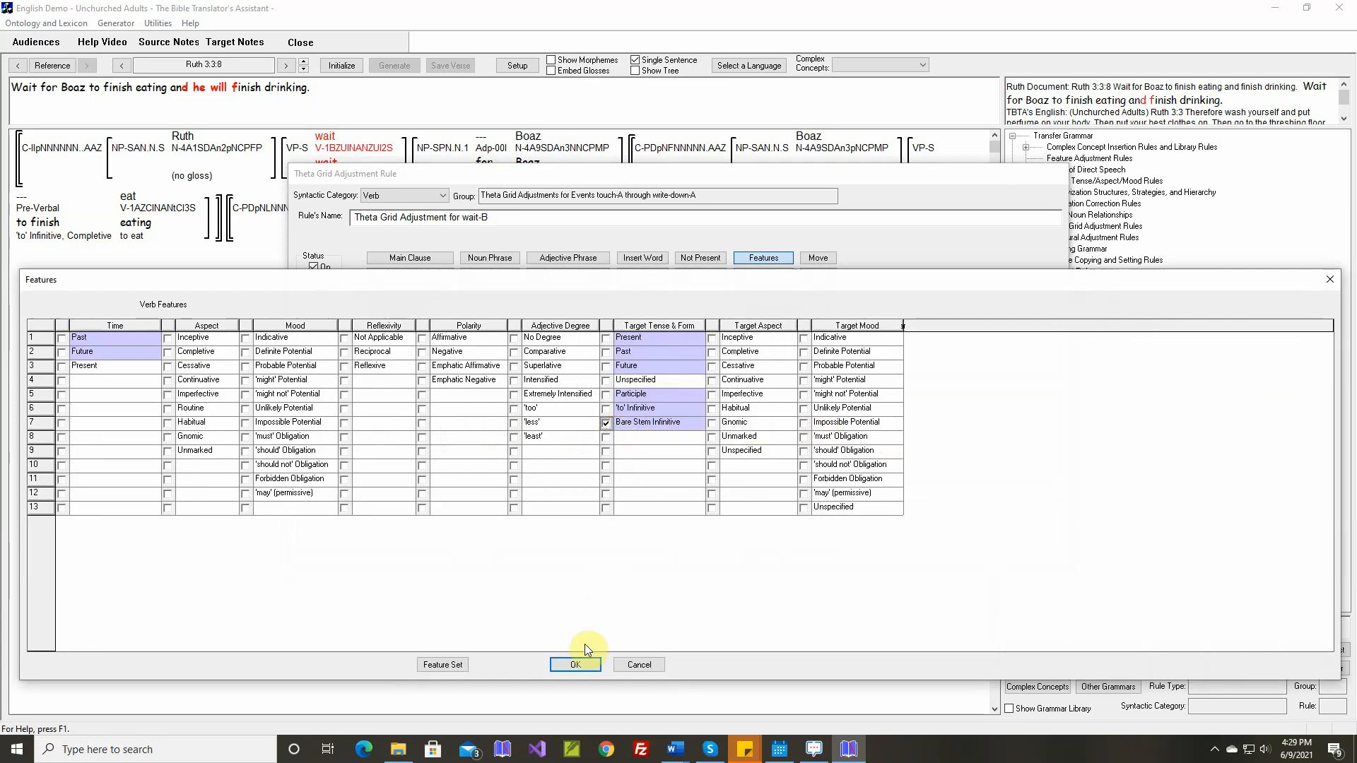
left_click(582, 663)
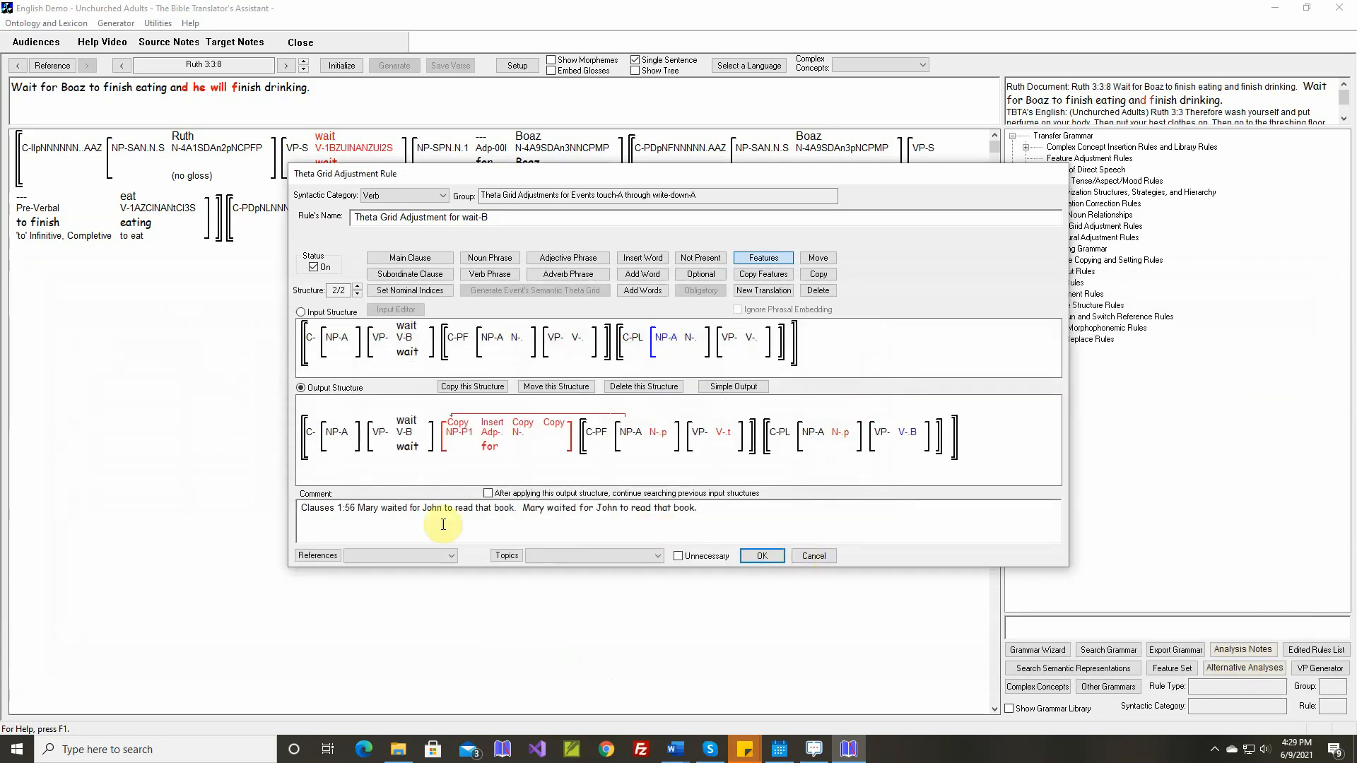
Replace the rule's comment with the copied Ruth 3:3:8 example "Wait for Boaz to finish eating and finish drinking." and accept the rule.
left_click_drag(301, 508, 778, 516)
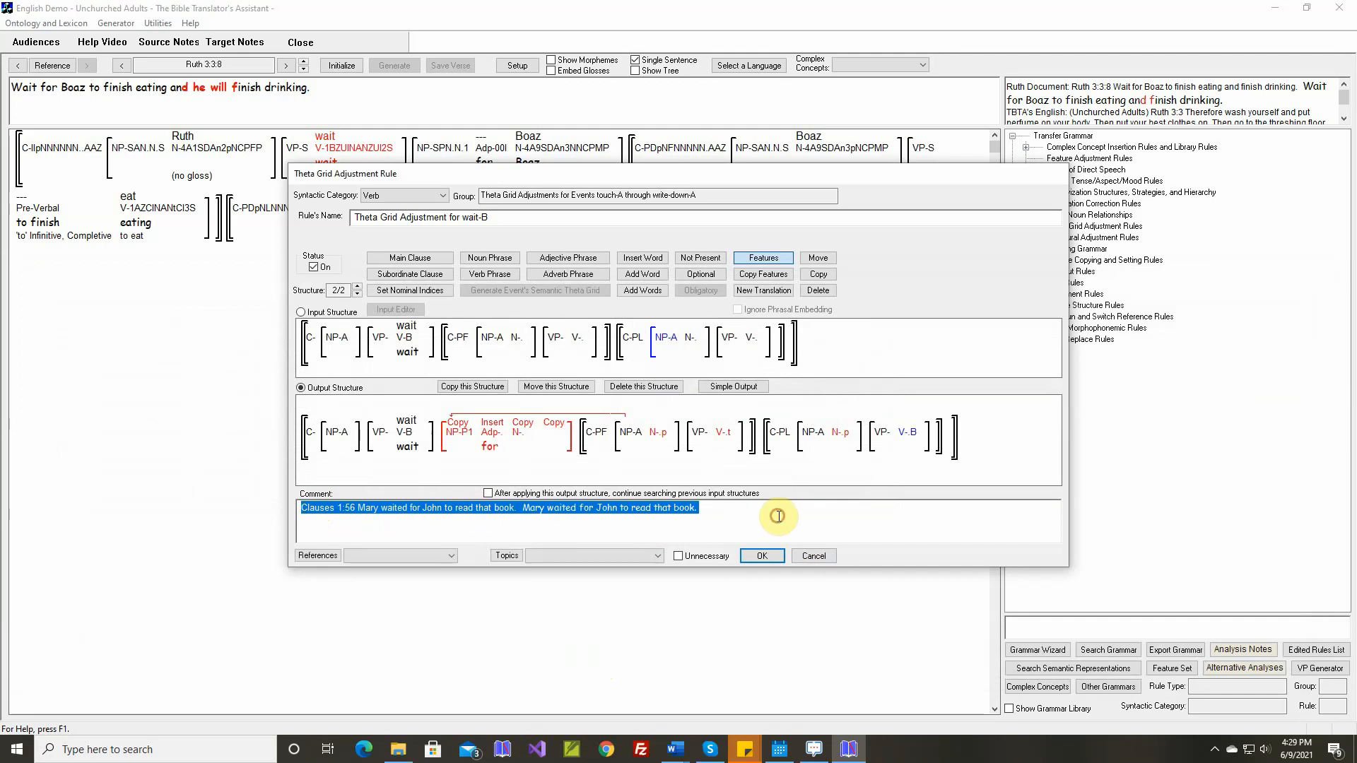
key("Delete")
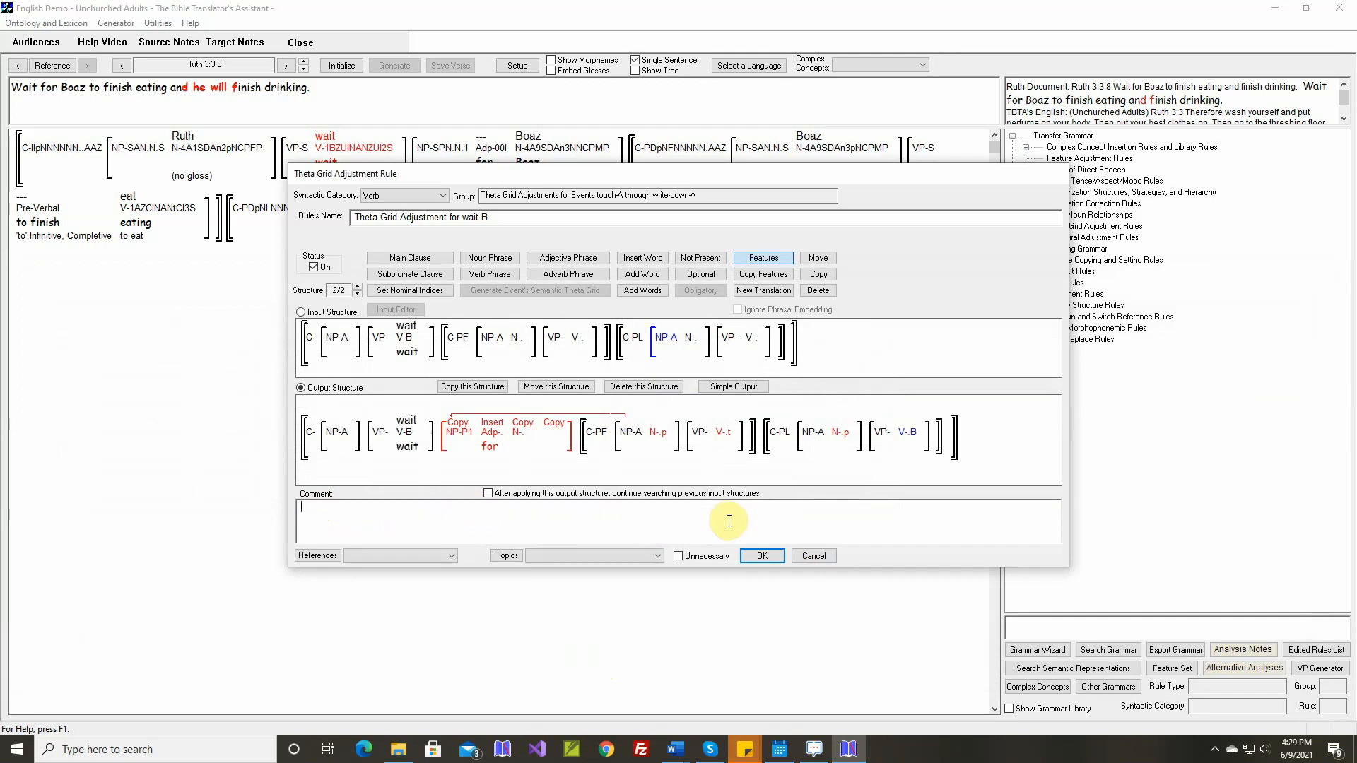
right_click(734, 511)
left_click(740, 516)
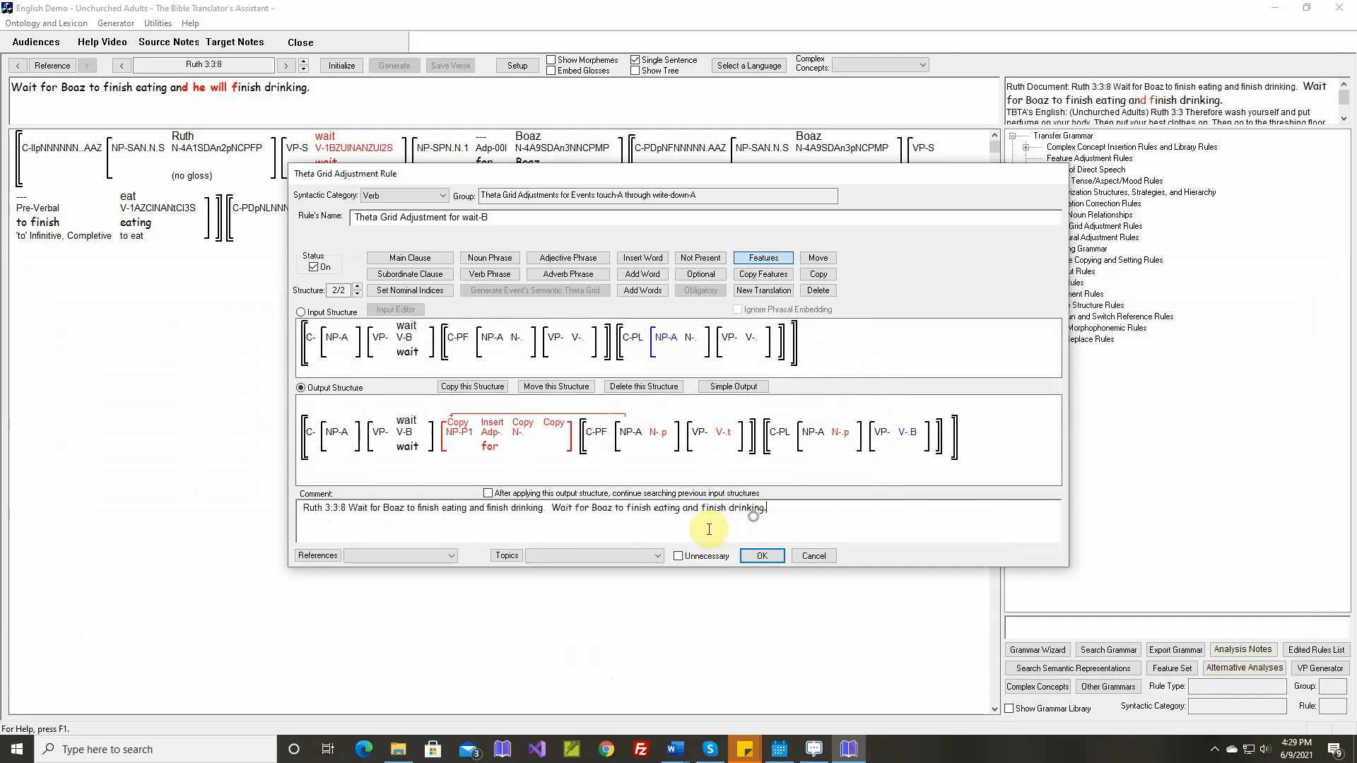
left_click(762, 557)
Initialize verse Ruth 3:3:8 and generate its text again.
left_click(343, 65)
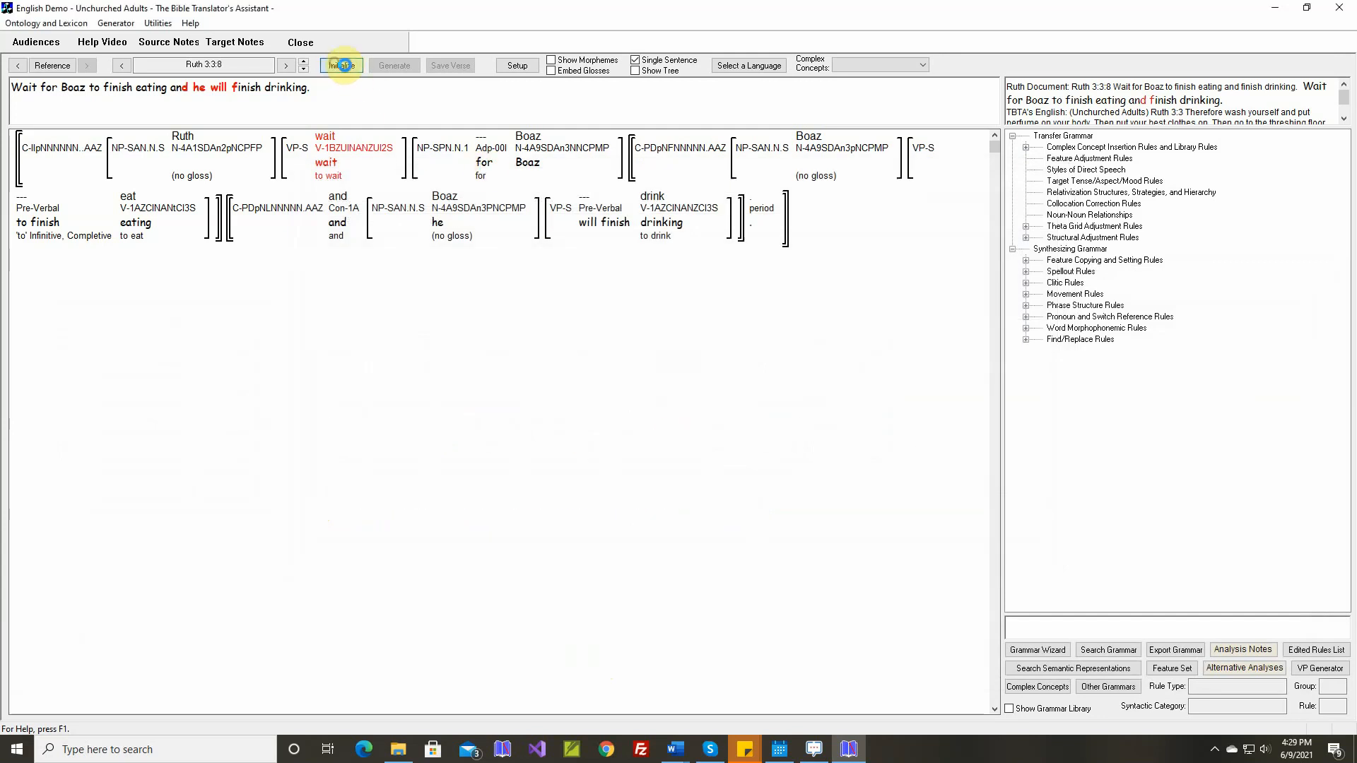
left_click(400, 66)
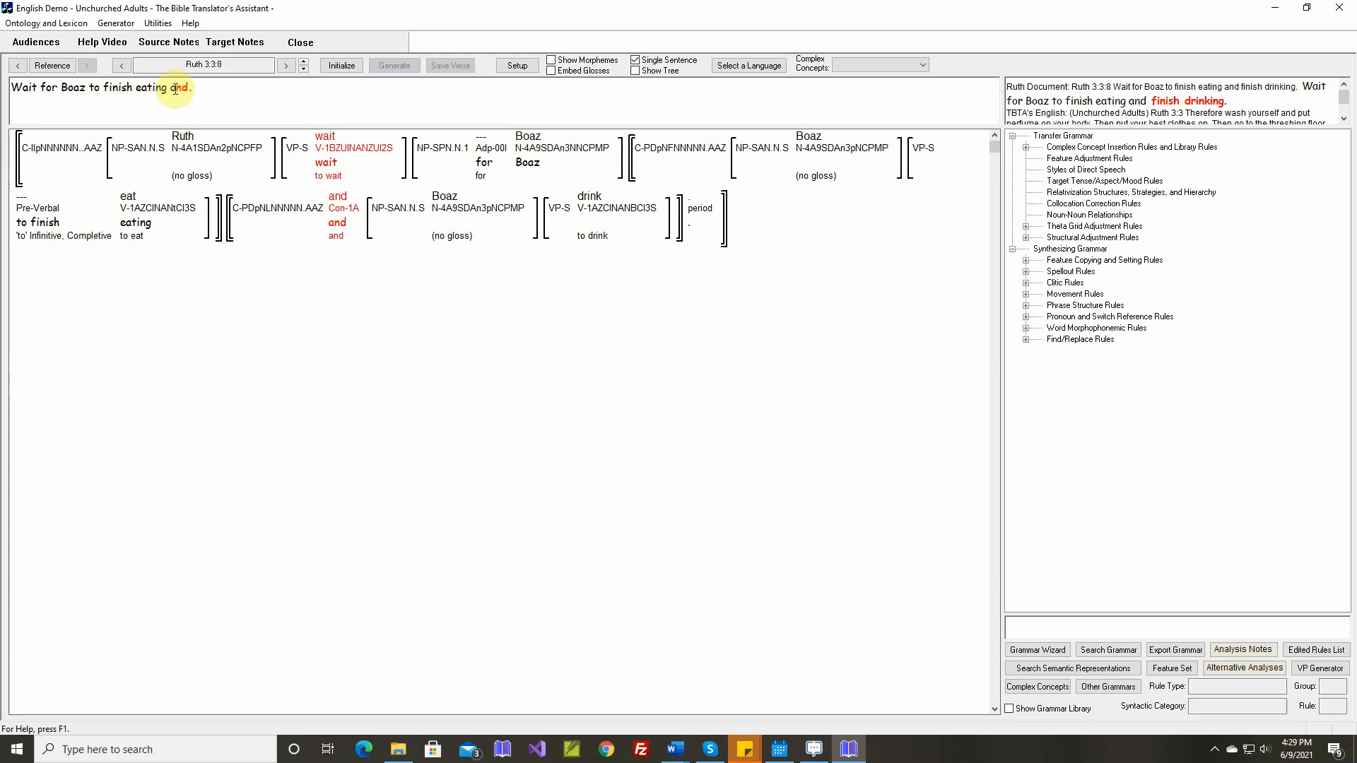
From the rules applied to the verb drink, open its verb phrase-builder spellout rule and find the Completive rows in layer 2.
mouse_move(591, 220)
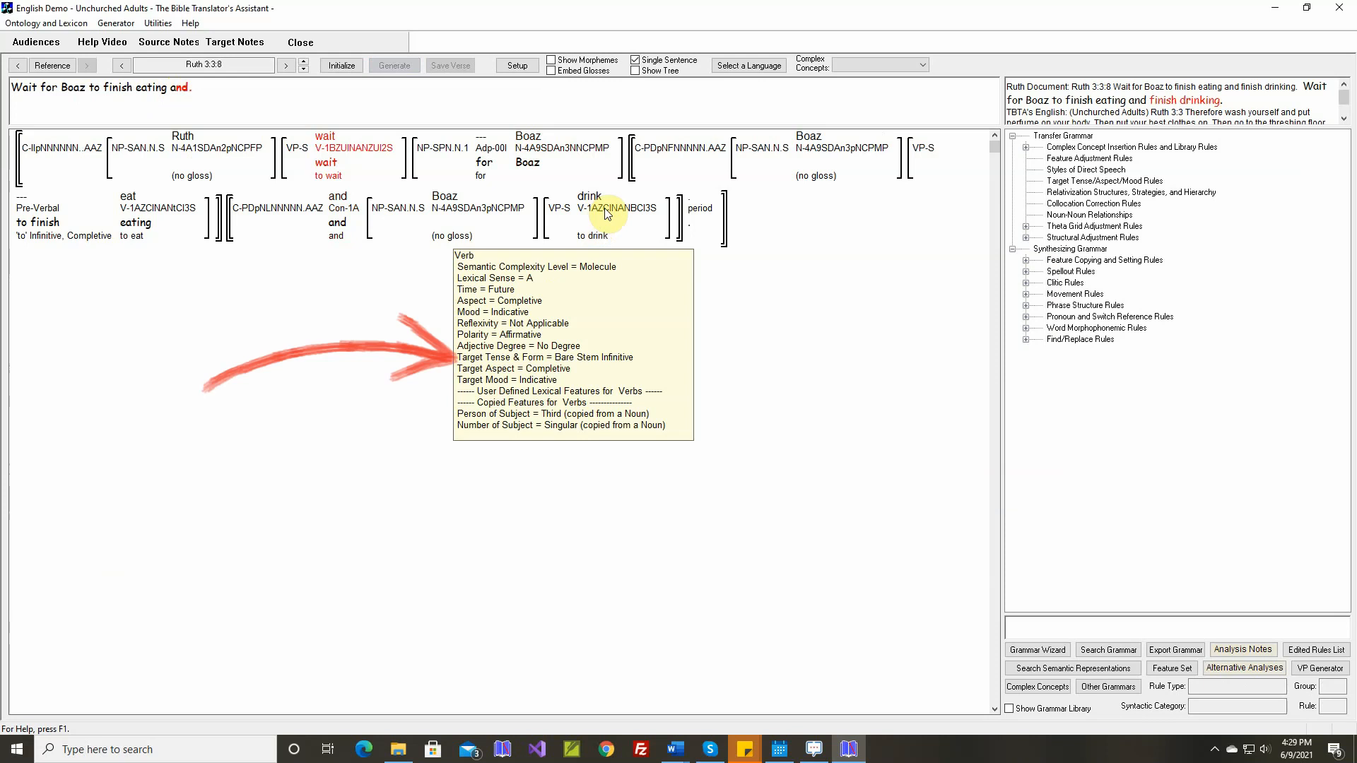
right_click(596, 220)
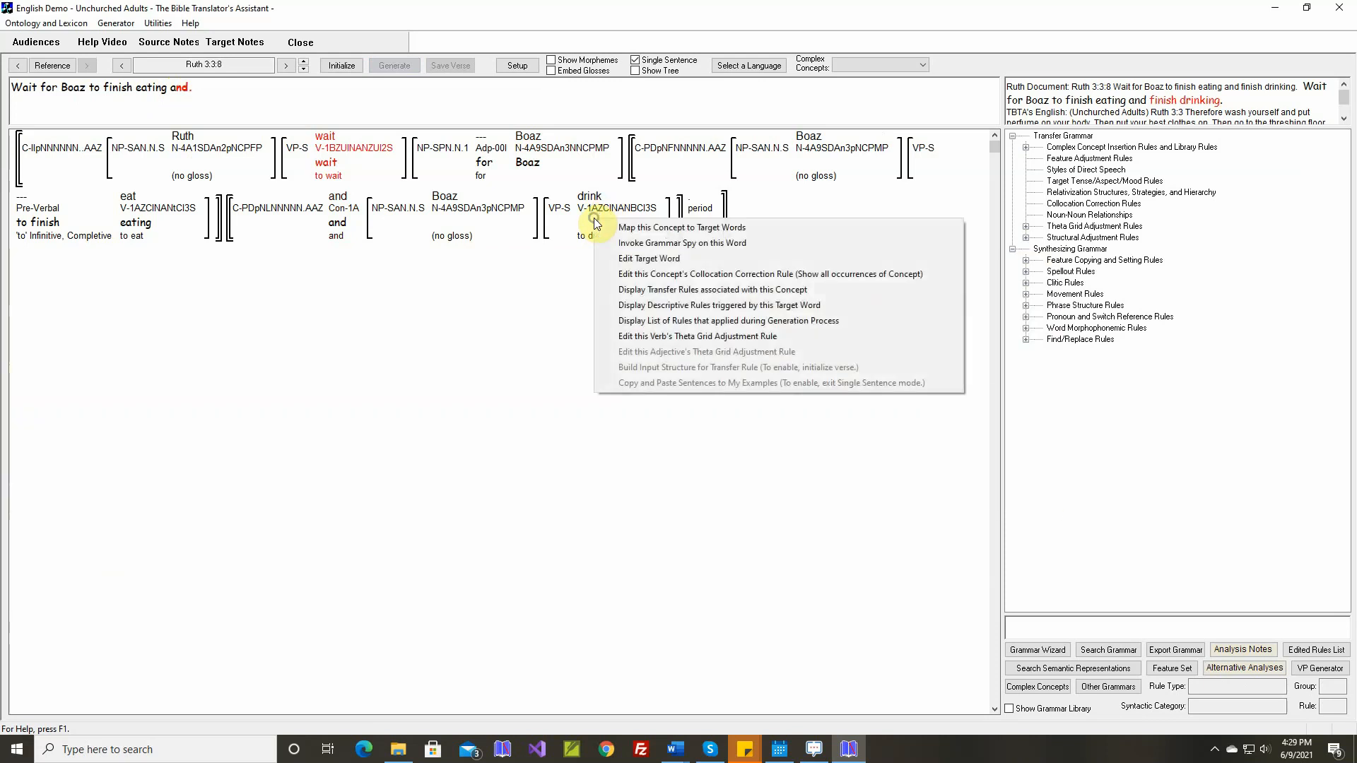
left_click(655, 322)
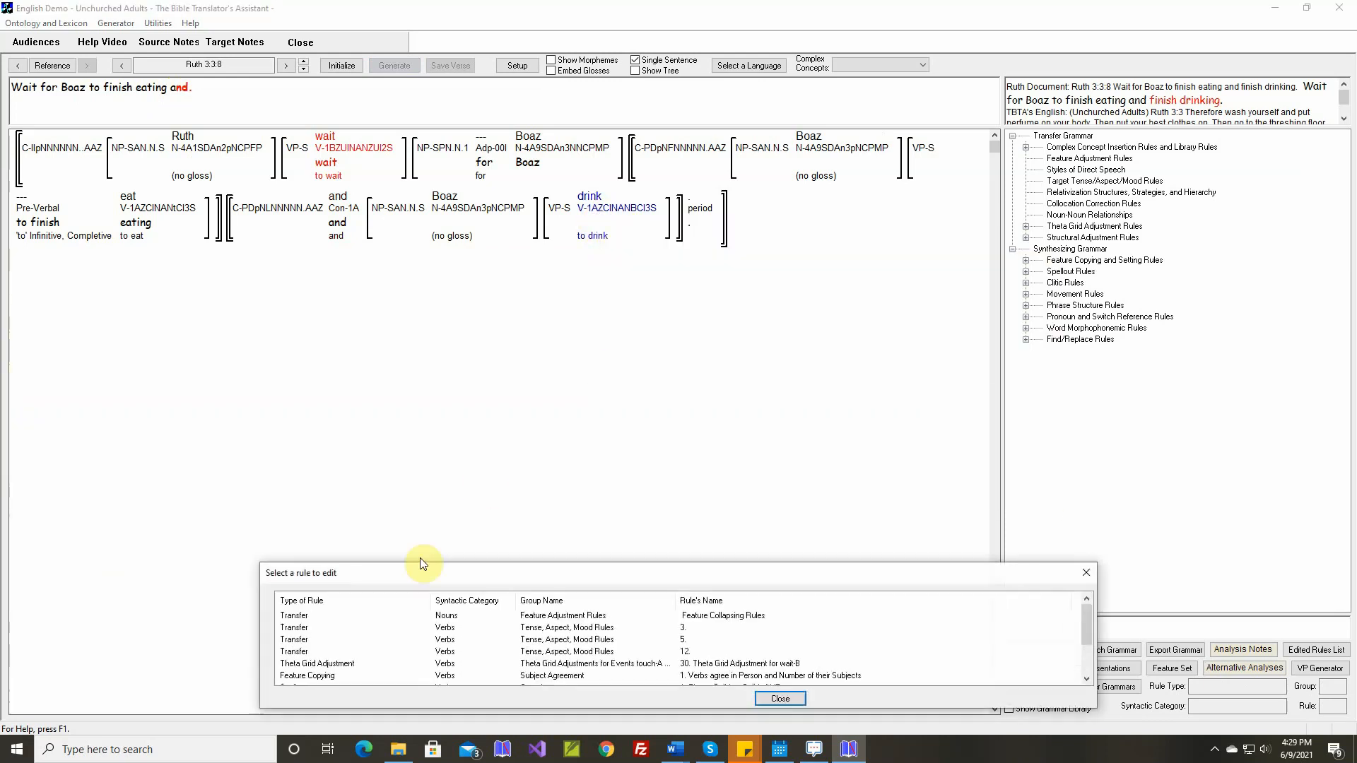
scroll(347, 646, "down", 2)
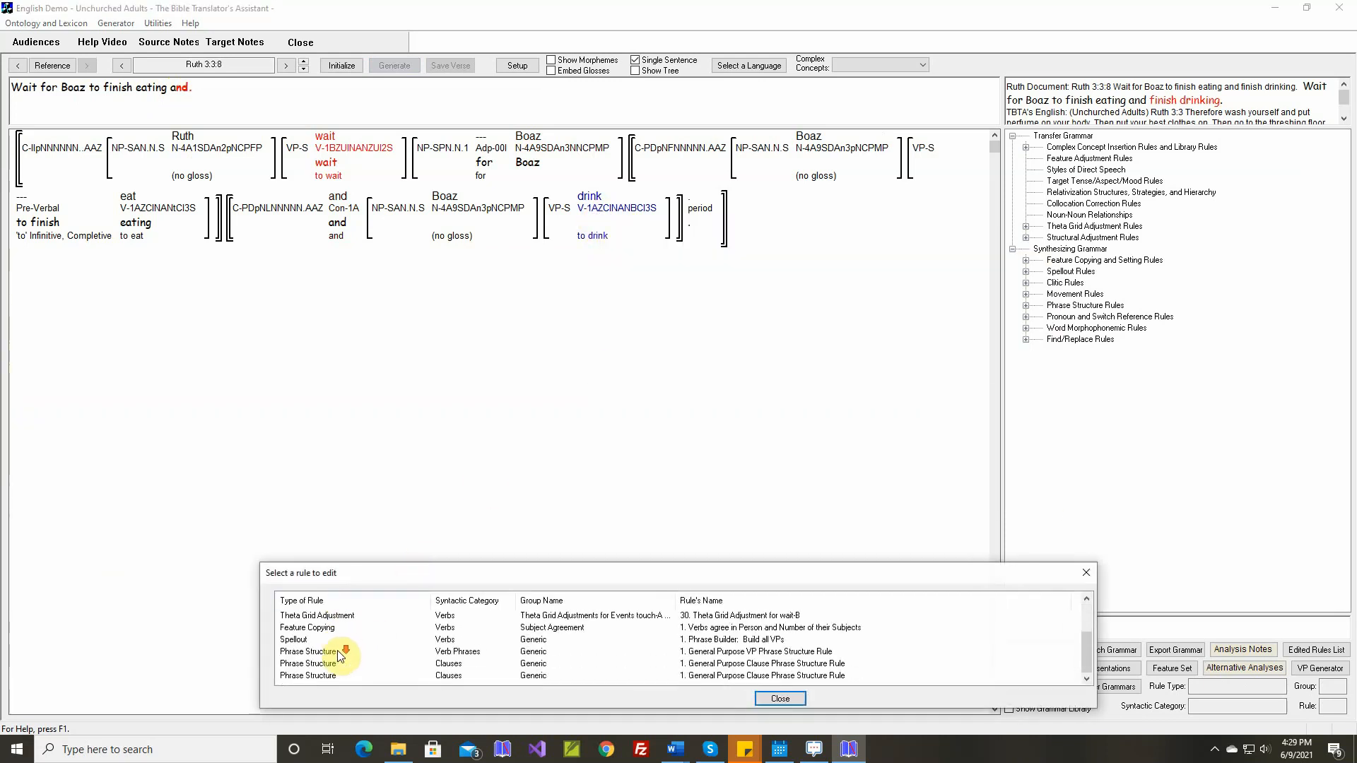
double_click(286, 639)
left_click(373, 431)
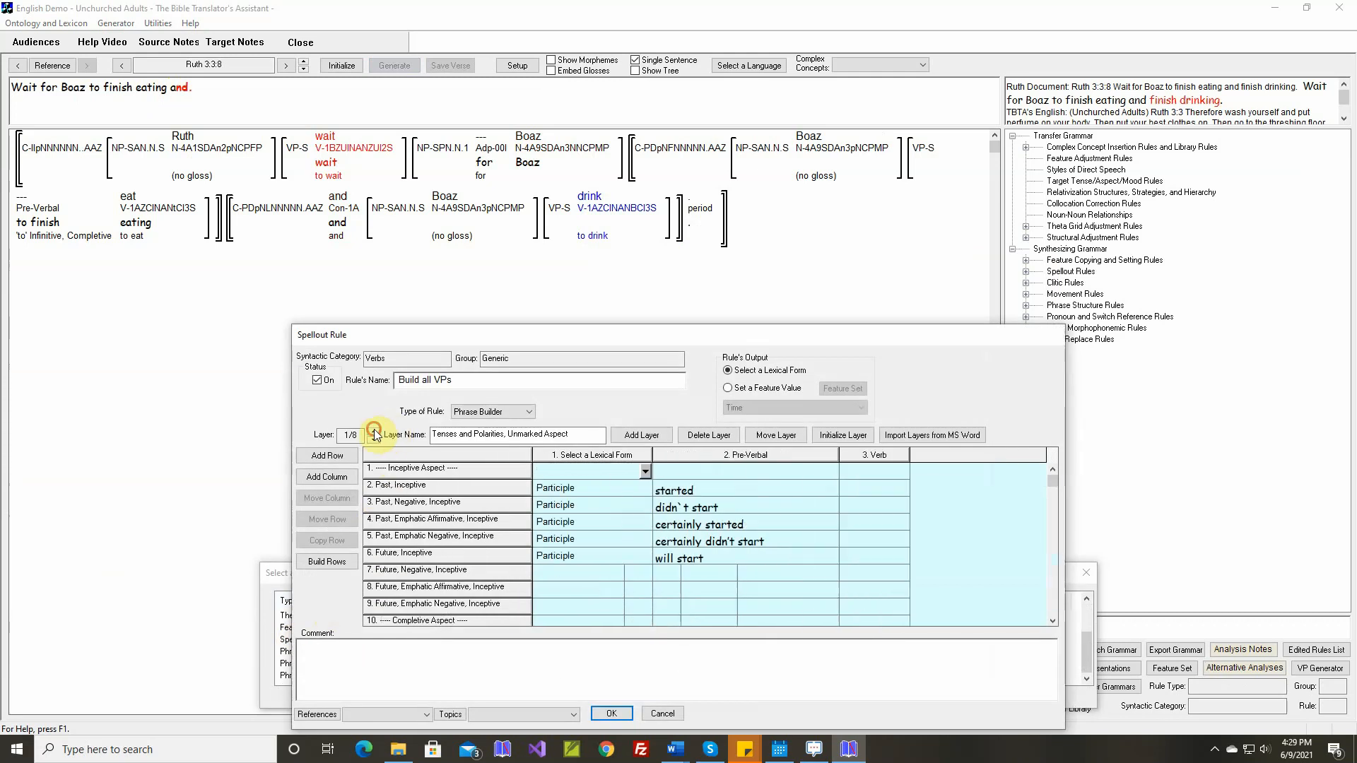
scroll(554, 537, "down", 5)
scroll(554, 530, "down", 4)
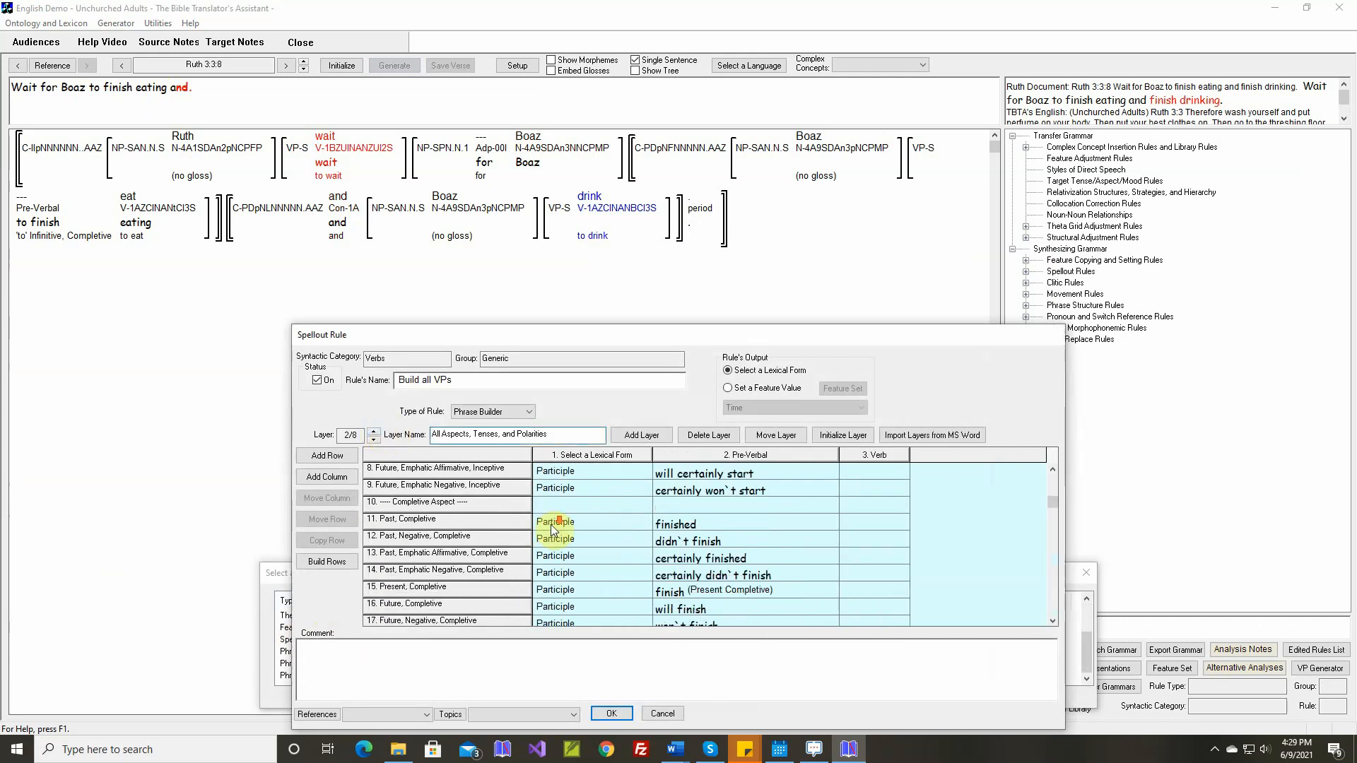
scroll(554, 530, "down", 3)
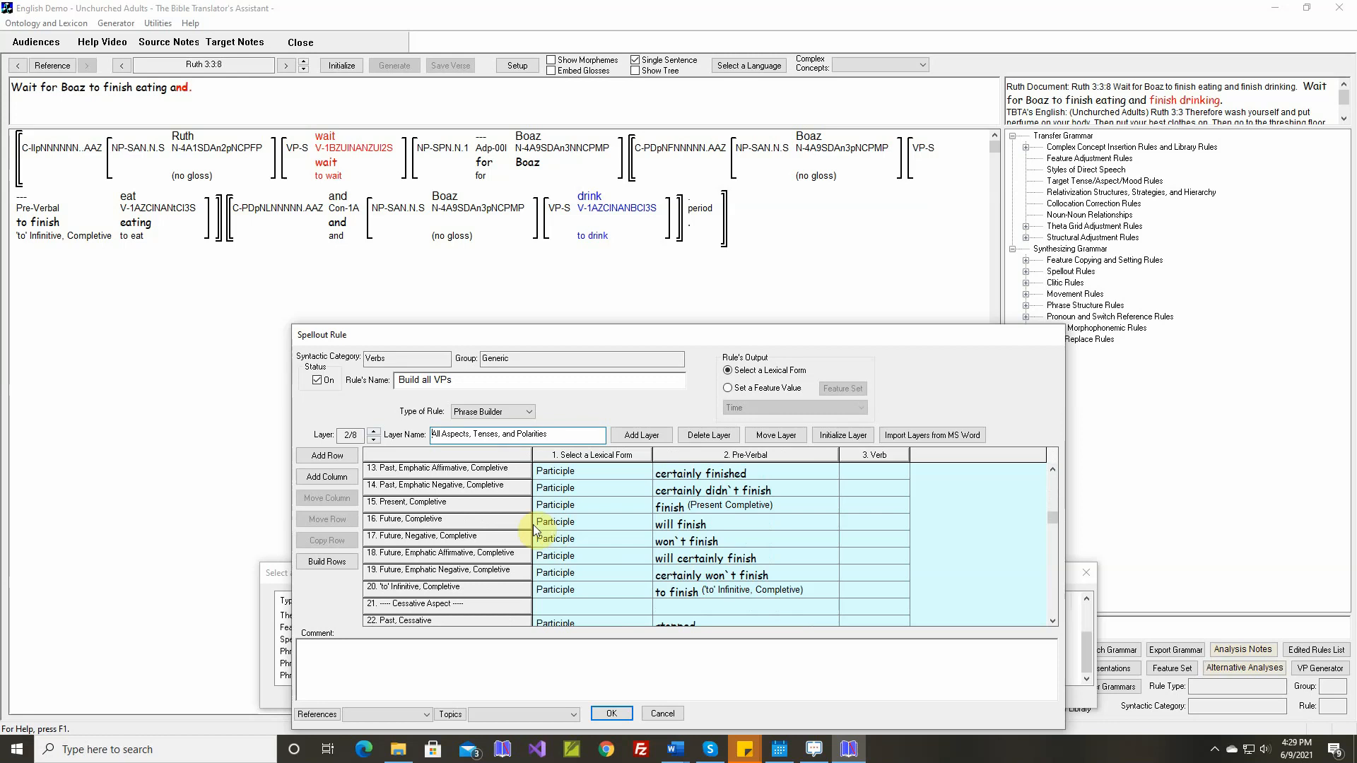
Copy the 'to' Infinitive, Completive row and name the copy "Bare Stem Infinitive, Completive".
left_click(404, 592)
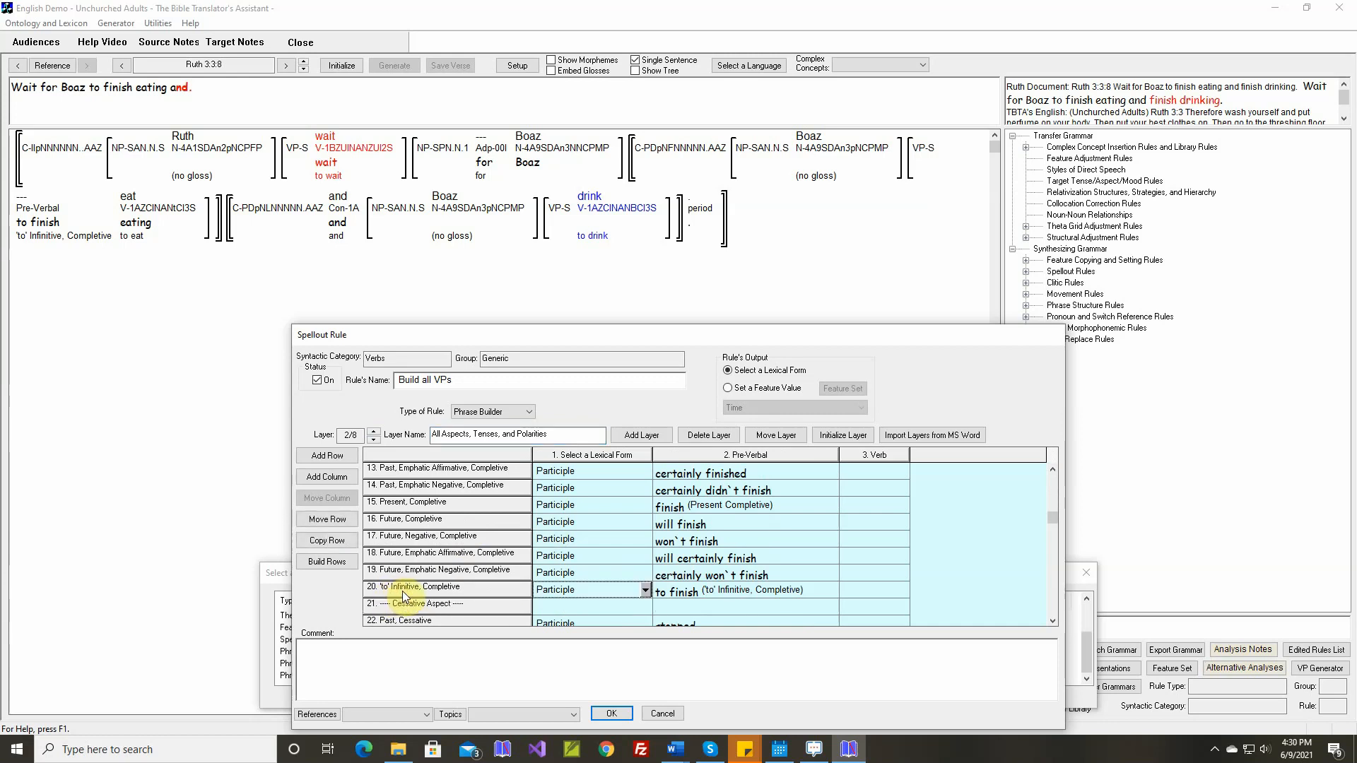
left_click(327, 540)
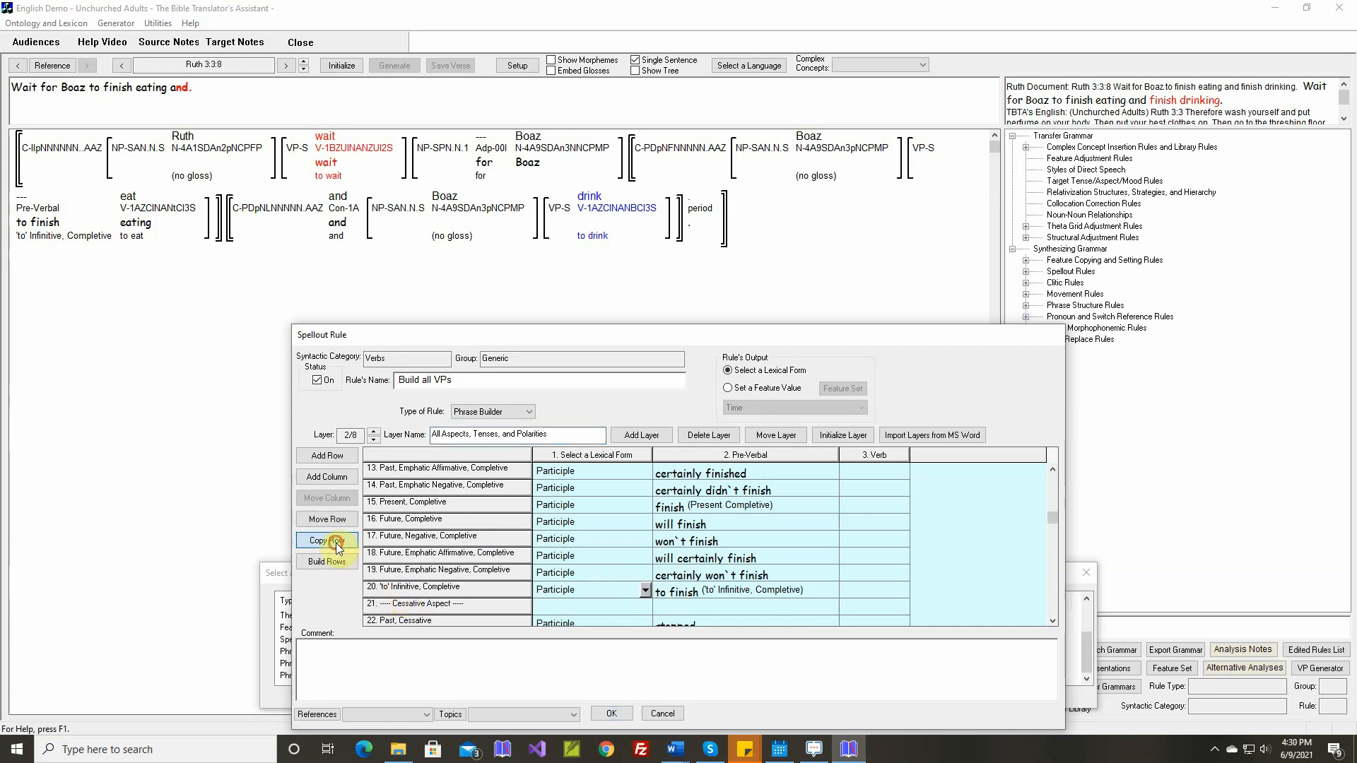
left_click(717, 567)
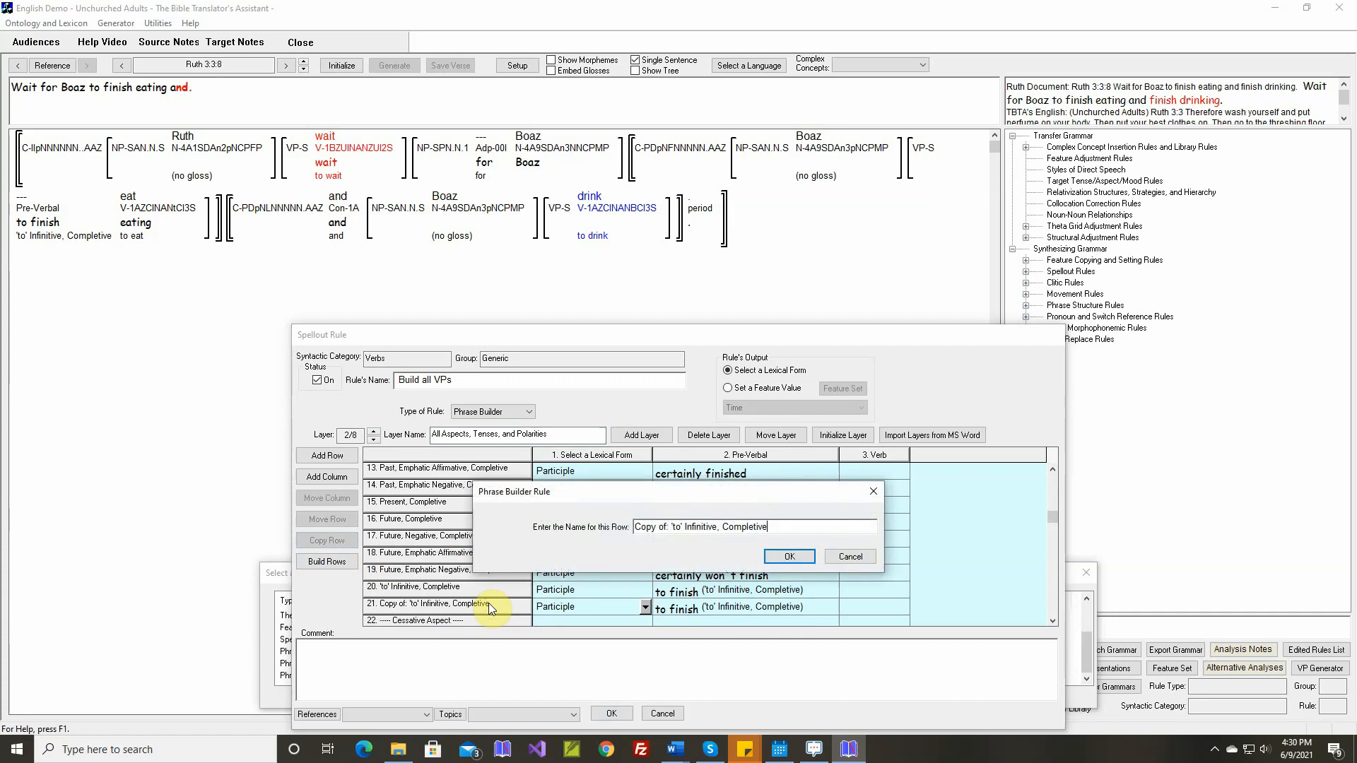
key("Home")
key("Delete")
key("Delete")
key("Delete")
key("Delete")
key("Delete")
key("Delete")
key("Delete")
key("Delete")
key("Delete")
key("Delete")
key("Delete")
key("Delete")
key("Delete")
key("Delete")
type("Bare Stem")
left_click(787, 557)
Set the Target Tense & Form of the verb in the copied row's structure to Bare Stem Infinitive instead of 'to' Infinitive.
left_click(793, 430)
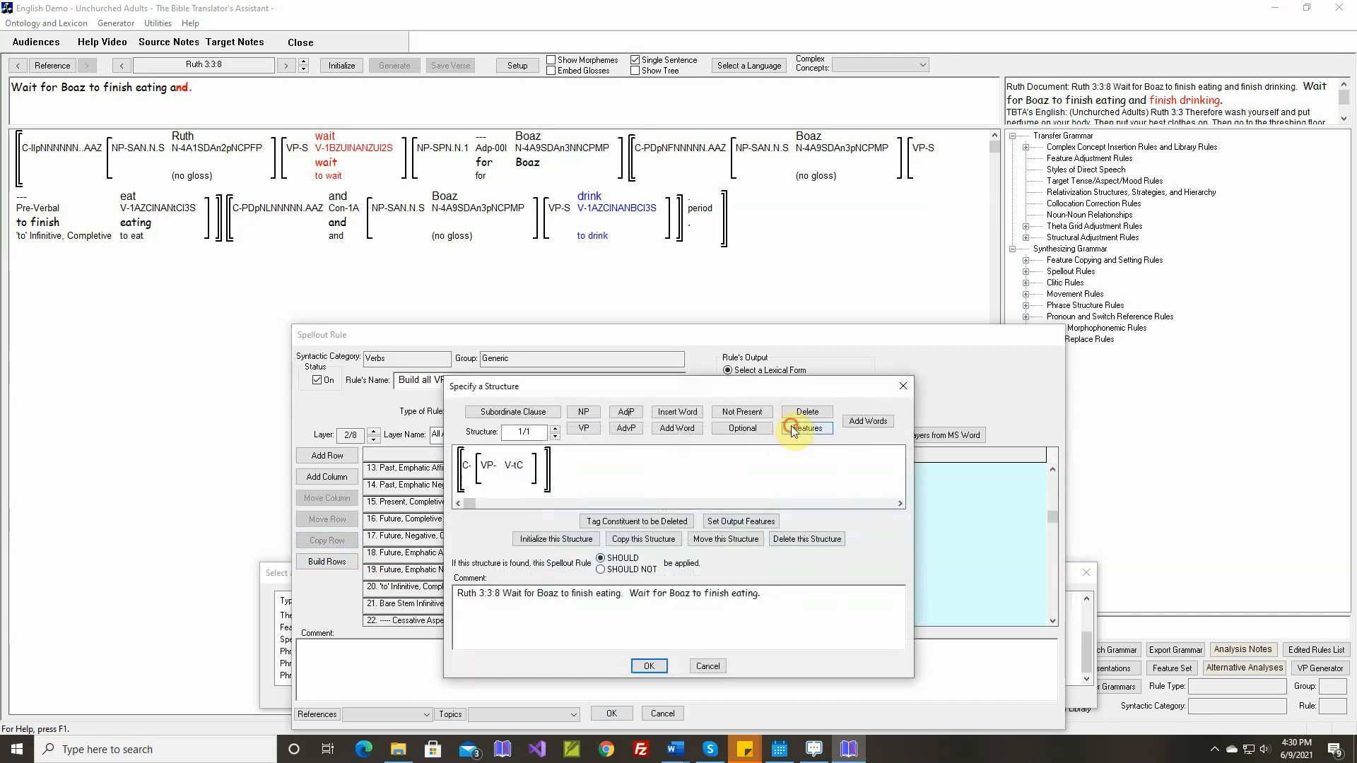
left_click(514, 466)
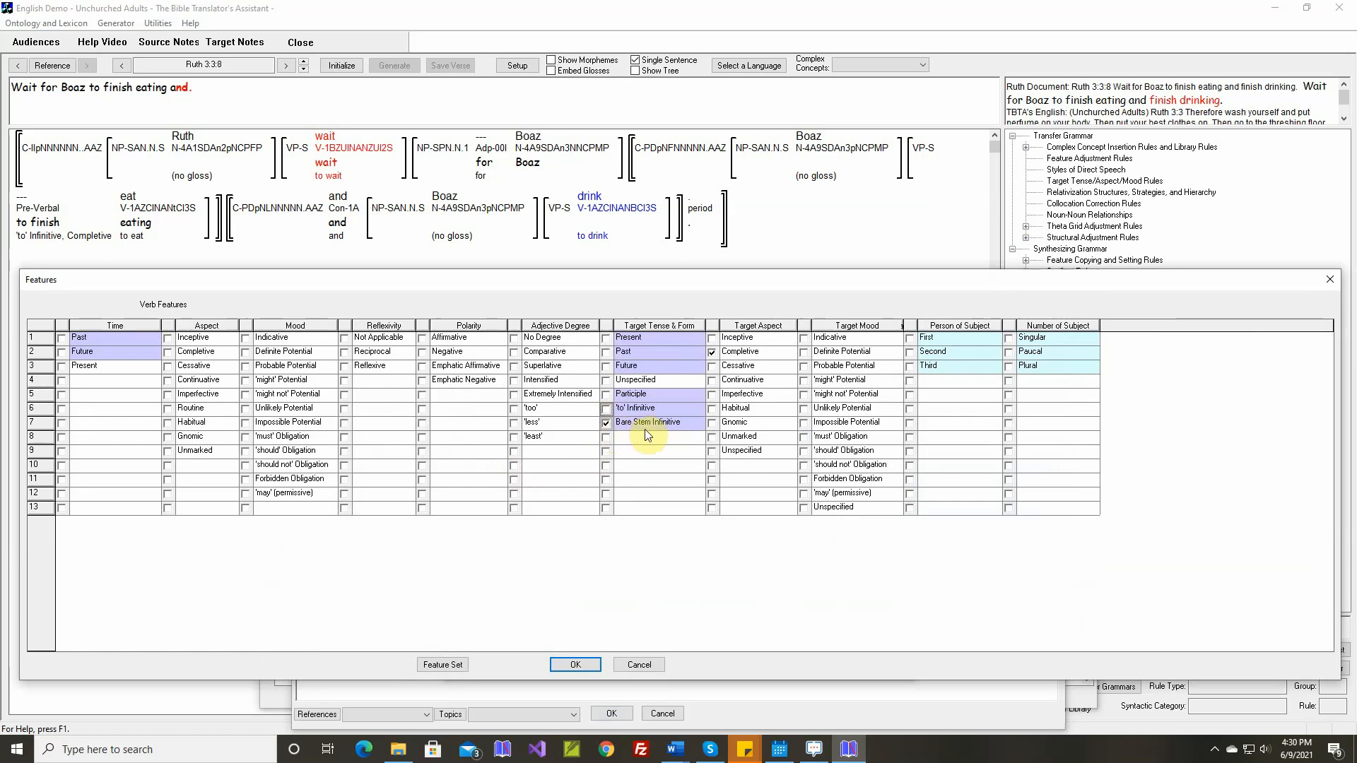
left_click(586, 663)
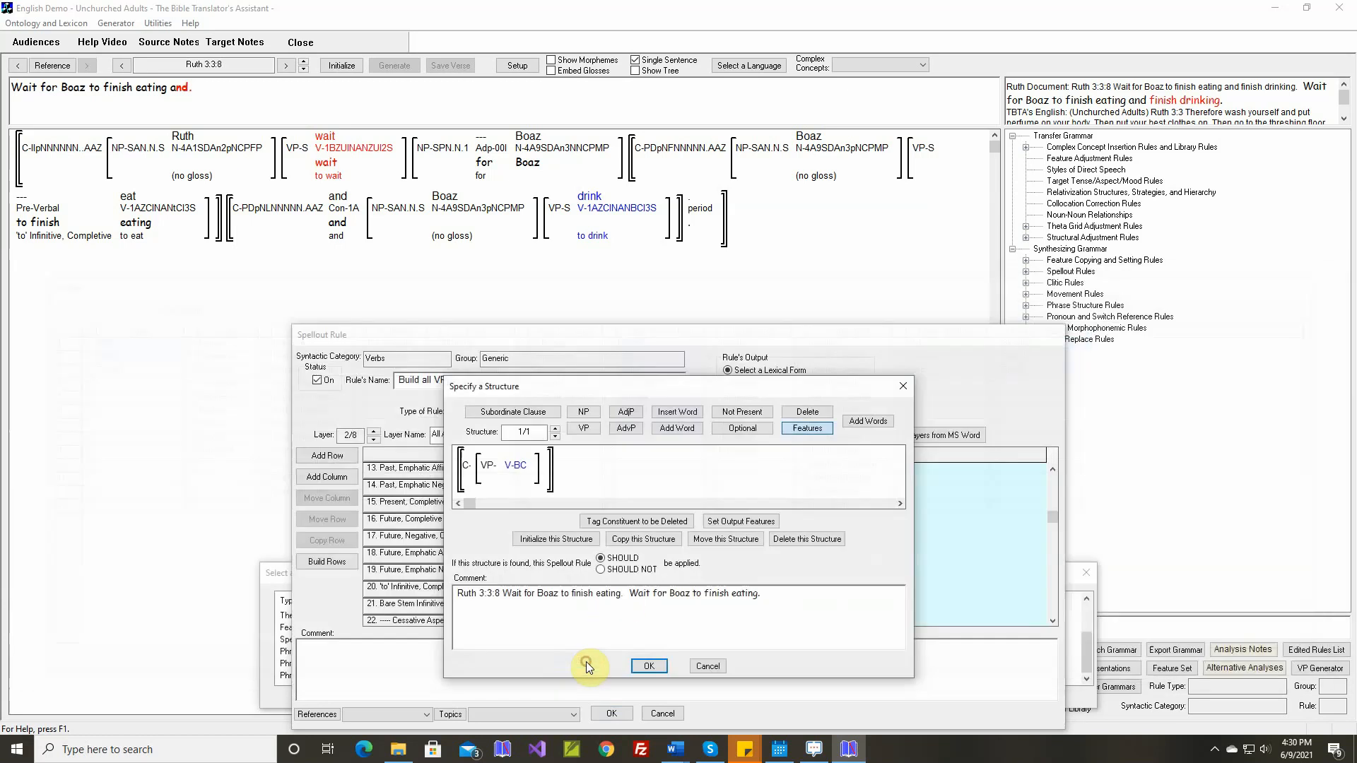
Extend both example sentences in the structure's comment with "and finish drinking" and accept the structure.
left_click(621, 595)
type("a")
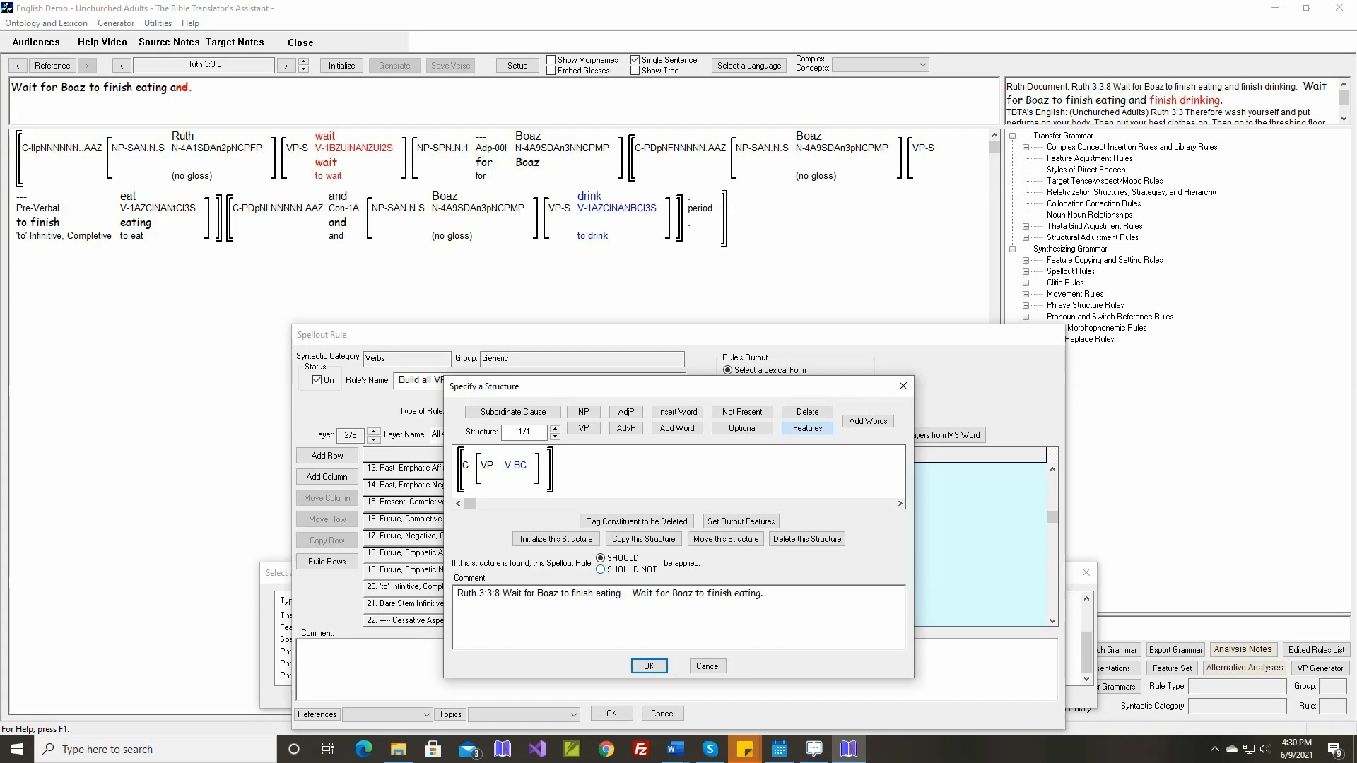
type("nd finish drin")
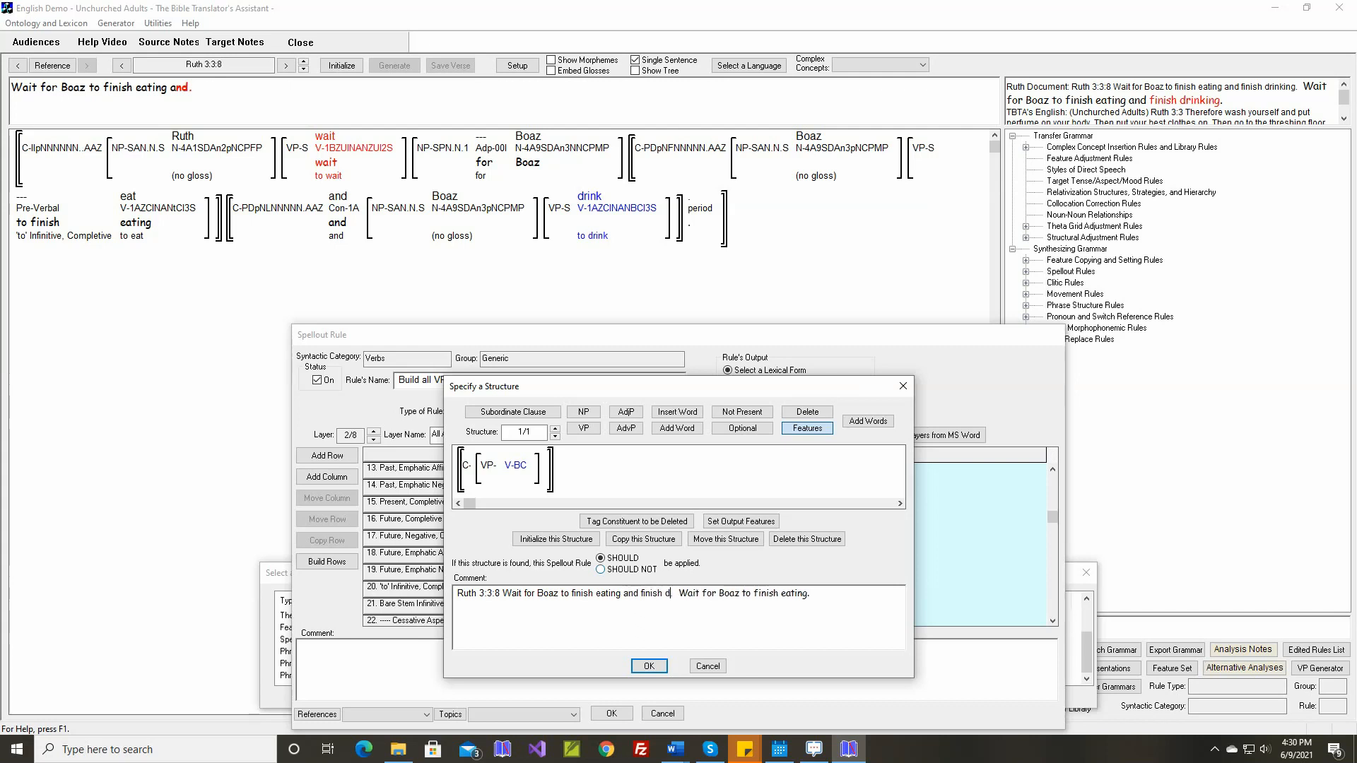
type("king.")
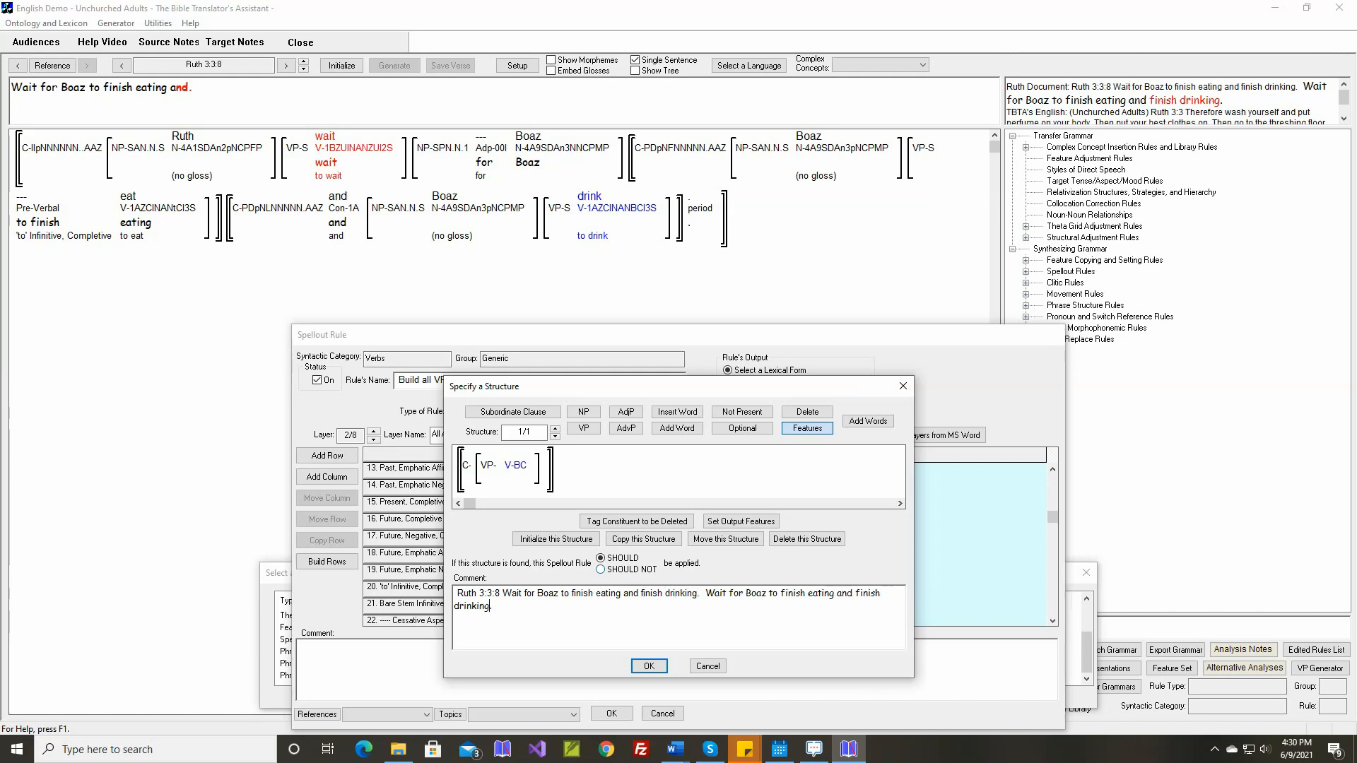
left_click(649, 665)
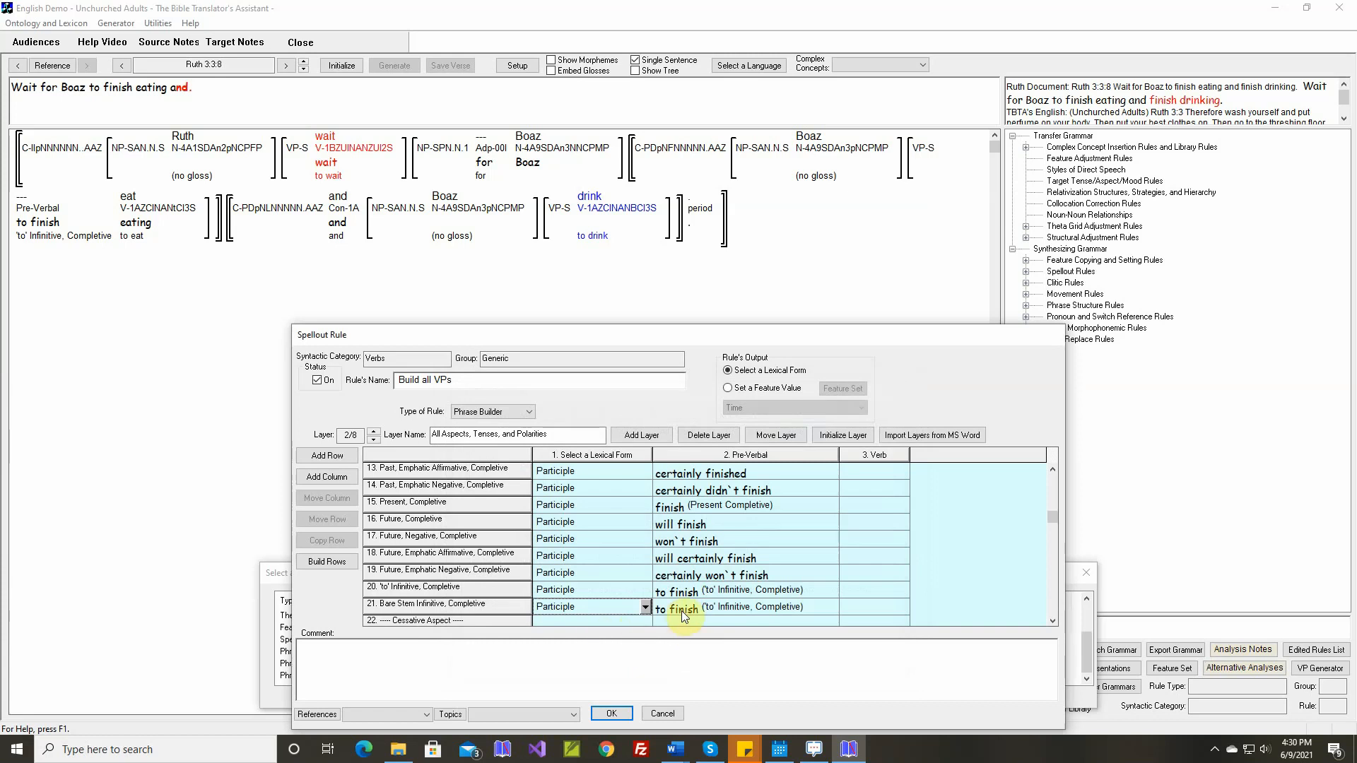
Change the Pre-Verbal morpheme of the Bare Stem Infinitive, Completive row to "finish".
double_click(681, 611)
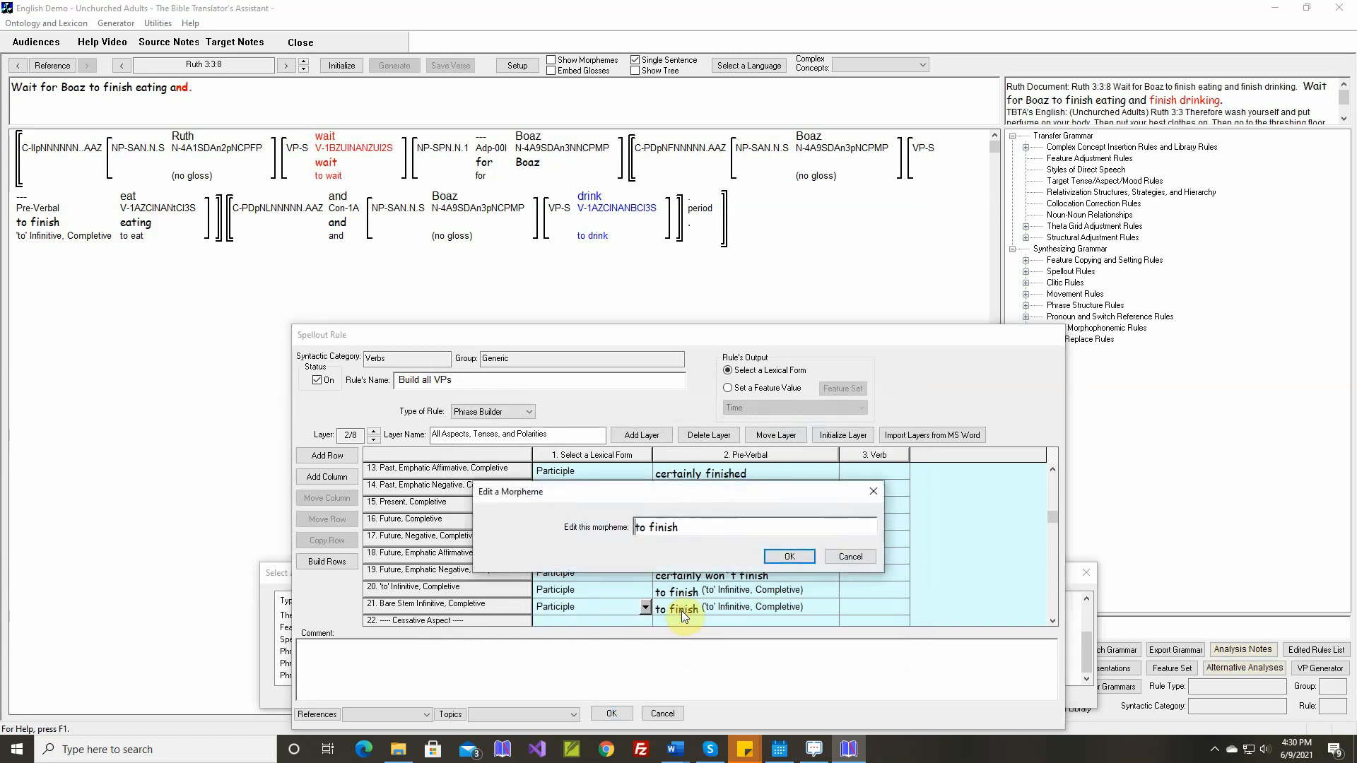
key("Delete")
key("Delete")
key("Delete")
left_click(789, 557)
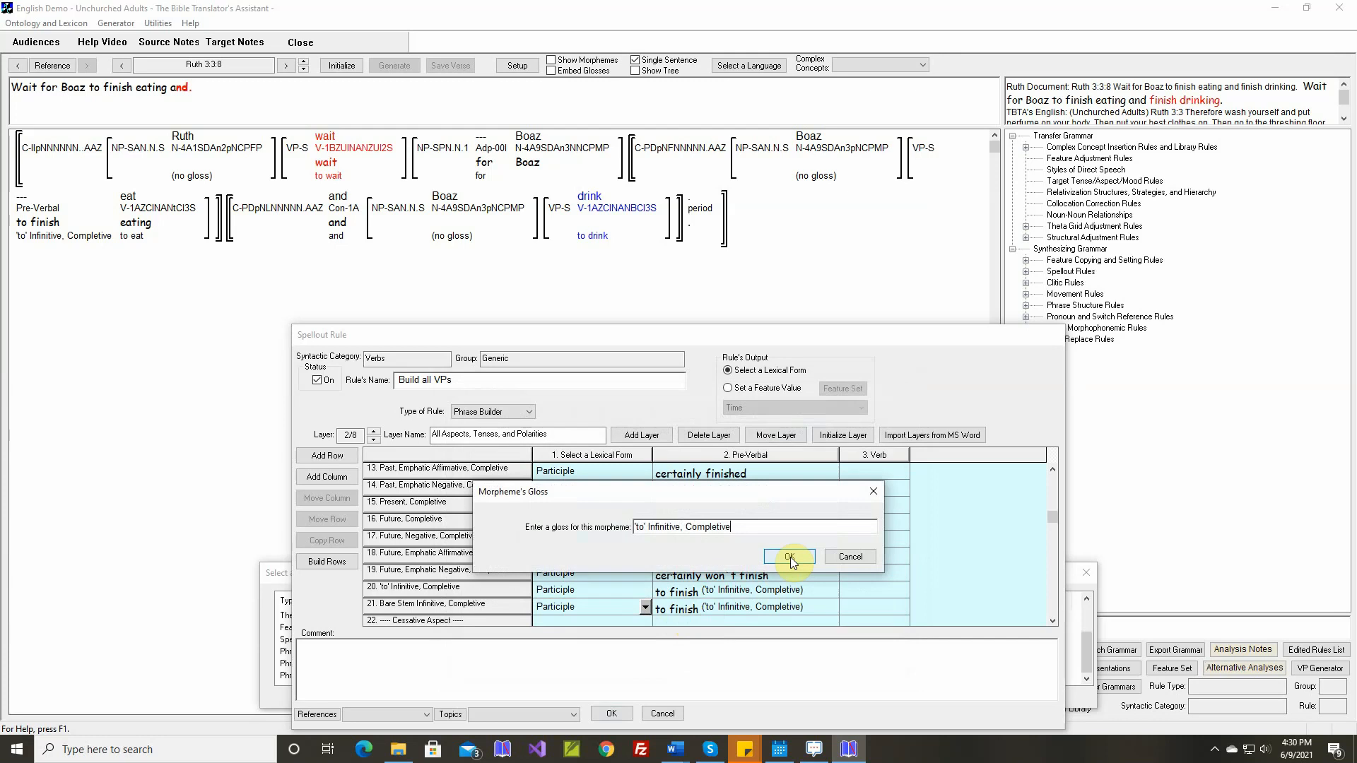
Set the morpheme's gloss to "Bare Stem Infinitive, Completive" and save the Build all VPs spellout rule.
key("Delete")
key("Delete")
key("Delete")
key("Delete")
key("Delete")
type("Bare")
type("Stem")
left_click(793, 558)
left_click(611, 713)
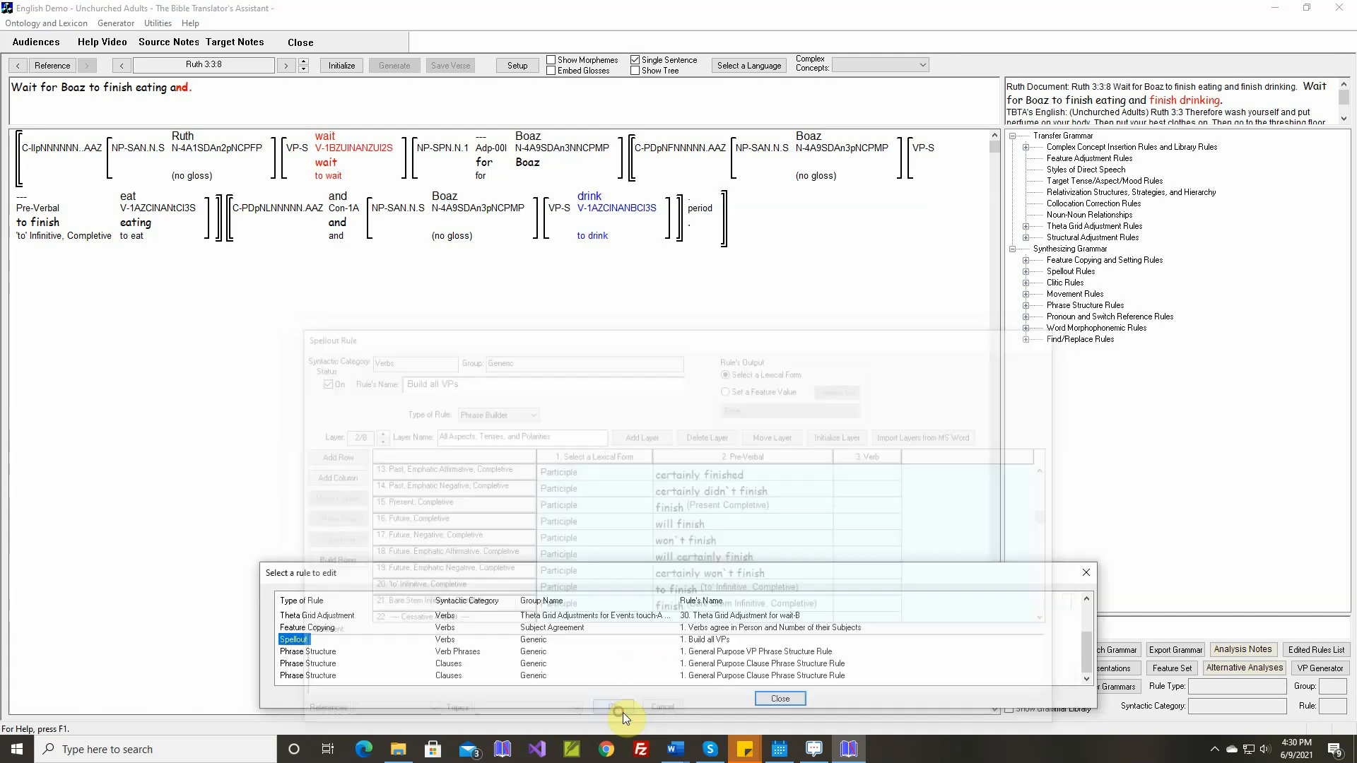
Regenerate Ruth 3:3:8 and generate the whole verse Ruth 3:3 with Single Sentence turned off.
left_click(783, 699)
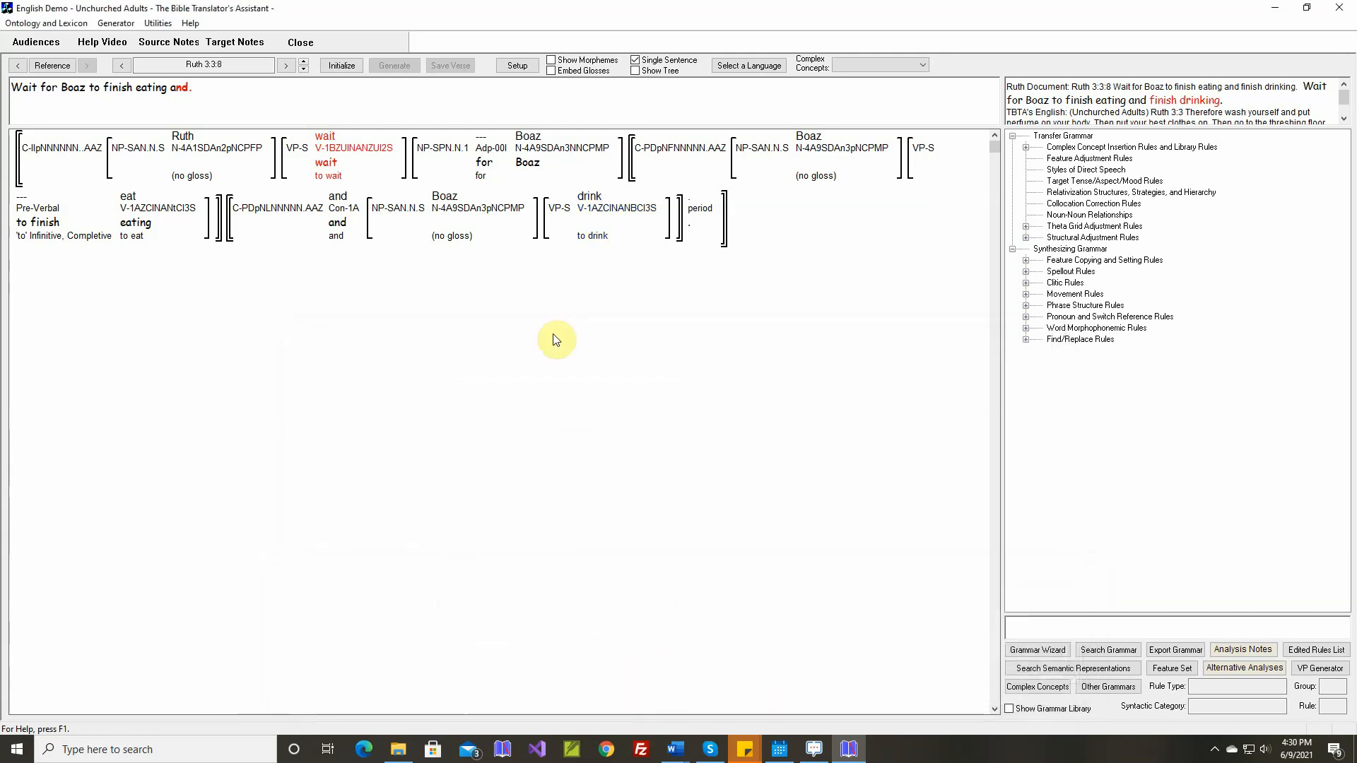
left_click(341, 66)
left_click(394, 67)
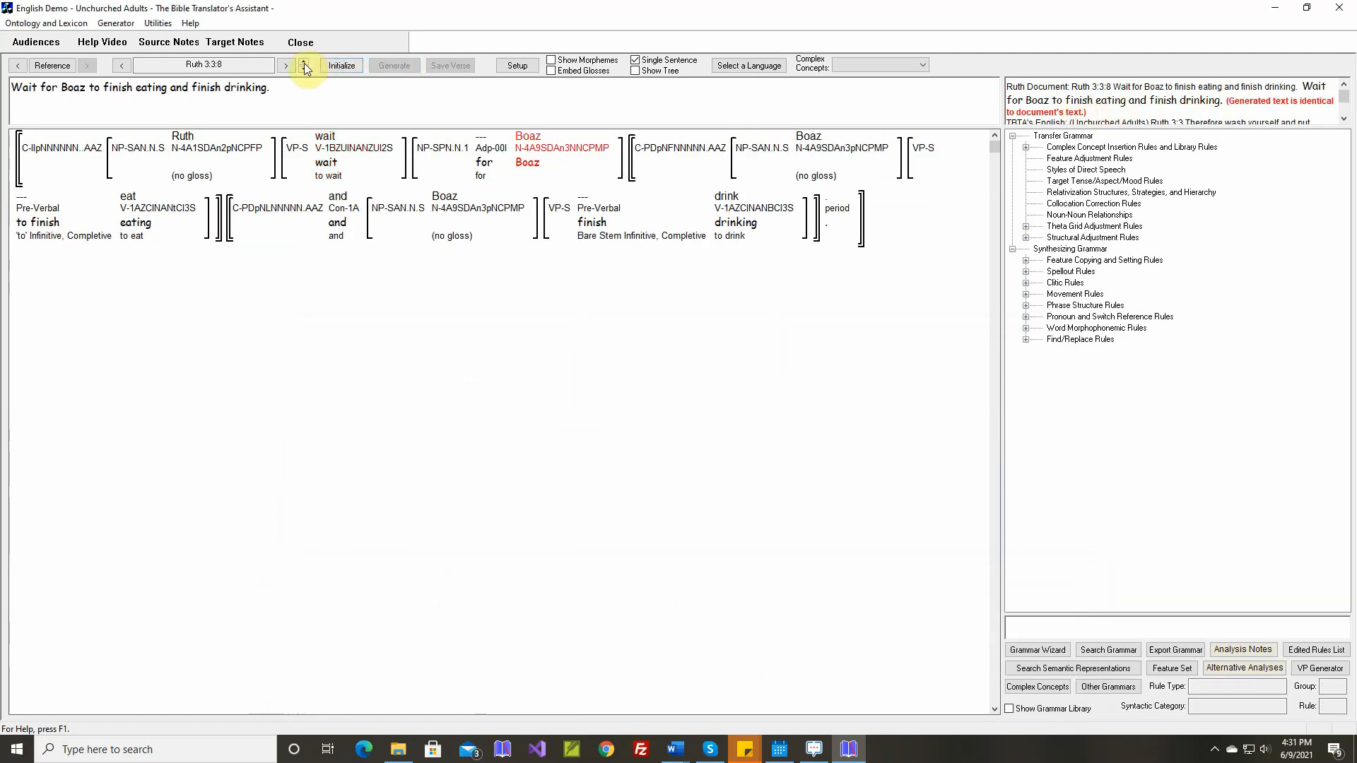
left_click(636, 61)
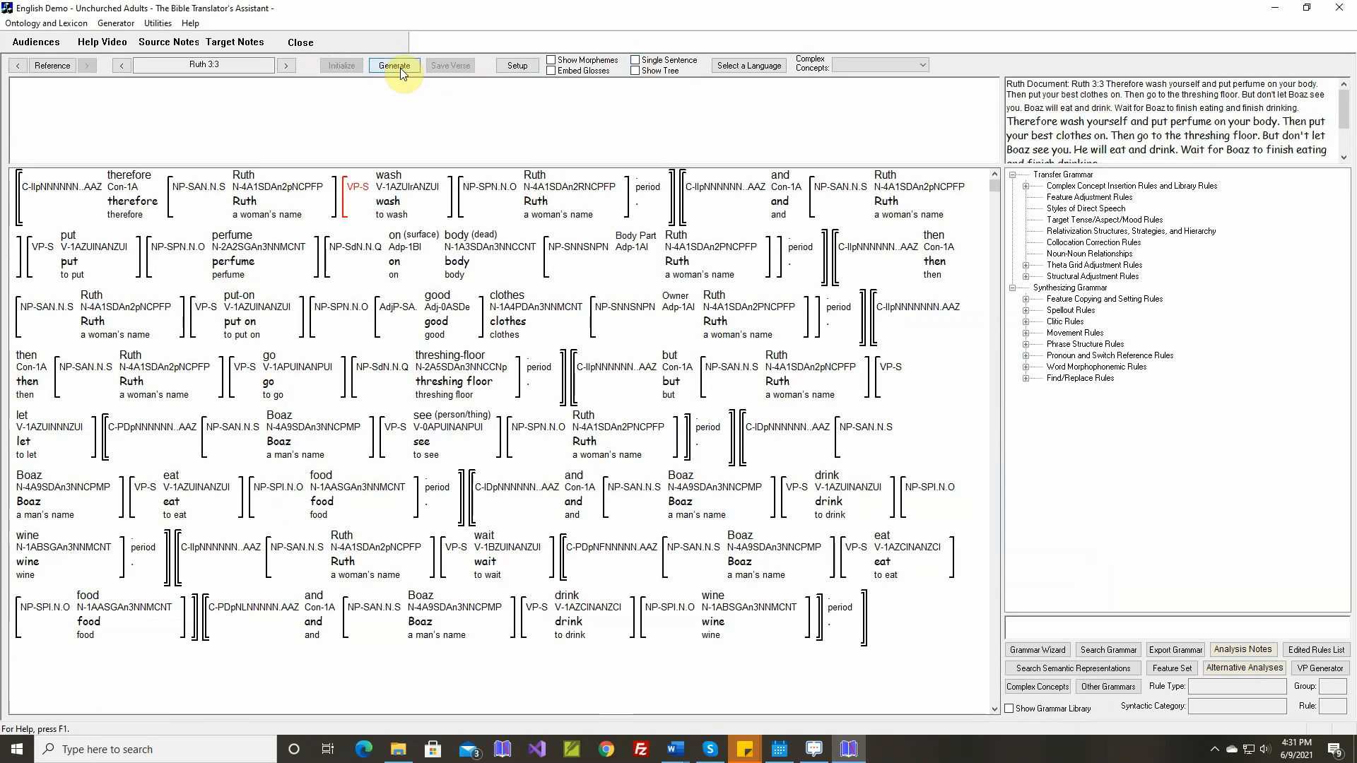
left_click(396, 67)
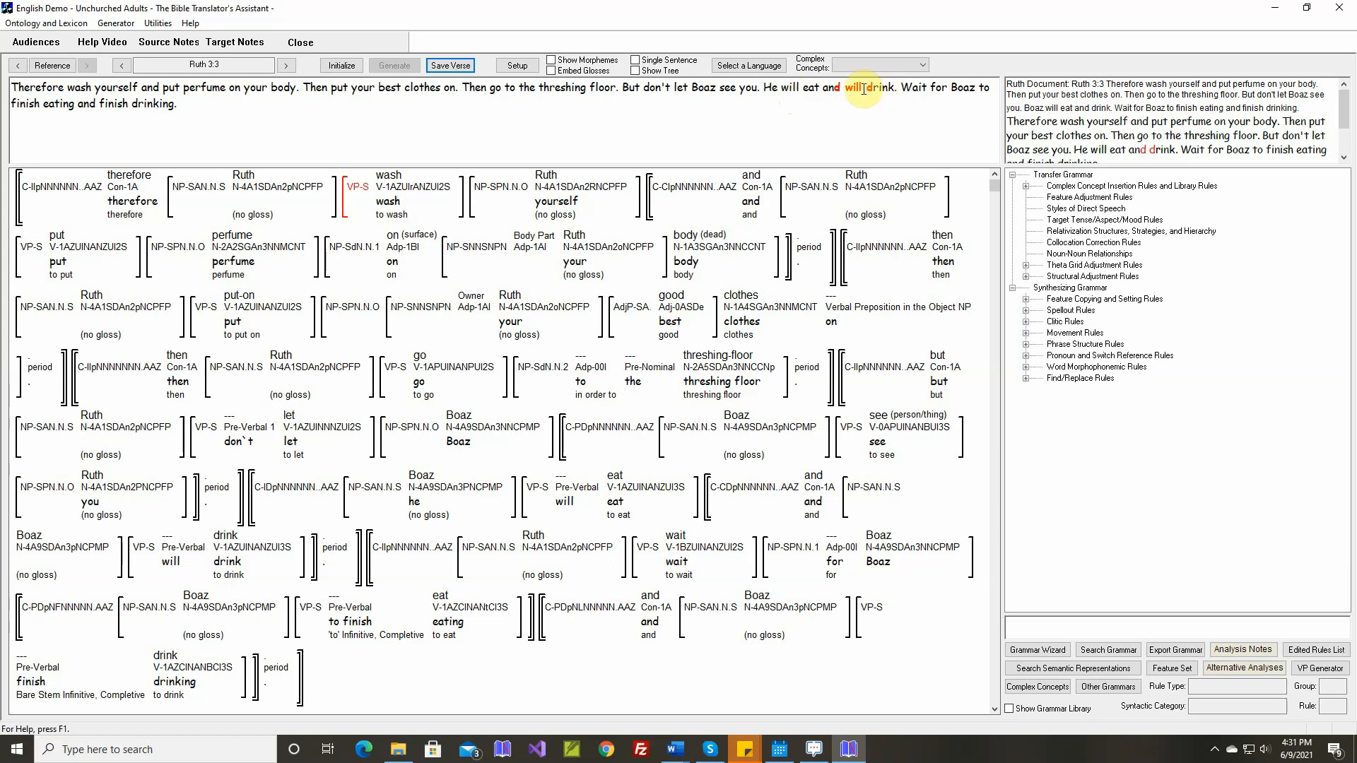
Open the Combine Sentences structural adjustment rule that applied to the coordinate clause starting with "and" in "He will eat and will drink".
double_click(832, 88)
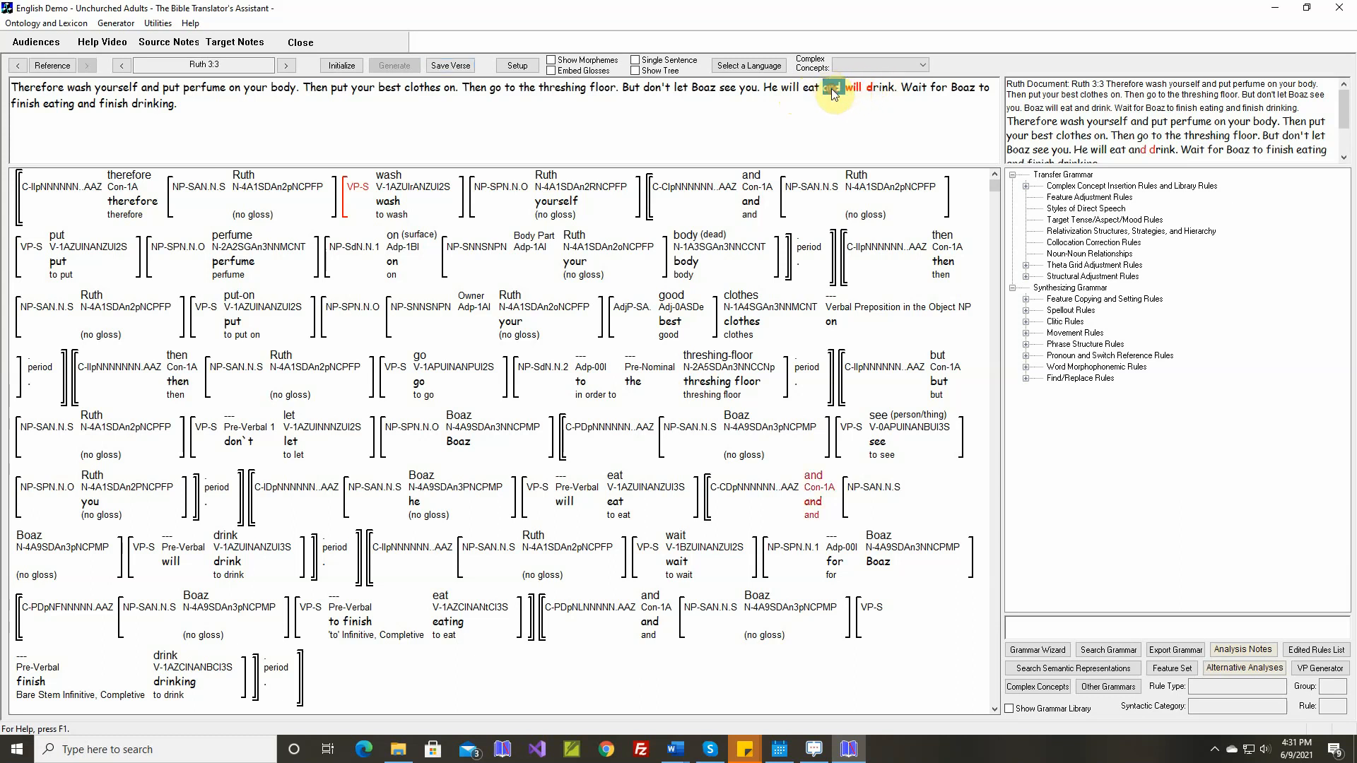
mouse_move(723, 504)
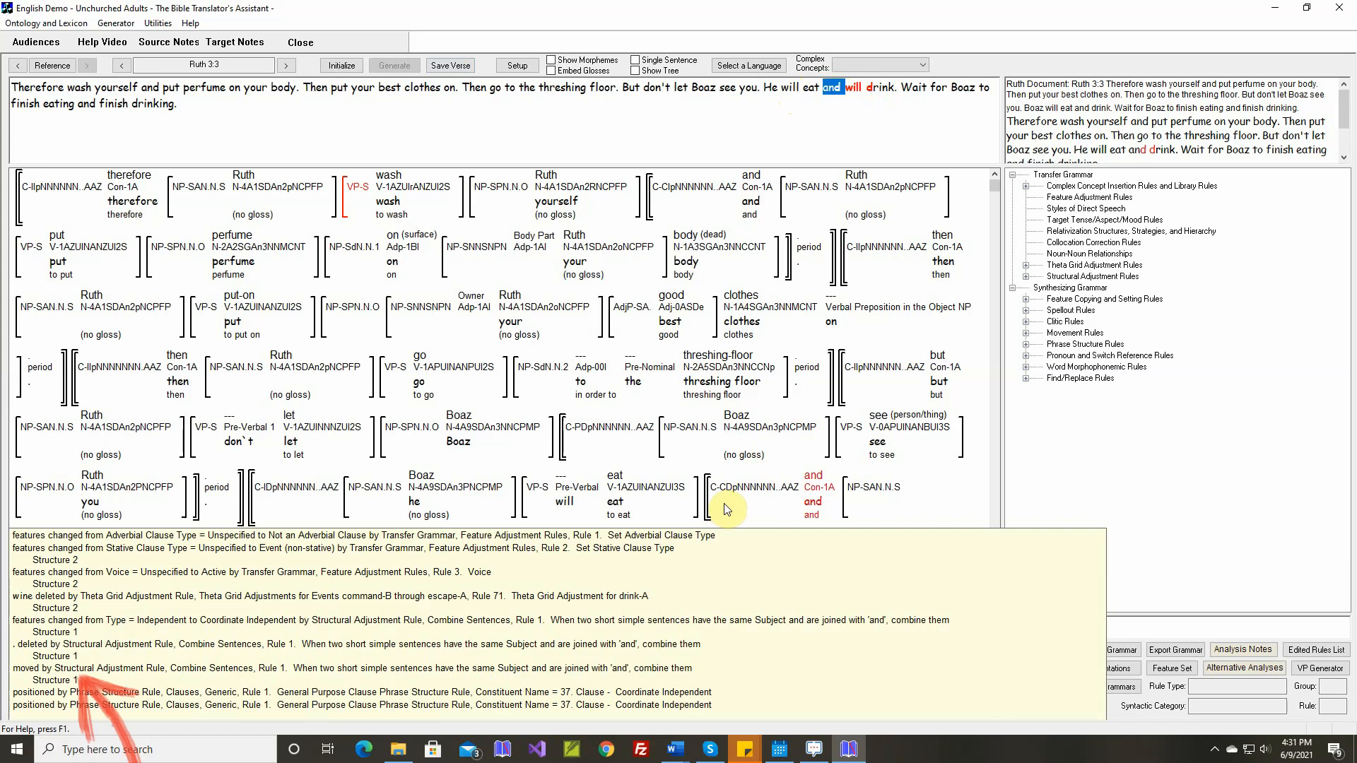
right_click(724, 505)
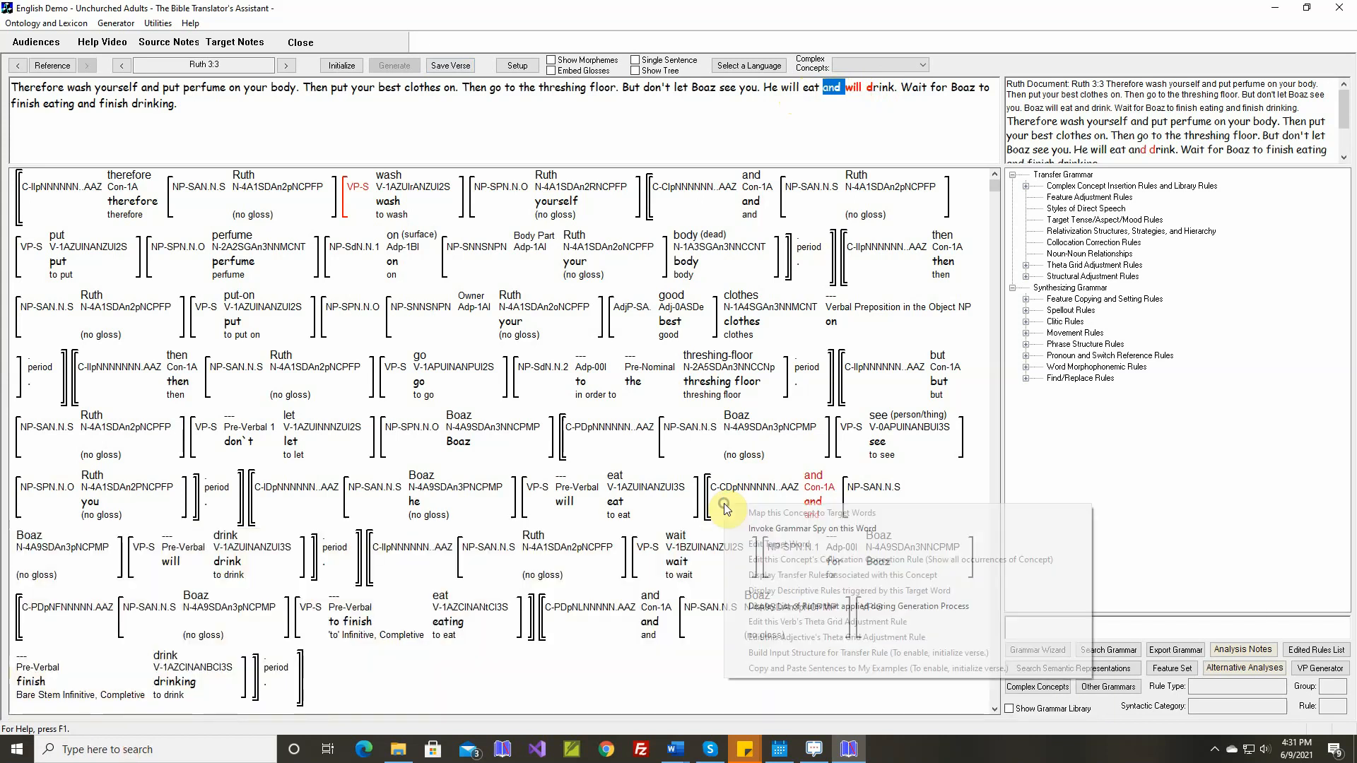
left_click(759, 608)
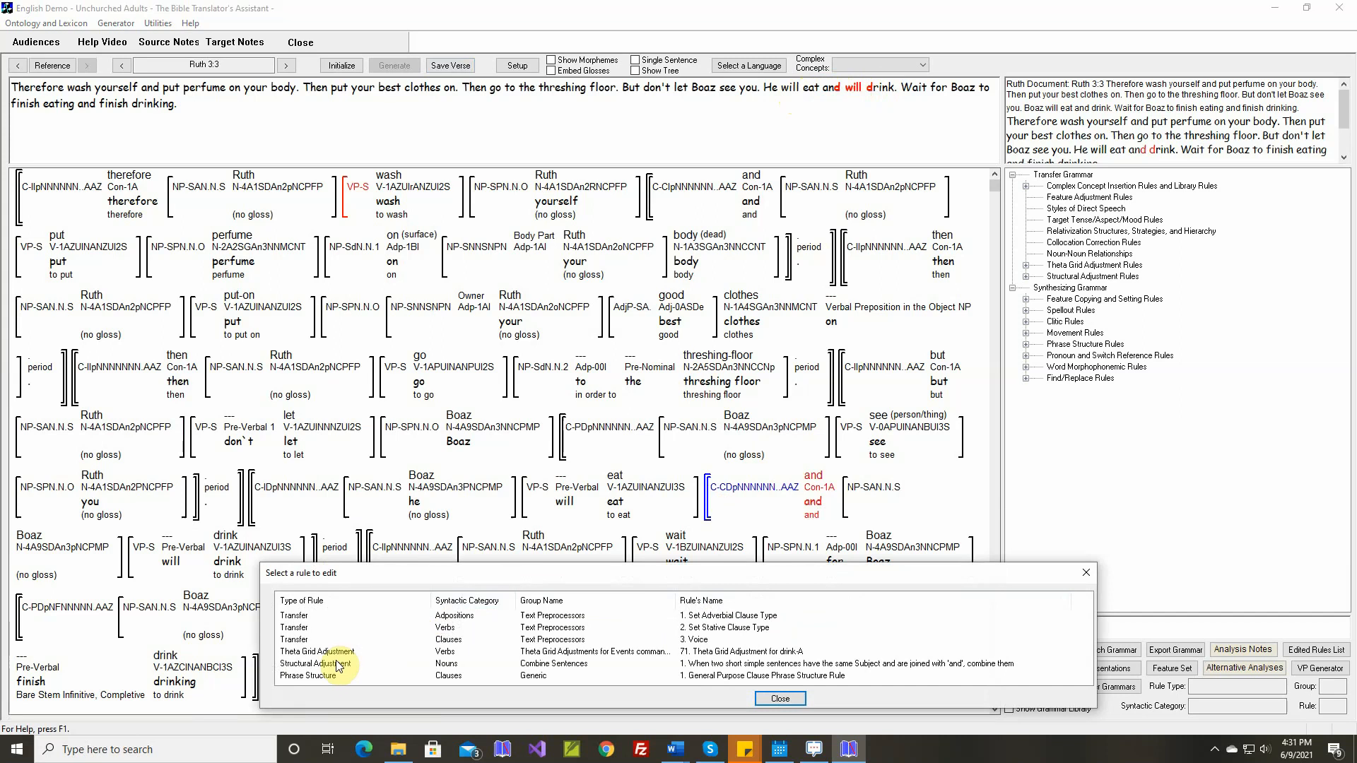
double_click(338, 666)
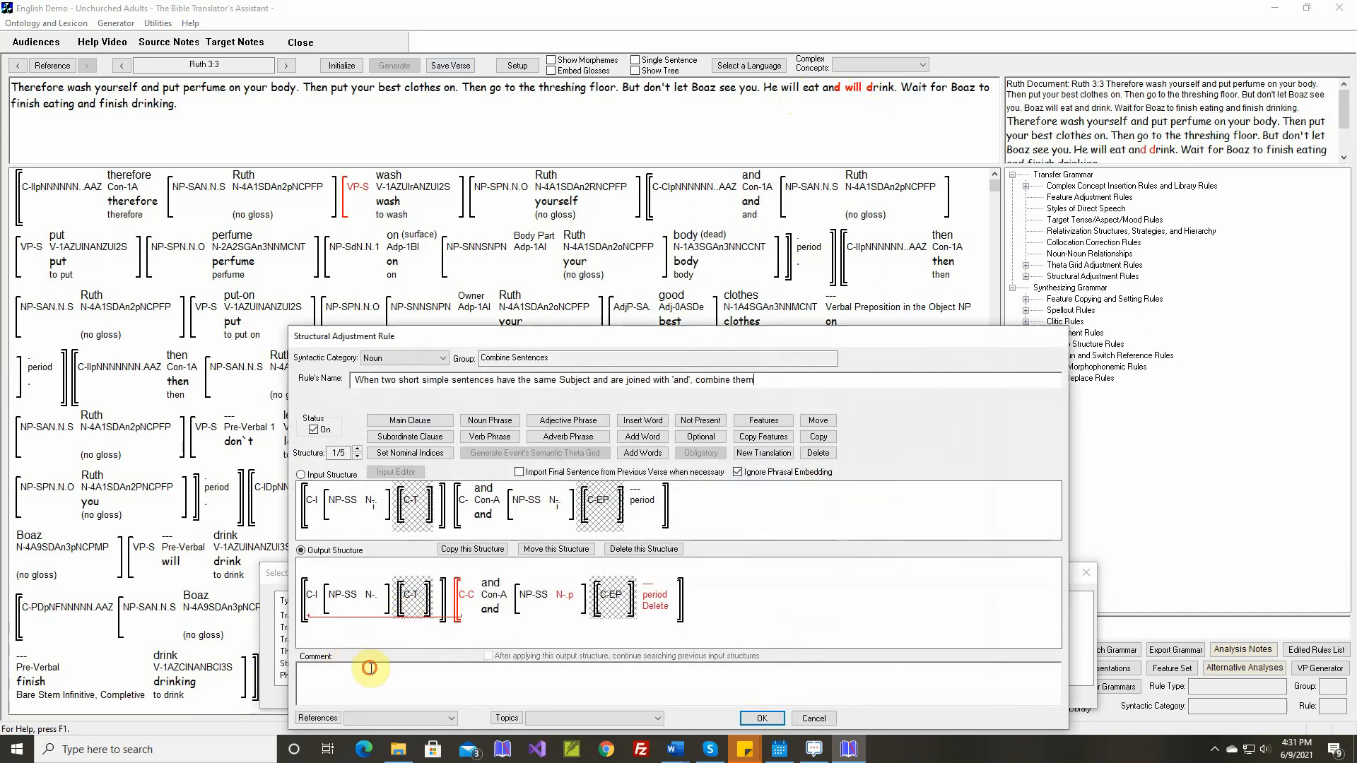
Comment the rule's first structure with "Two short simple sentences and each has one Subject NP.".
left_click(359, 450)
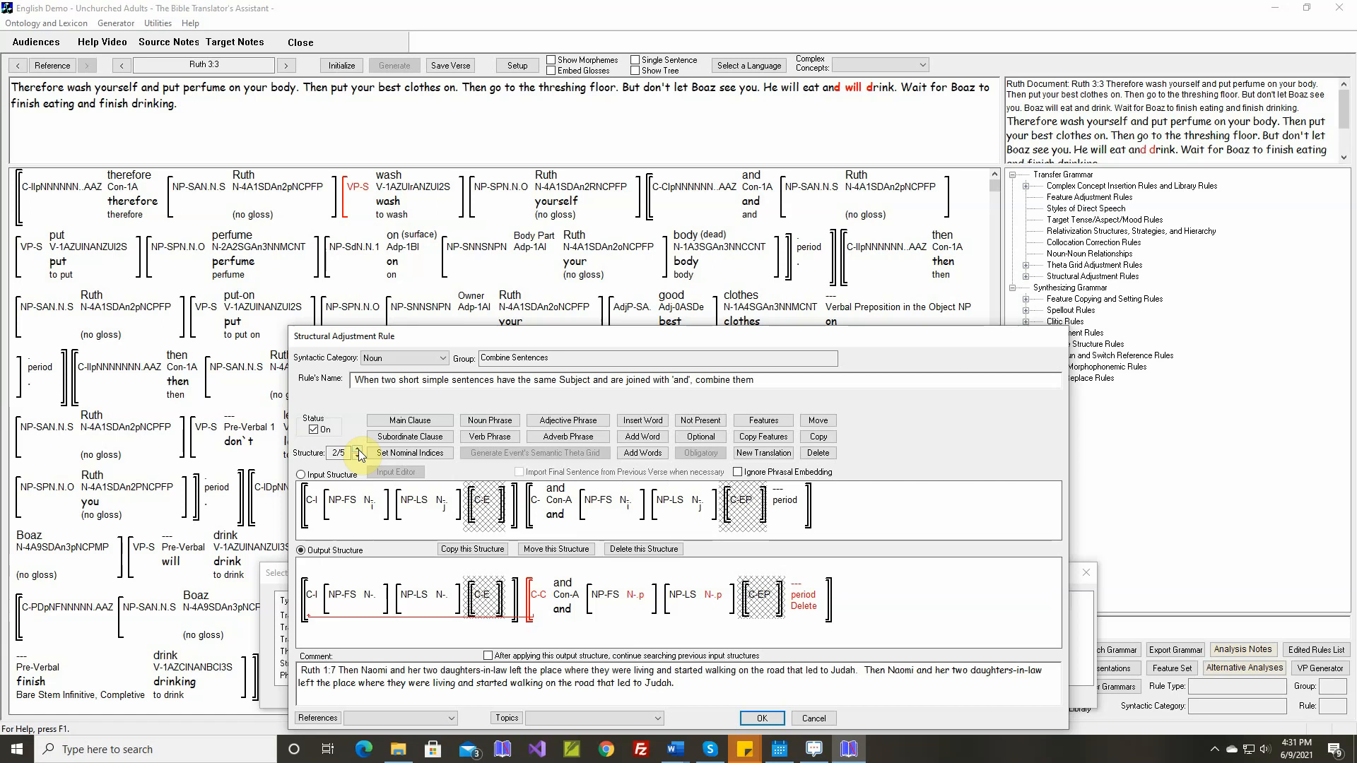
left_click(357, 456)
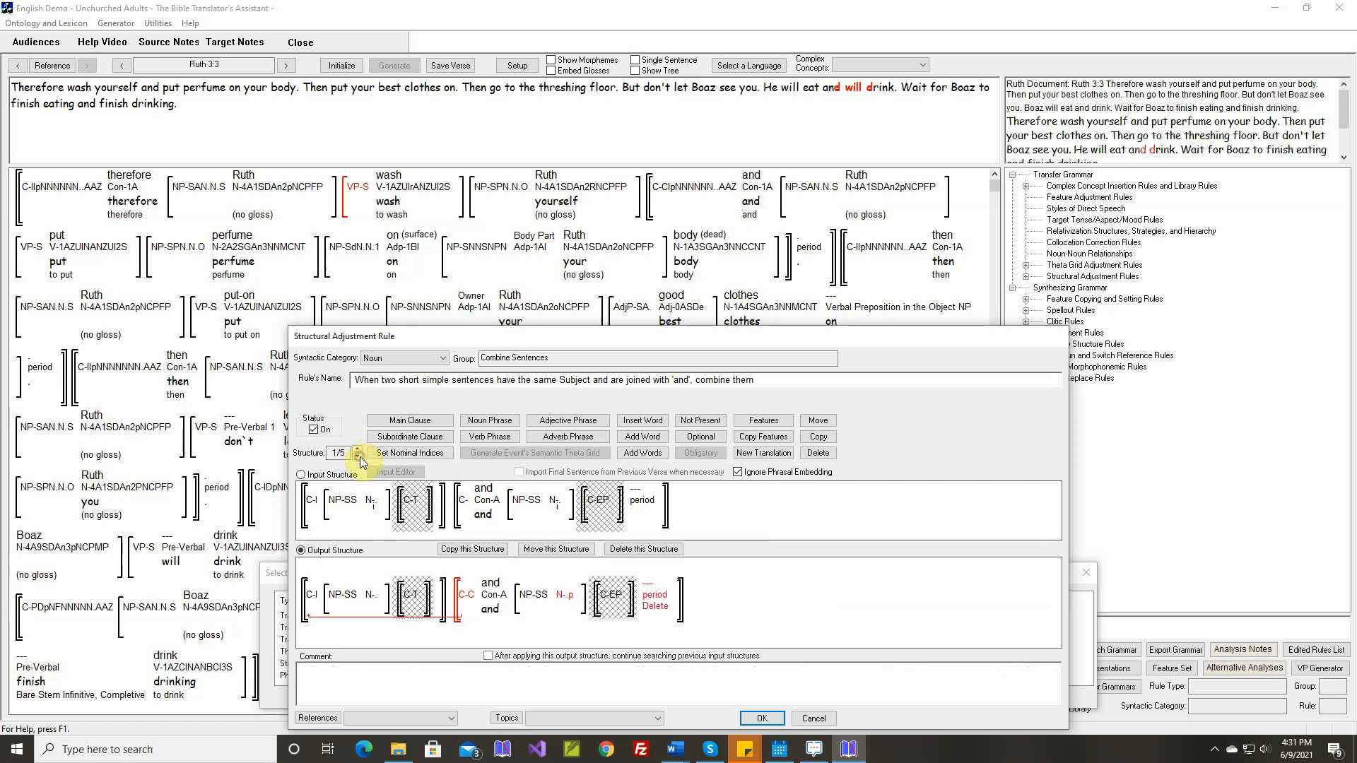
left_click(371, 666)
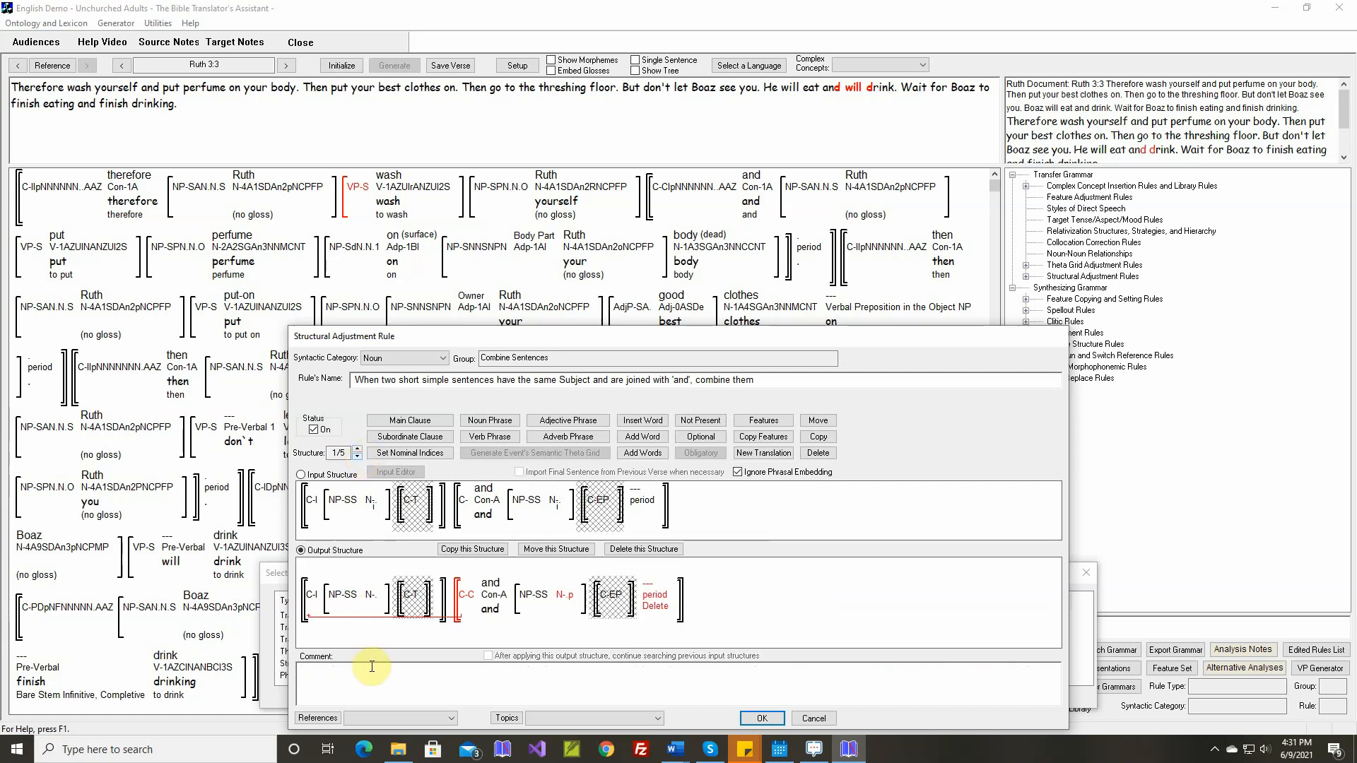
type("T")
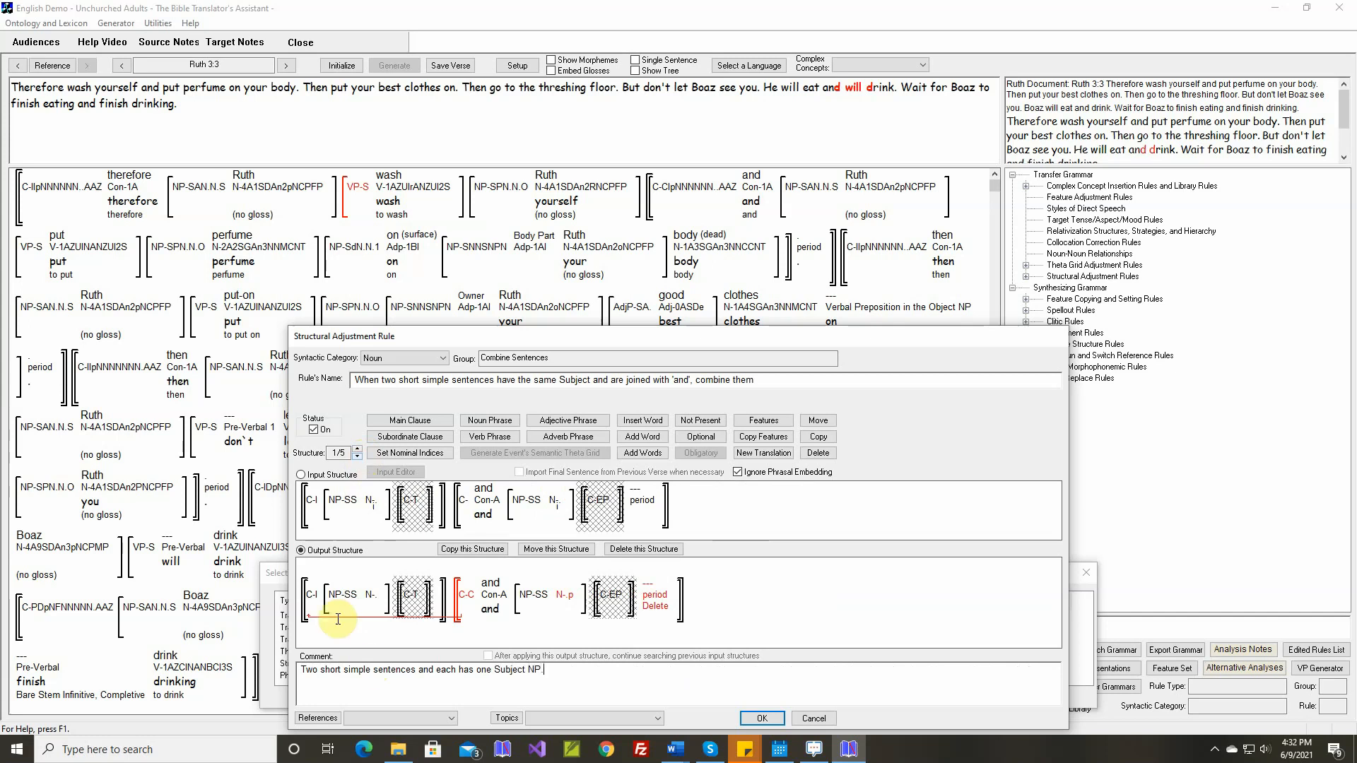
Begin the second structure's comment with "If there are two Subject NPs, use this structure." ahead of the Ruth 1:7 example.
left_click(357, 449)
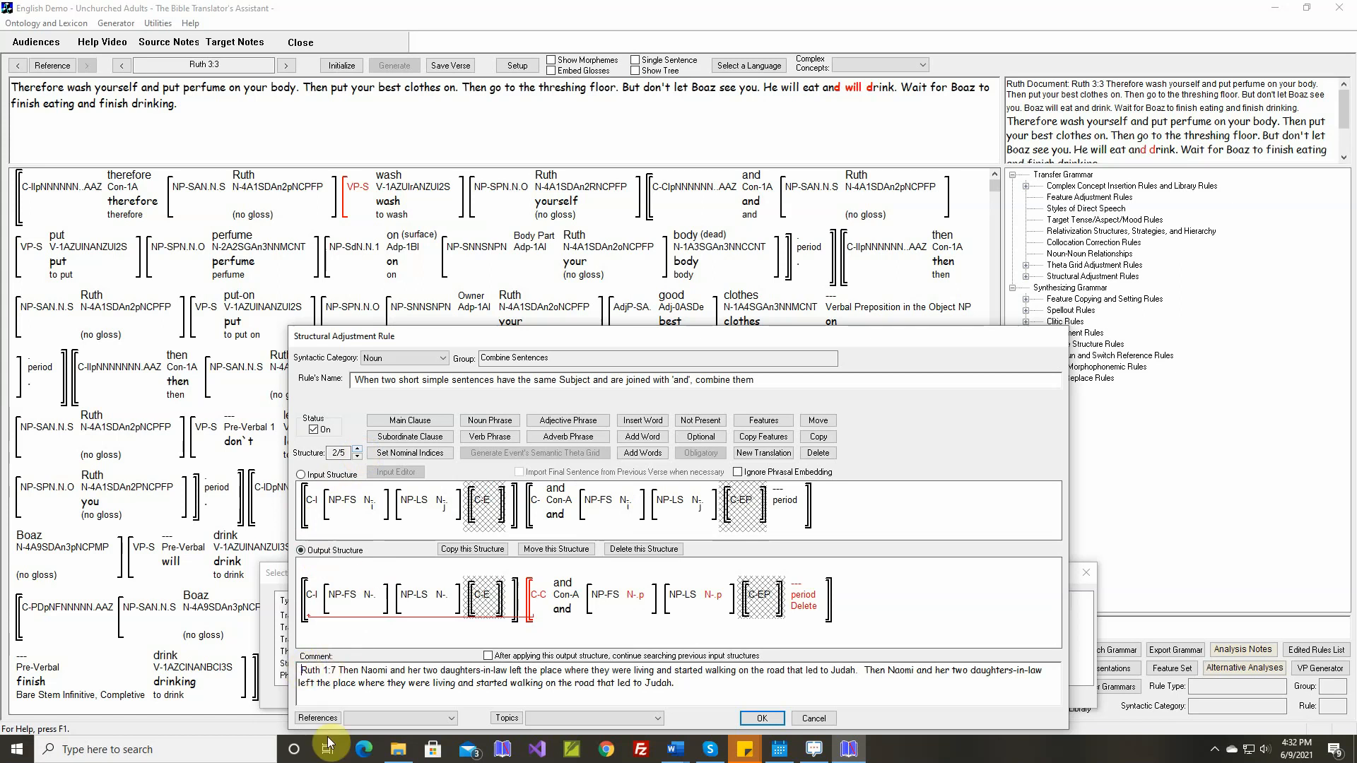
type("If there are t")
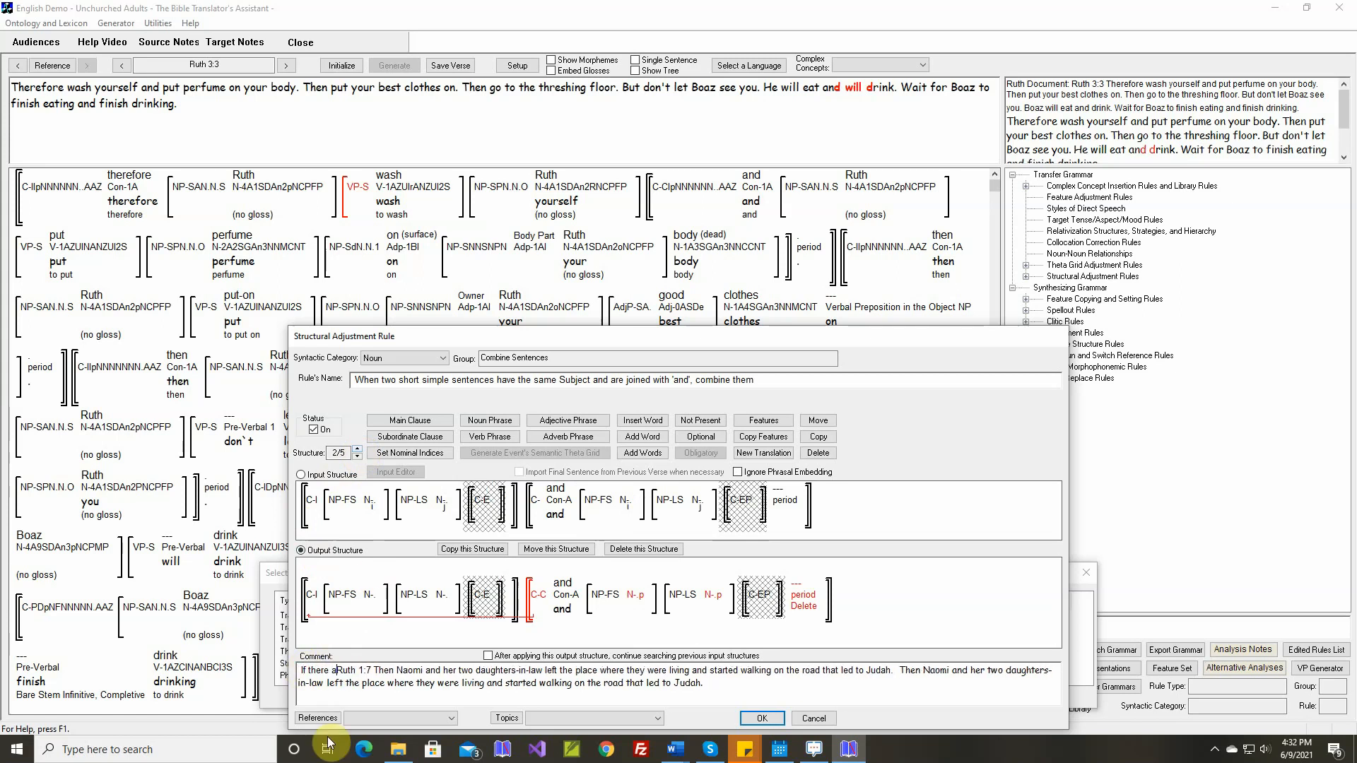
type("wo")
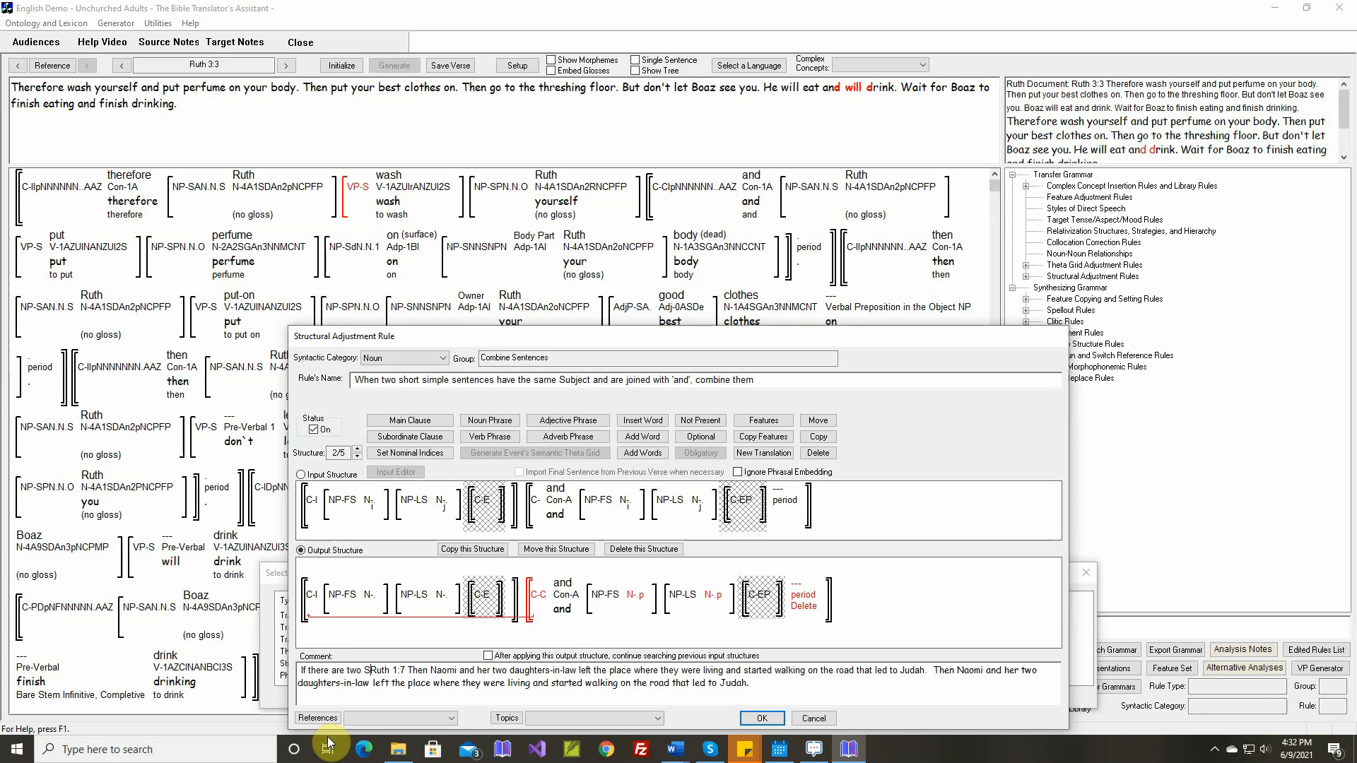
type(" Subject NPs, use th")
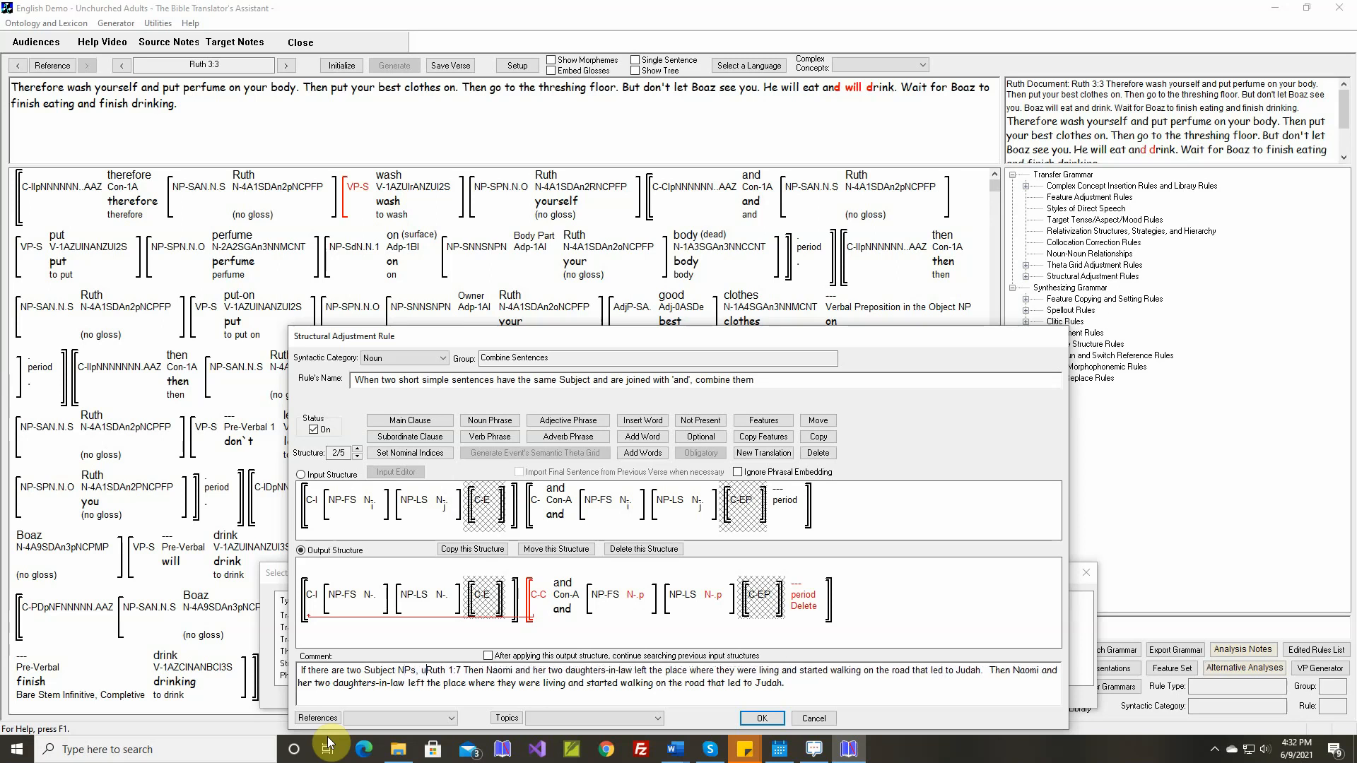
type("is structure ")
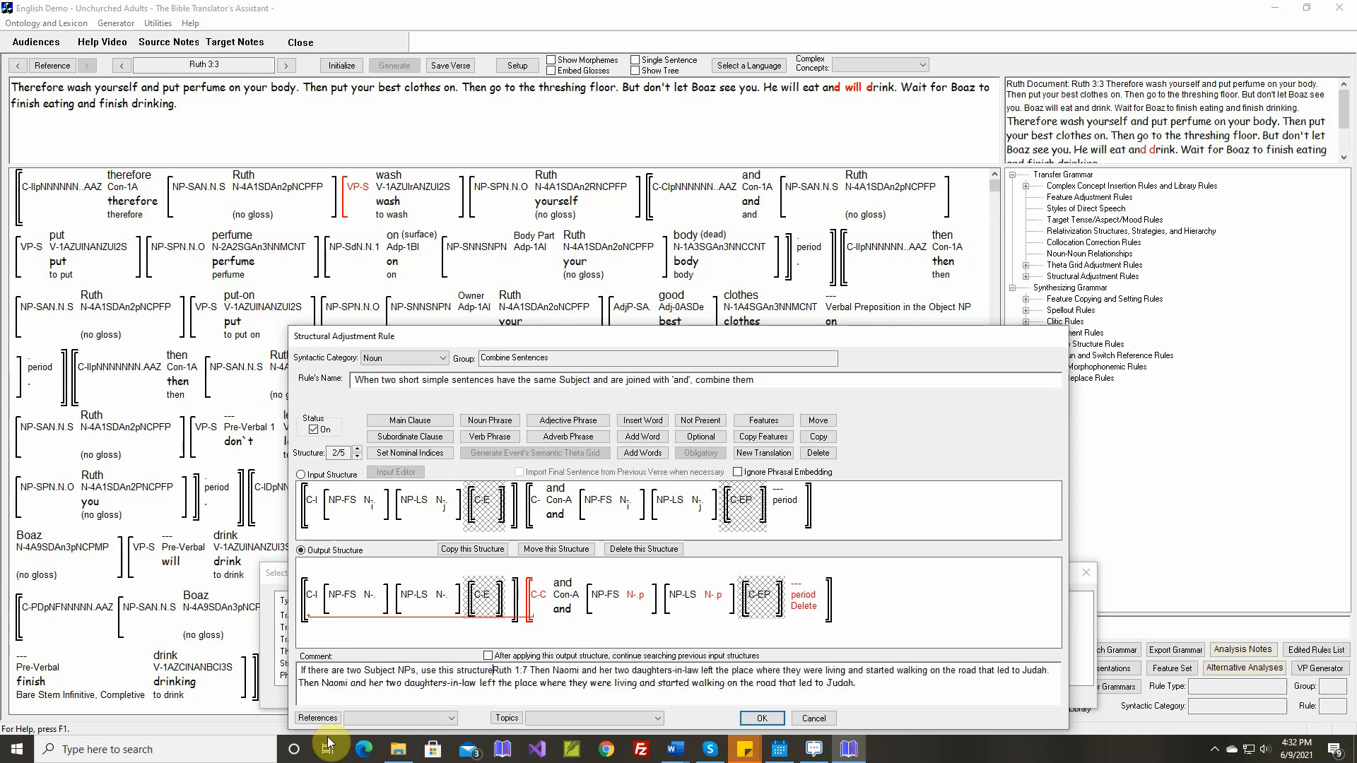
type(".")
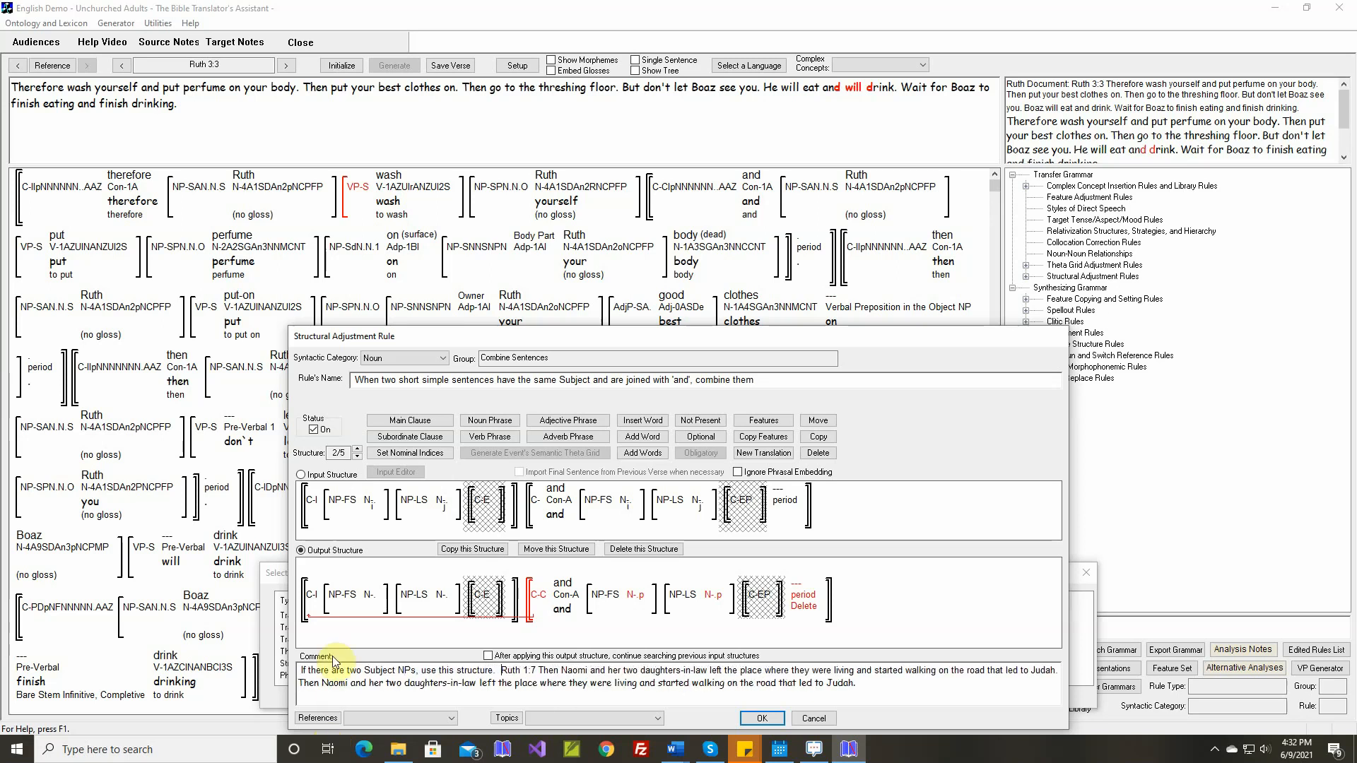
Copy the first structure and add a verb phrase after the subject noun phrase in both clauses of the copy.
left_click(358, 458)
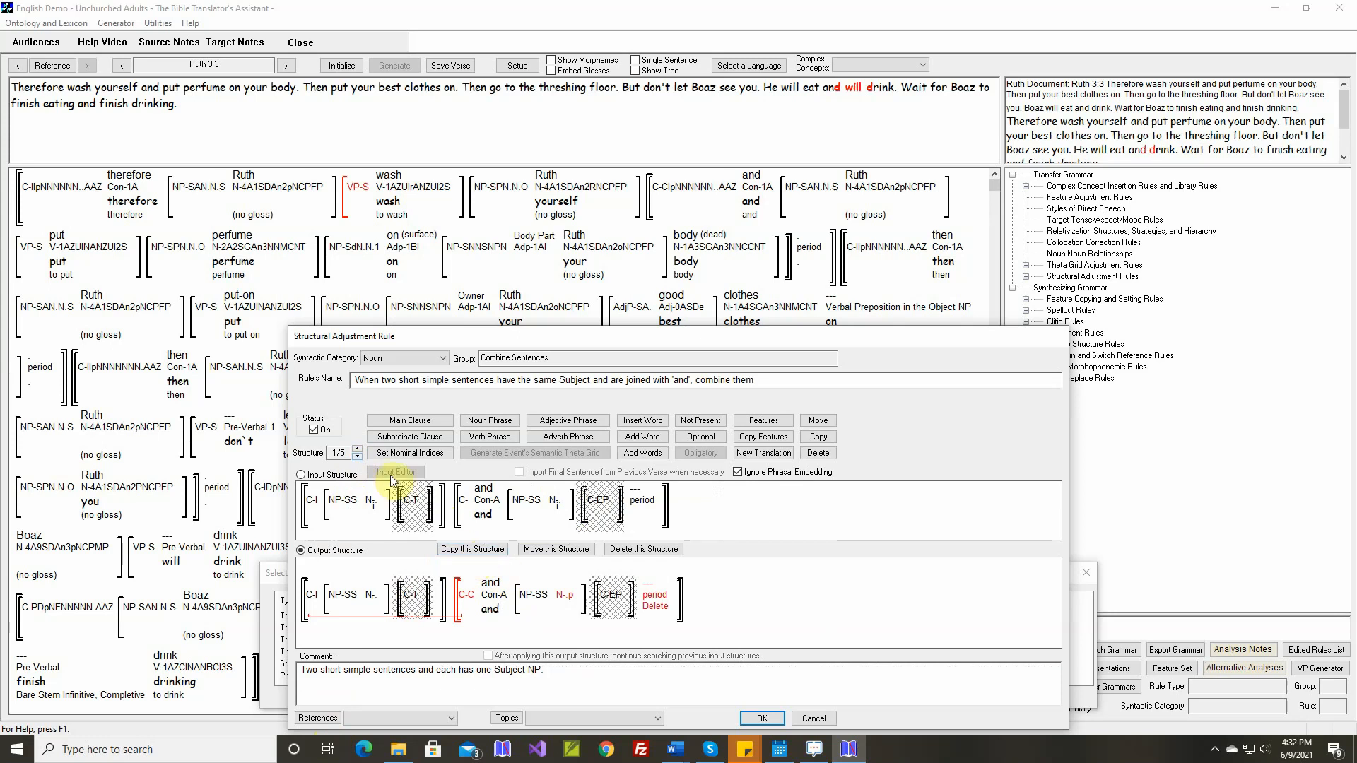
left_click(467, 548)
left_click(714, 566)
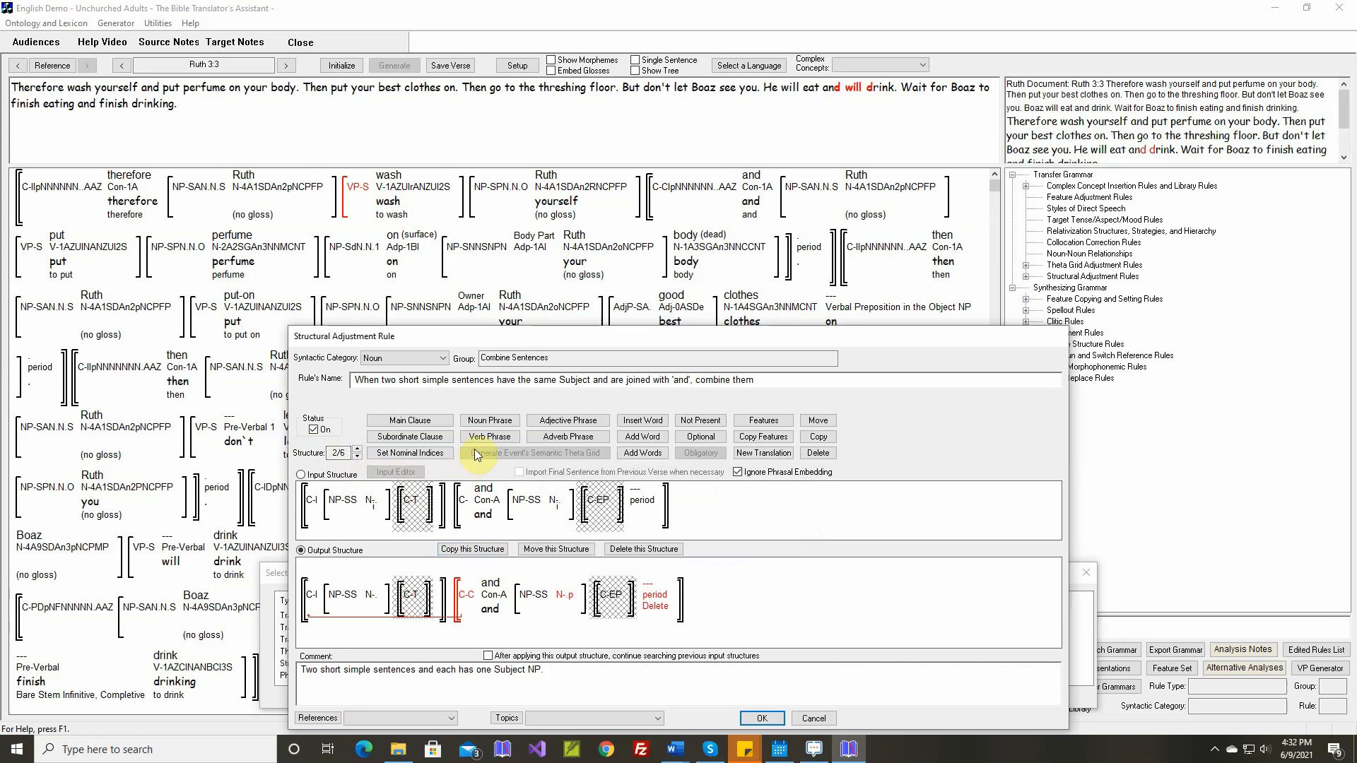
left_click(489, 437)
left_click(396, 508)
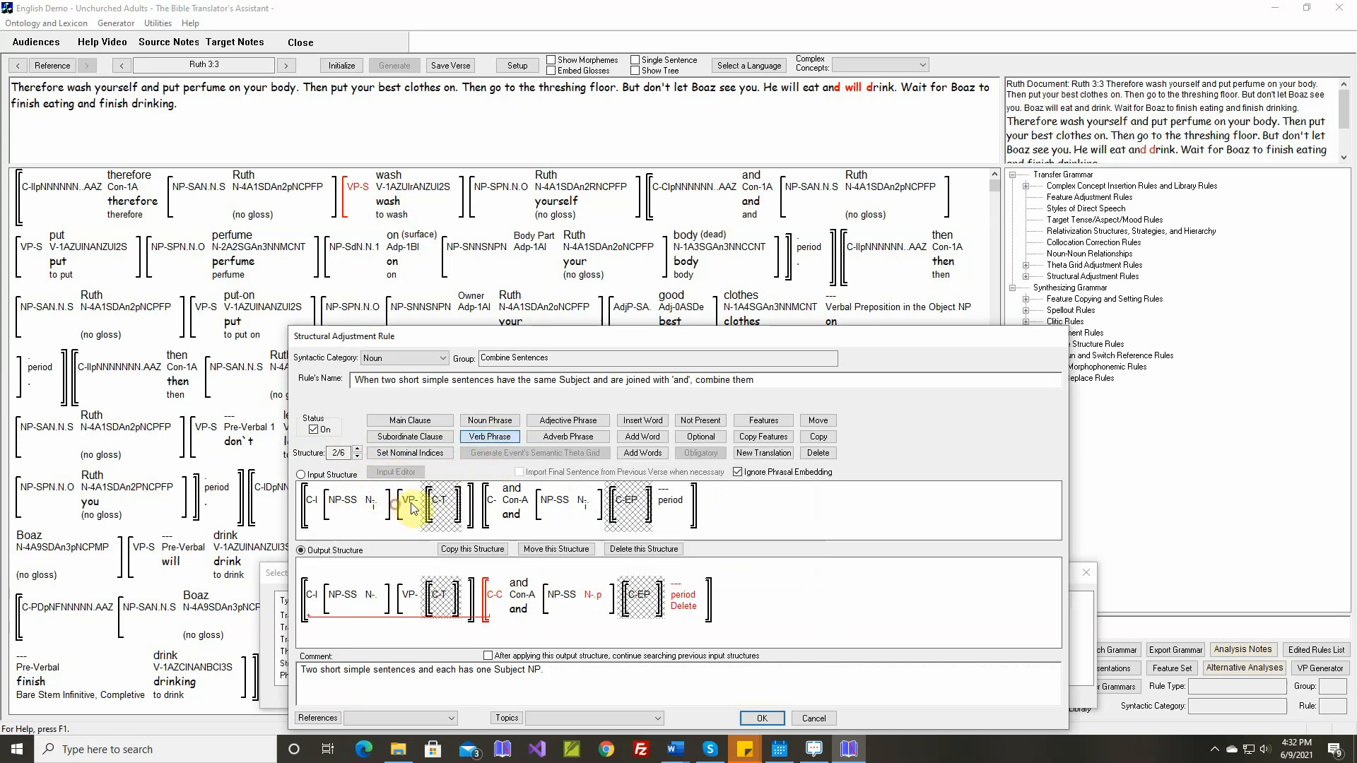
left_click(620, 513)
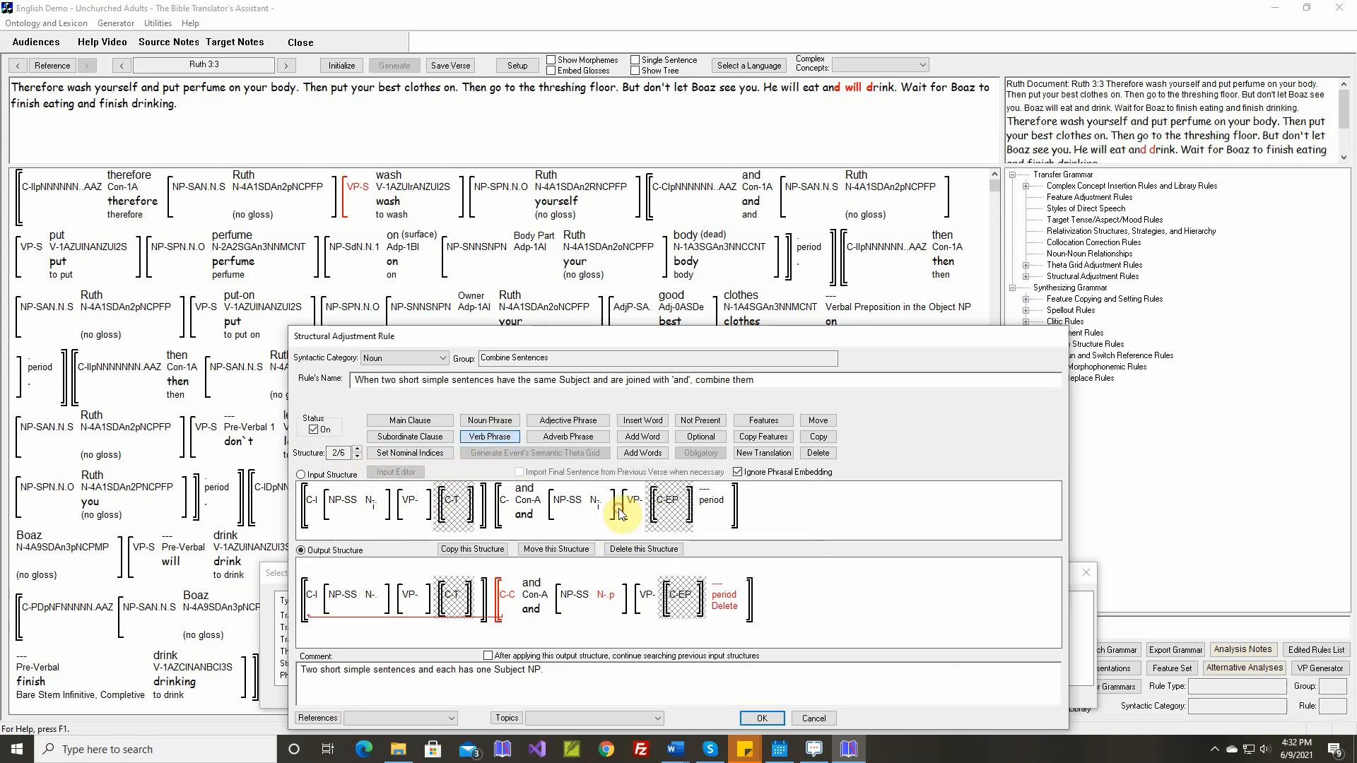
Insert an unspecified source concept of the Verbs category into each of the two new verb phrases.
left_click(651, 424)
left_click(423, 505)
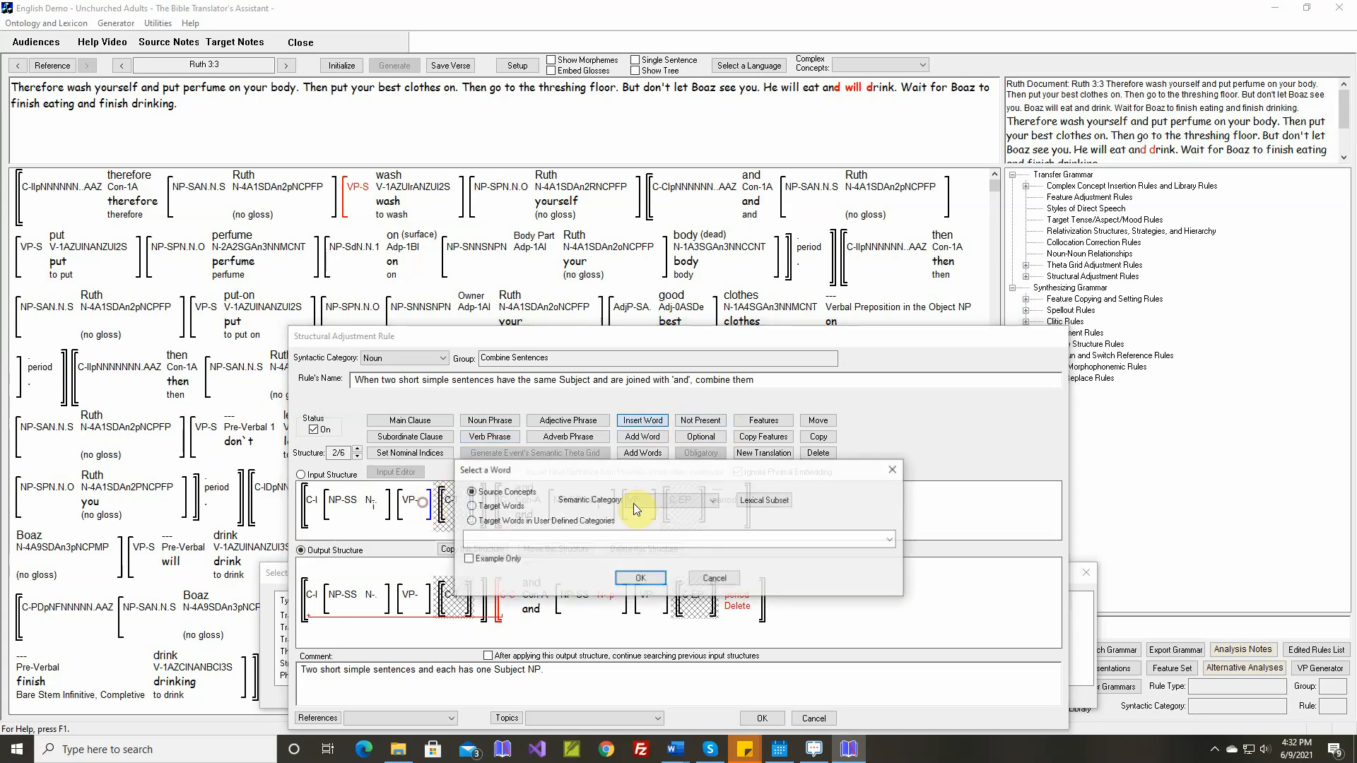
left_click(669, 503)
left_click(639, 524)
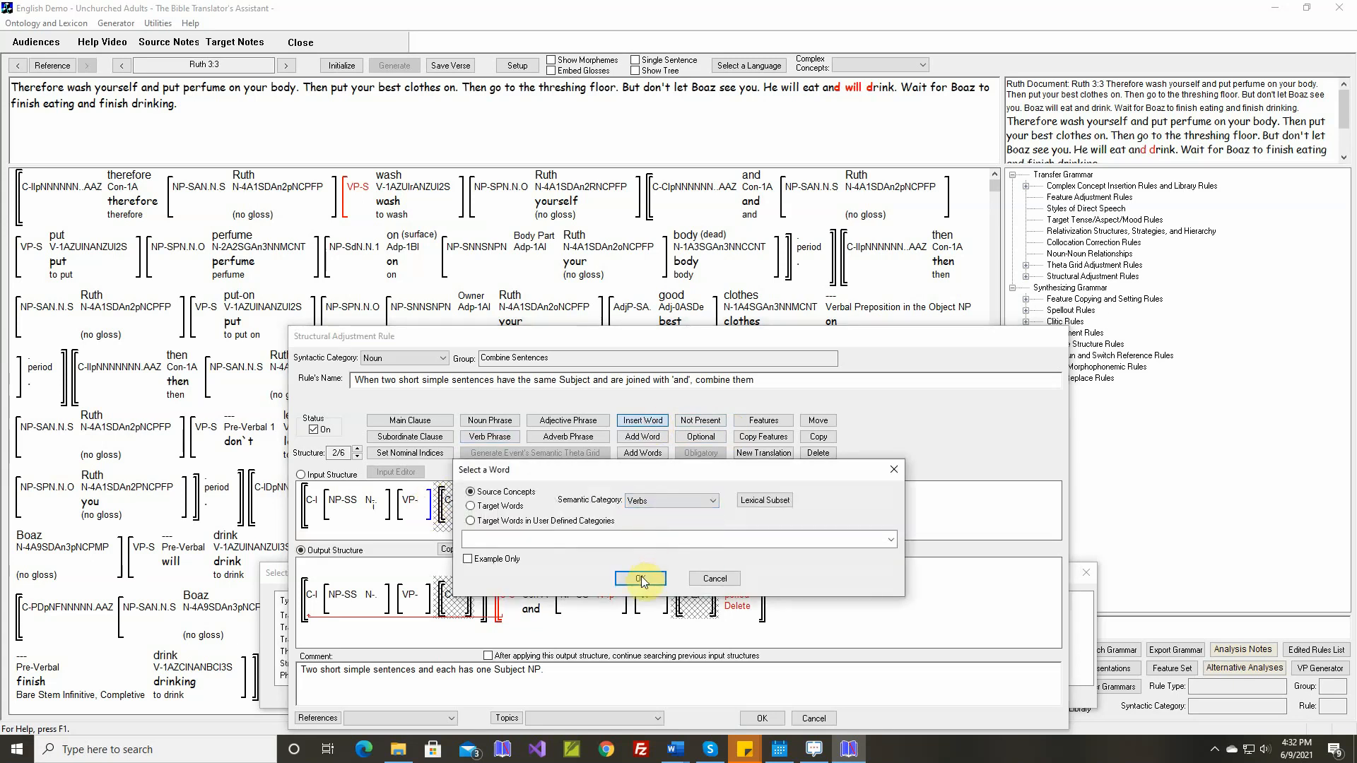
left_click(641, 578)
left_click(665, 502)
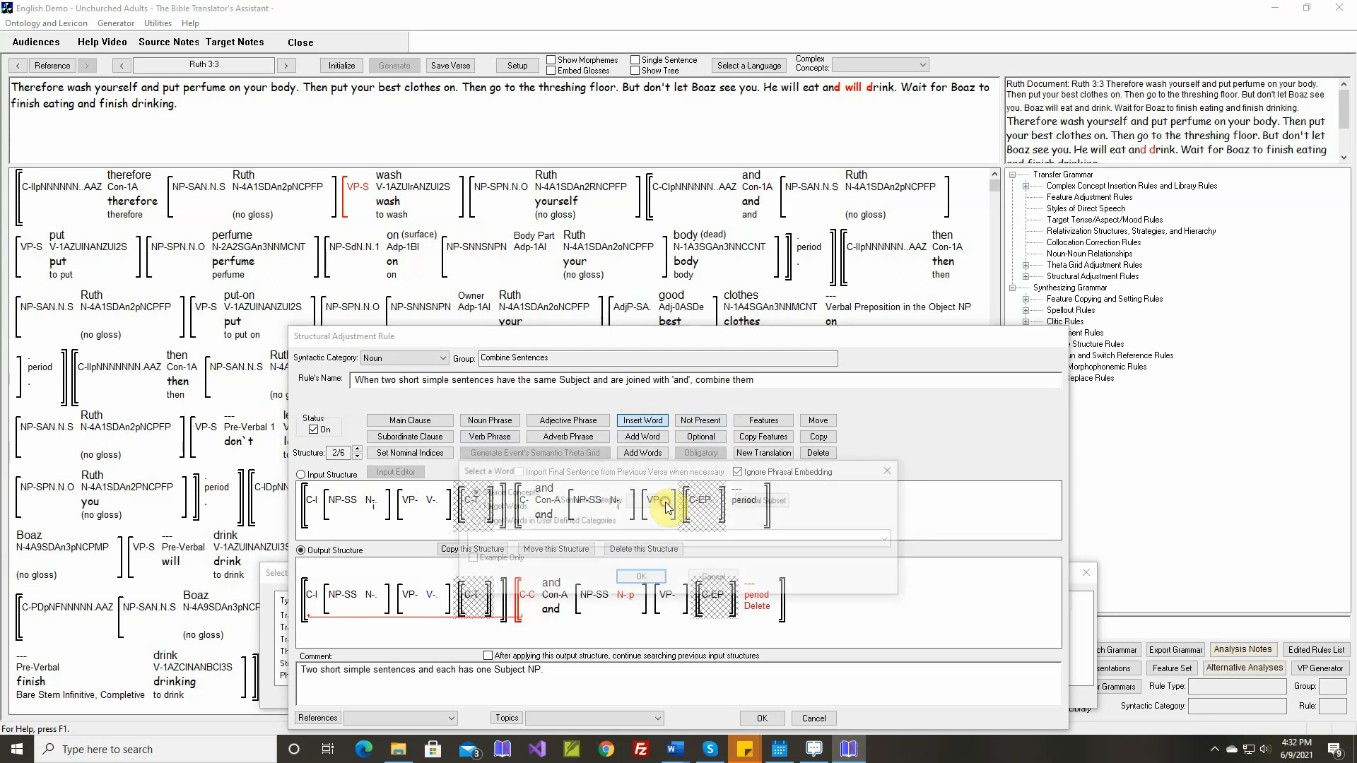
left_click(712, 502)
left_click(642, 526)
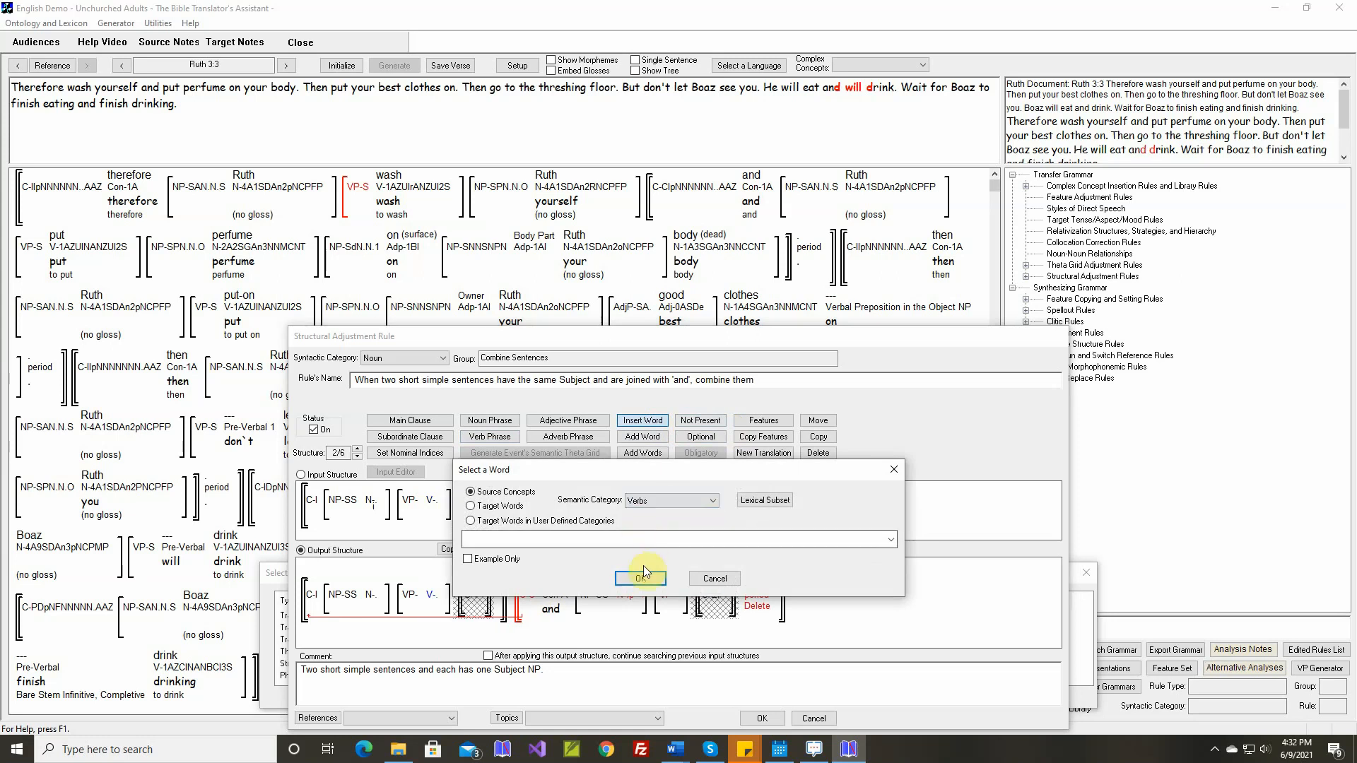
left_click(641, 577)
Set the Target Tense & Form of both verbs in the copied input structure to Future.
left_click(763, 420)
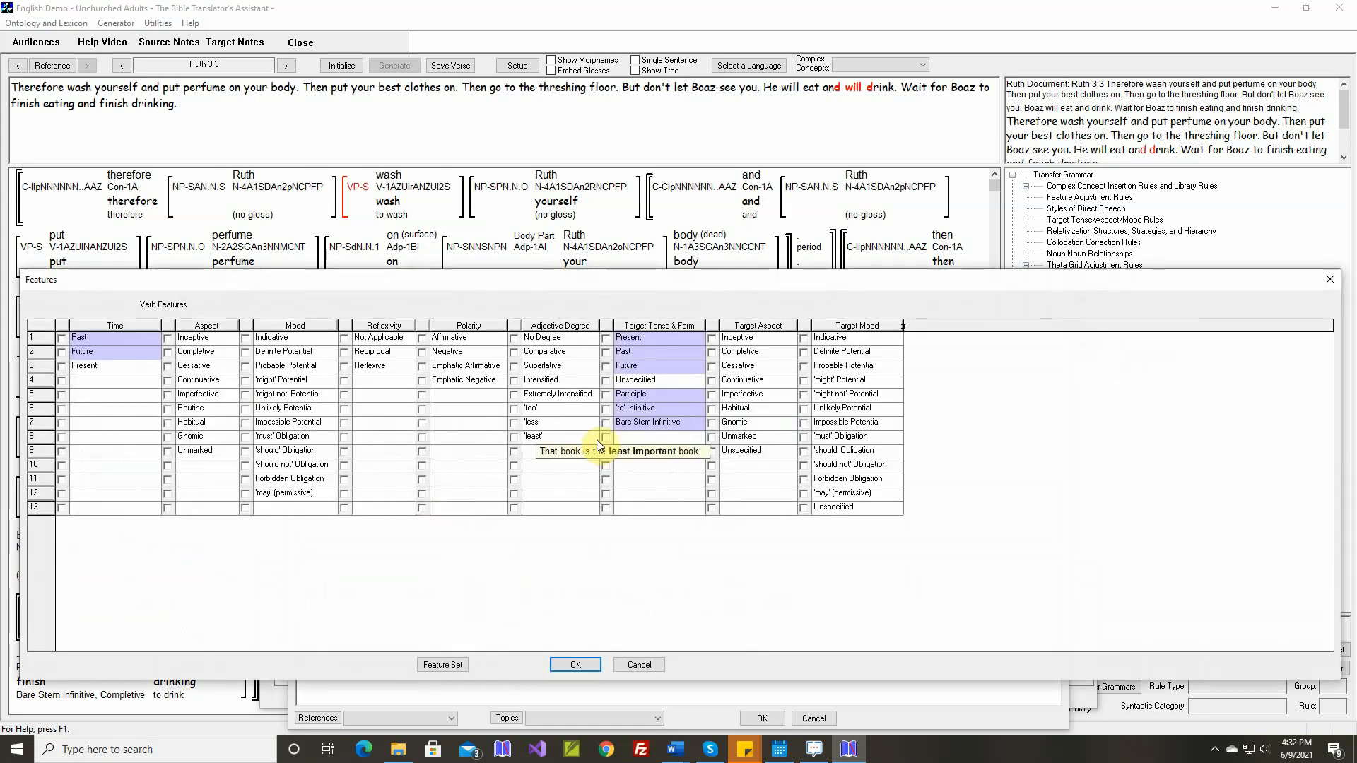
left_click(606, 366)
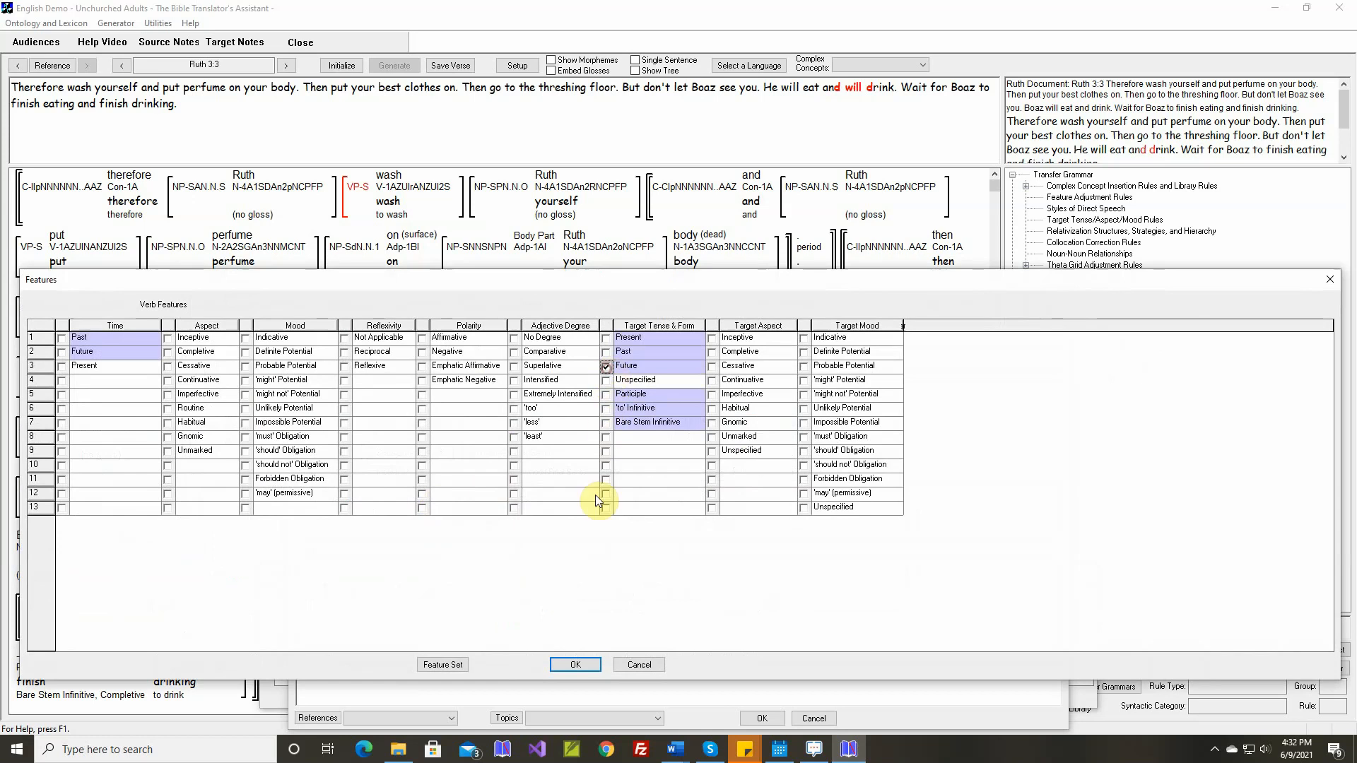
left_click(572, 663)
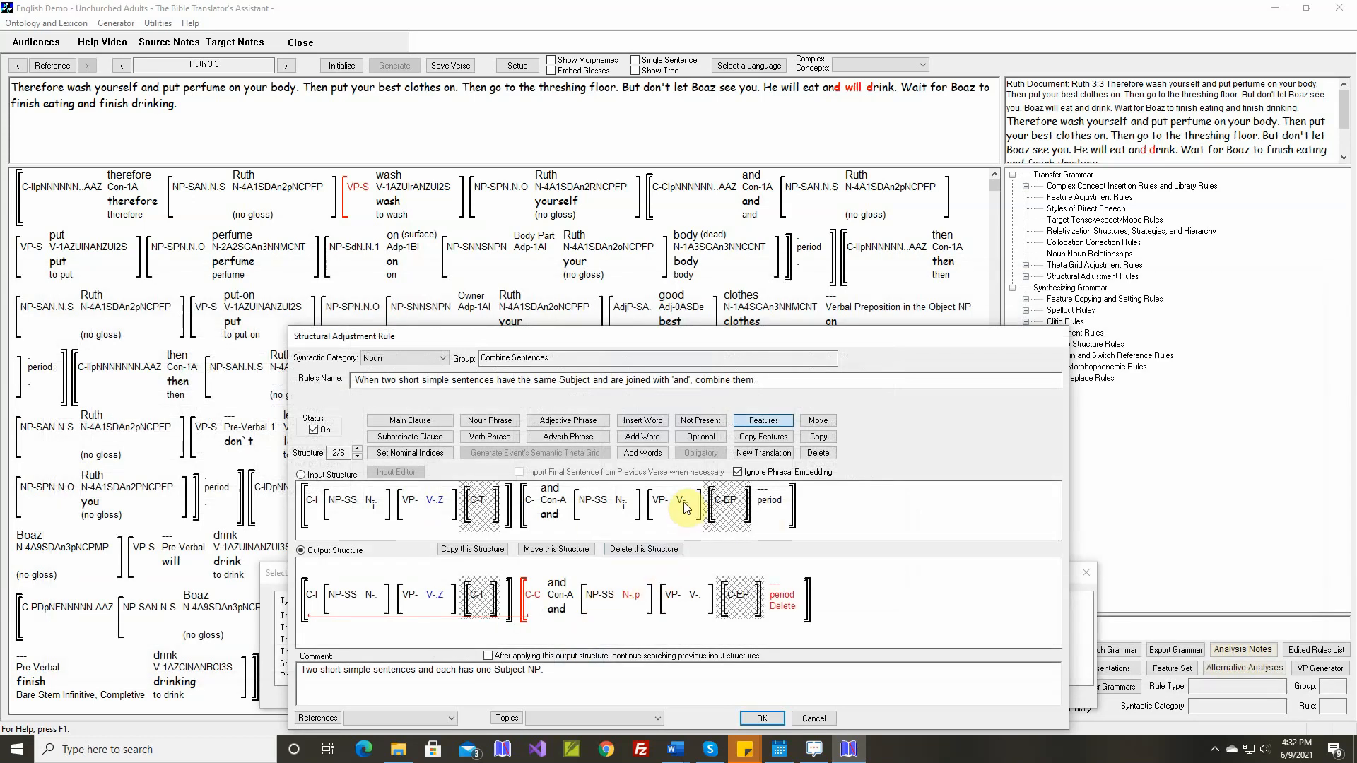
double_click(685, 503)
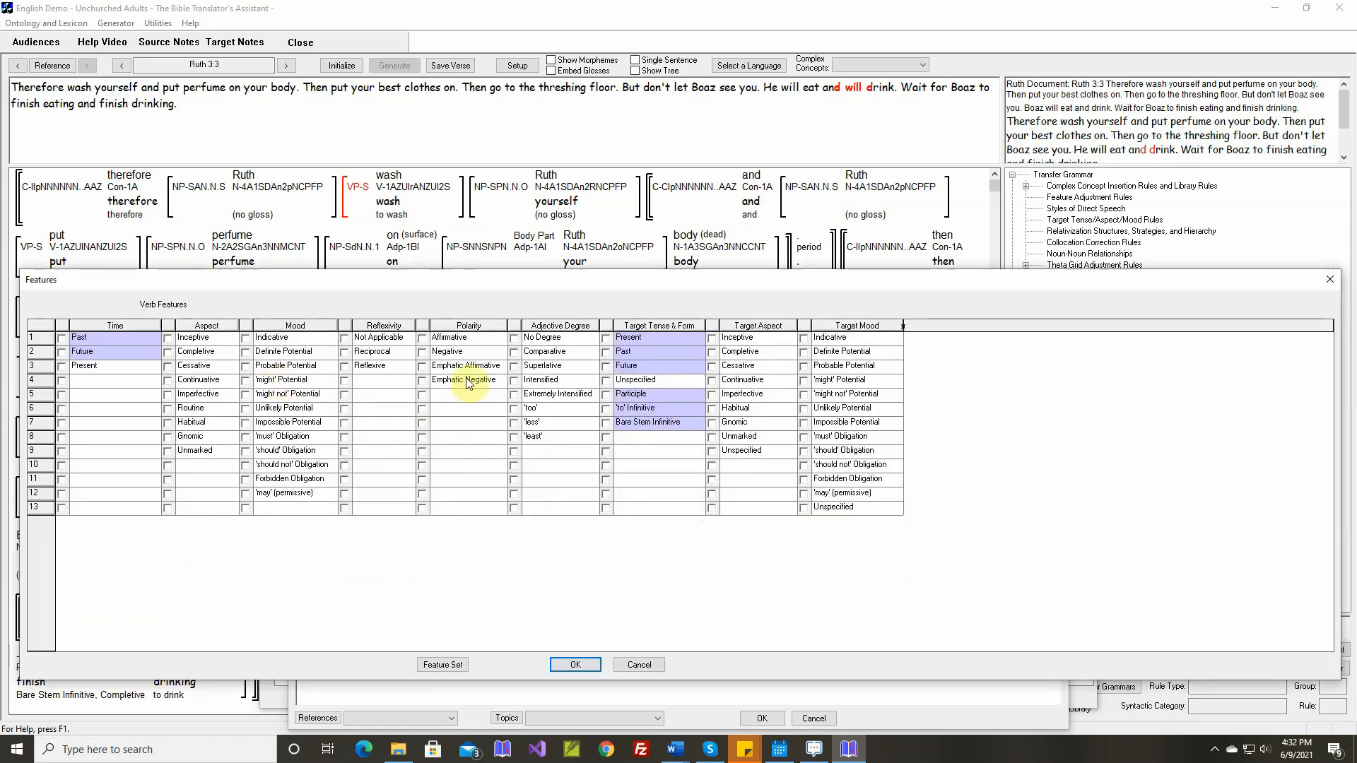
left_click(606, 366)
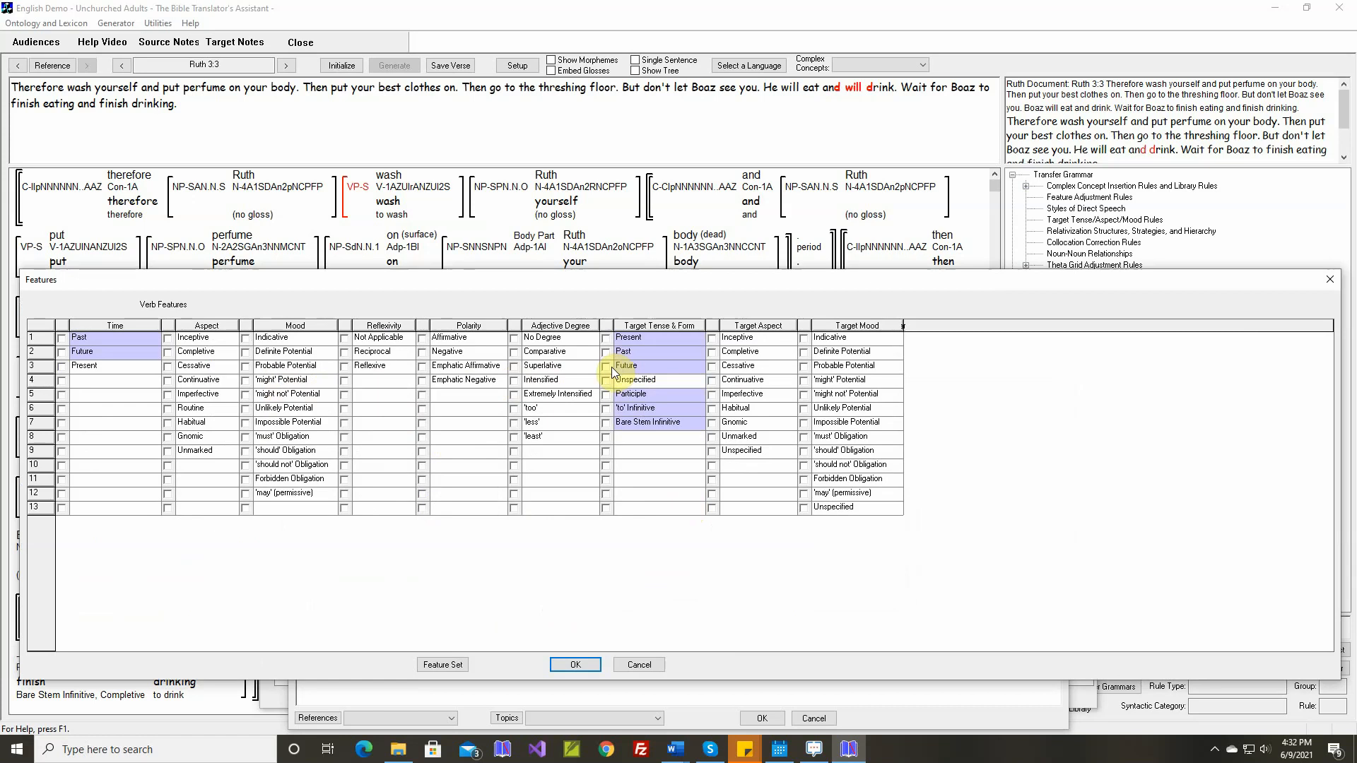
left_click(579, 663)
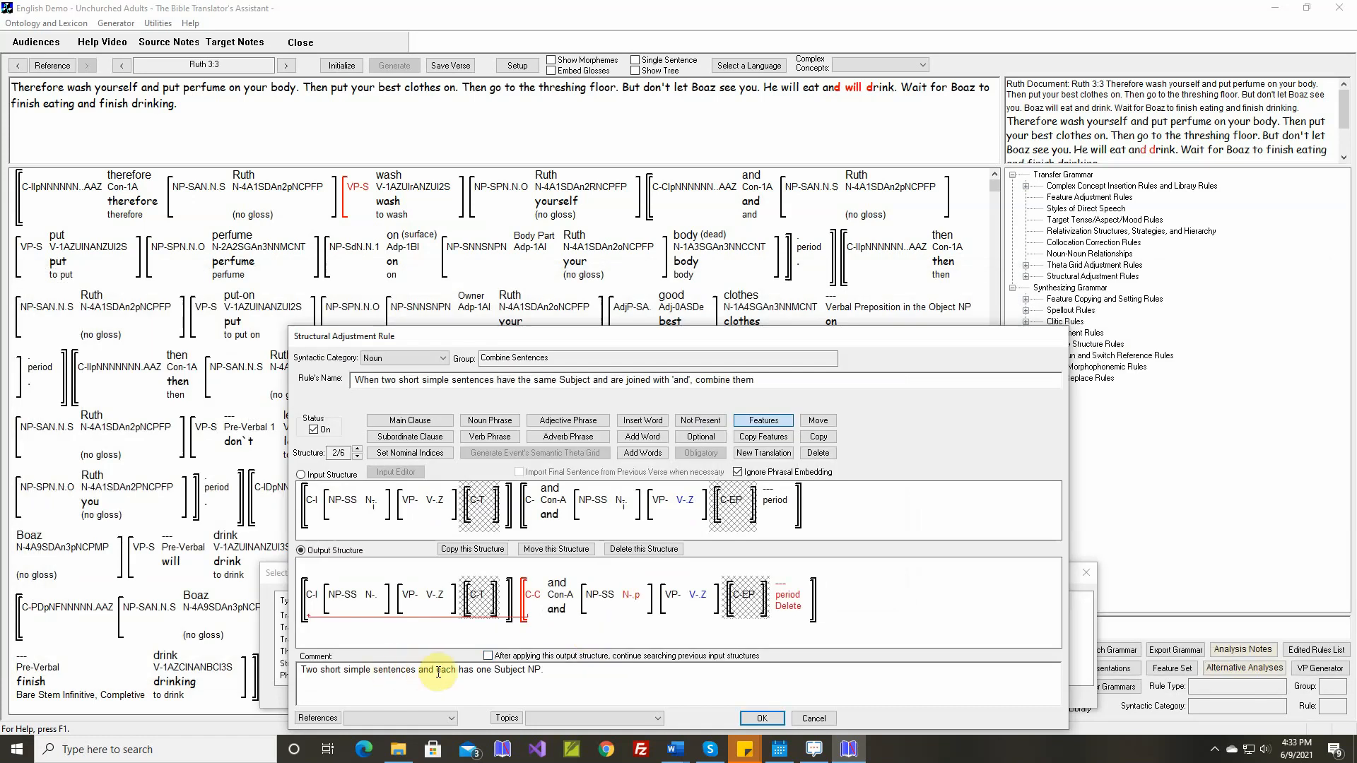
Extend the copied structure's comment with ", and both are Future Tense" after "Subject NP".
left_click(542, 668)
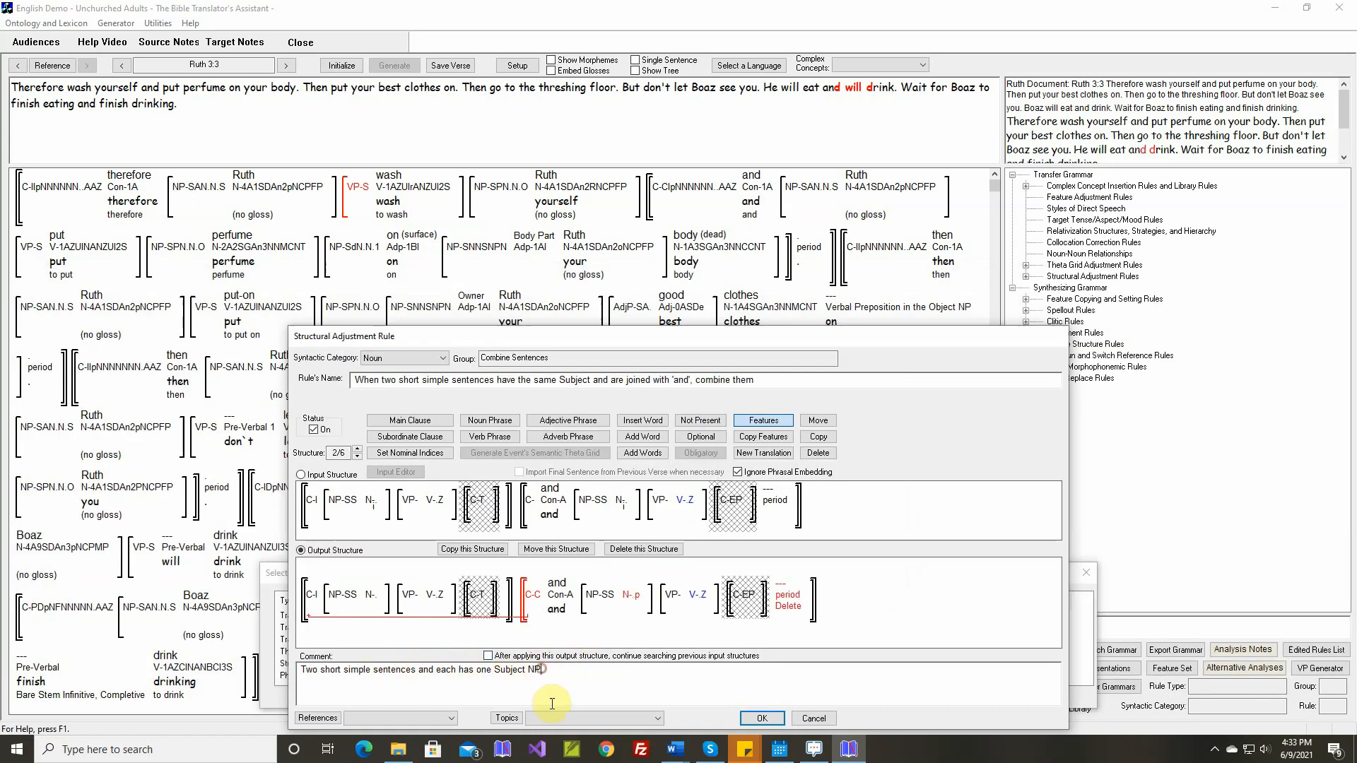
key("Delete")
type(", and both are Future Tense")
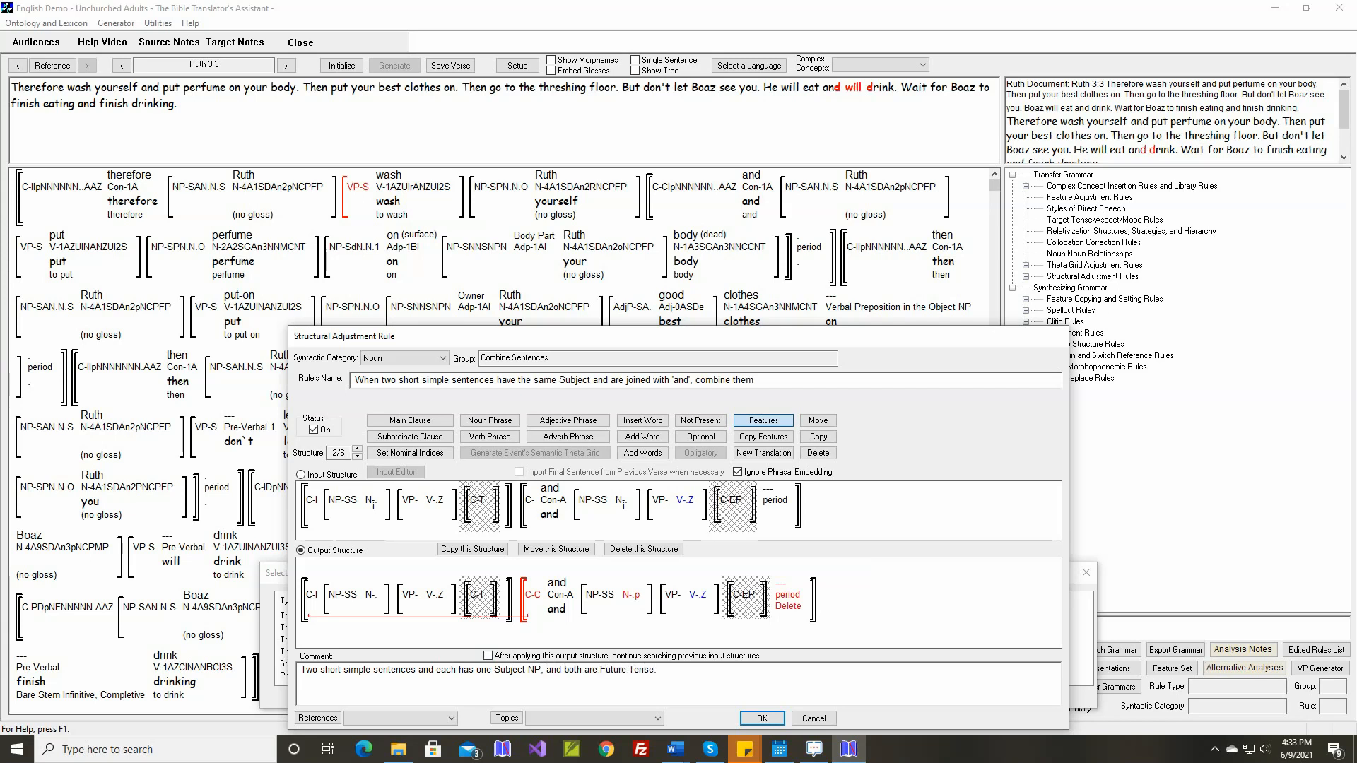
End the comment's sentence with a period, paste the Ruth 3:3 text after it, and extend the pasted reference to "Ruth 3:3:6&7".
type(".")
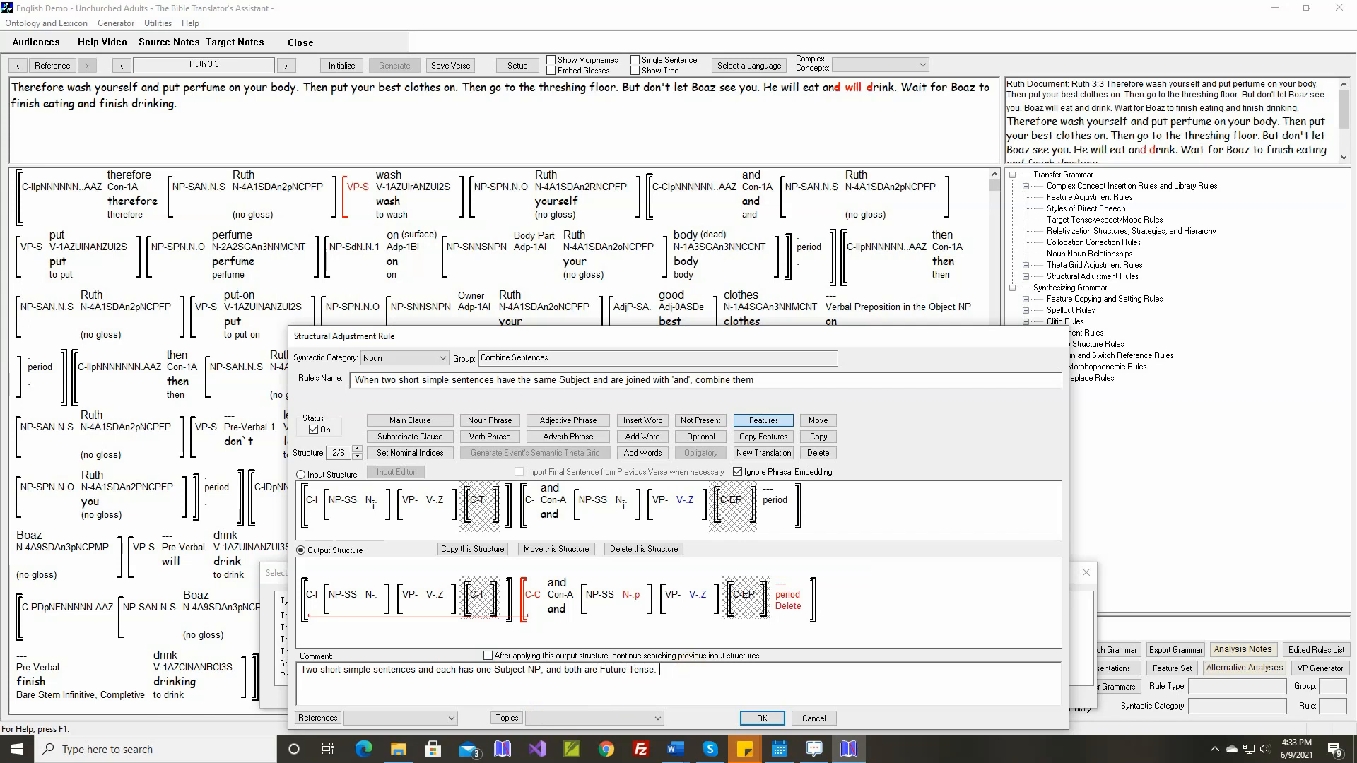
right_click(697, 667)
left_click(704, 680)
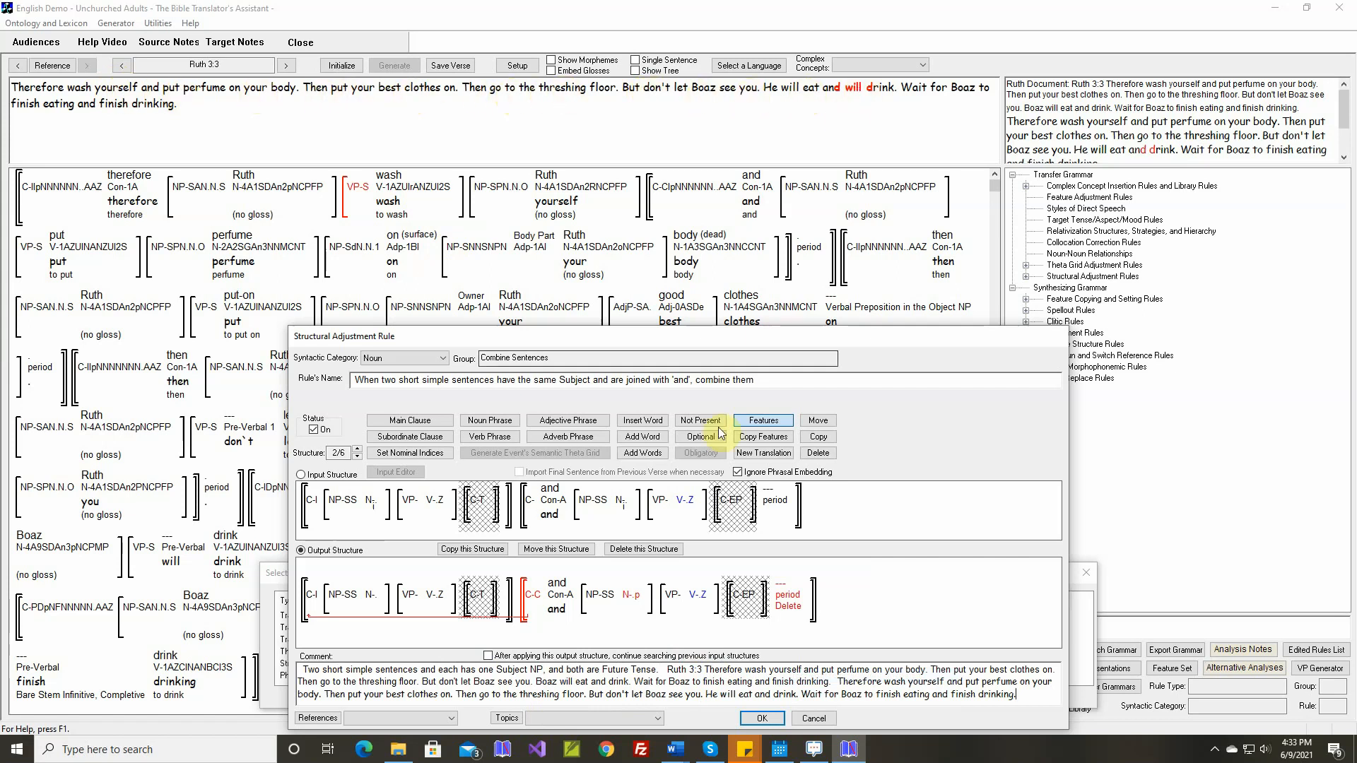
left_click(702, 668)
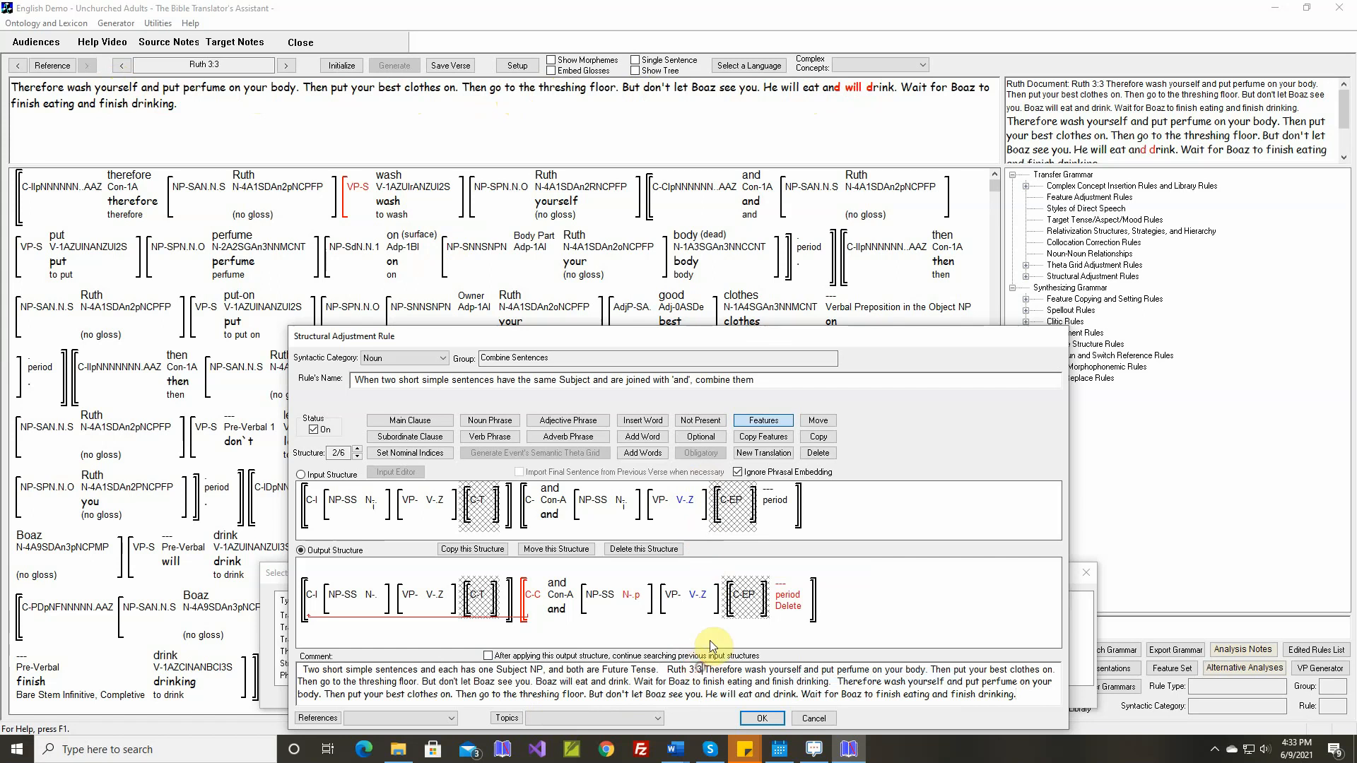
type(":6")
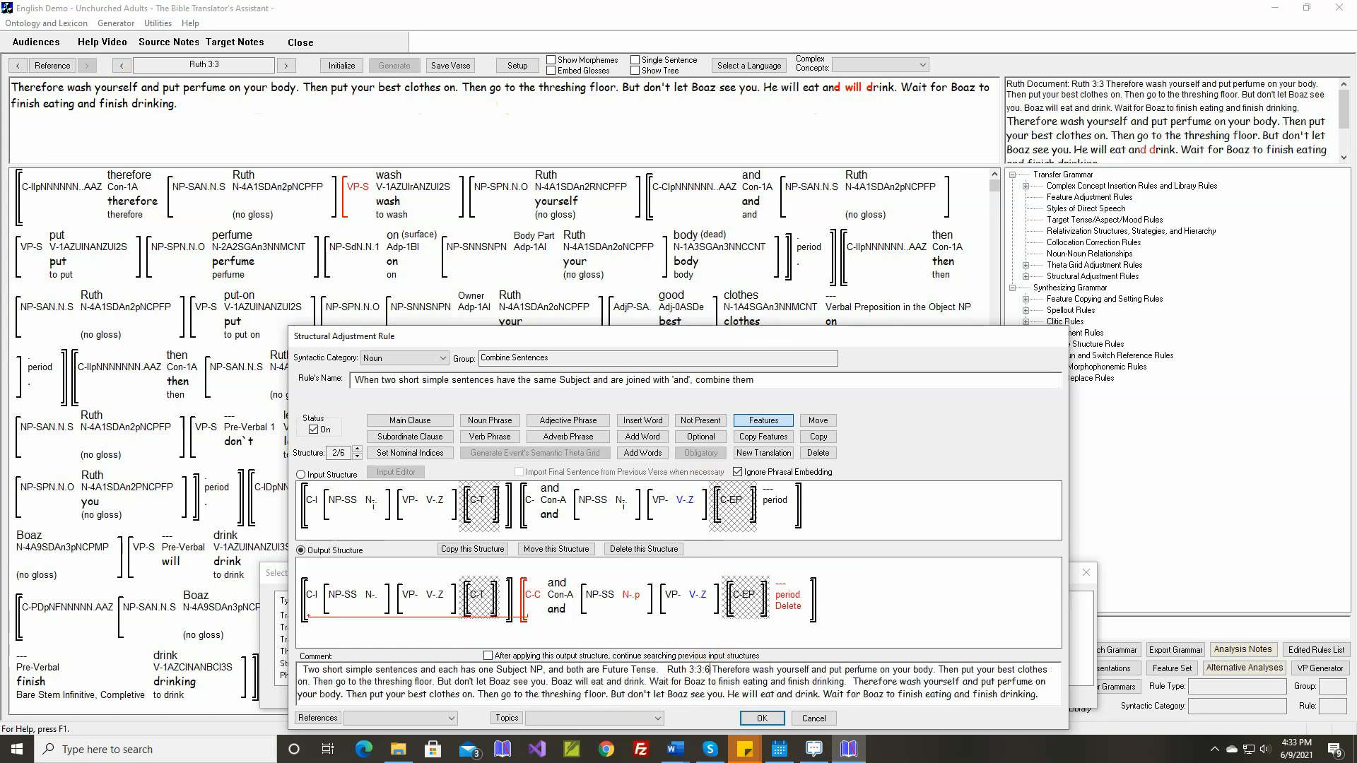
type("&7")
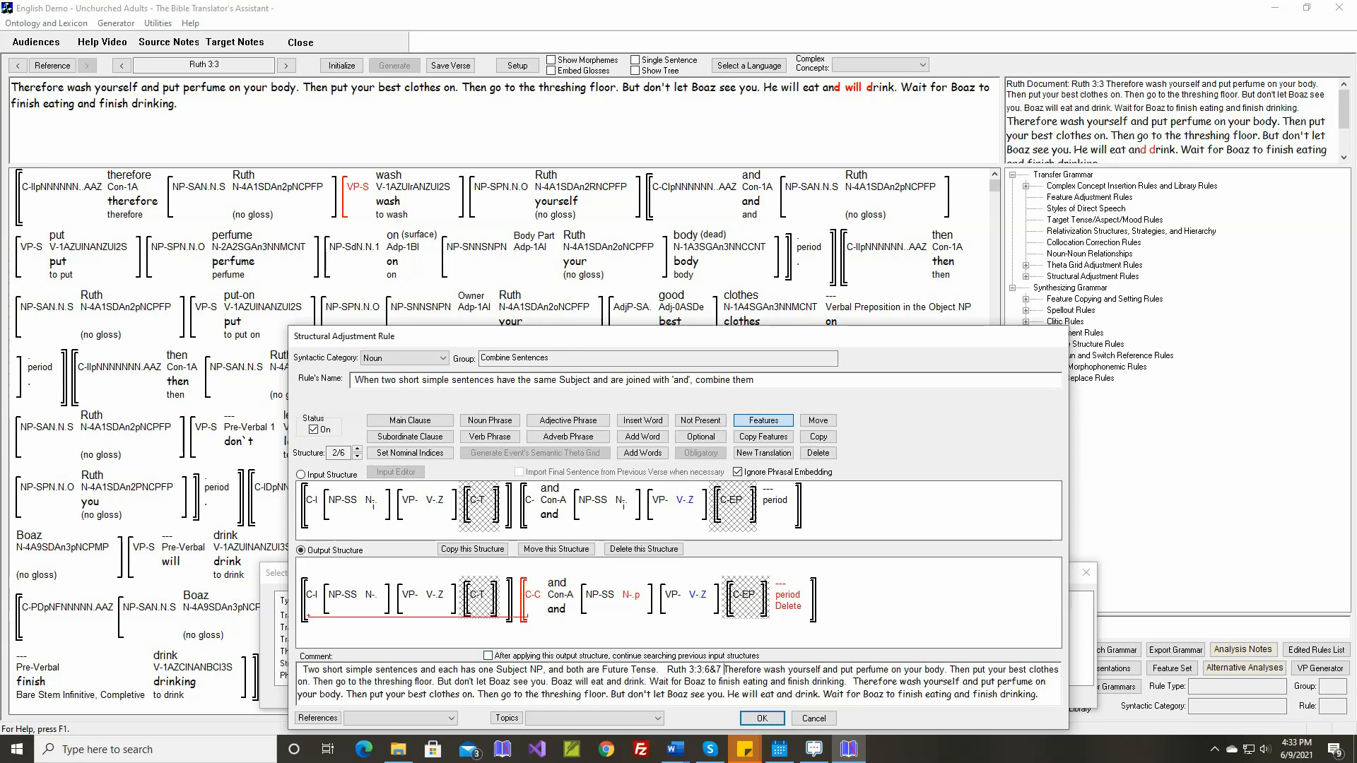
Delete the pasted comment text between the reference and "Boaz will eat and drink.".
key("shift+Down")
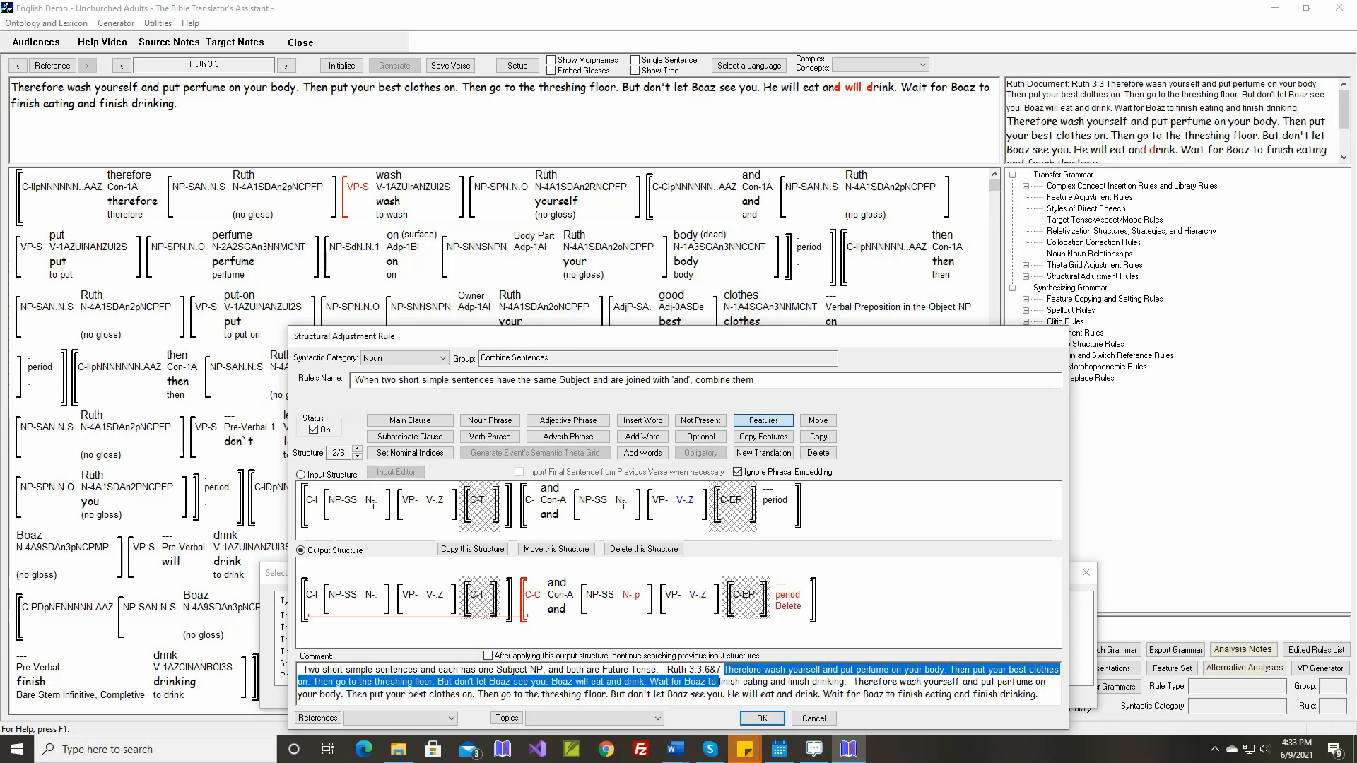
key("ctrl+shift+Left")
key("ctrl+shift+Left")
key("ctrl+shift+Left")
key("ctrl+shift+Left")
key("ctrl+shift+Left")
key("ctrl+shift+Left")
key("ctrl+shift+Left")
key("ctrl+shift+Left")
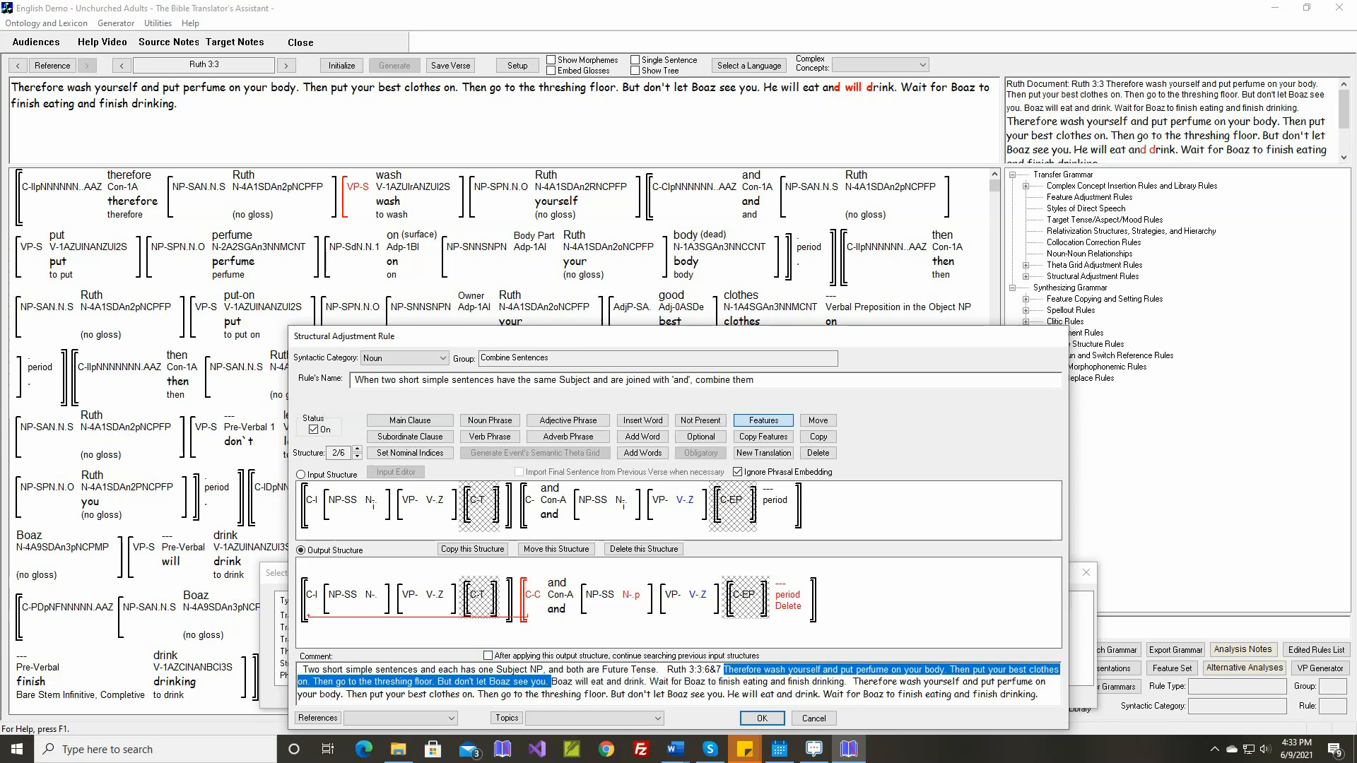
key("Delete")
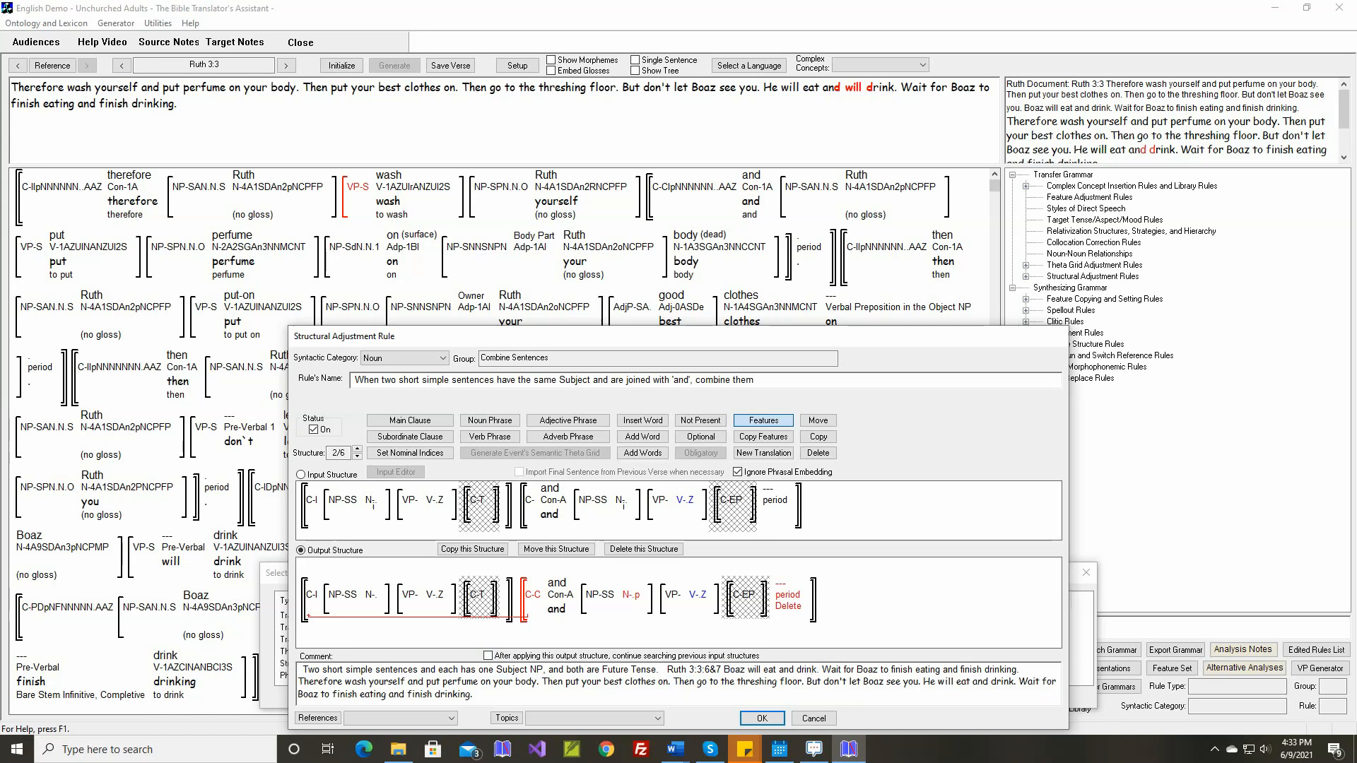
Trim the rest of the pasted comment so that only "He will eat and drink." follows "Boaz will eat and drink.".
key("shift+Down")
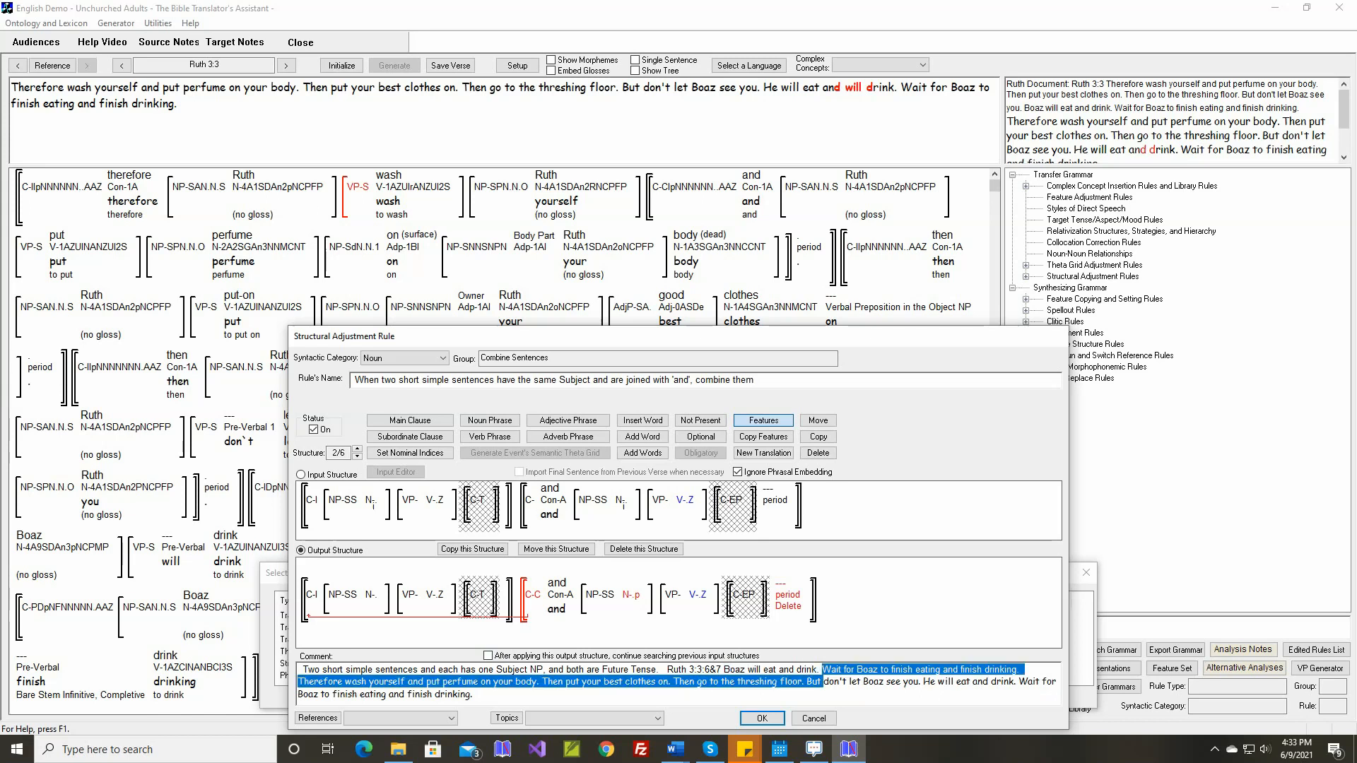
key("ctrl+shift+Right")
key("ctrl+shift+Right")
key("ctrl+shift+Right")
key("ctrl+shift+Right")
key("ctrl+shift+Right")
key("Delete")
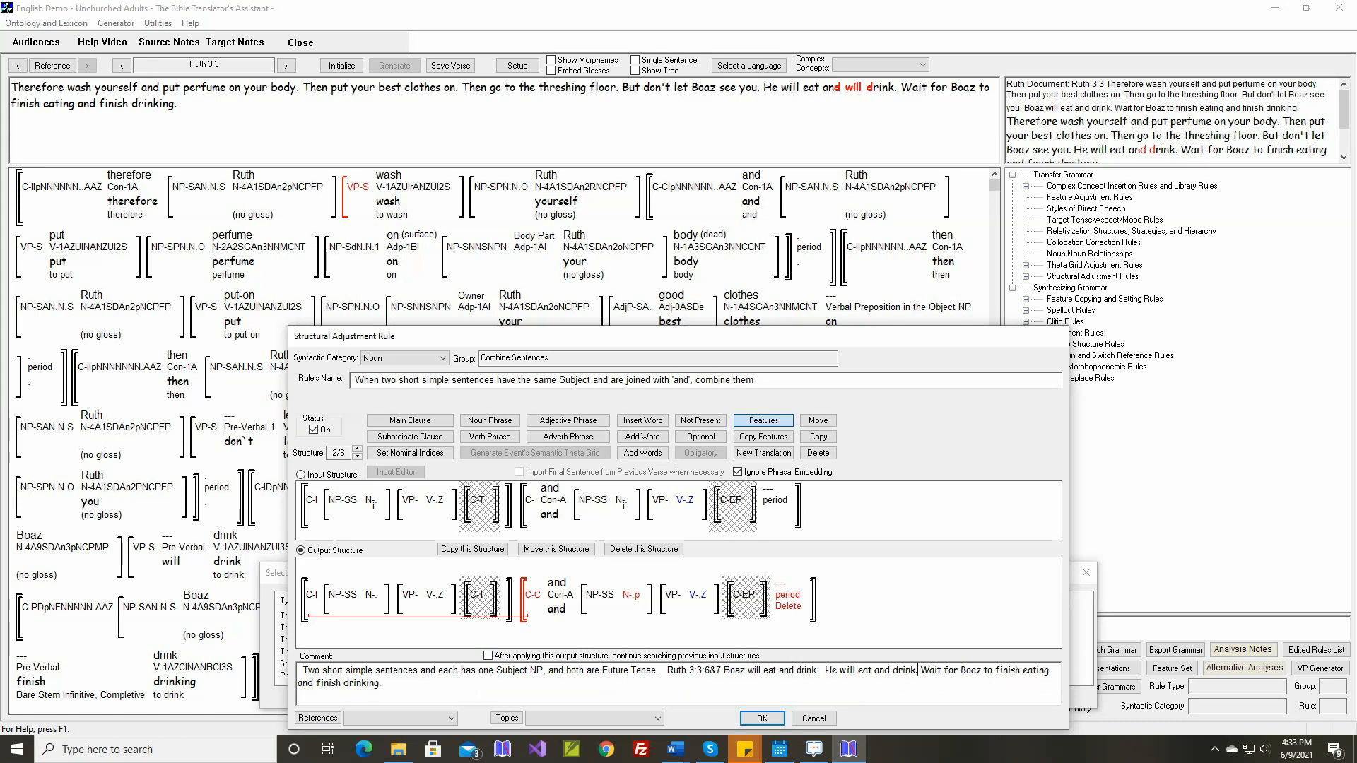
key("ctrl+shift+End")
key("Delete")
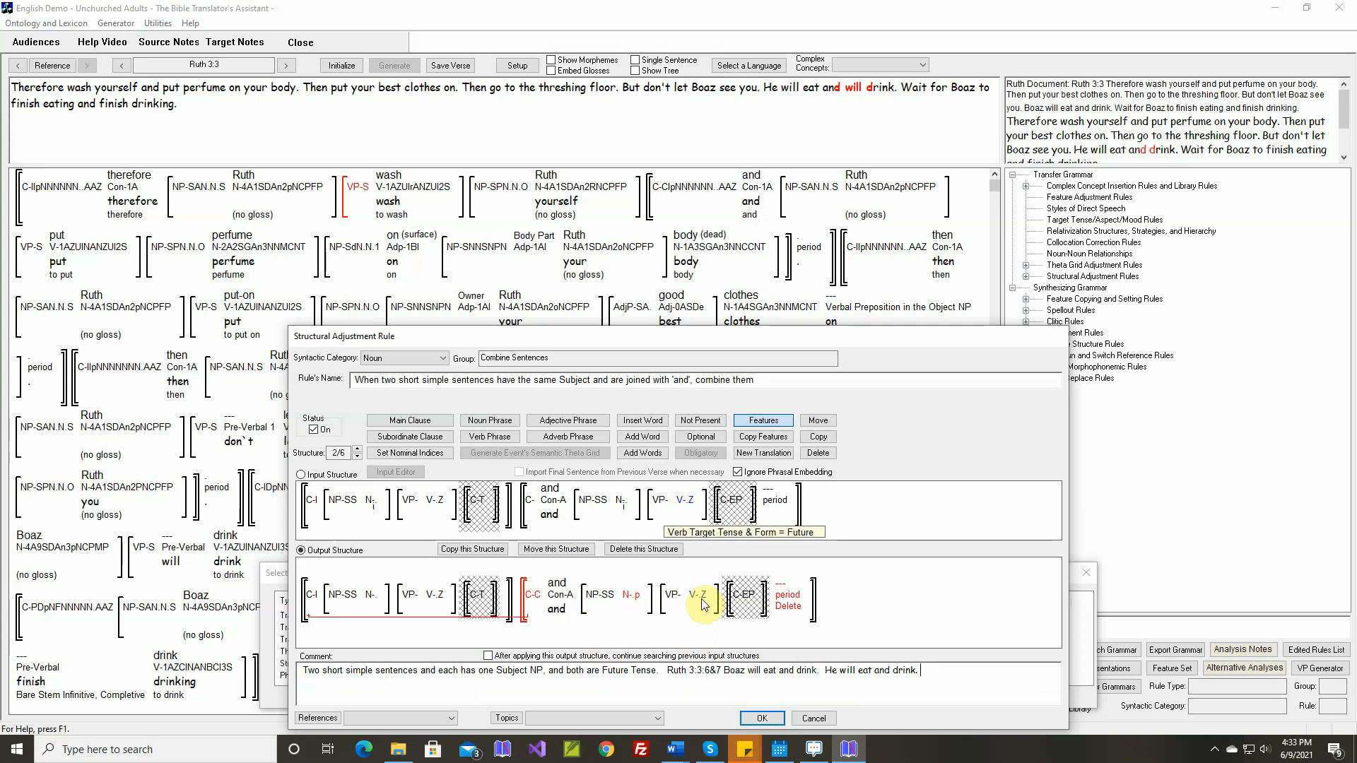
Set the Target Tense & Form of the output structure's second verb to Bare Stem Infinitive and save the rule.
left_click(770, 423)
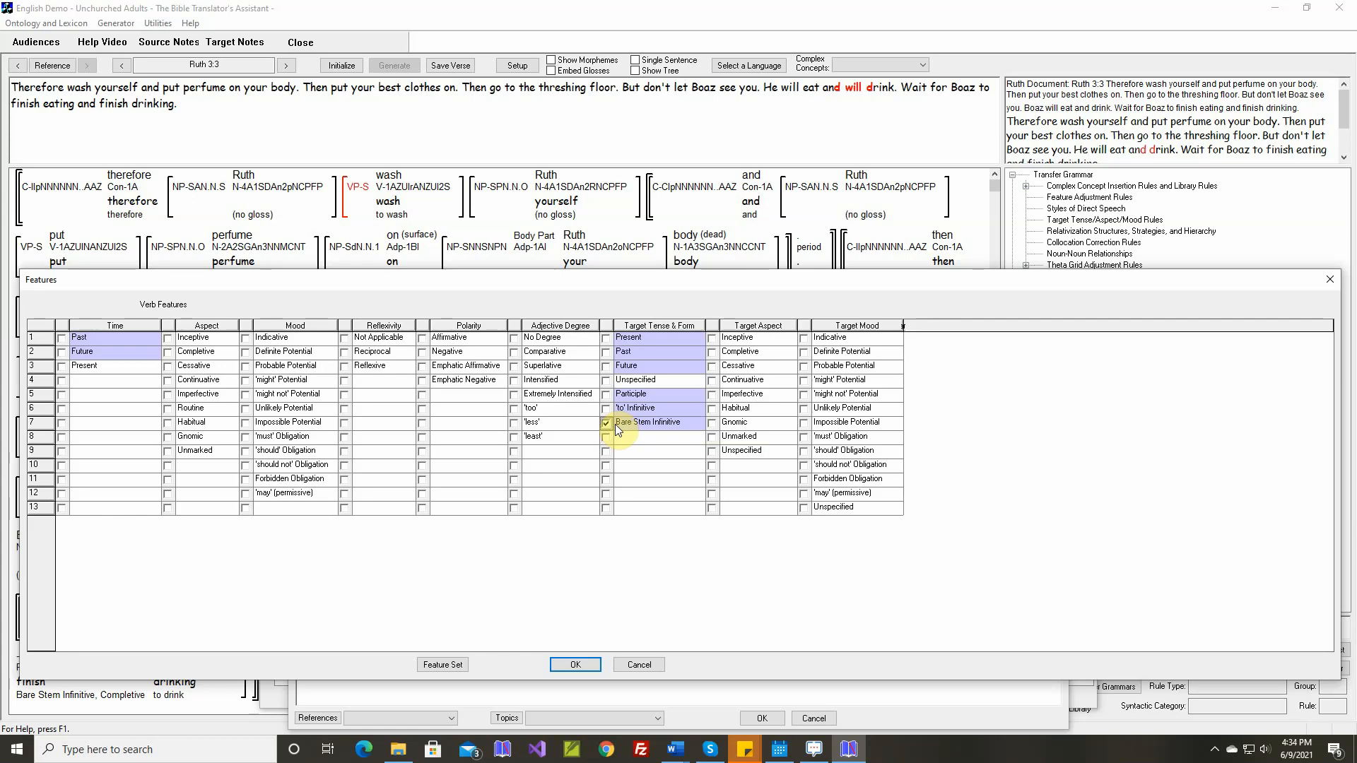
left_click(577, 664)
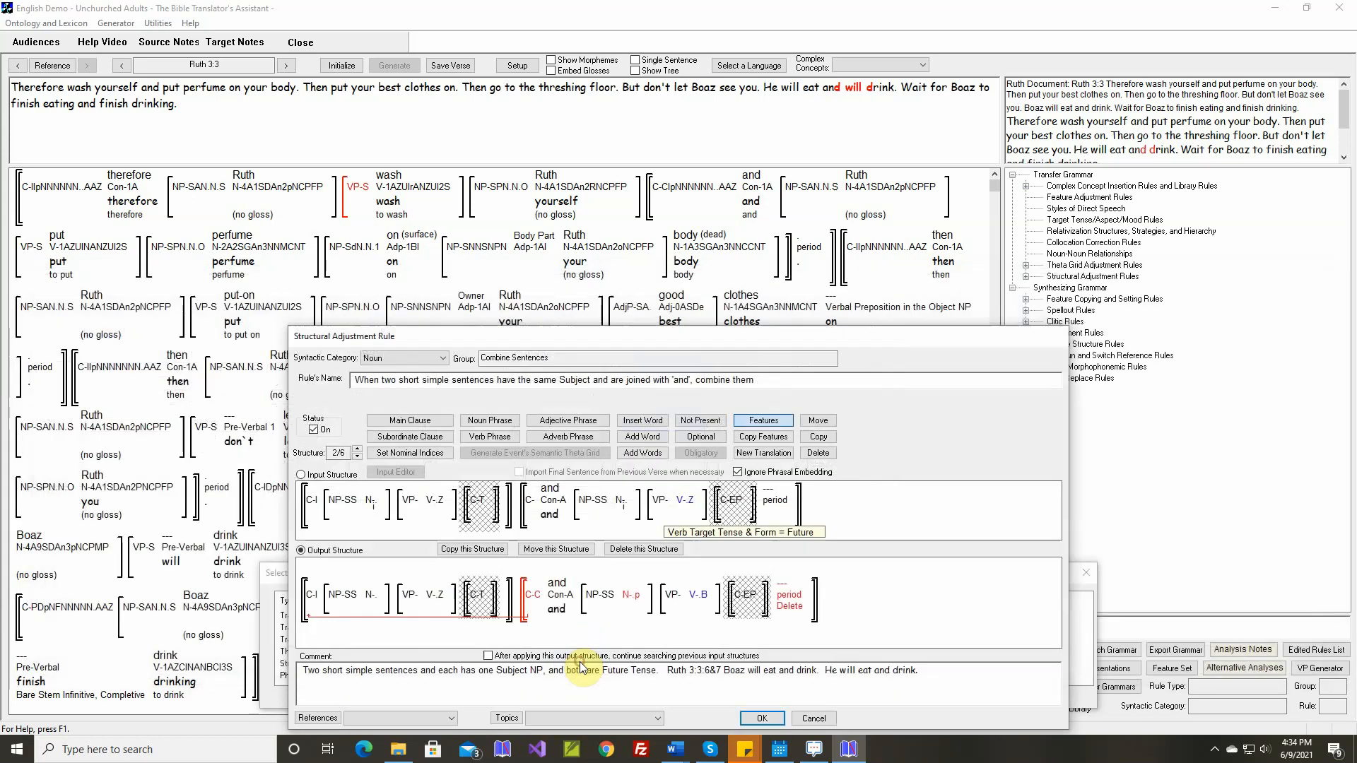
left_click(762, 718)
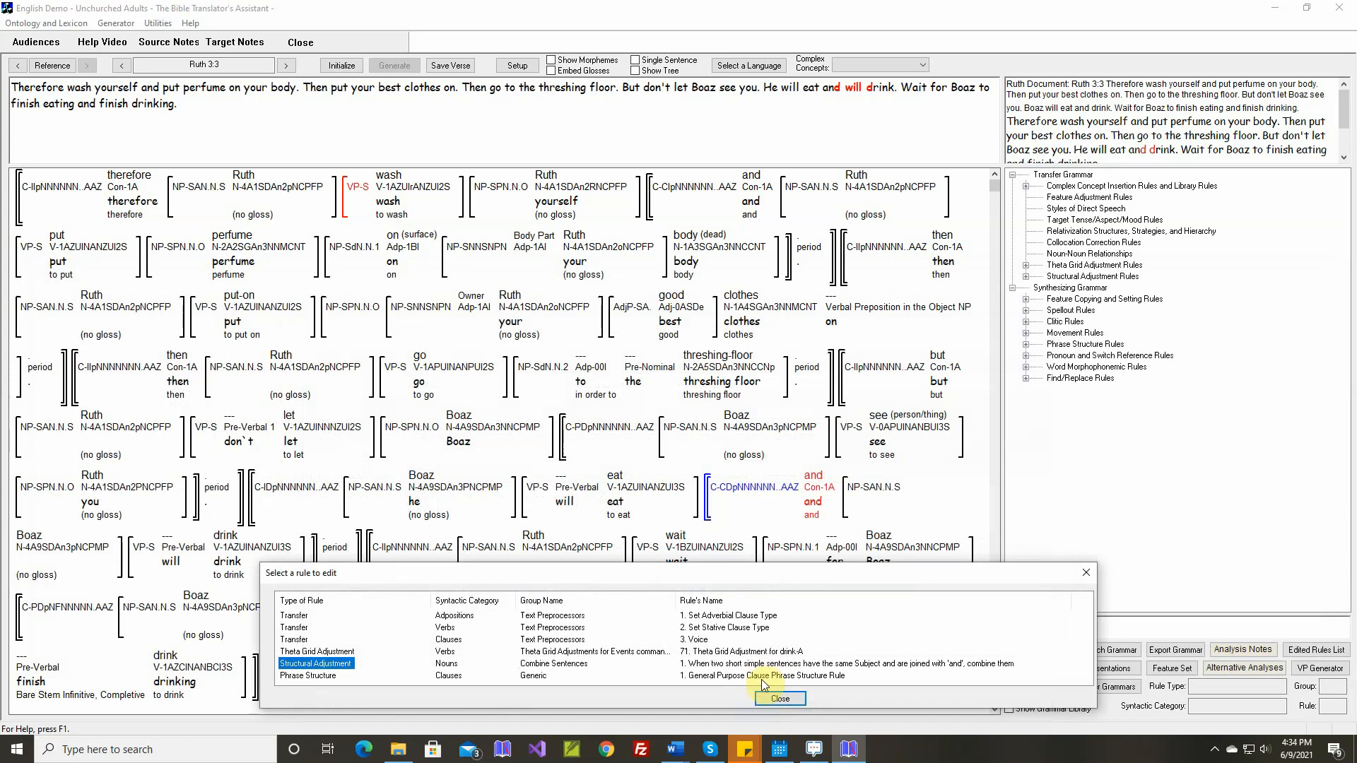
left_click(776, 700)
Regenerate and save Ruth 3:3, and open Ruth 3:4 in single-sentence mode.
left_click(341, 65)
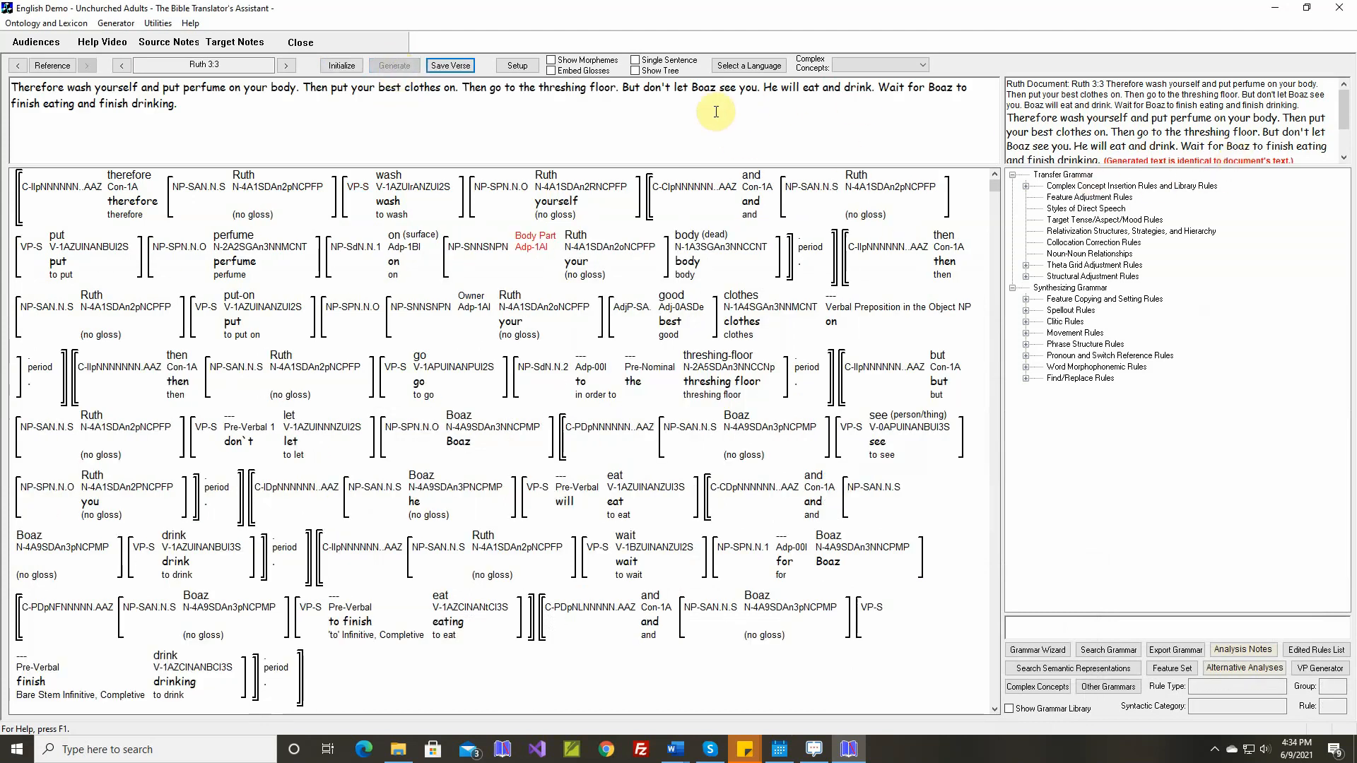
left_click(458, 68)
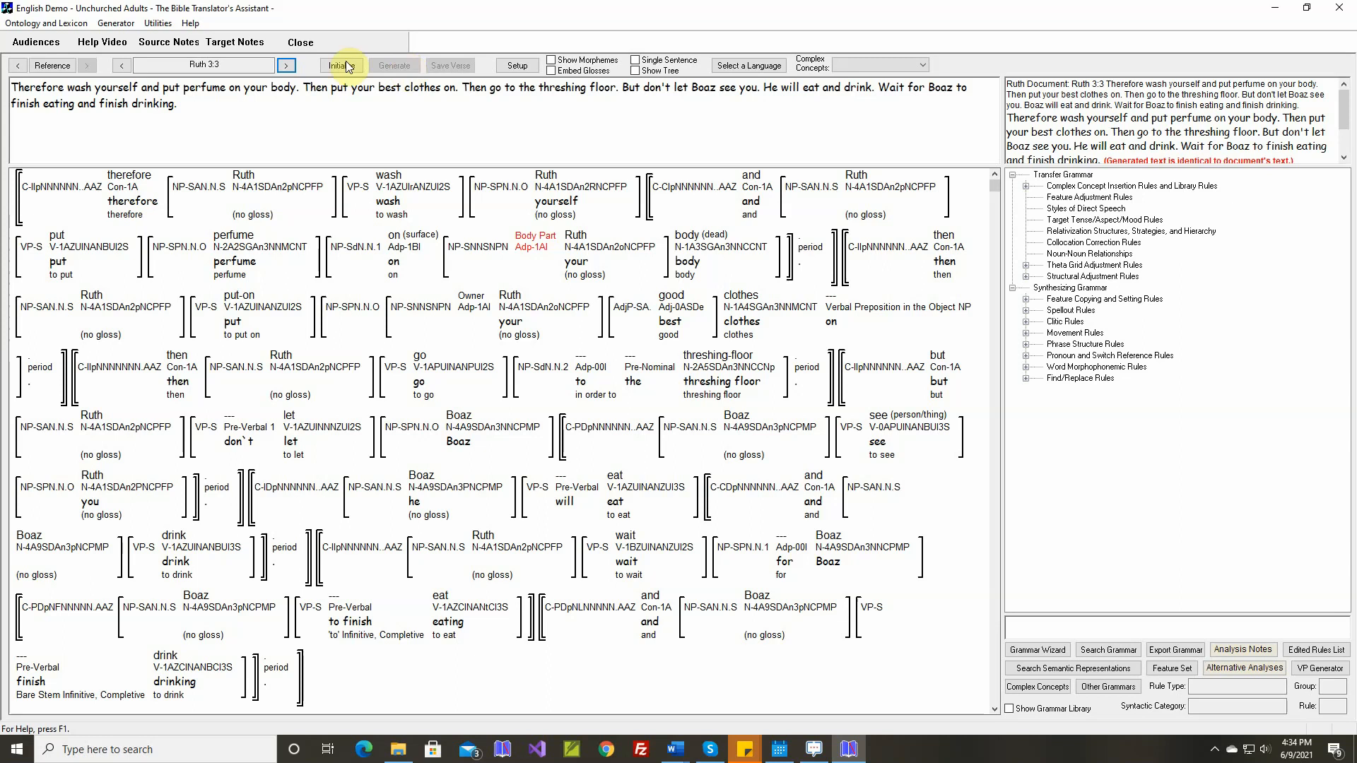
left_click(287, 65)
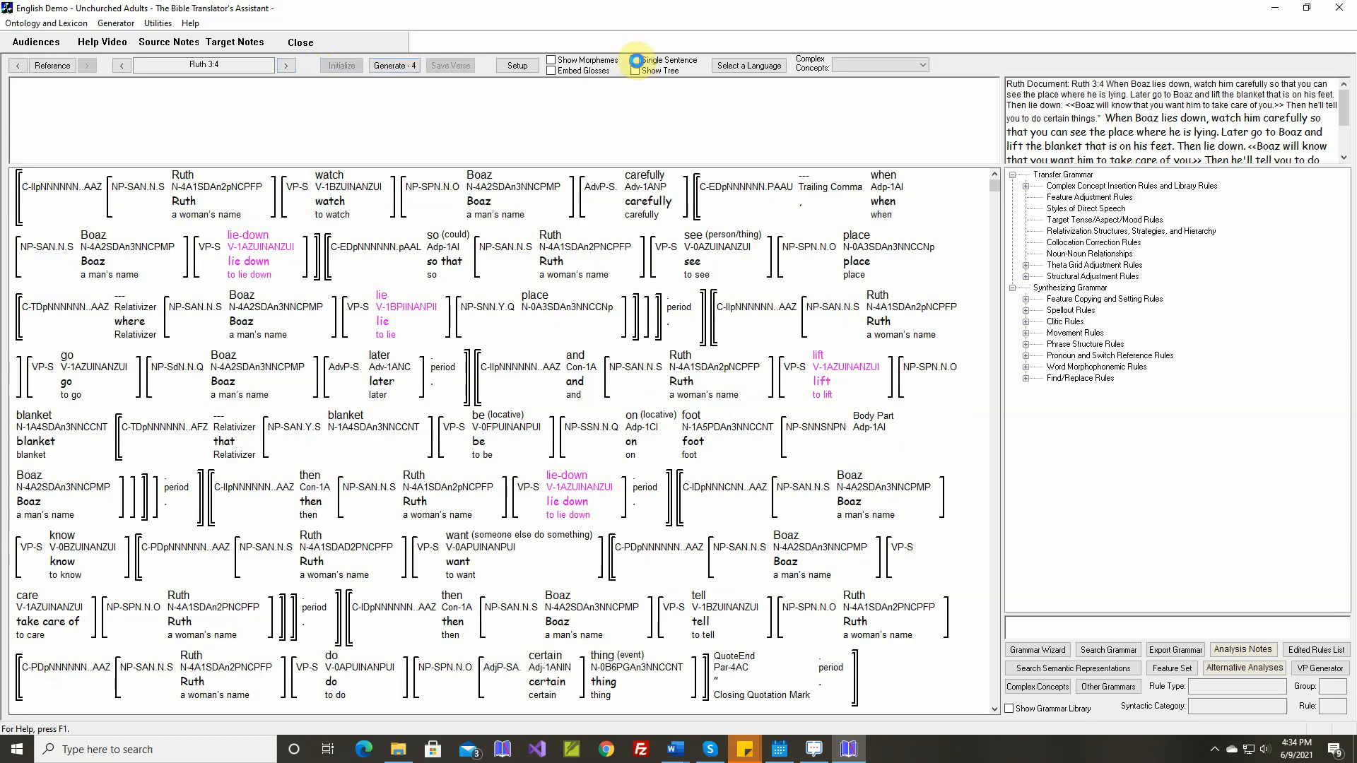
left_click(636, 60)
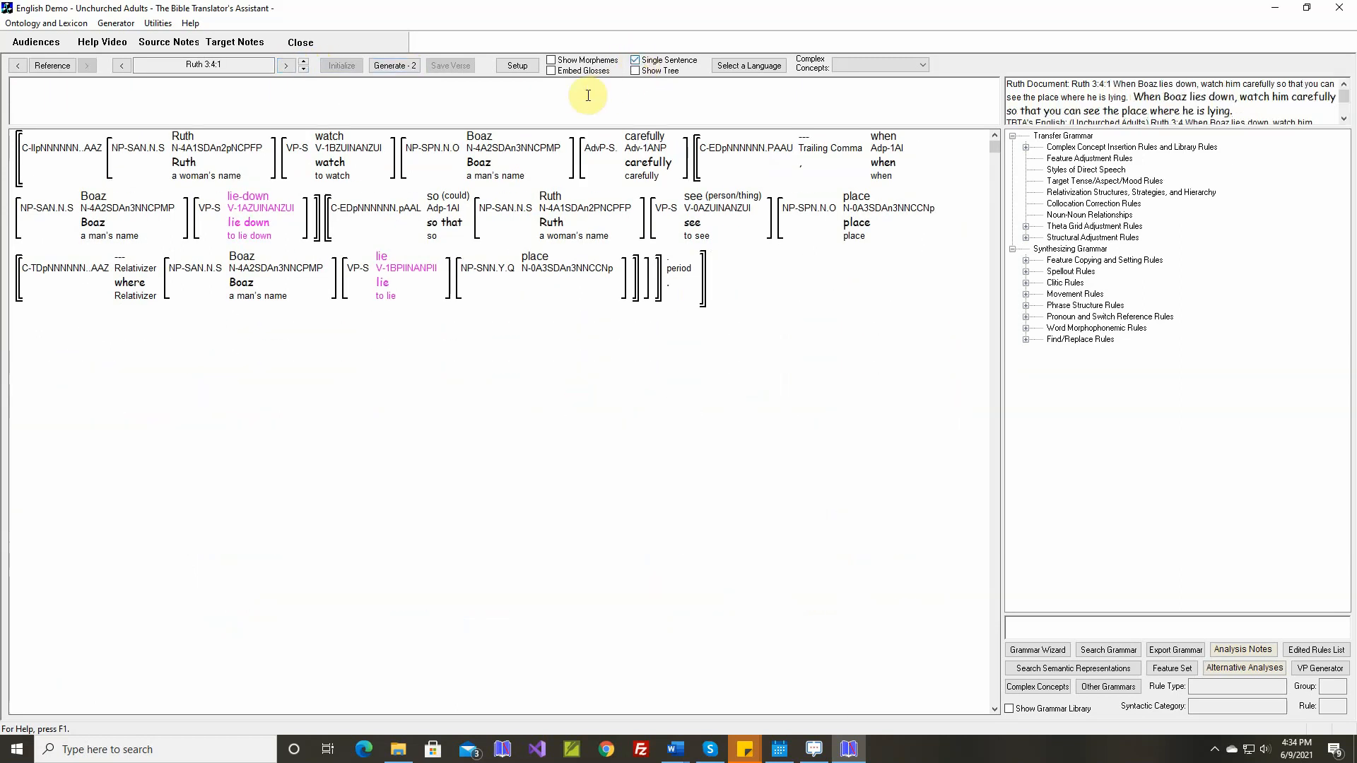
Edit the stem of lie-down to "lie" with "down" added as a modifier tagged Post-Verbal Modifier.
mouse_move(251, 228)
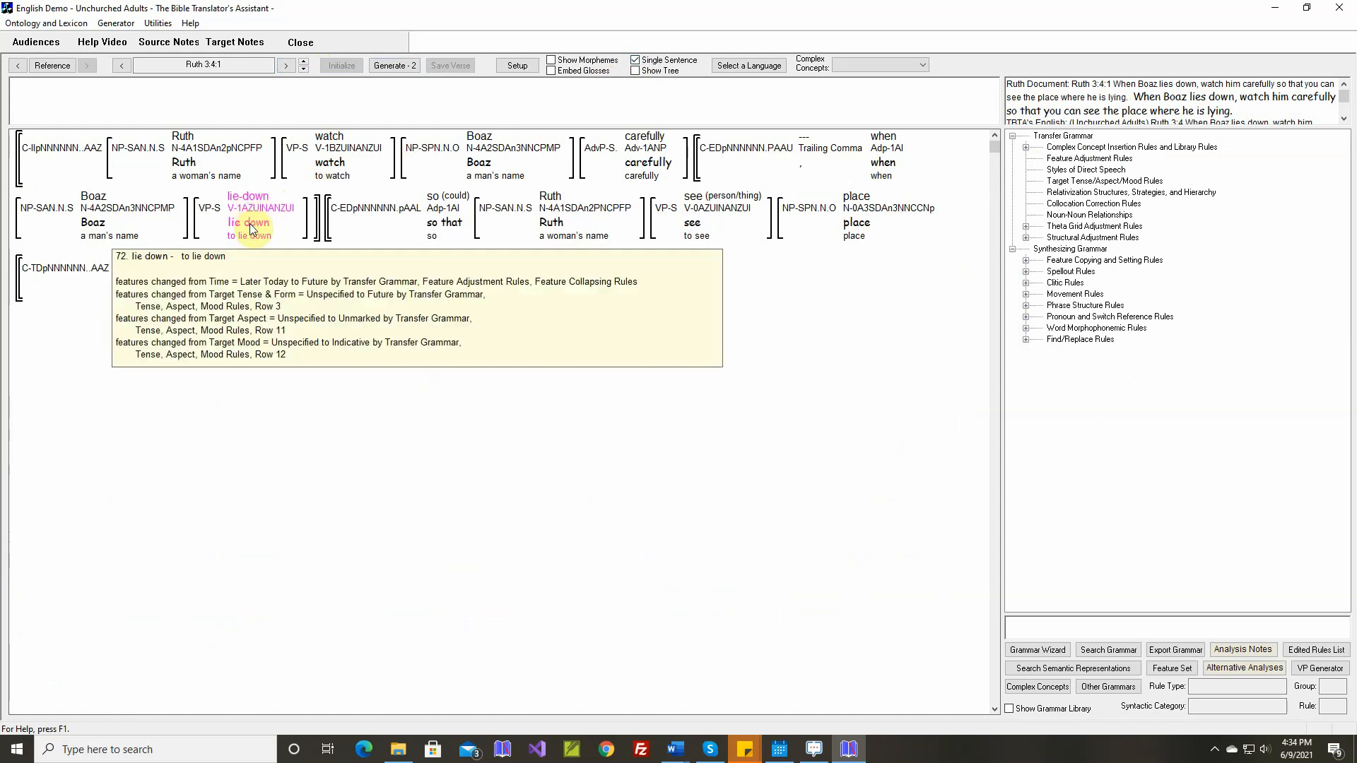
double_click(251, 228)
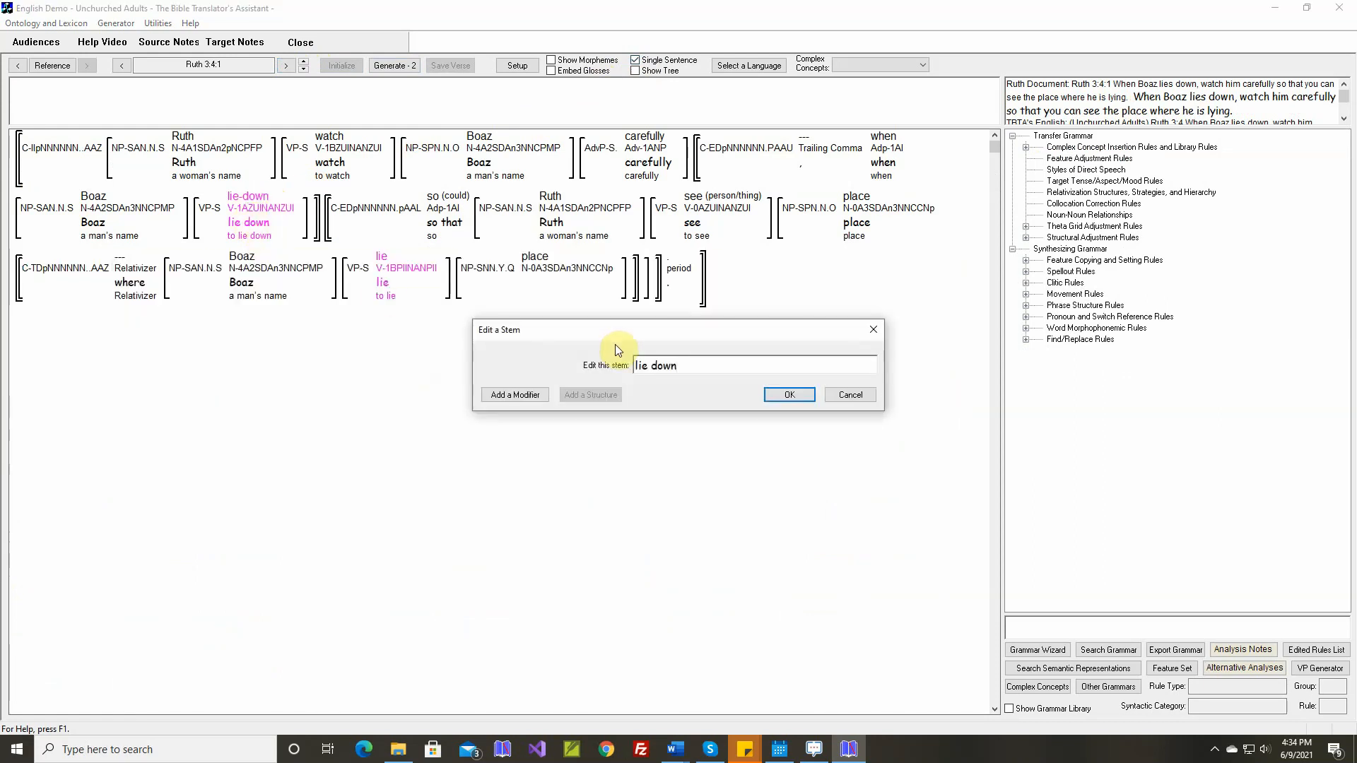
key("BackSpace")
key("BackSpace")
key("BackSpace")
key("BackSpace")
key("BackSpace")
left_click(519, 397)
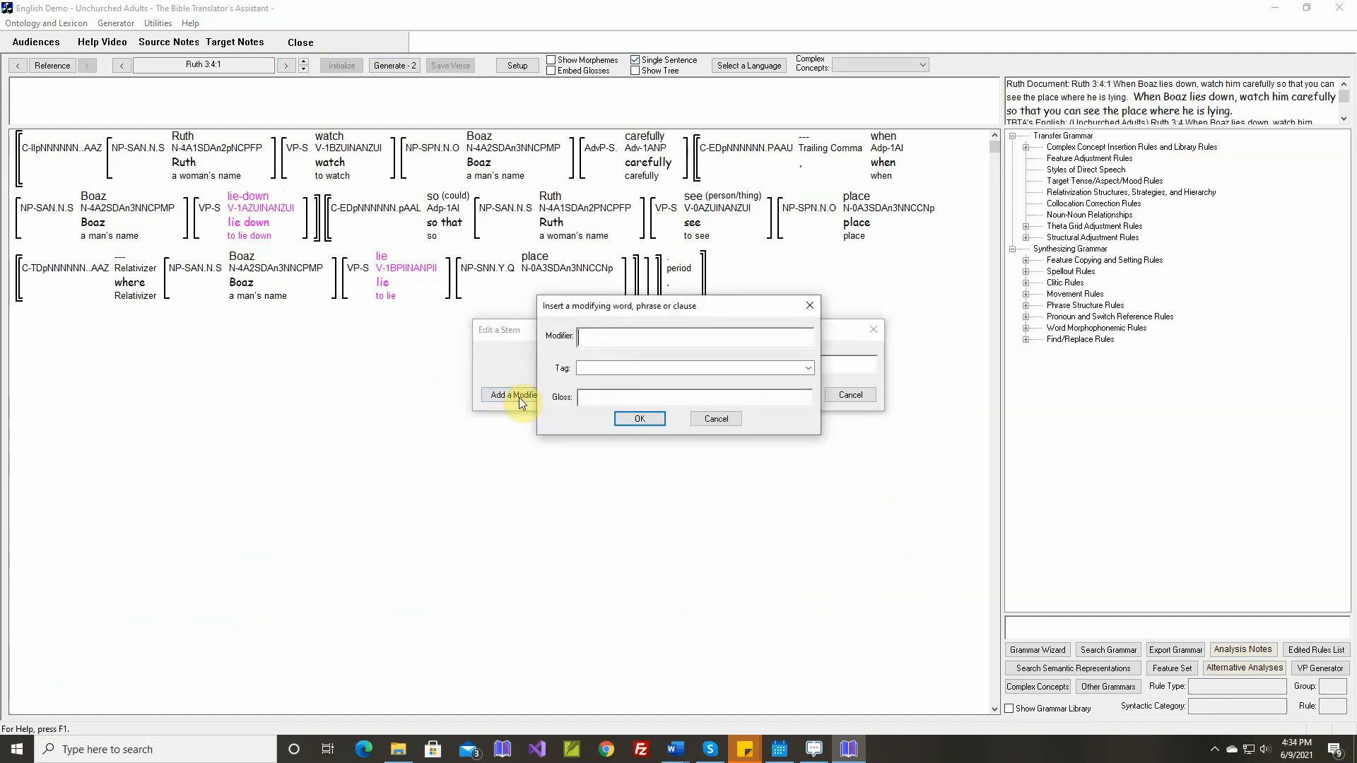
type("down")
left_click(808, 368)
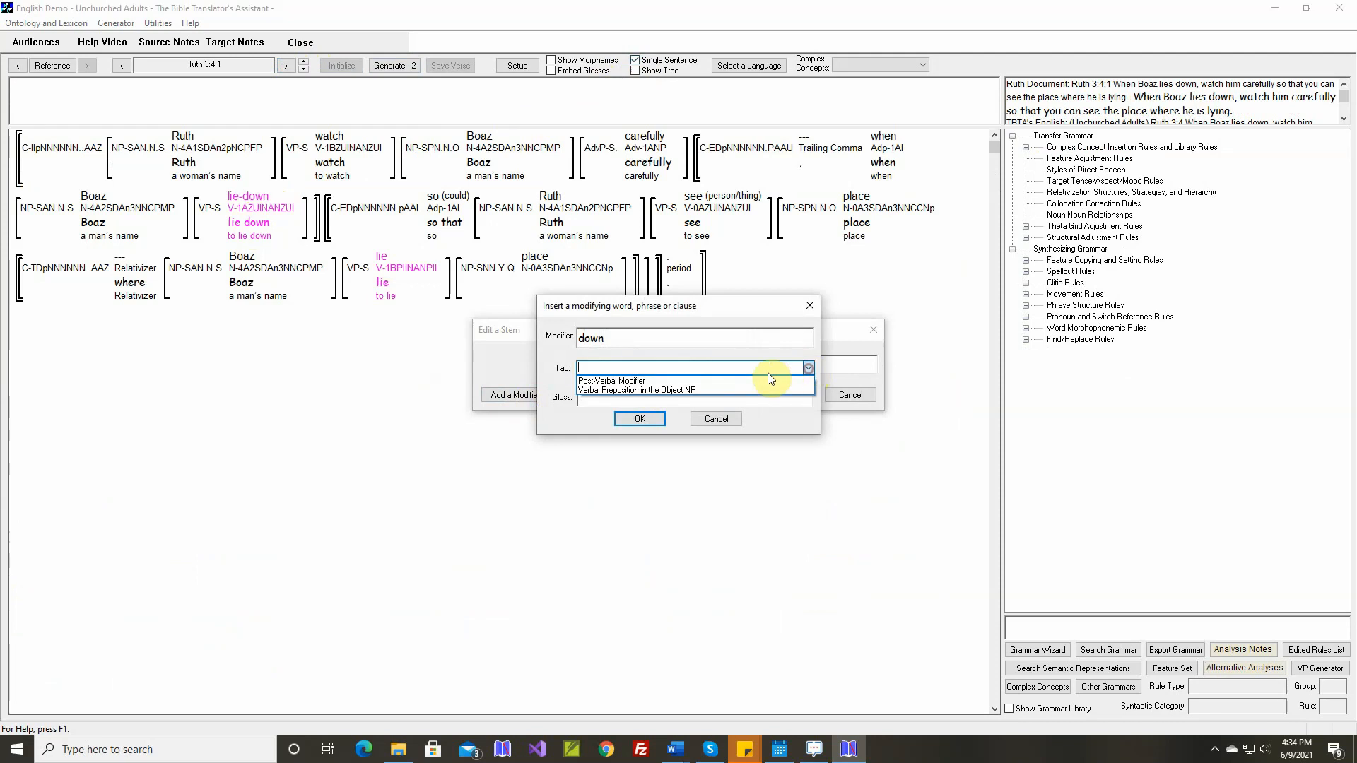
left_click(733, 381)
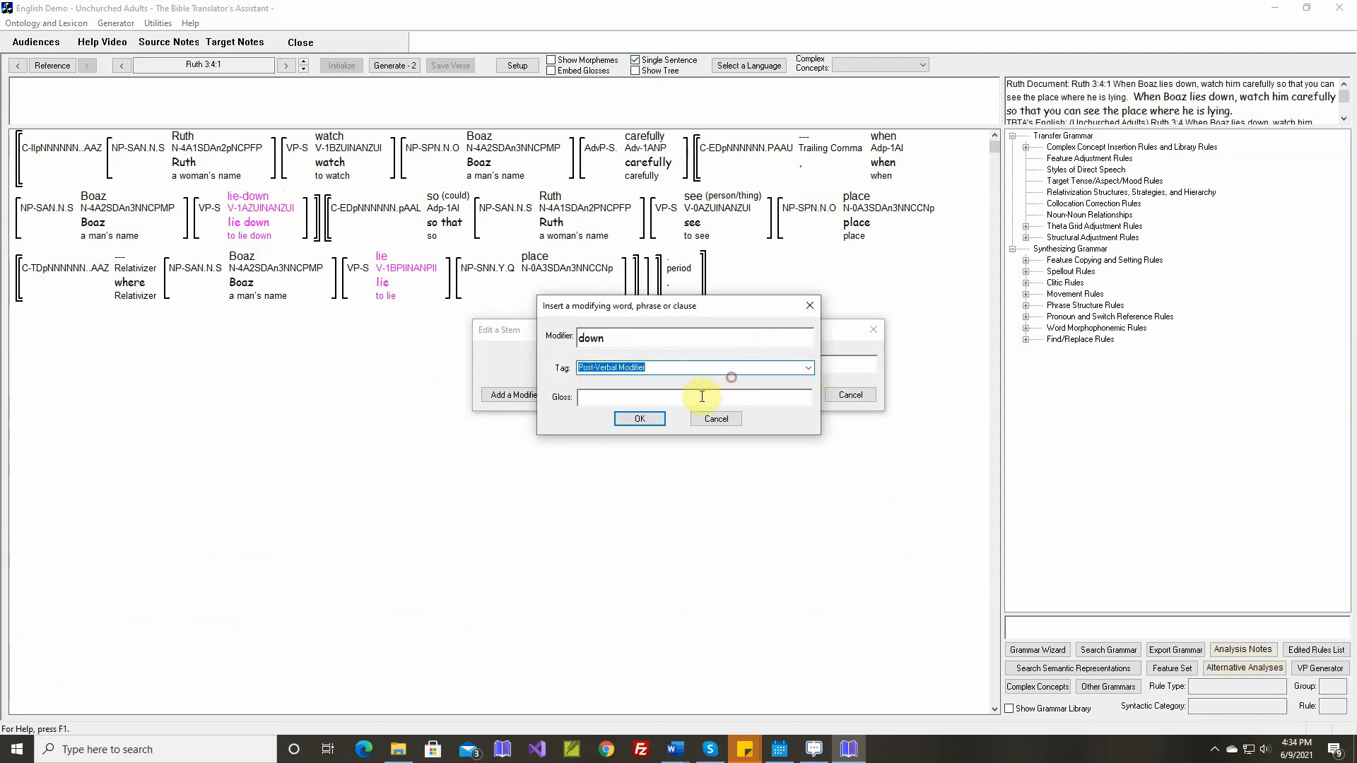
left_click(639, 419)
left_click(771, 401)
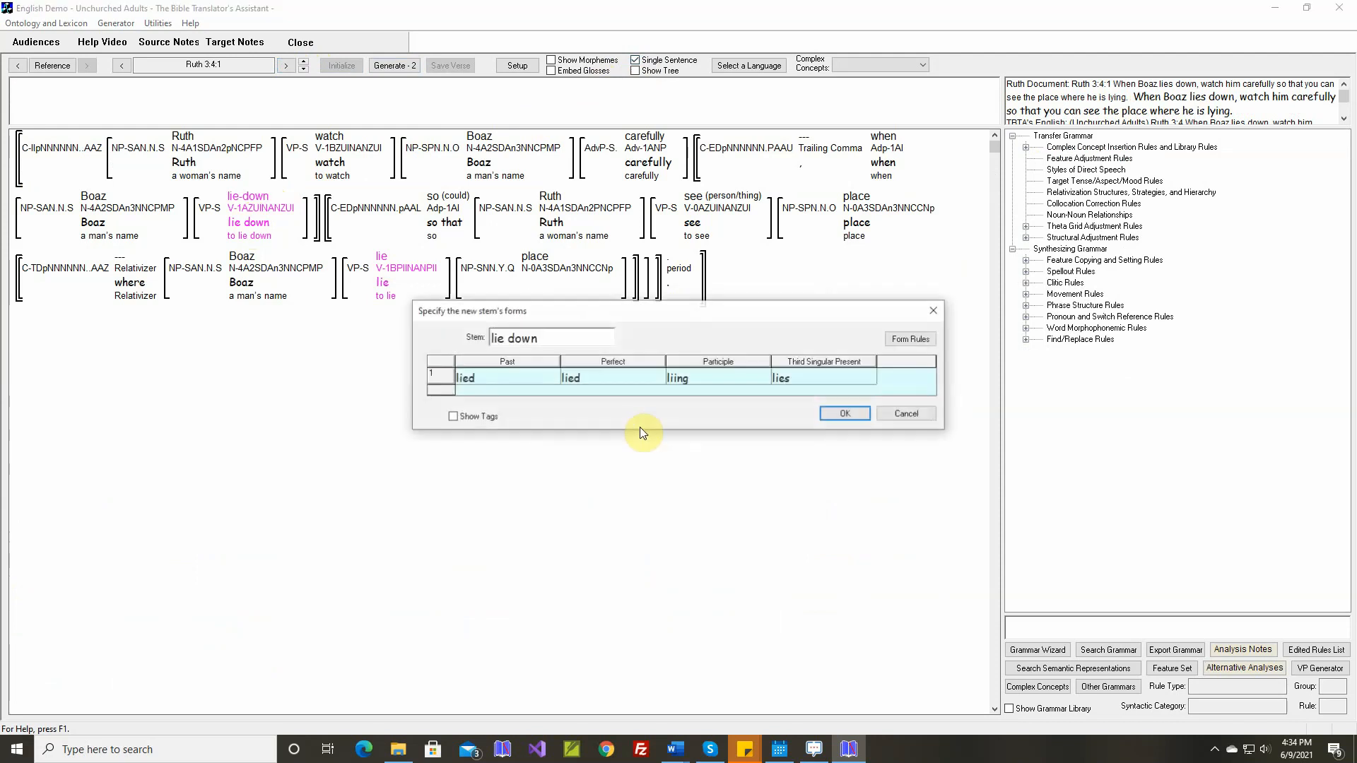
Set the new stem's Past form to "lay" and its Perfect form to "lain".
double_click(528, 379)
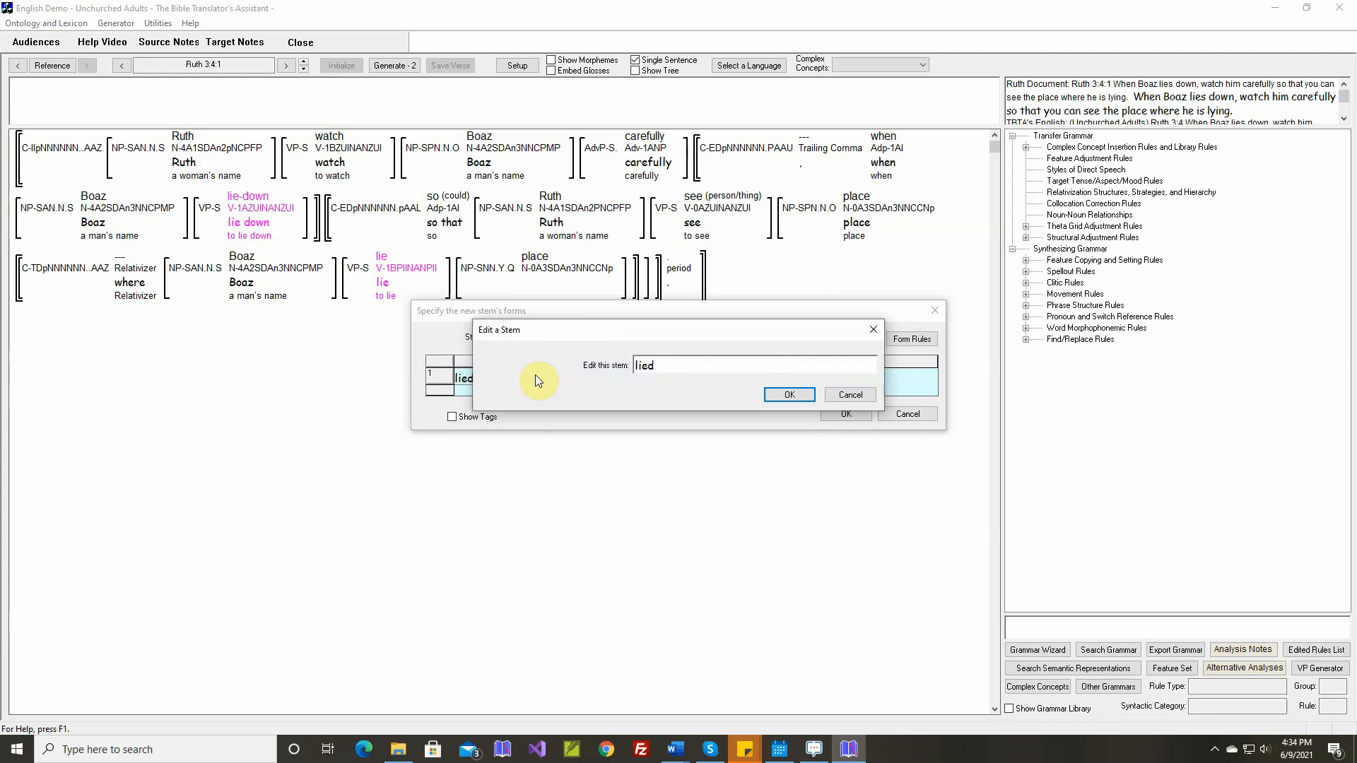
key("BackSpace")
key("BackSpace")
key("BackSpace")
type("ay")
key("Return")
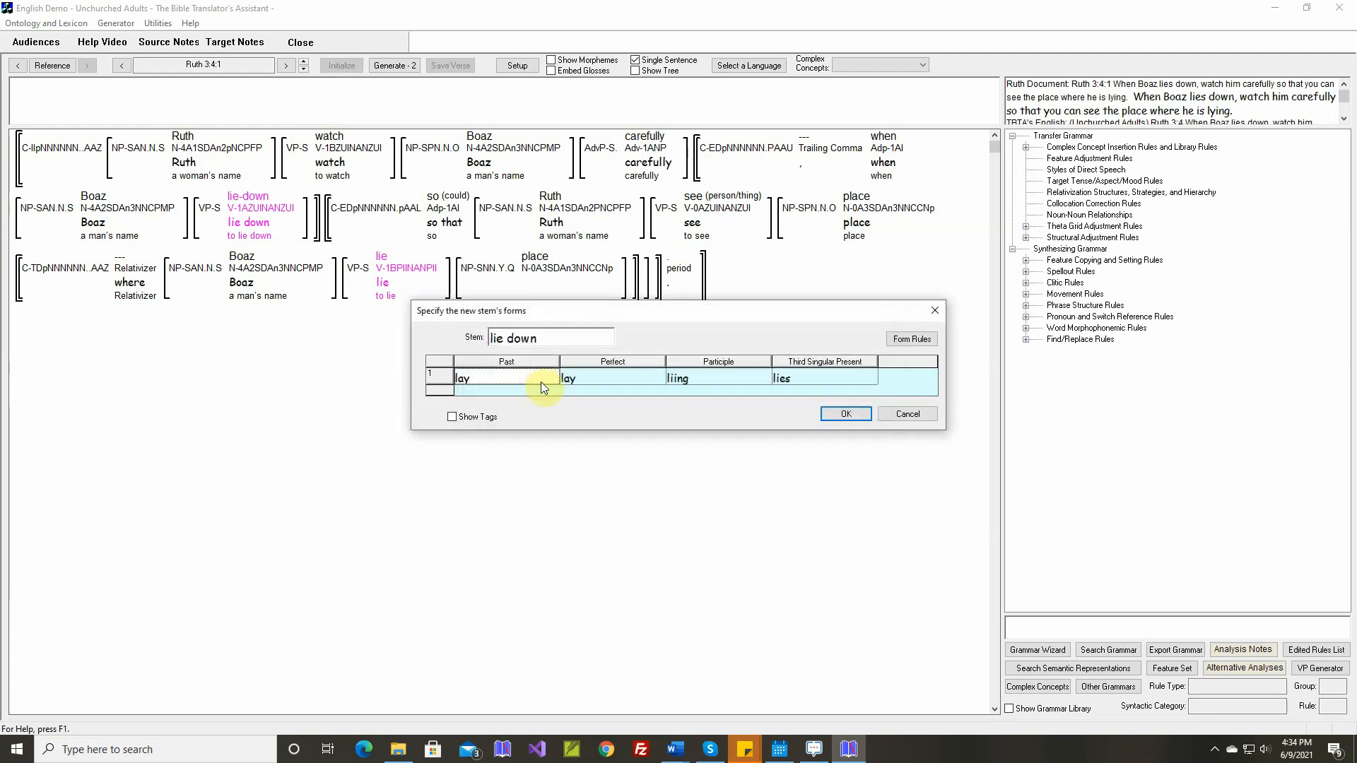
double_click(594, 378)
key("BackSpace")
key("BackSpace")
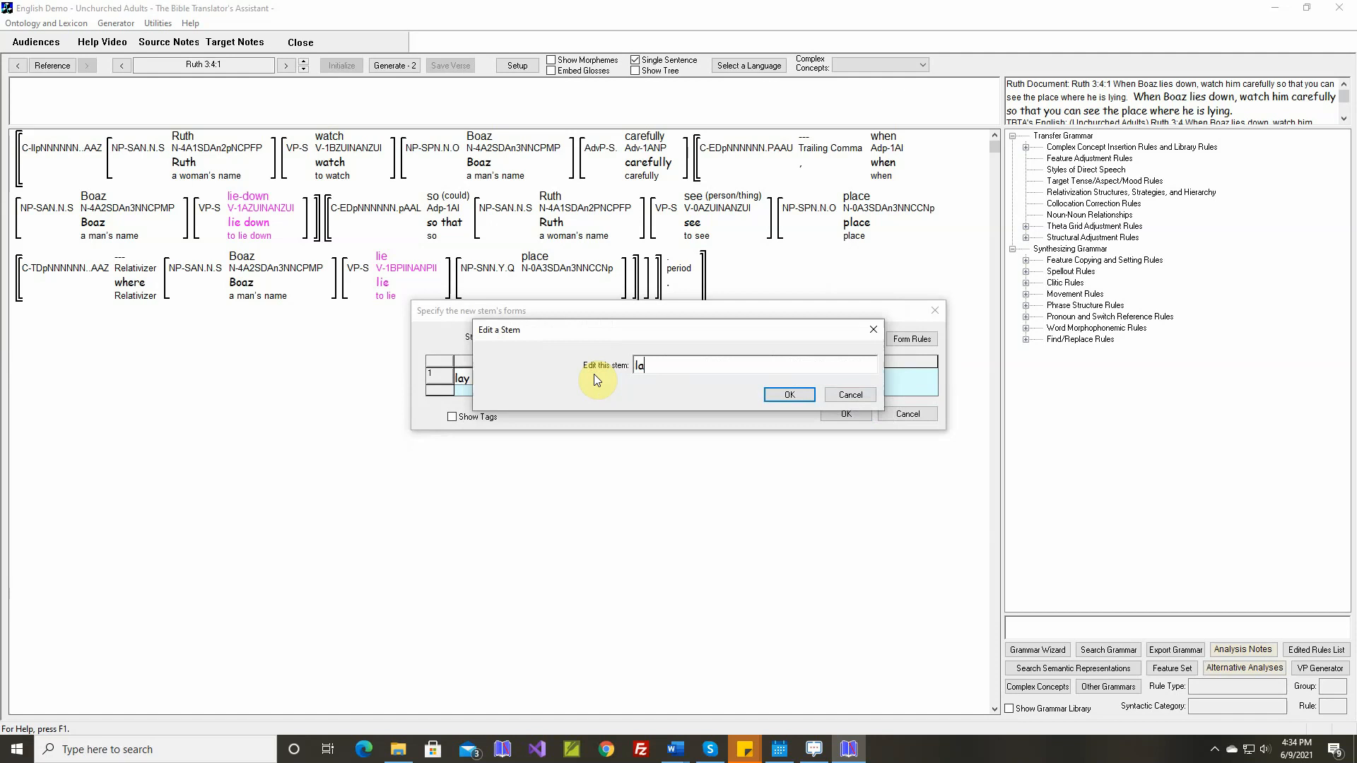
type("ain")
key("Return")
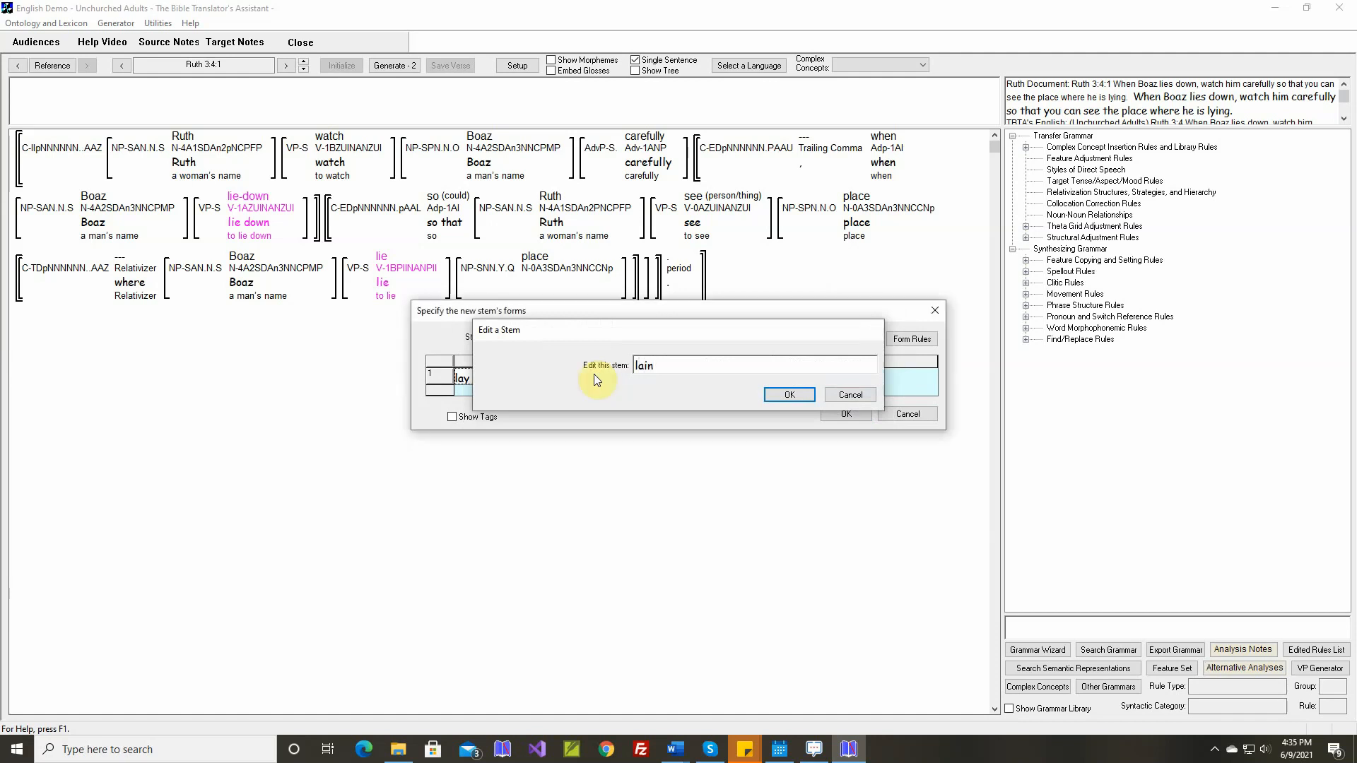
Set the stem's Participle form to "lying" and accept the forms, gloss and comment.
double_click(680, 378)
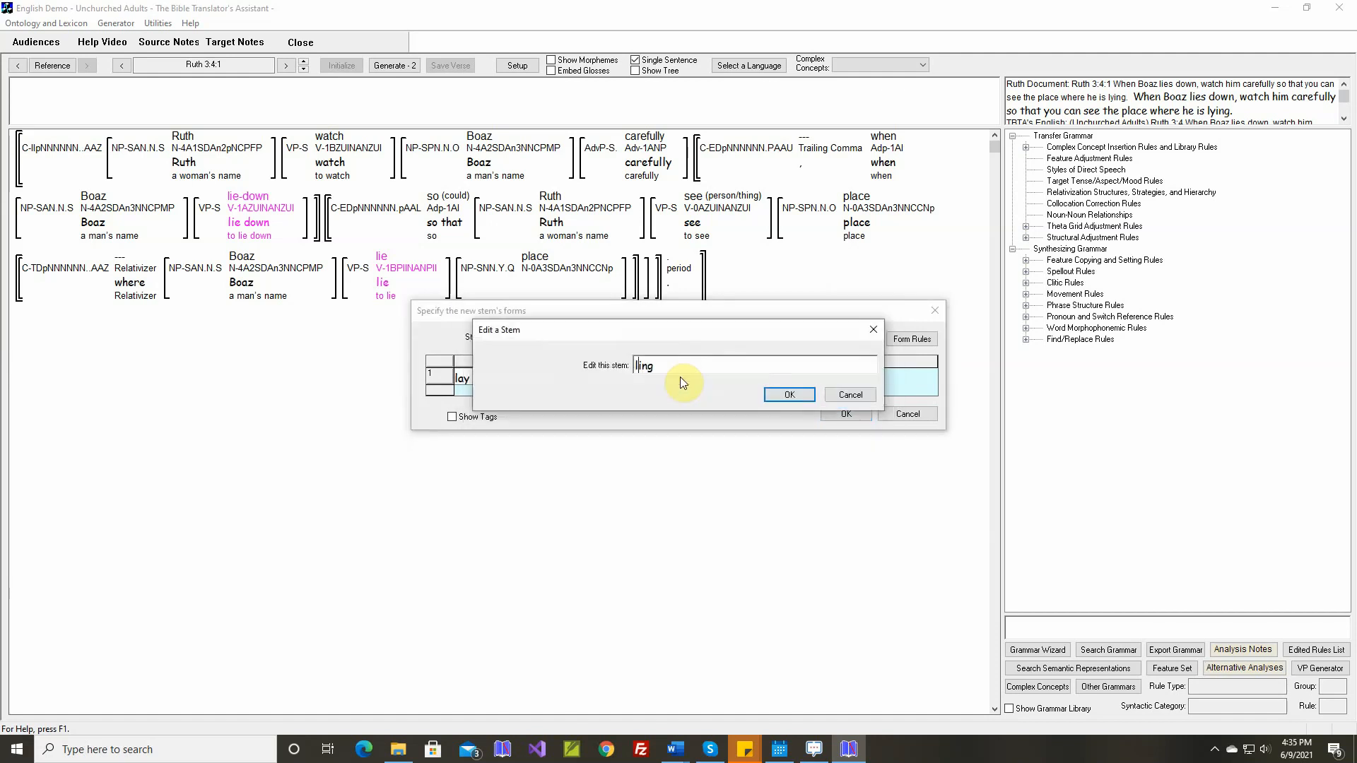
type("y")
key("Return")
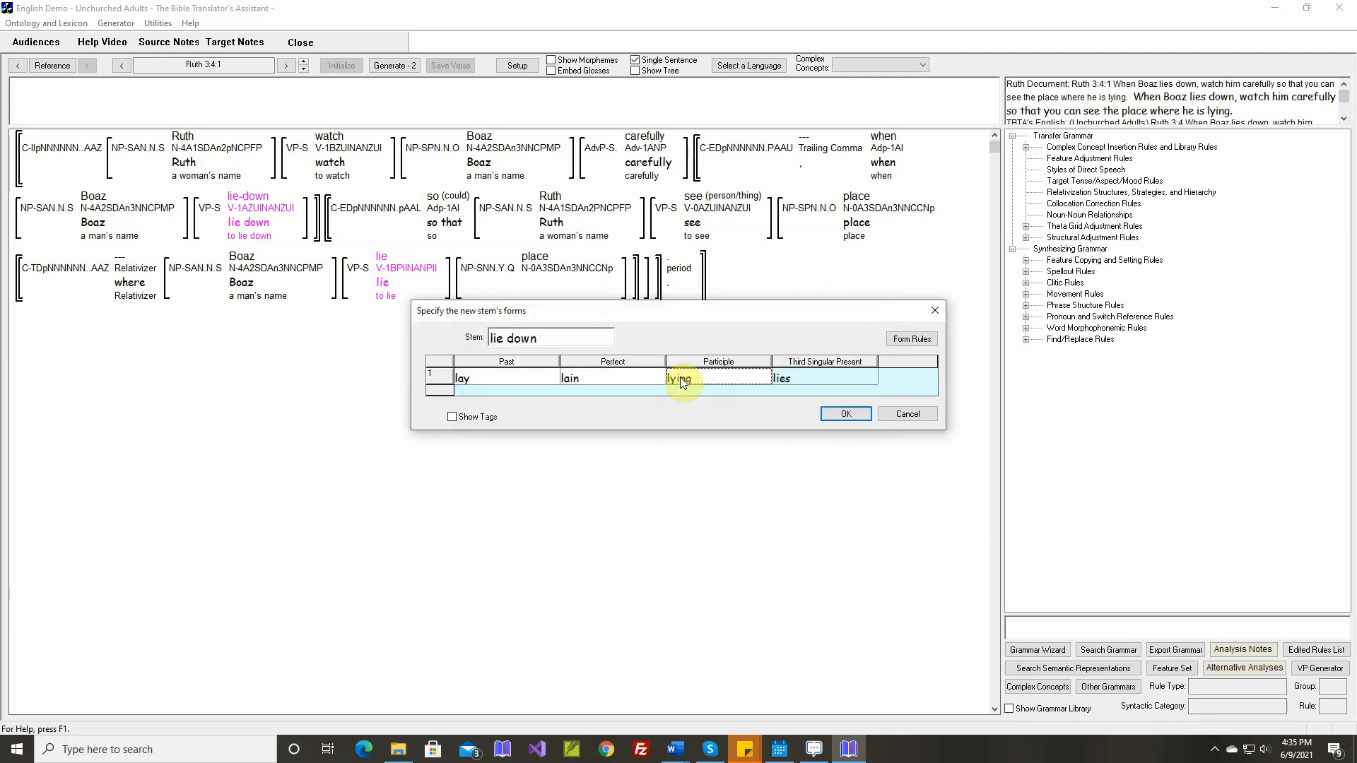
left_click(859, 418)
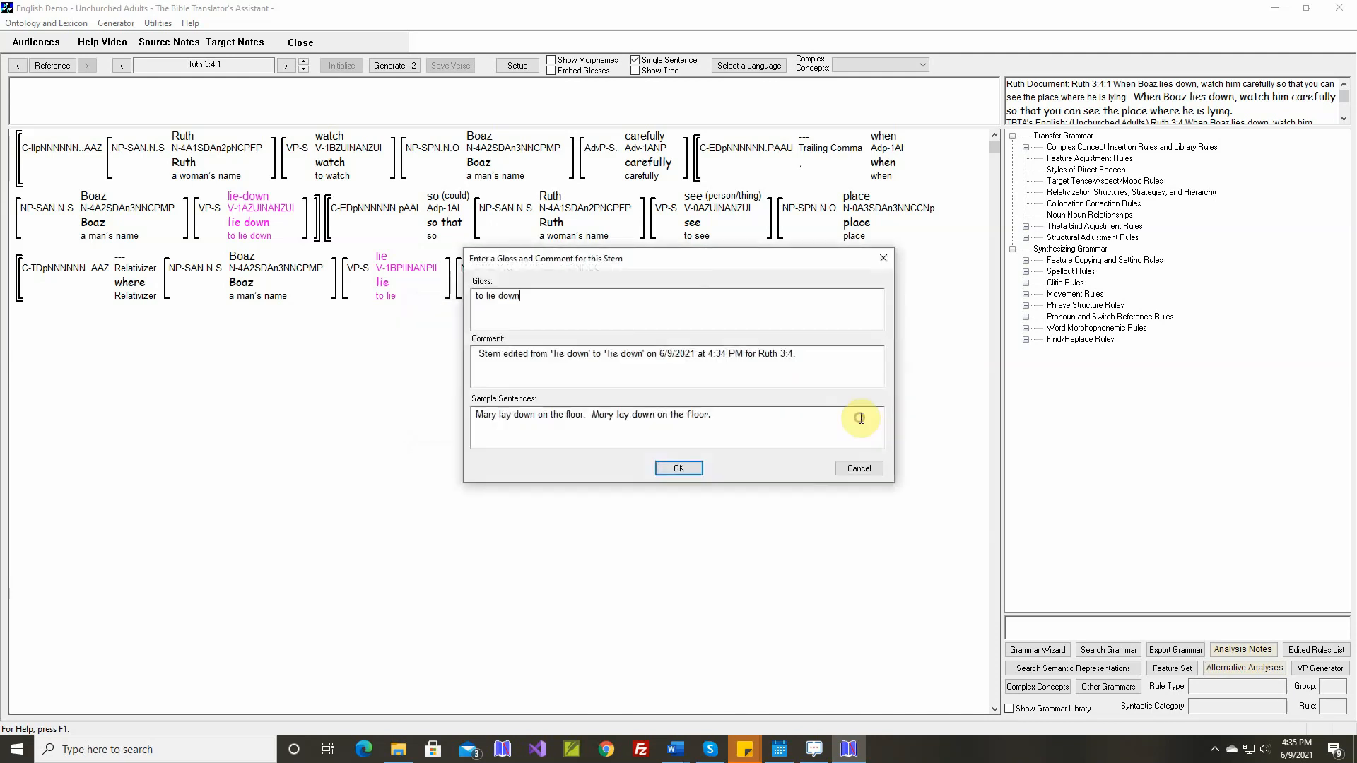
left_click(685, 469)
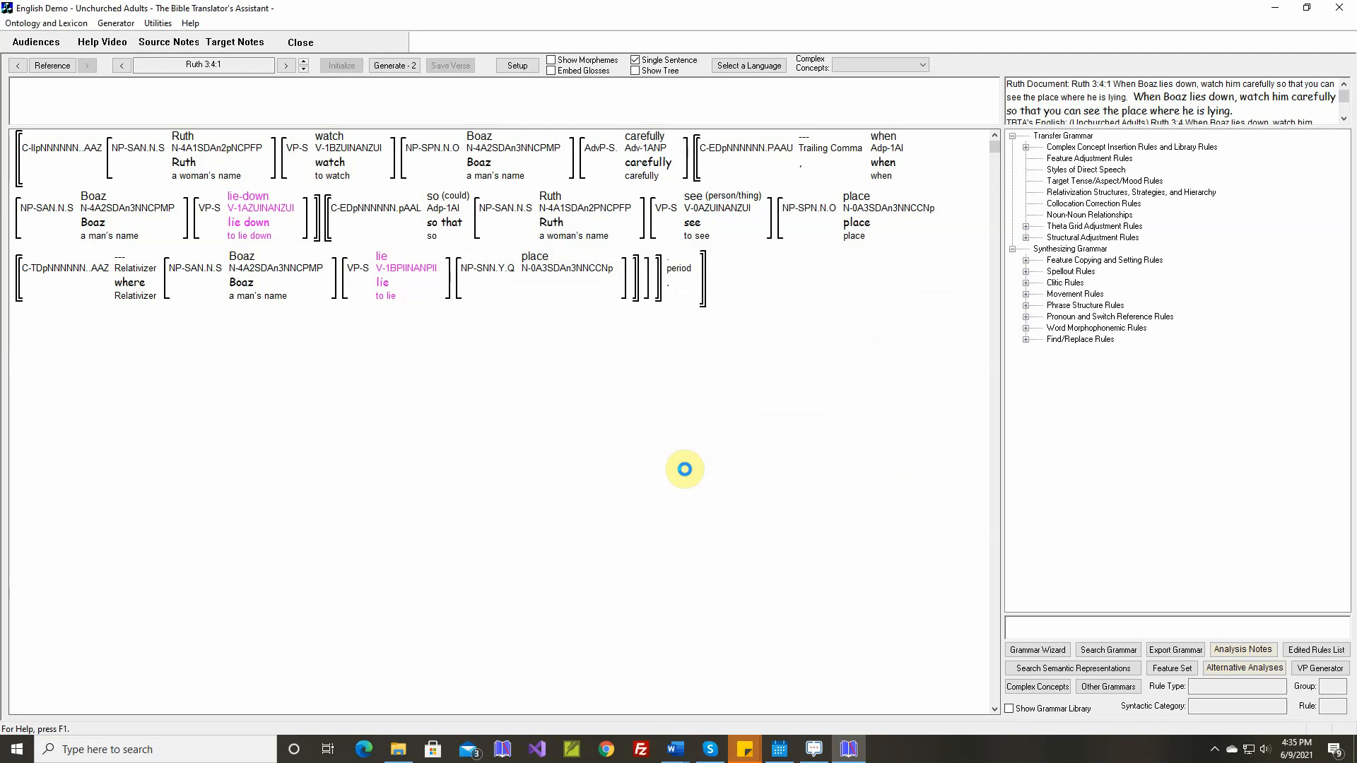
Mark the theta grid adjustment rule for lie-down as Unnecessary and accept it.
right_click(258, 221)
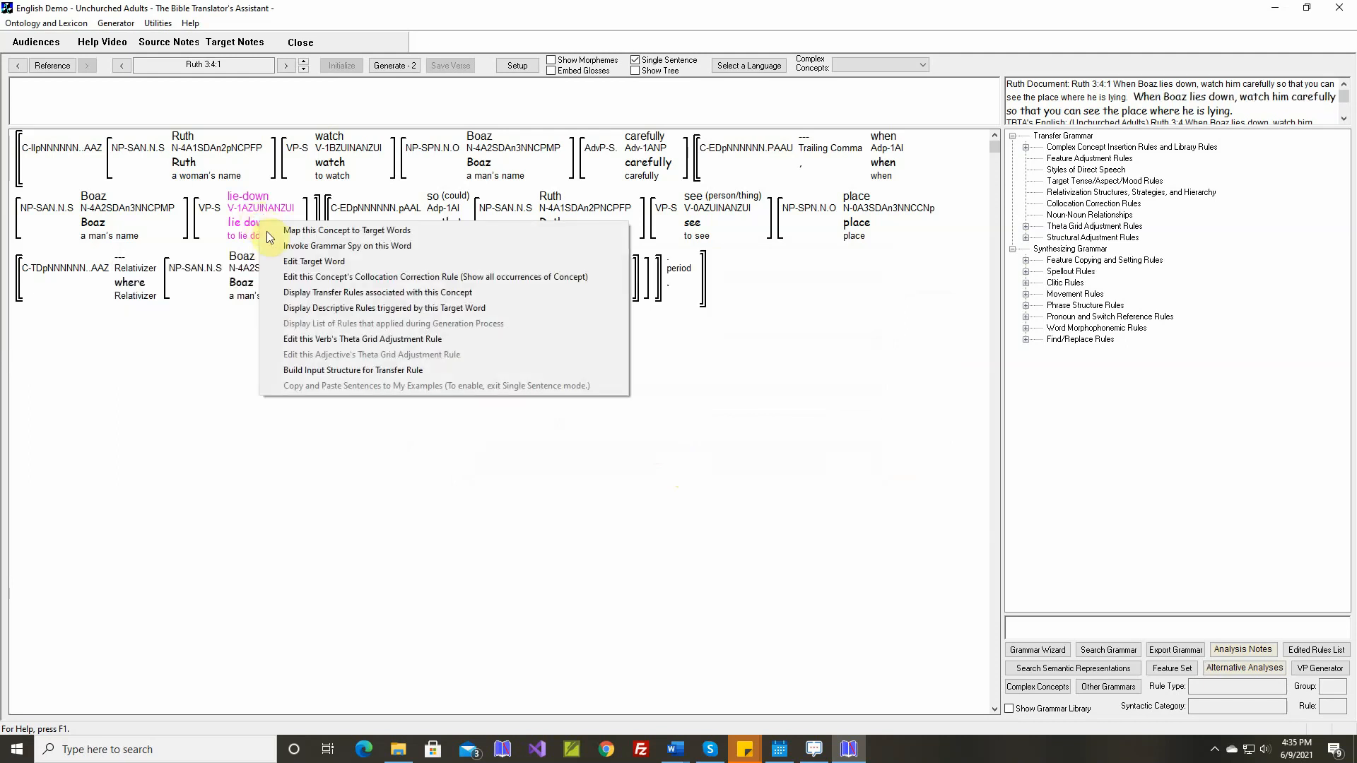
left_click(332, 346)
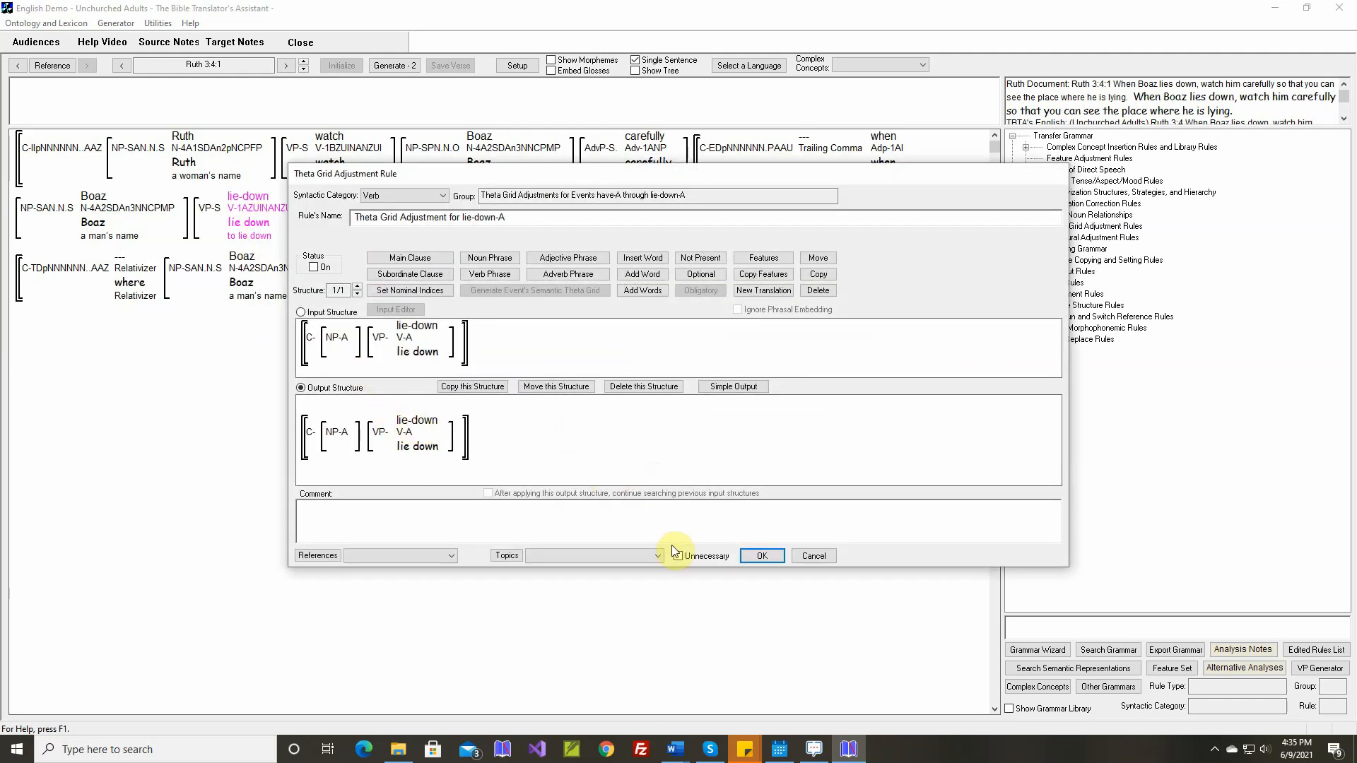
left_click(762, 556)
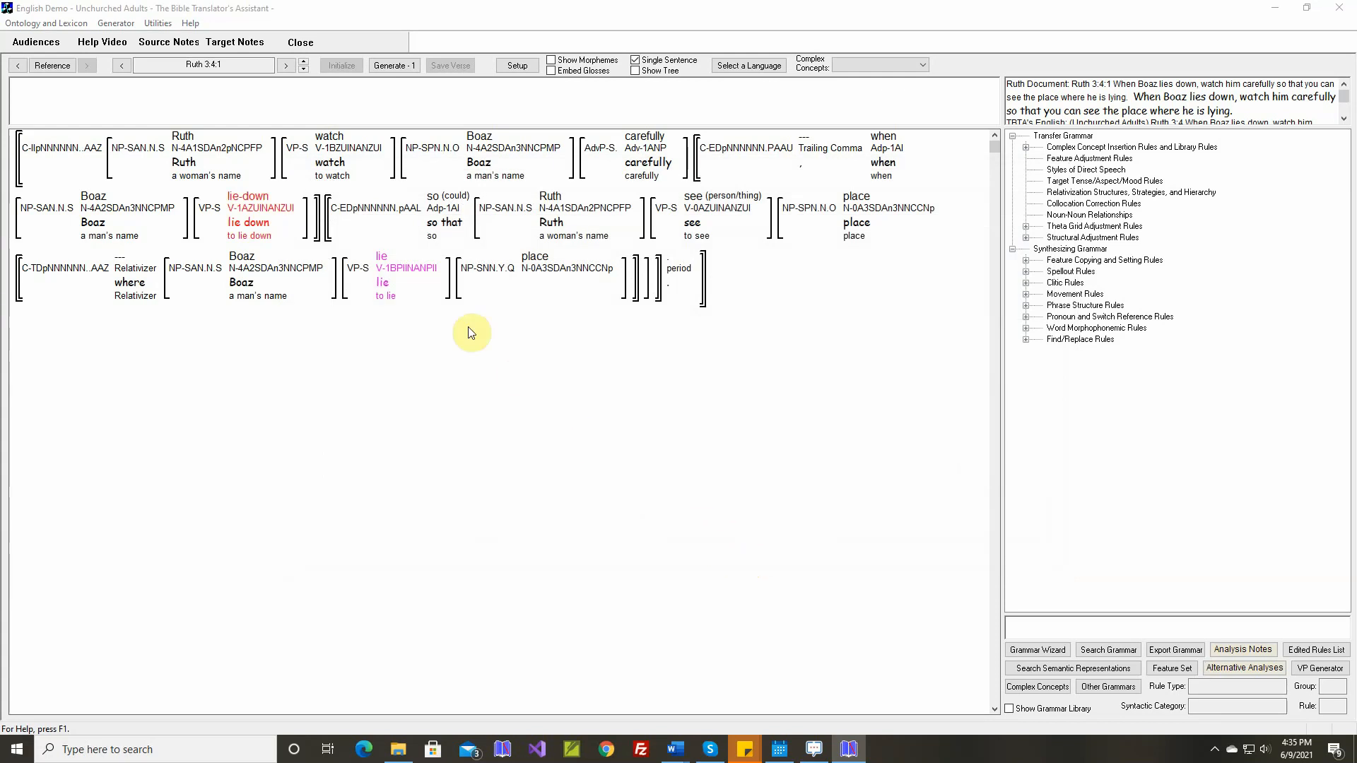
Mark the theta grid adjustment rule for lie-B as Unnecessary, accept it, and generate Ruth 3:4:1.
right_click(397, 263)
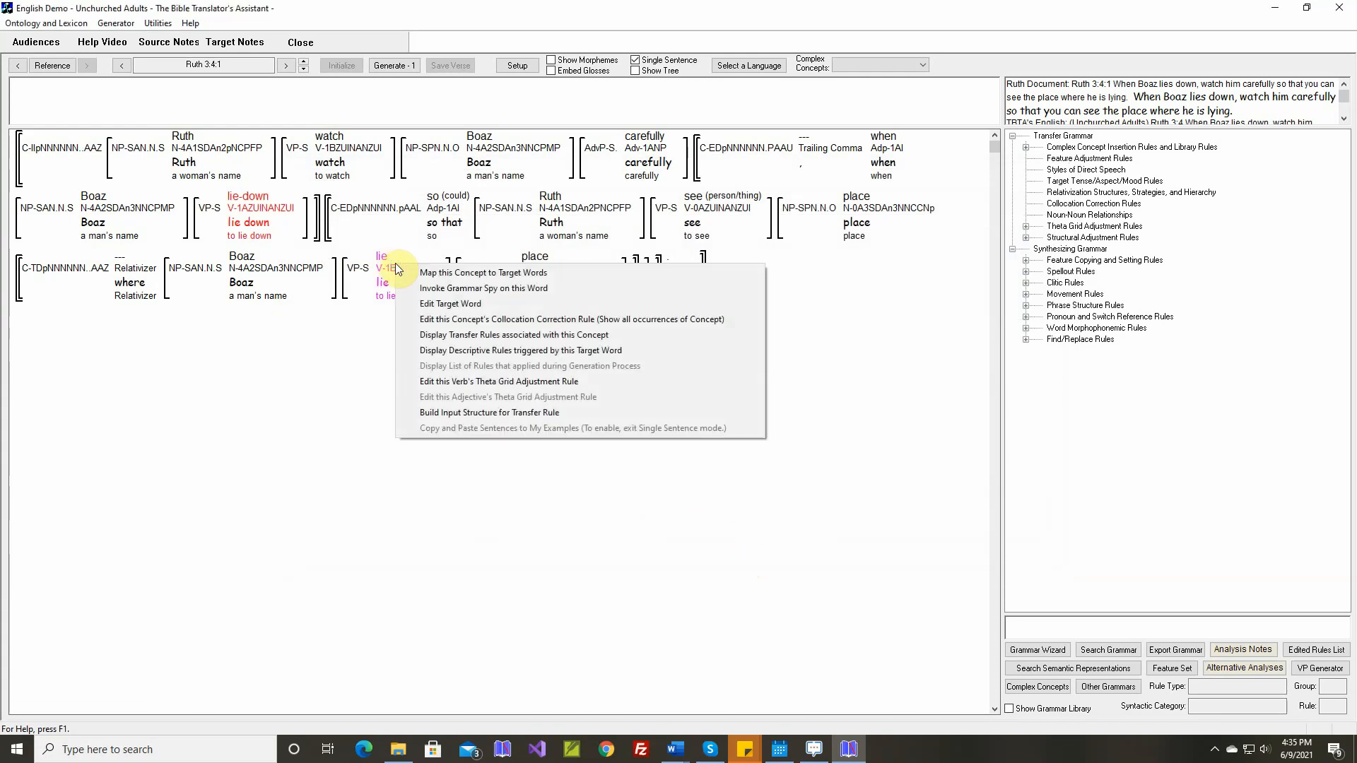
left_click(446, 381)
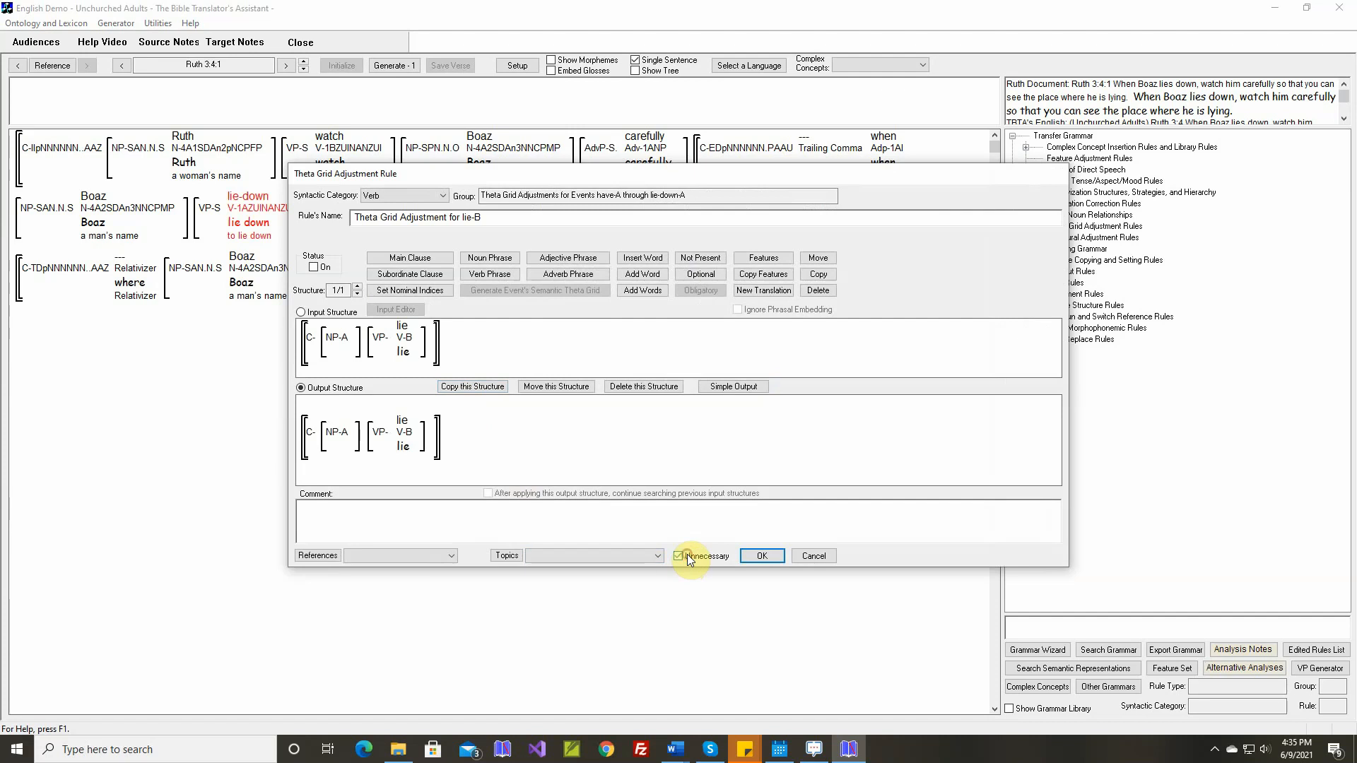
left_click(762, 556)
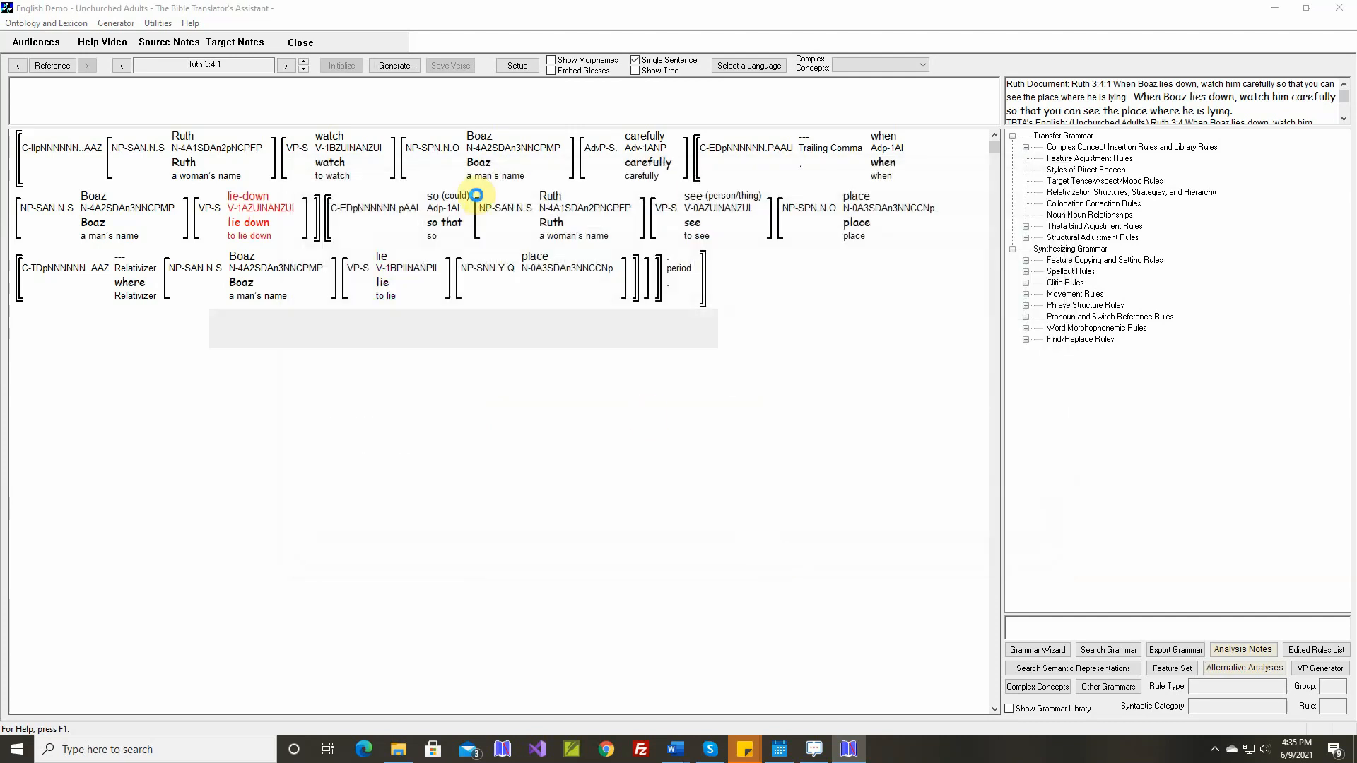
left_click(396, 66)
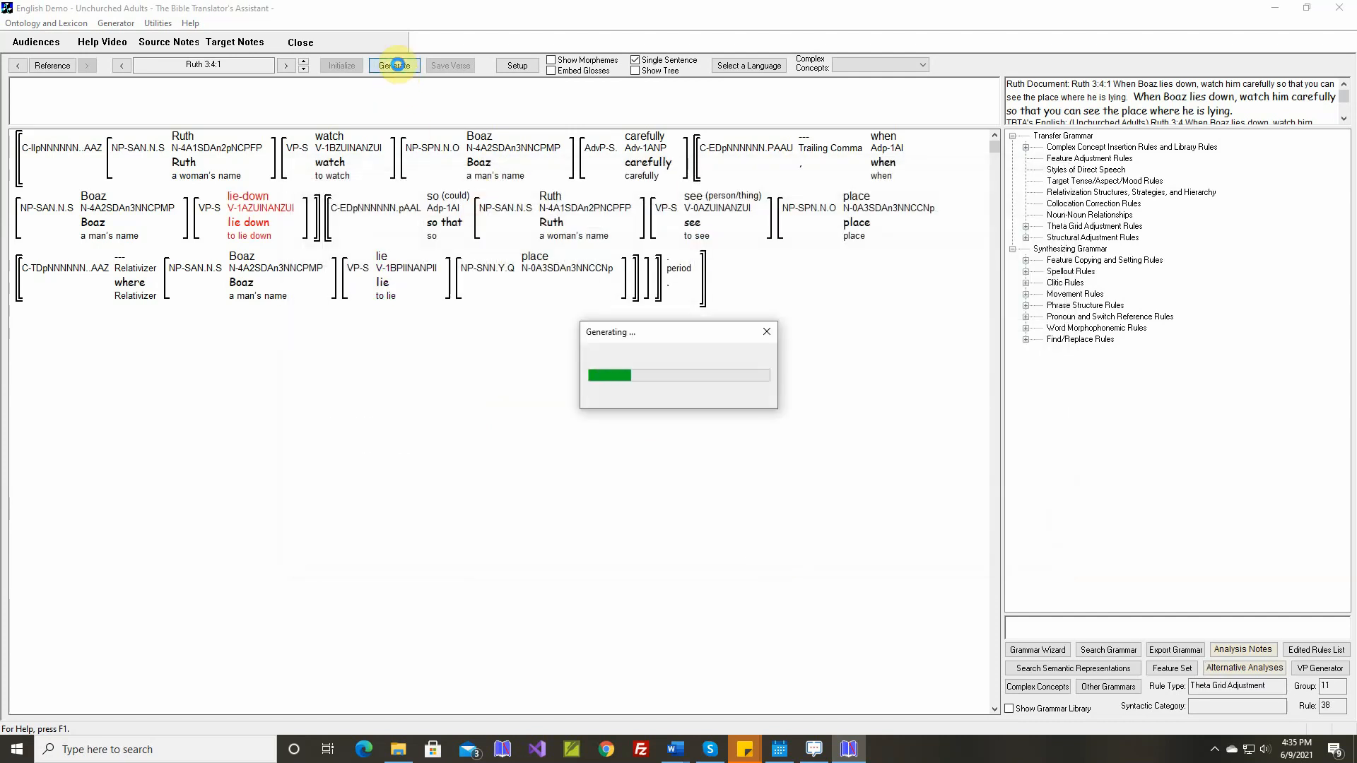
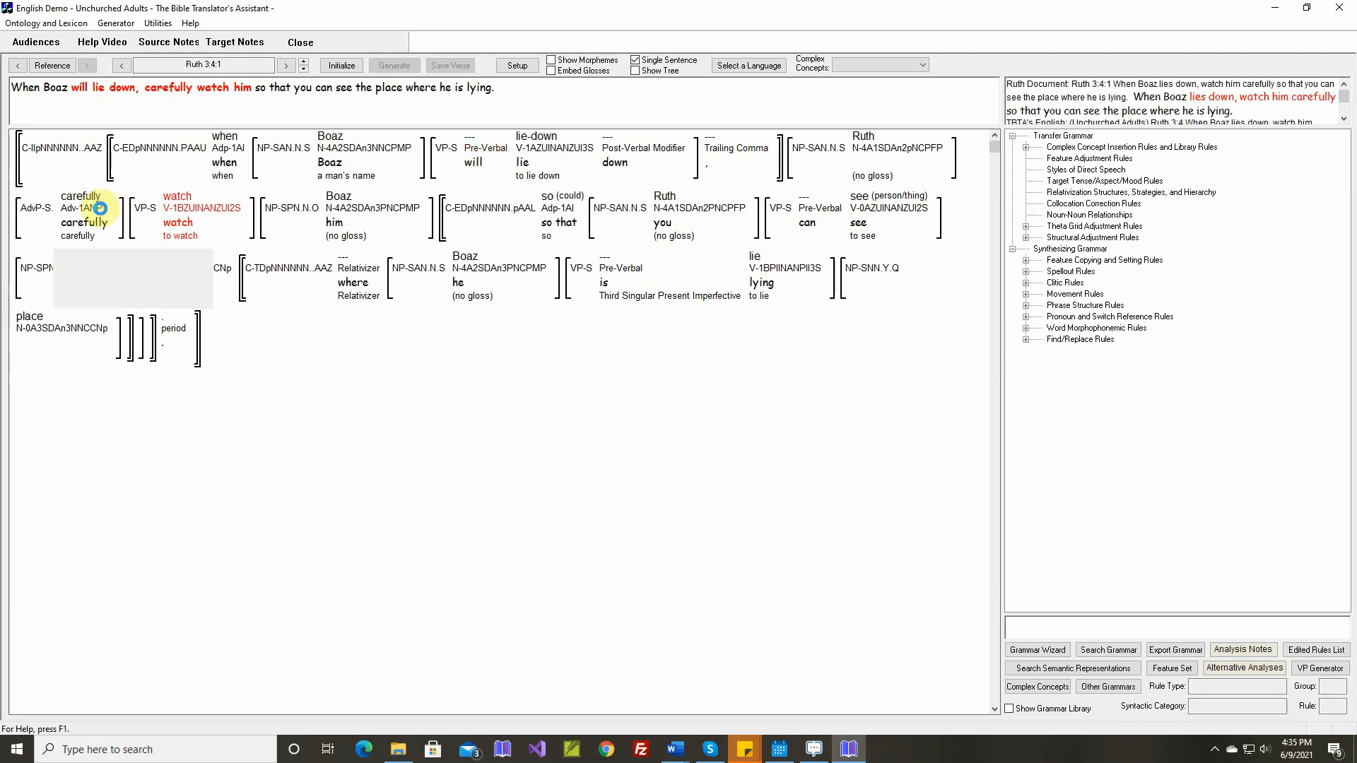
Review the occurrences of "carefully" in its collocation correction rule, including Ruth 3:4, and leave the rule unedited.
mouse_move(97, 210)
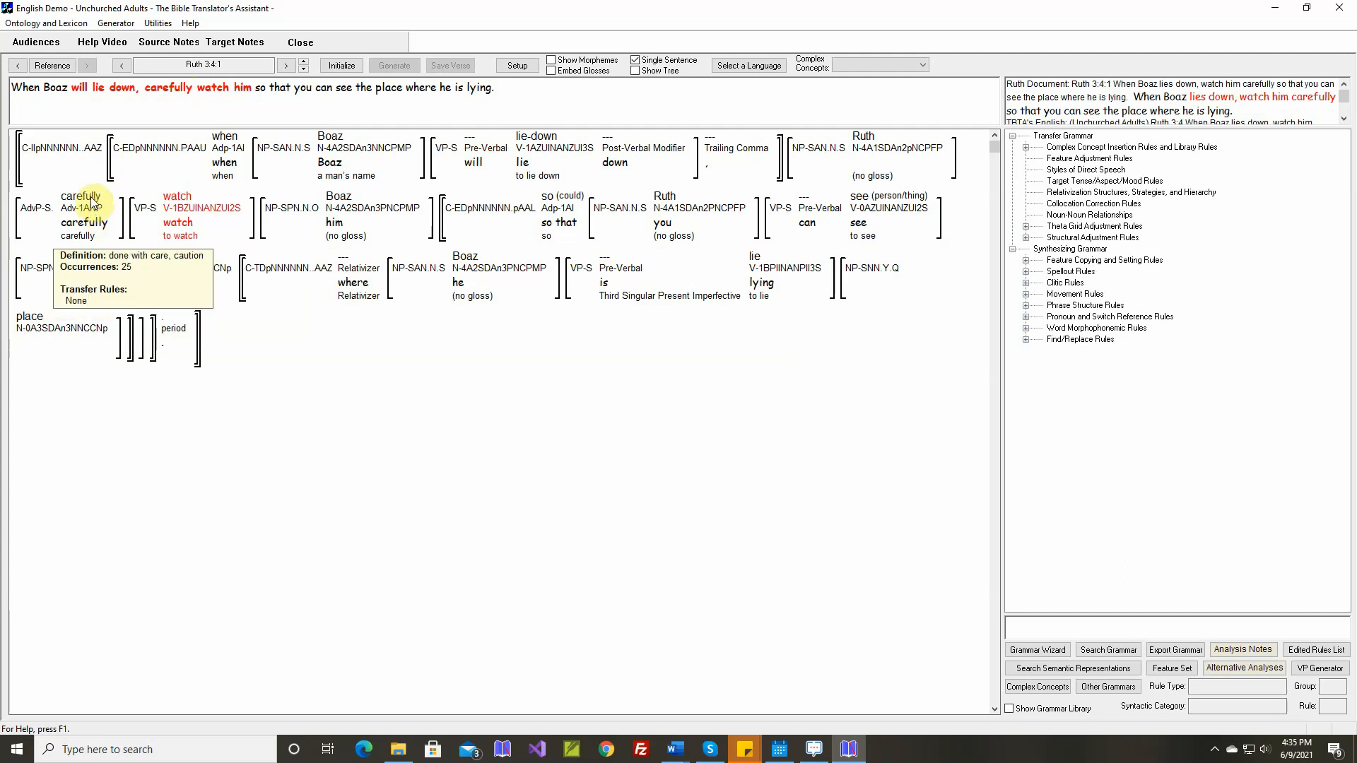
right_click(92, 198)
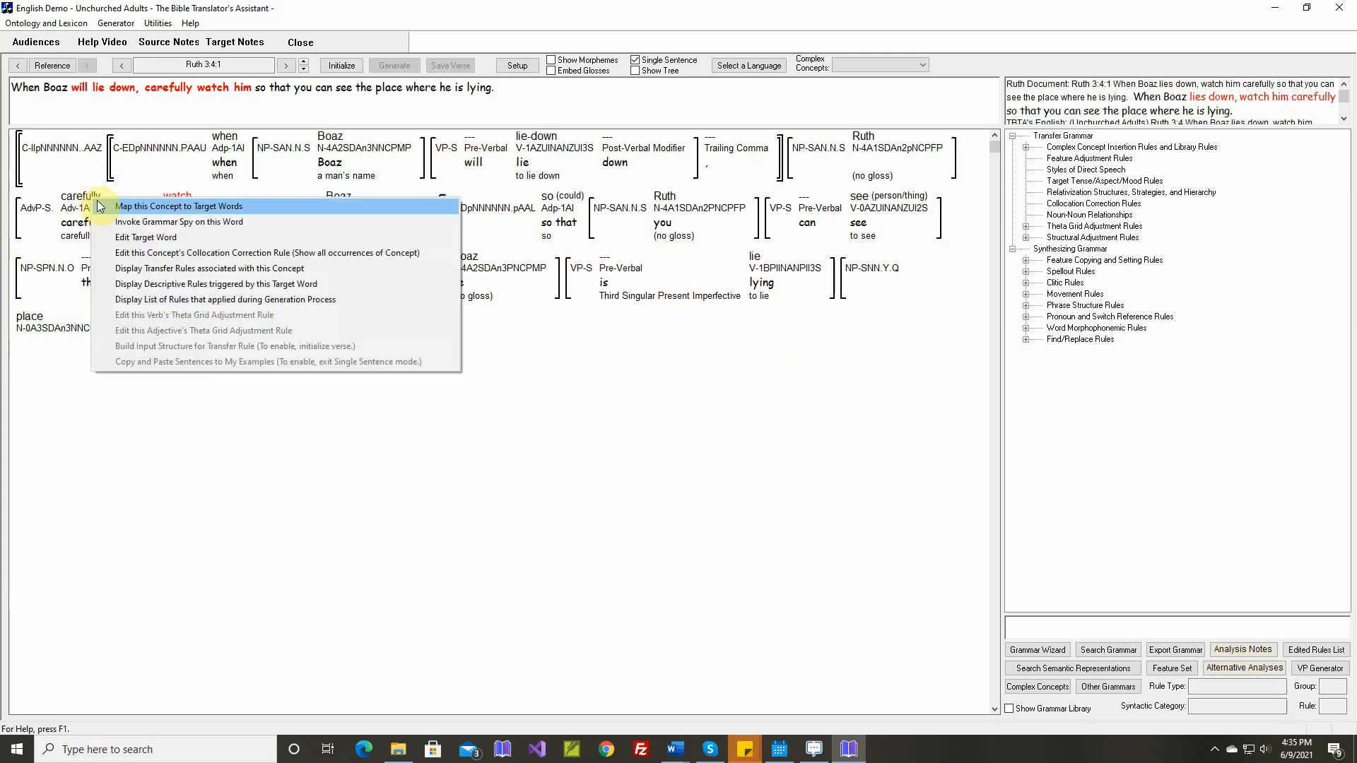
left_click(132, 252)
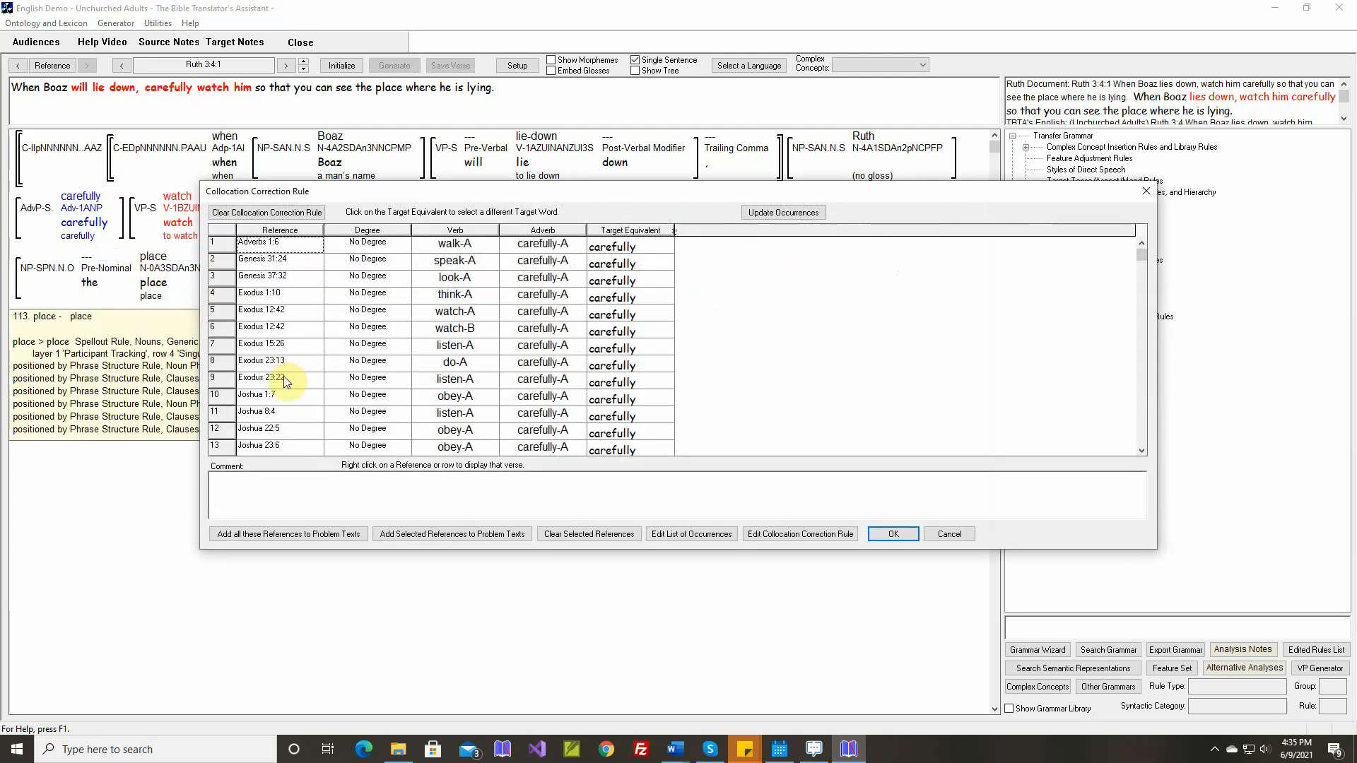
scroll(283, 378, "down", 2)
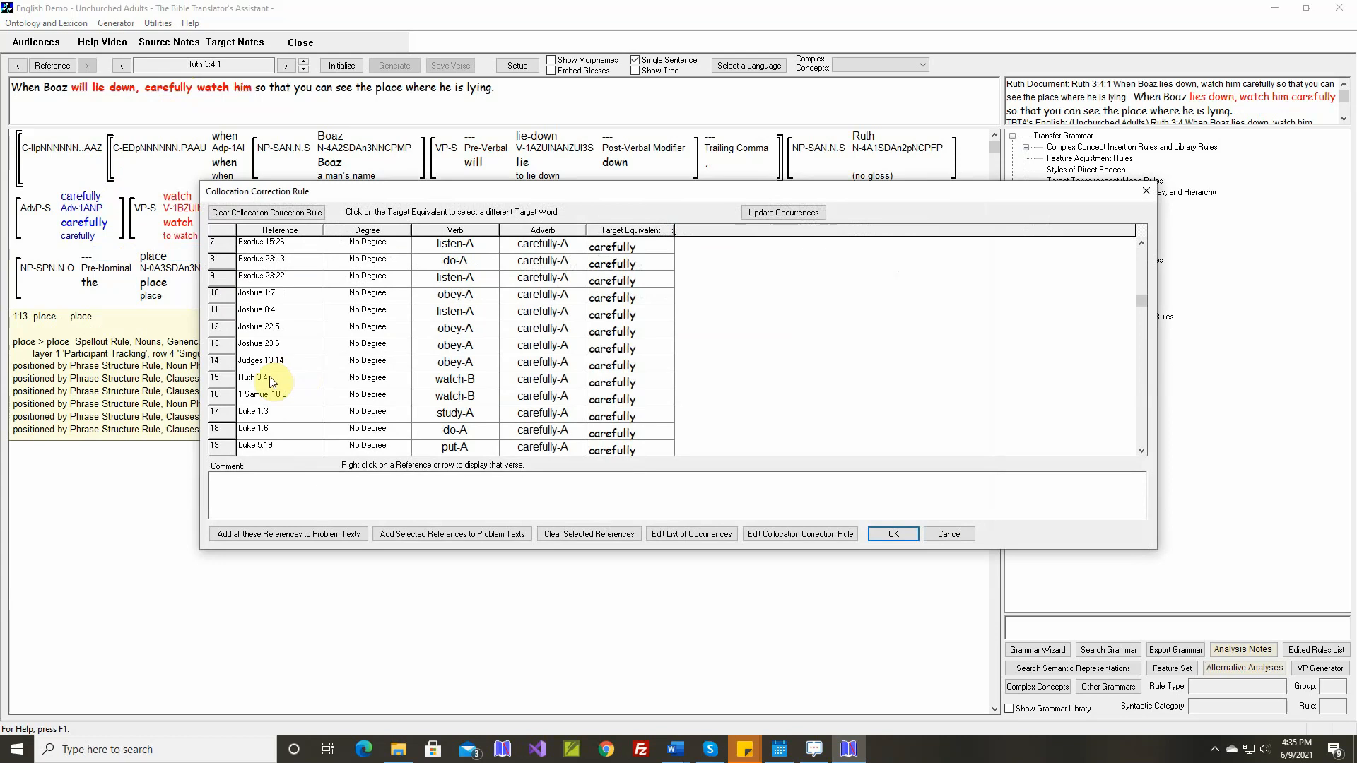
left_click(942, 535)
Set the Location in Clause of the stem "carefully" to Clause Final, accept its gloss, and regenerate Ruth 3:4:1.
left_click(101, 225)
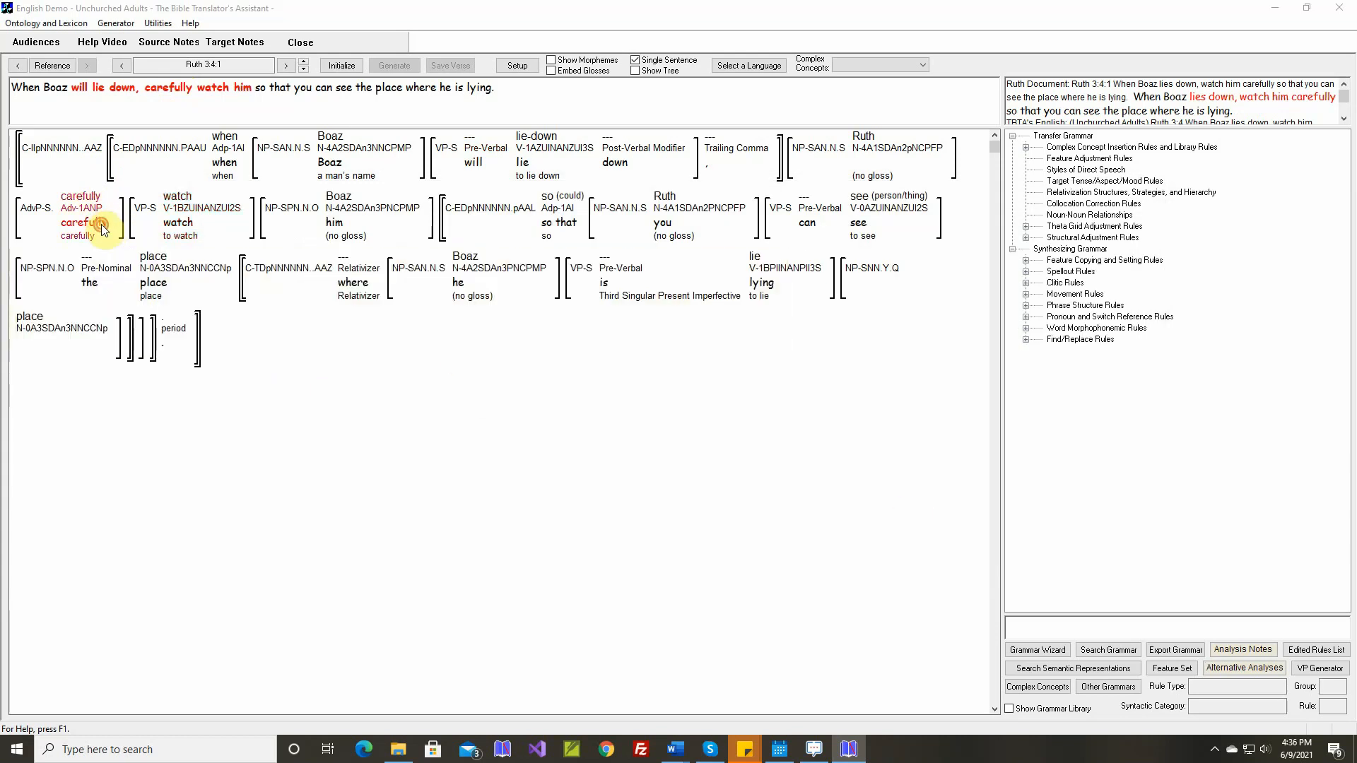
double_click(102, 224)
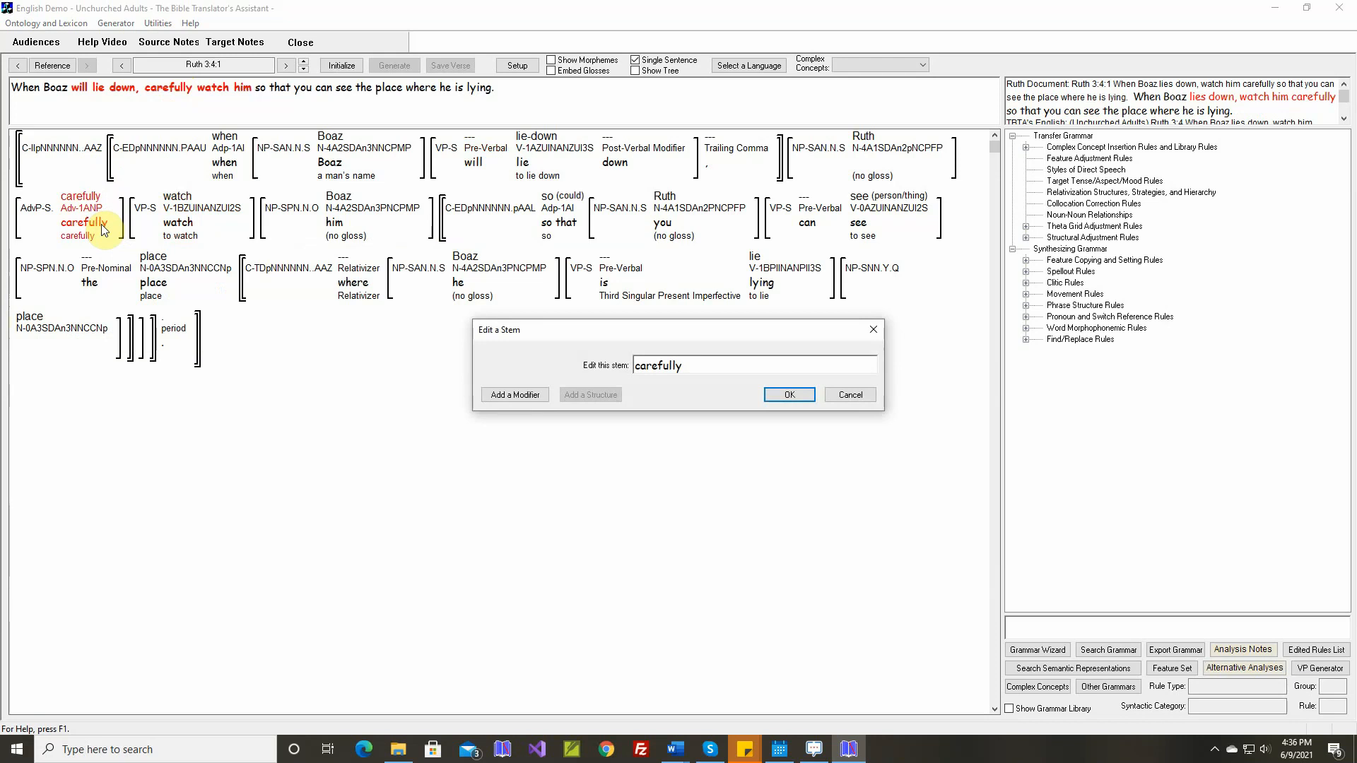
left_click(777, 397)
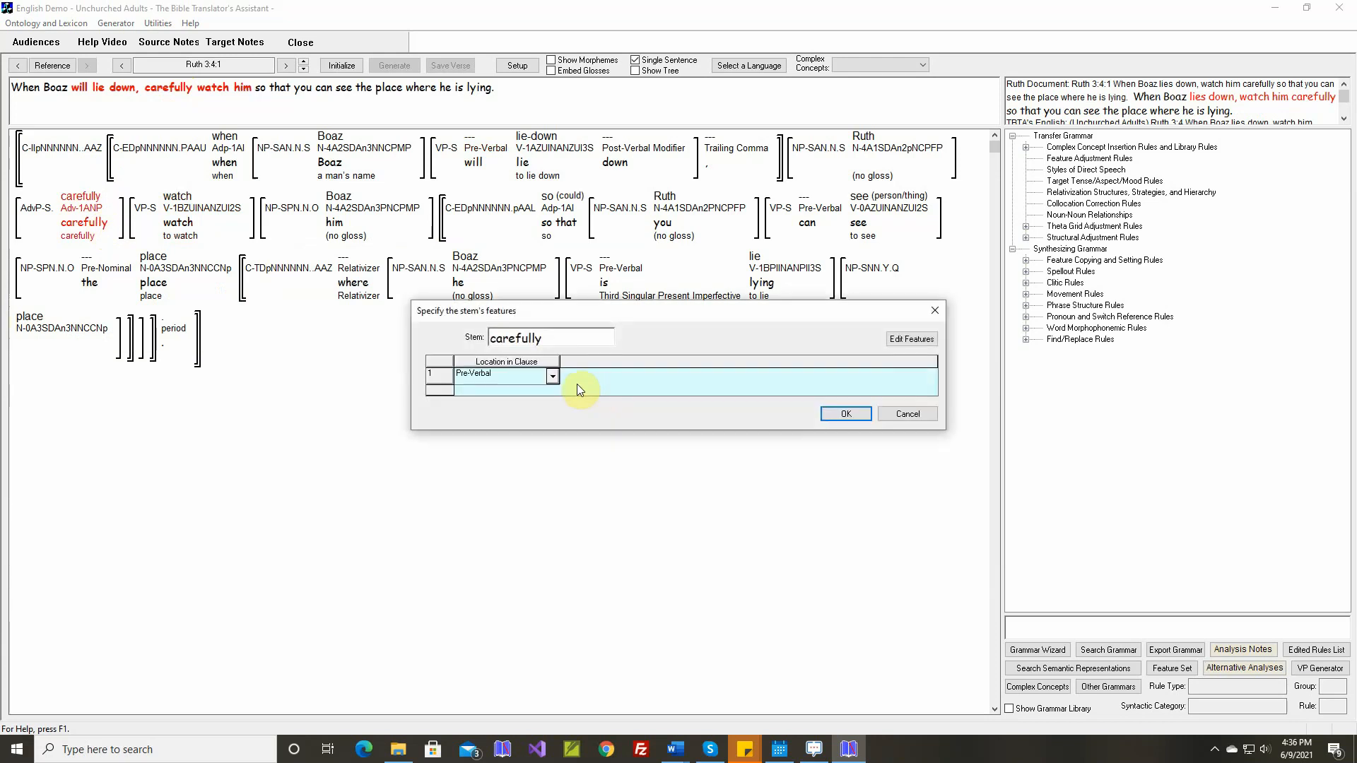
left_click(553, 380)
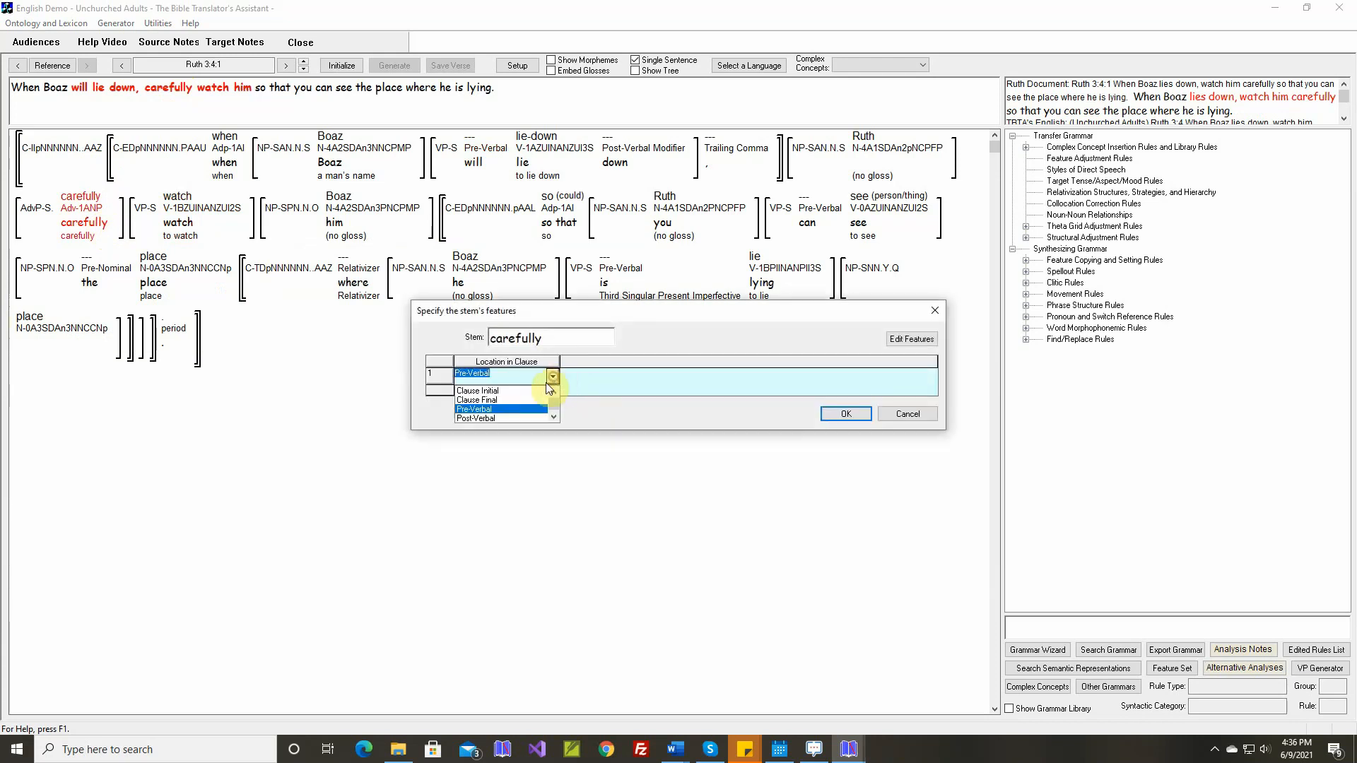
left_click(506, 400)
left_click(845, 413)
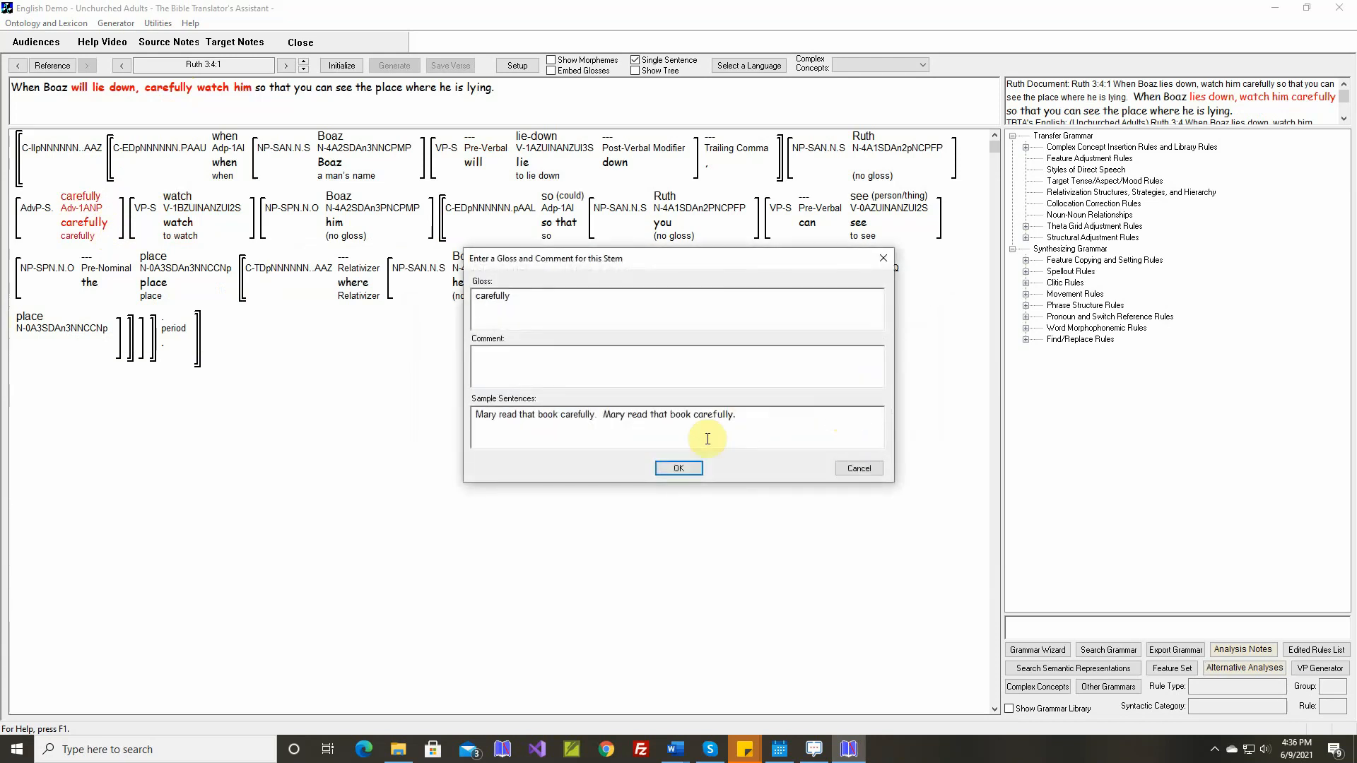
left_click(680, 468)
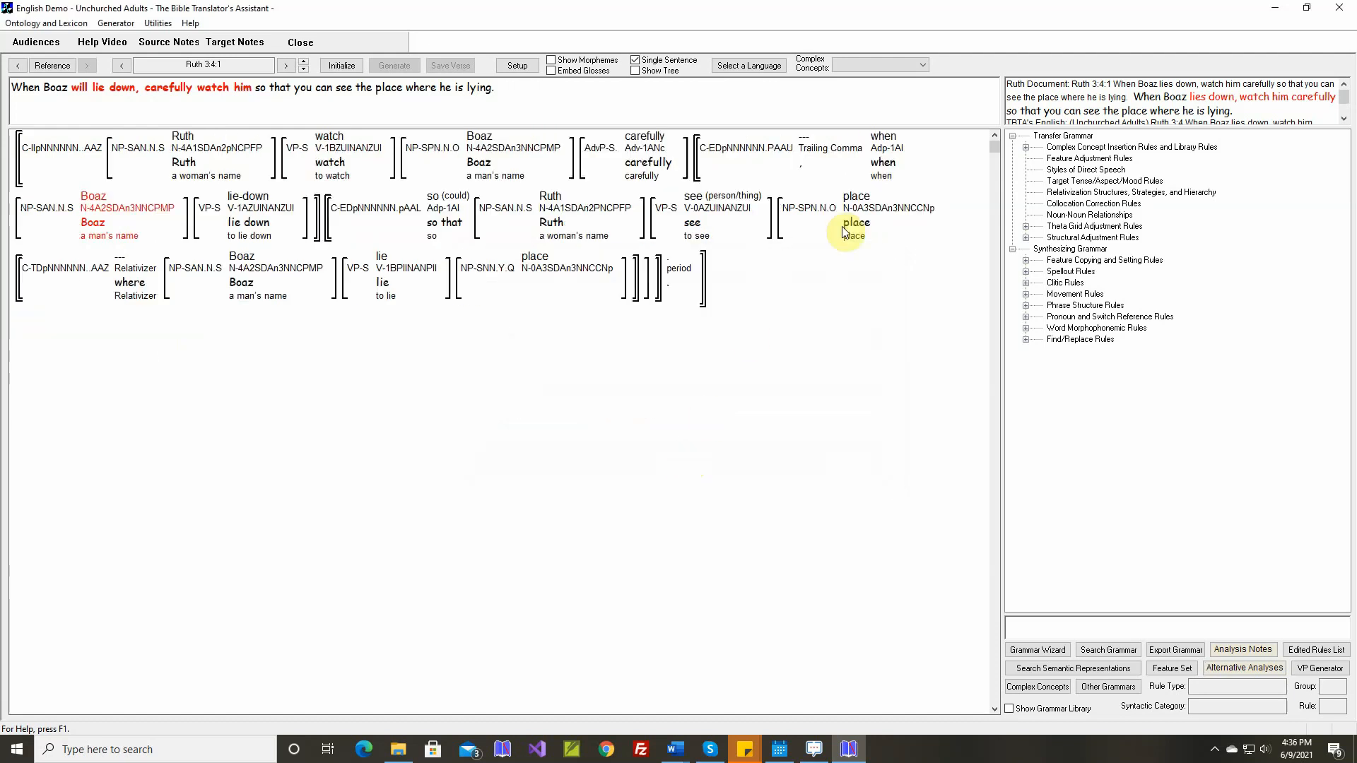
left_click(389, 65)
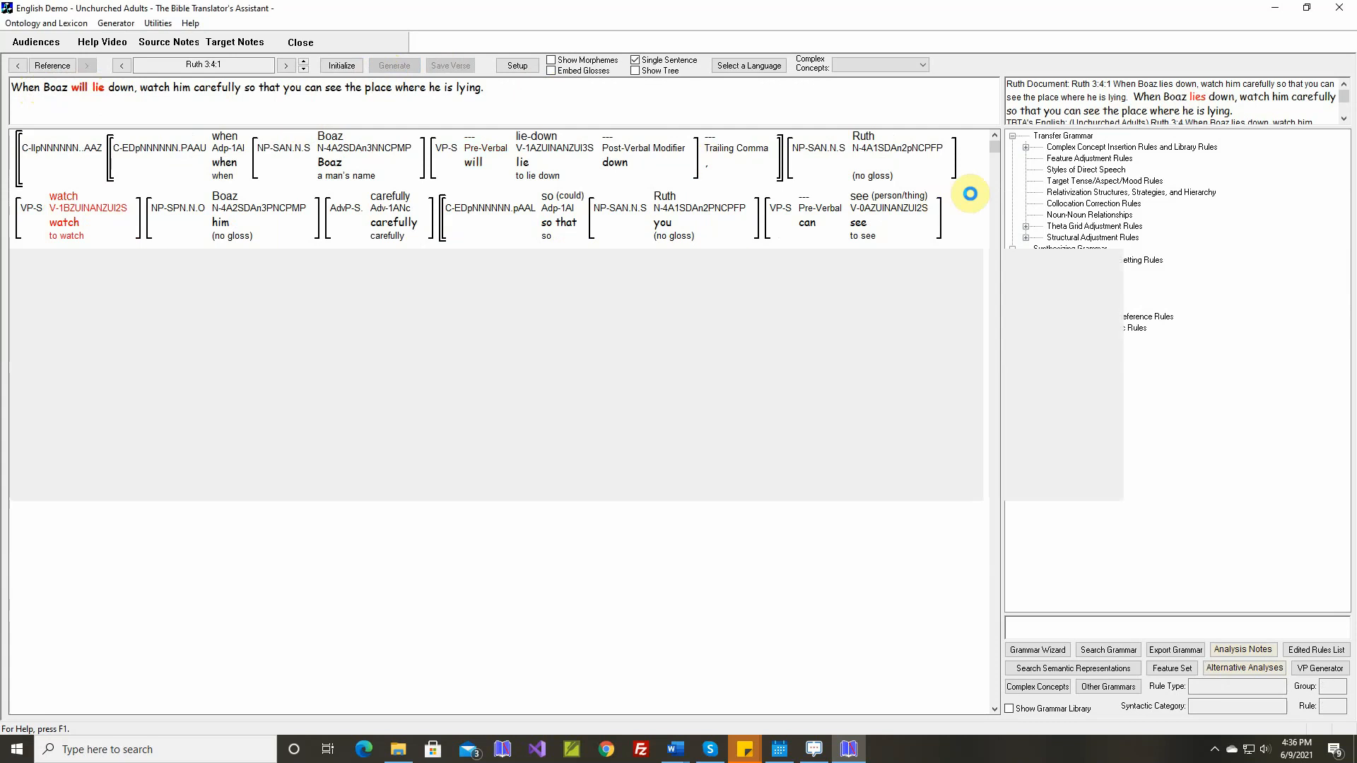
Add a new row to the Target Tense/Aspect/Mood Rules with its Time set to Future.
double_click(1092, 181)
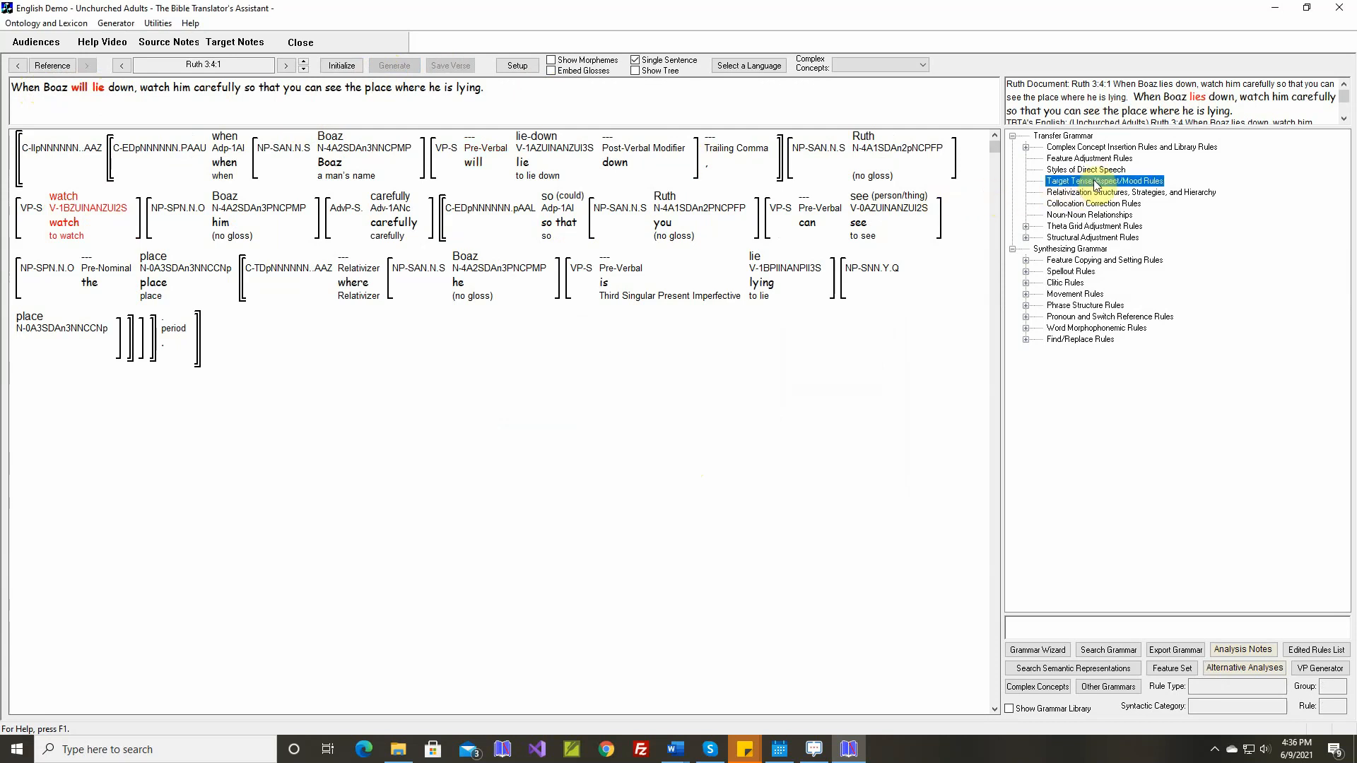
scroll(584, 375, "down", 4)
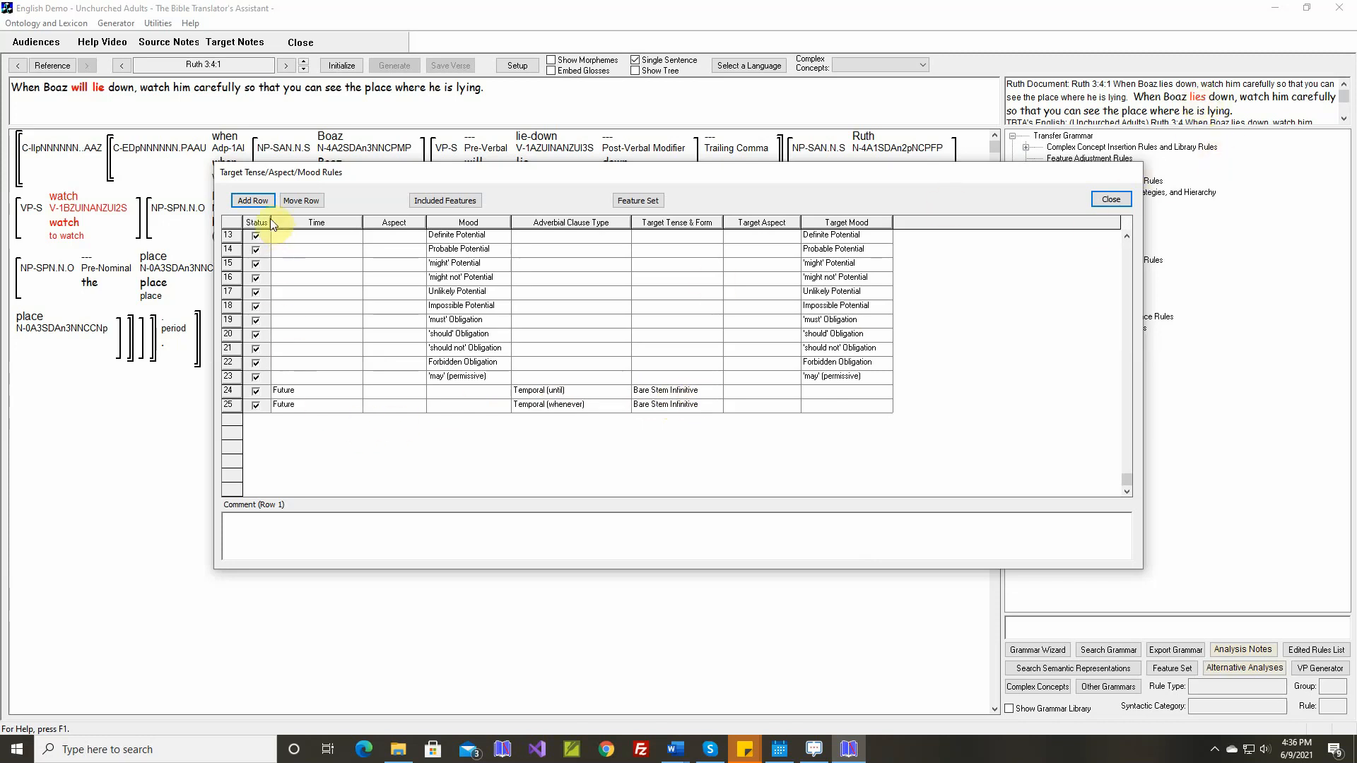
left_click(253, 200)
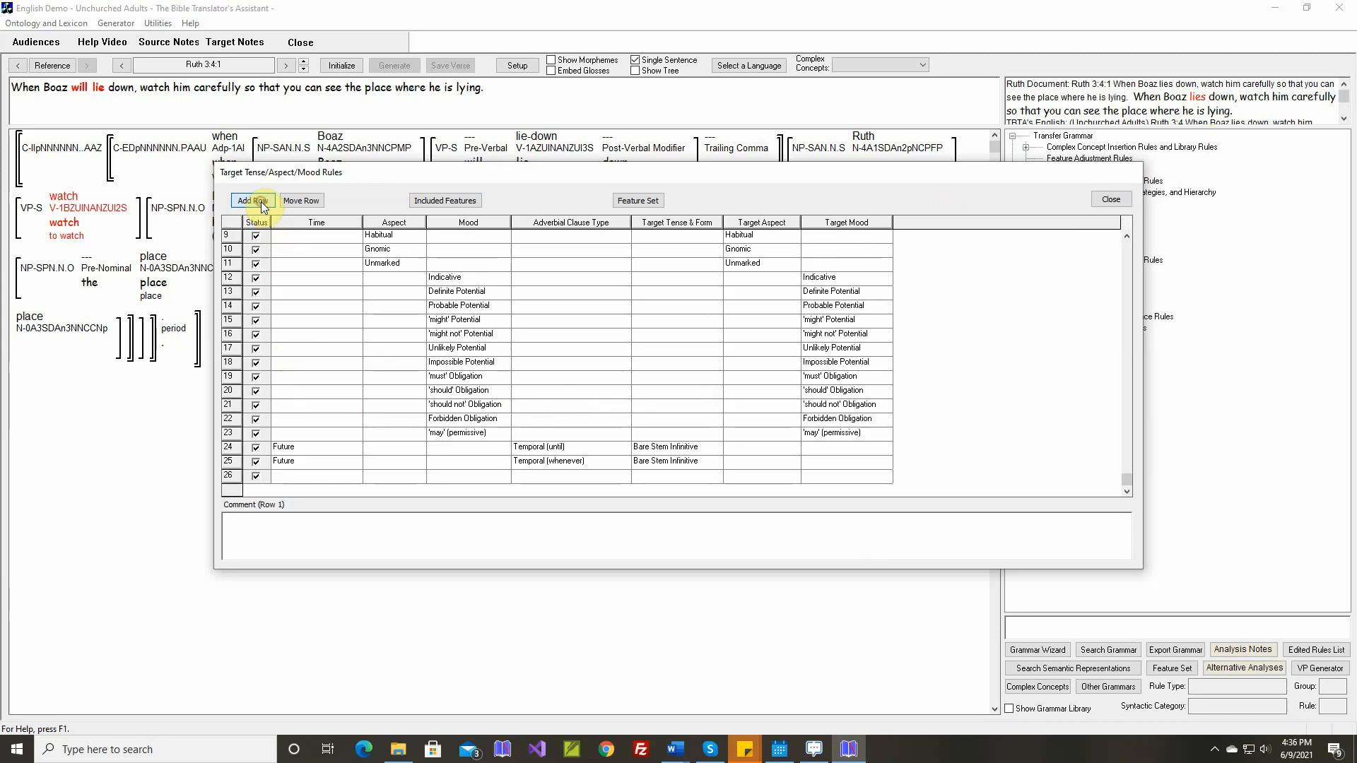
left_click(356, 477)
left_click(299, 503)
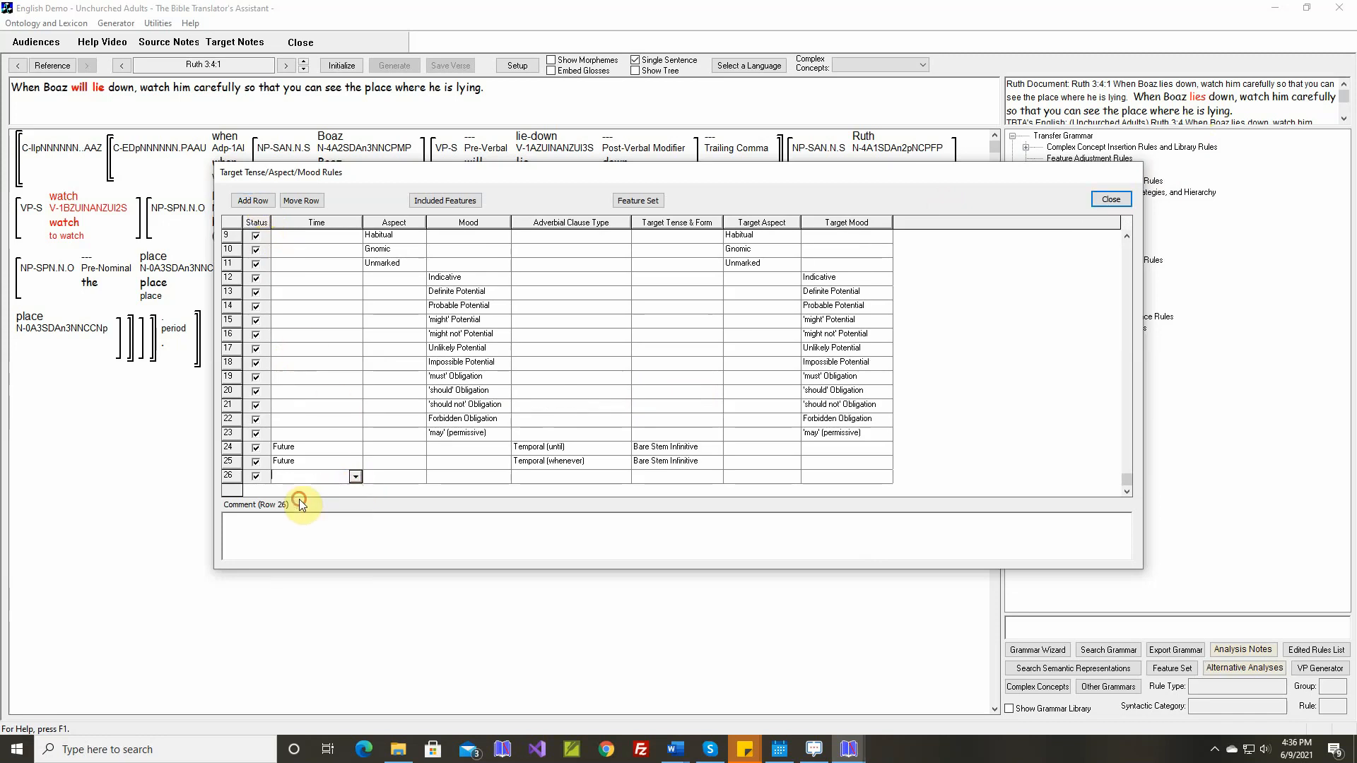
Set the new Future row's Adverbial Clause Type to Temporal (when) and its Target Tense & Form to Present.
left_click(624, 477)
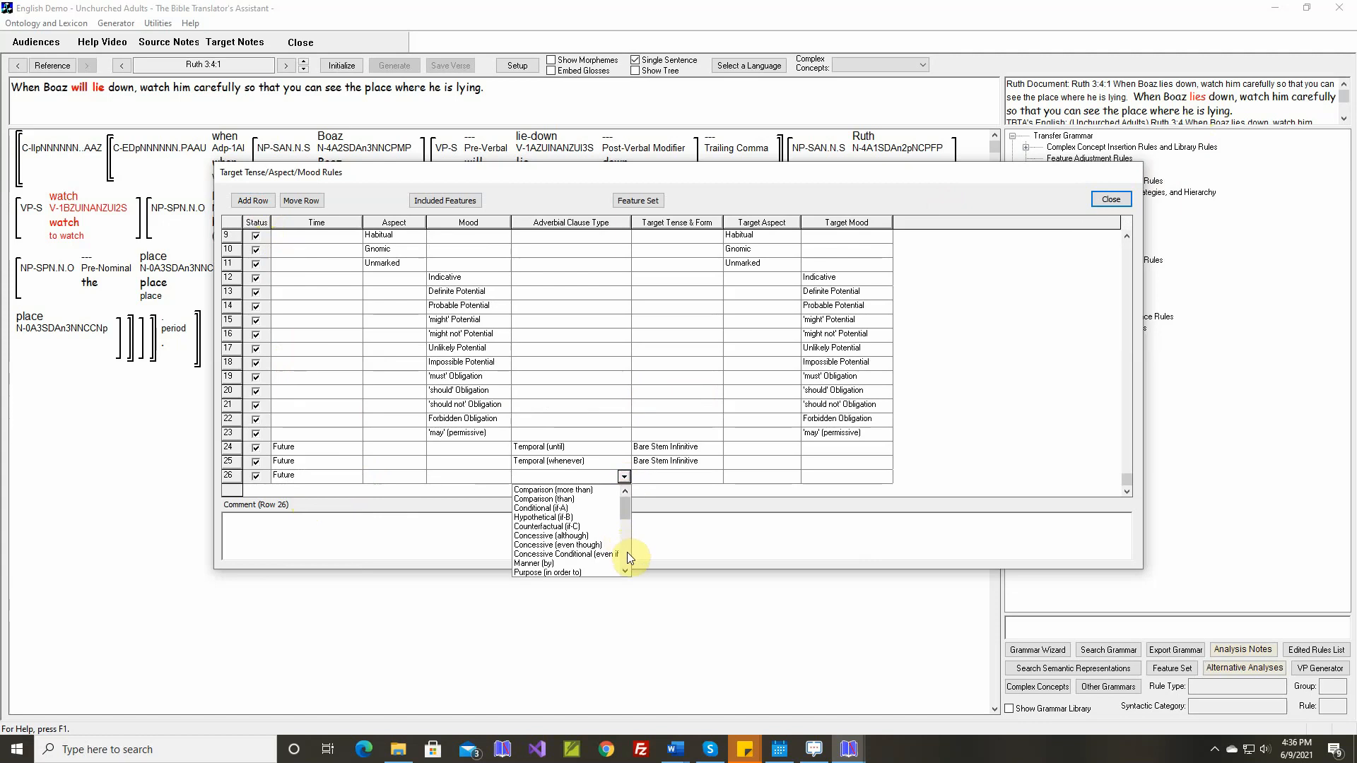
scroll(626, 553, "down", 5)
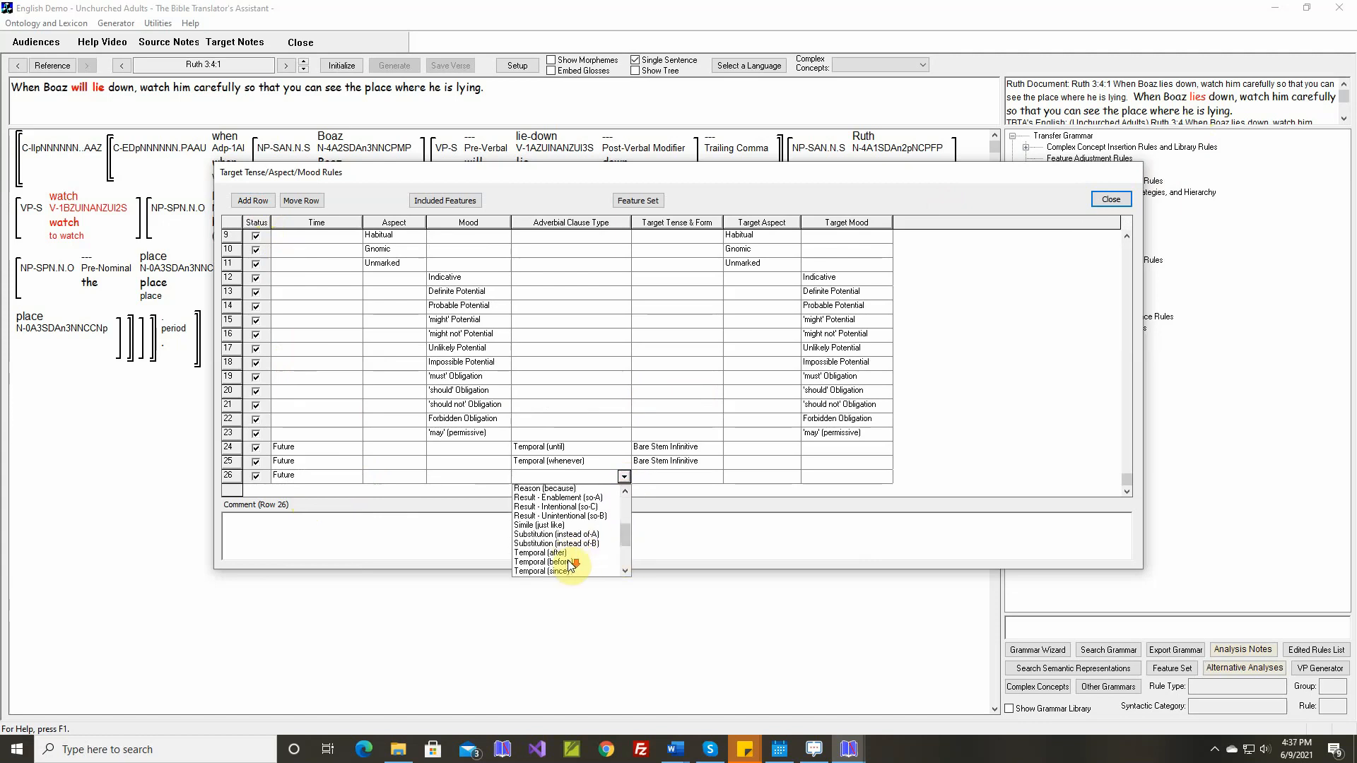
scroll(570, 565, "down", 3)
left_click(558, 516)
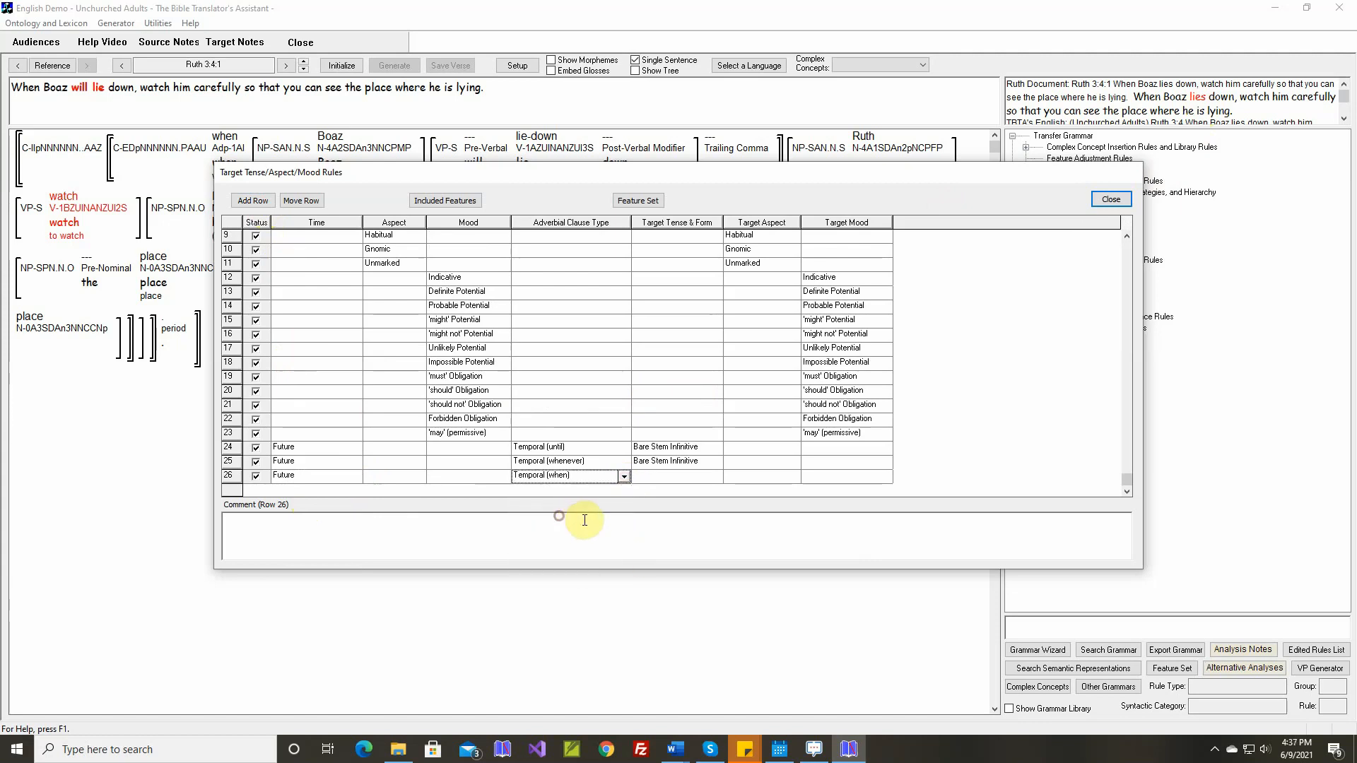
left_click(676, 477)
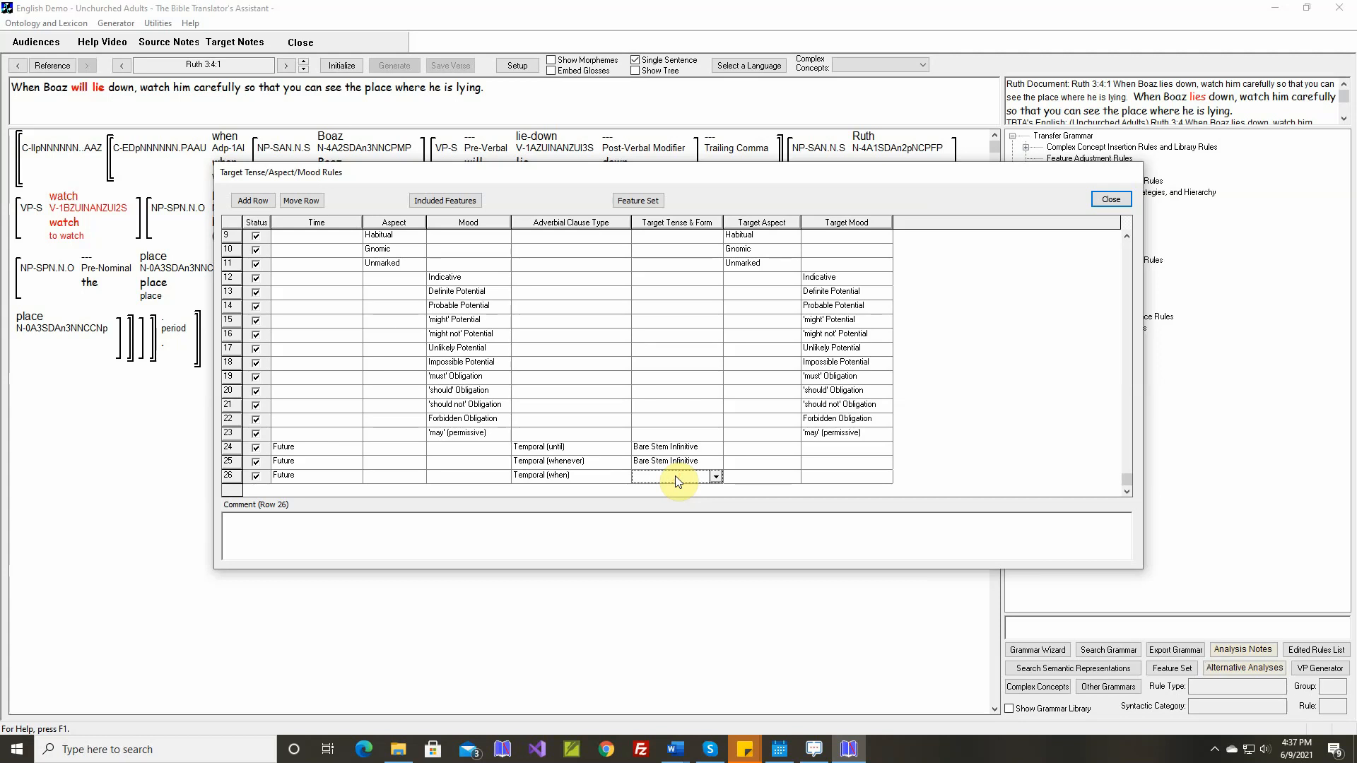
left_click(716, 478)
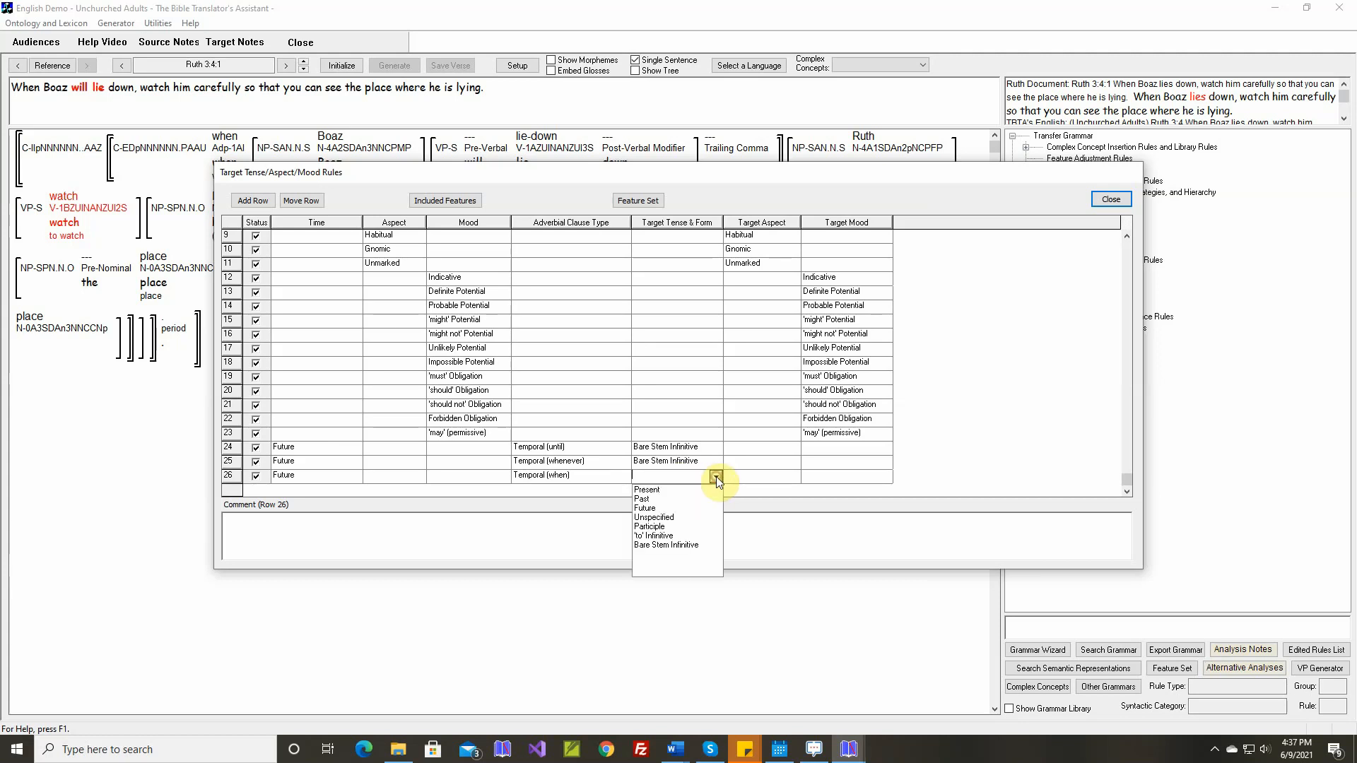
left_click(670, 490)
Insert the Ruth 3:4:1 comment from the Word document for row 26 and shorten both sentences to "When Boaz lies down, ...".
left_click(652, 520)
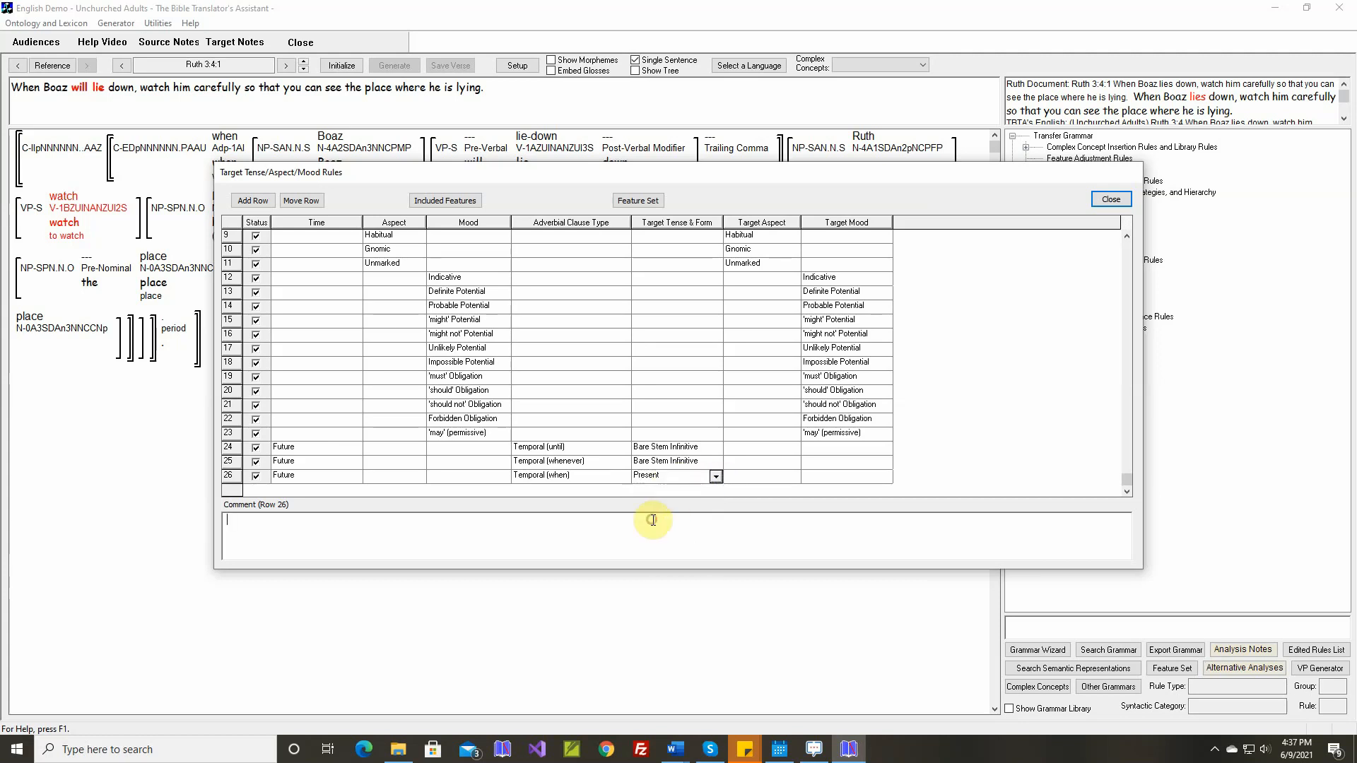
right_click(652, 519)
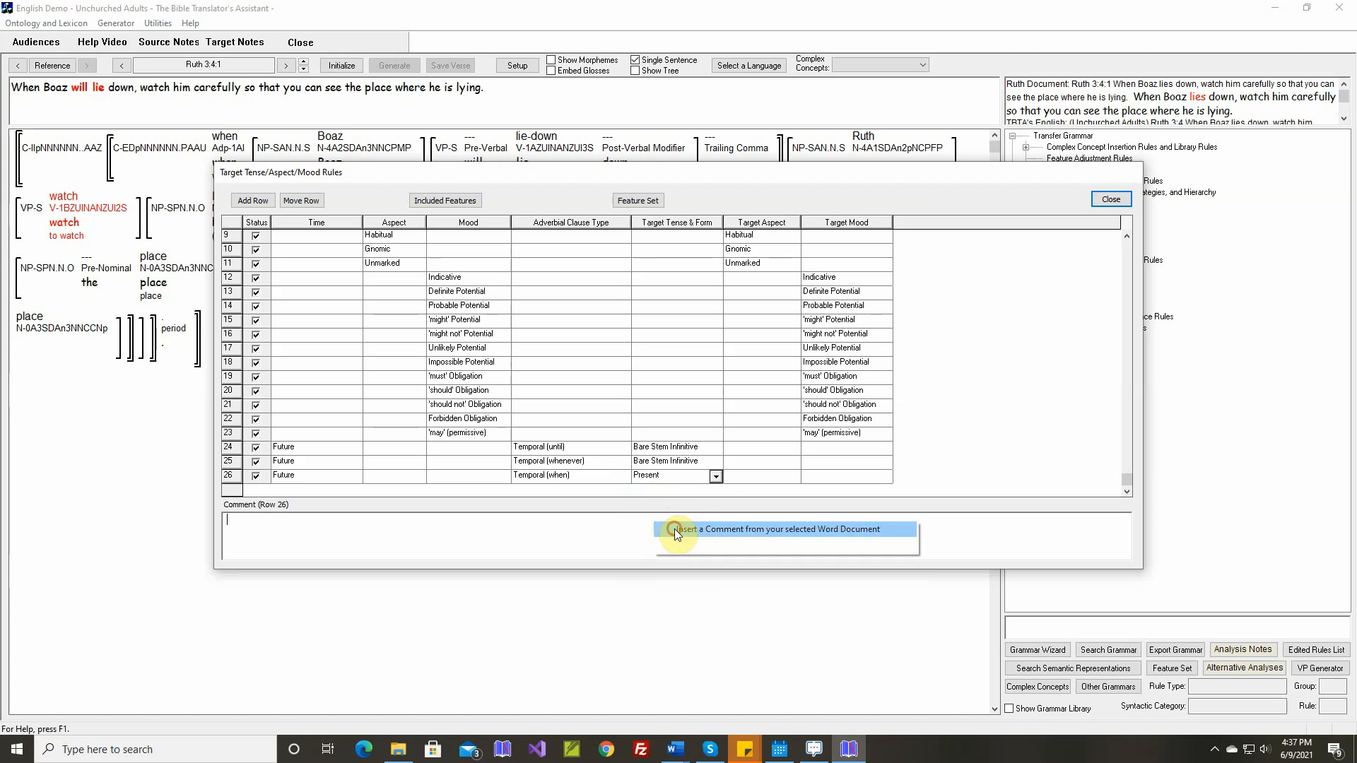
left_click(657, 531)
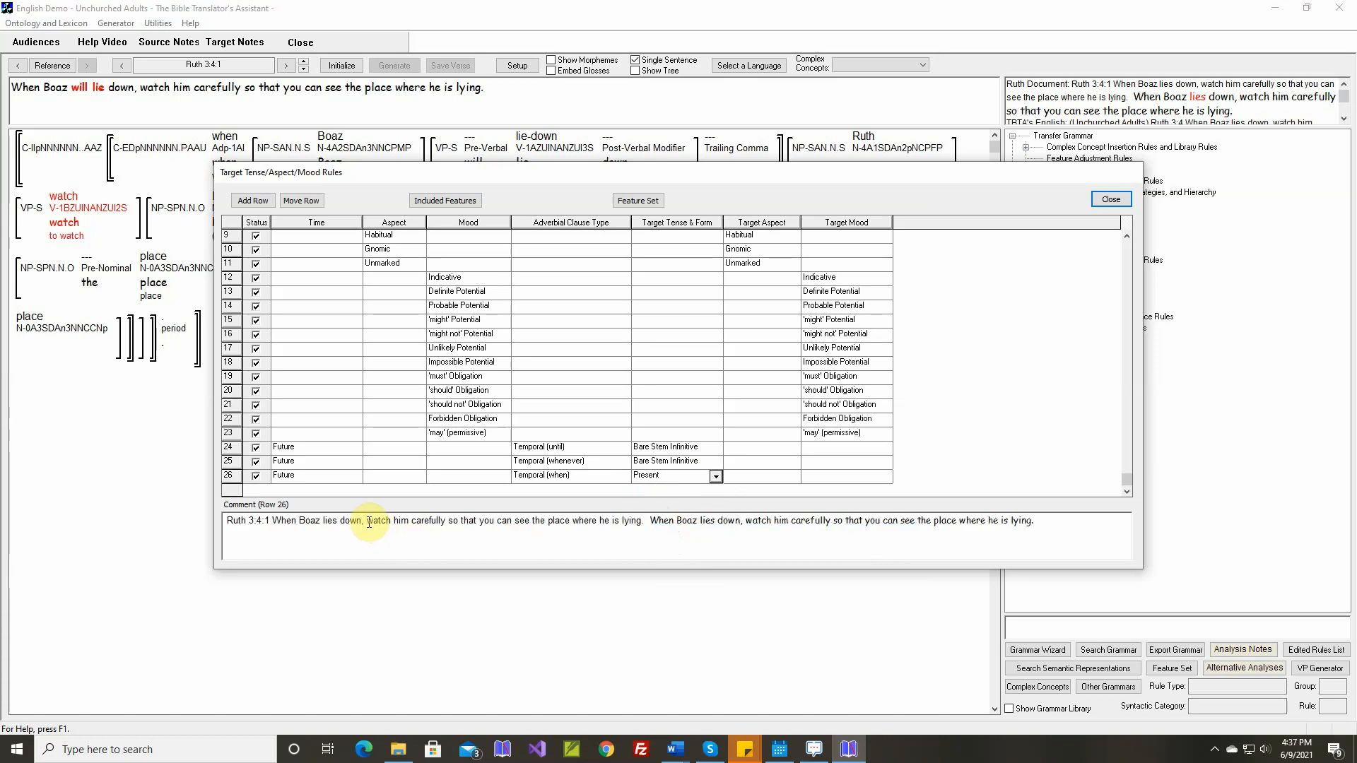
left_click_drag(369, 521, 638, 517)
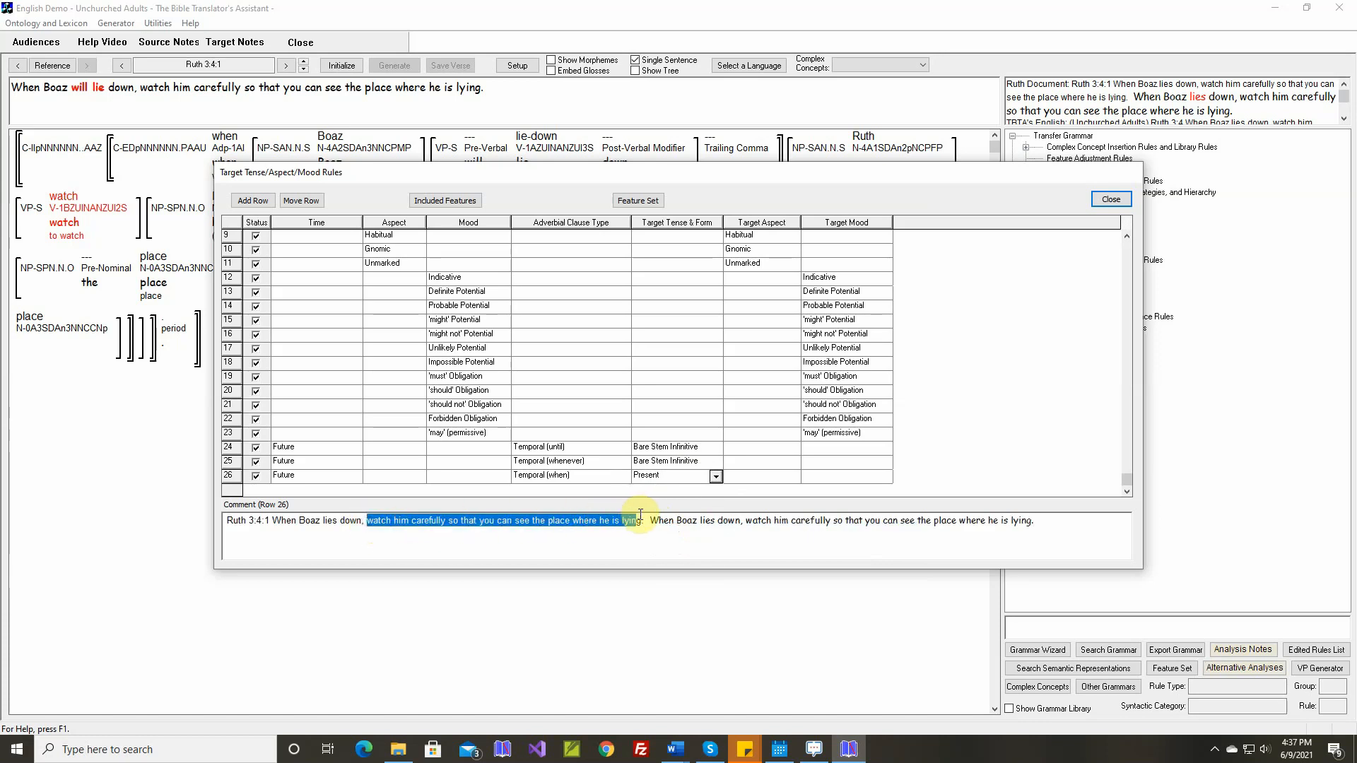
key("BackSpace")
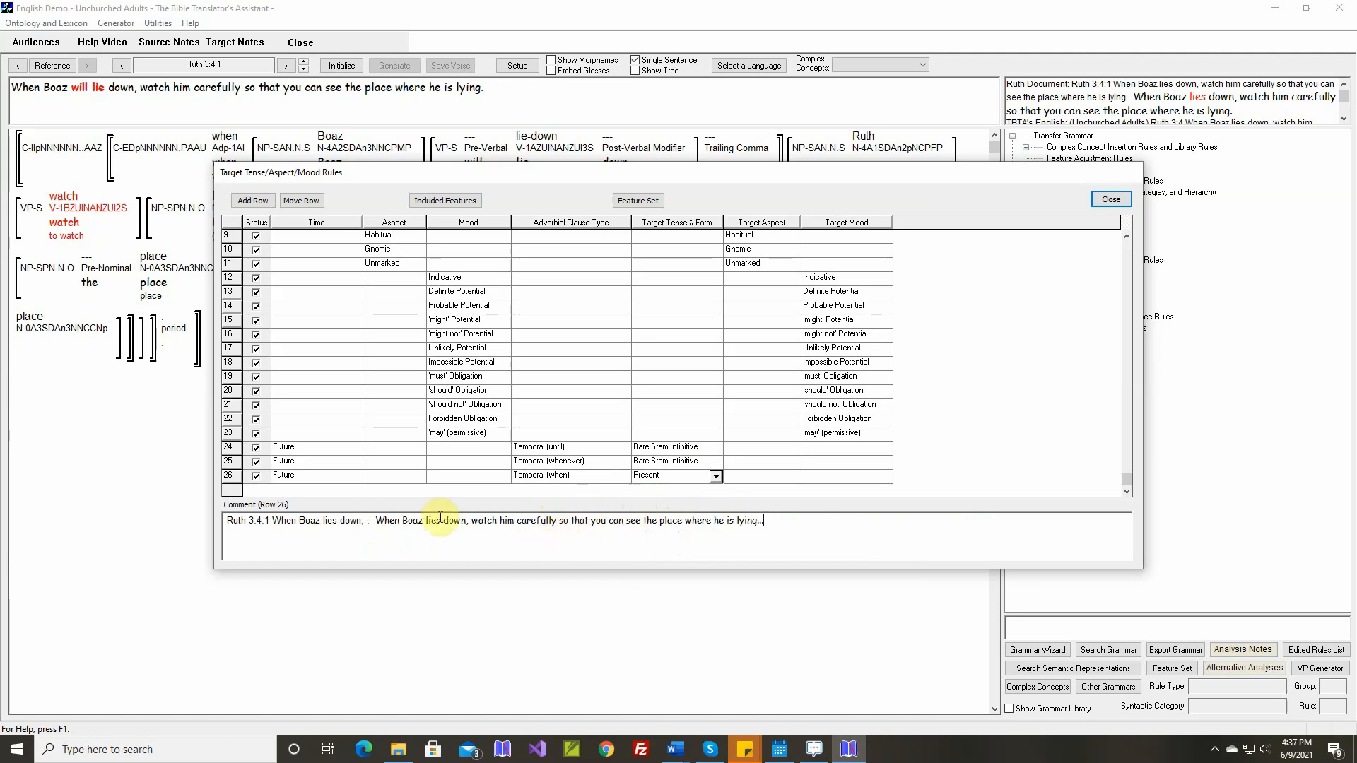
left_click(368, 523)
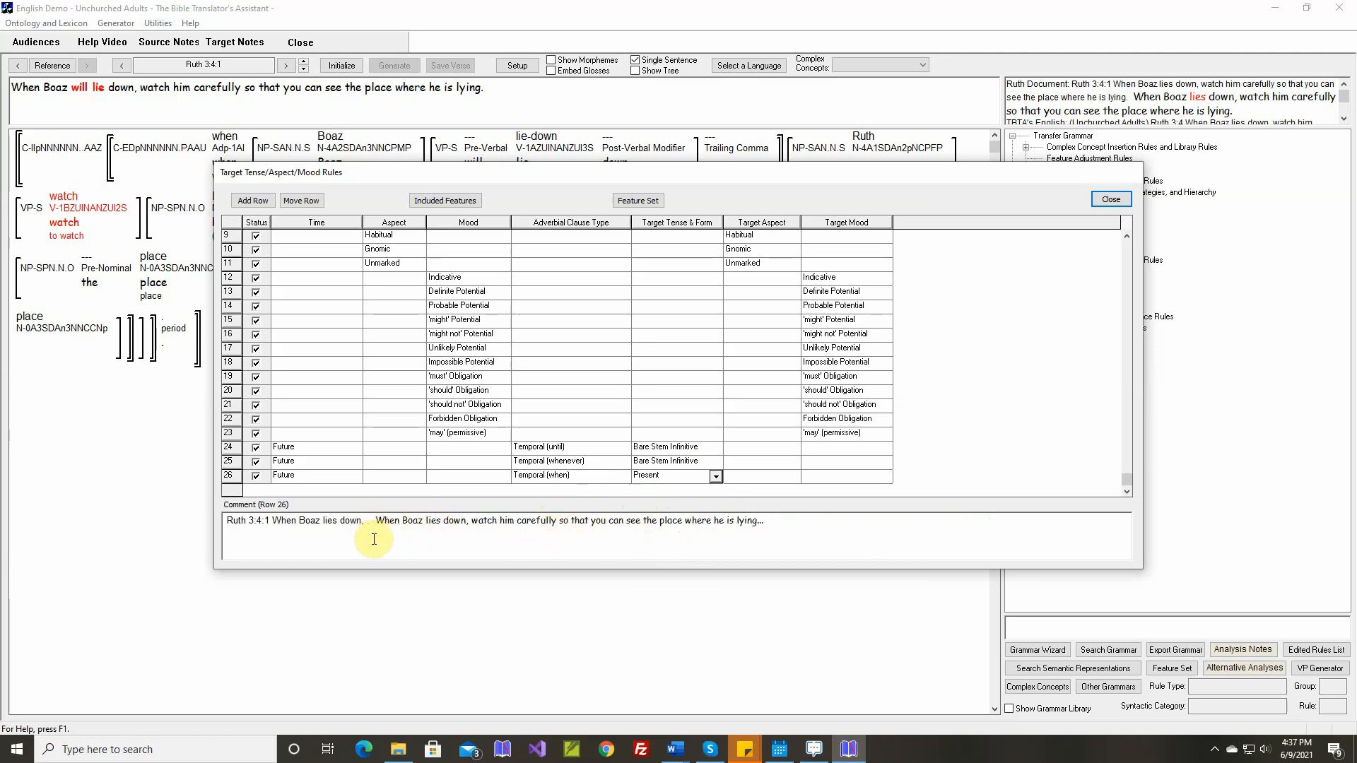
type(".")
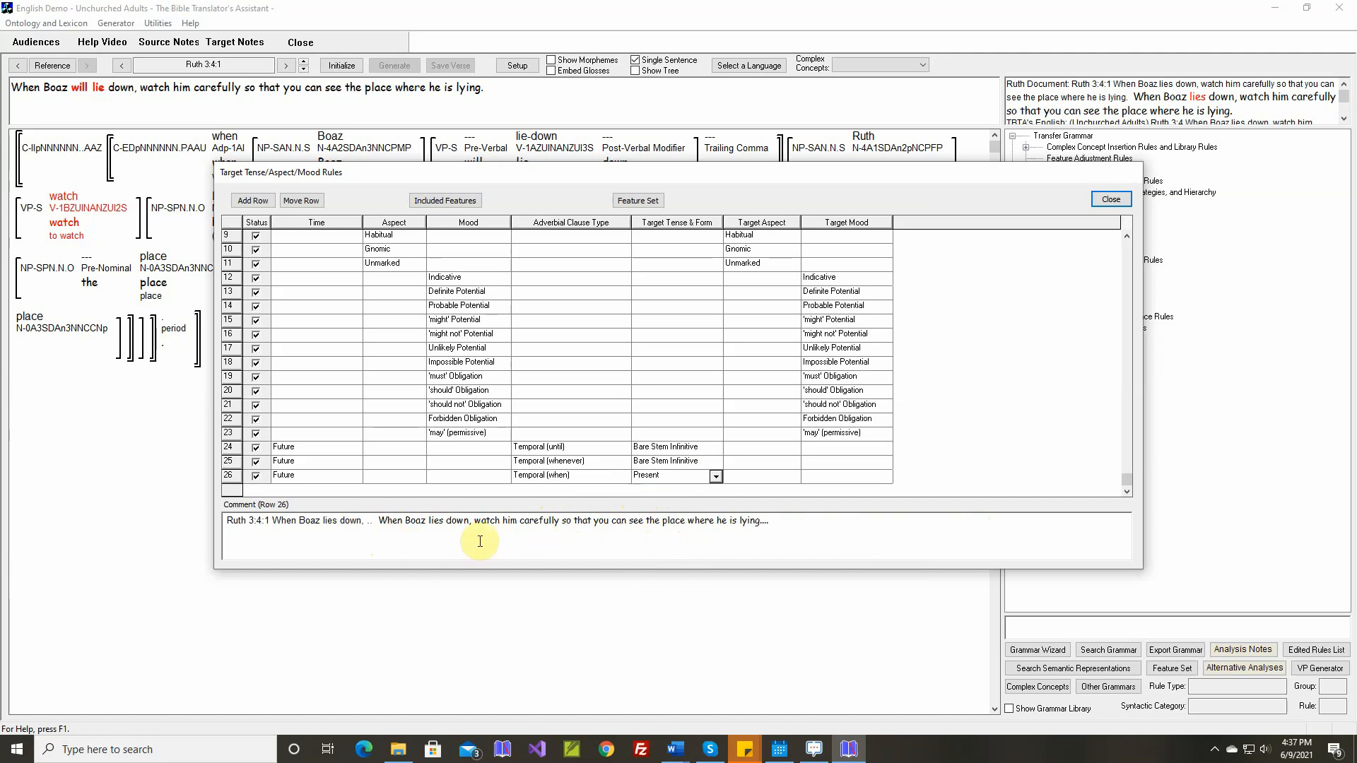
left_click_drag(475, 523, 782, 522)
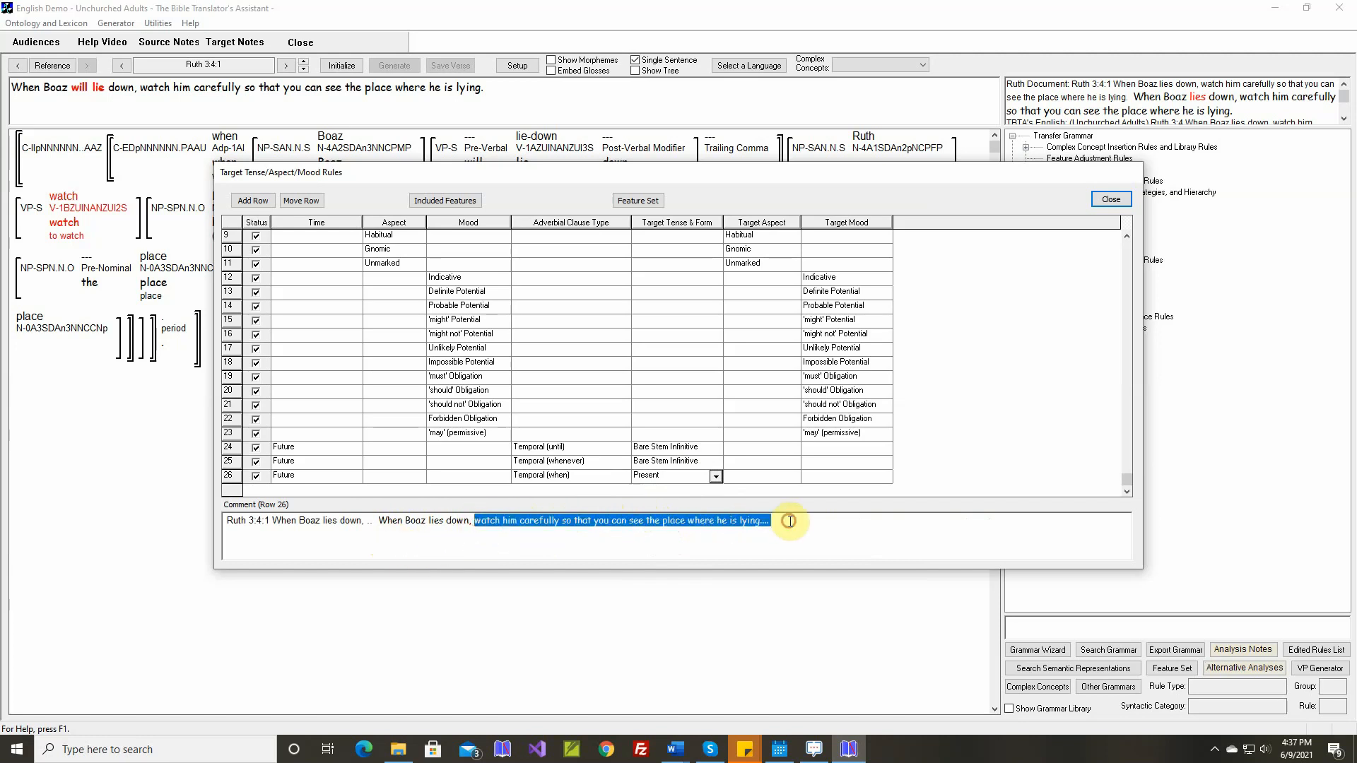
key("BackSpace")
type("...")
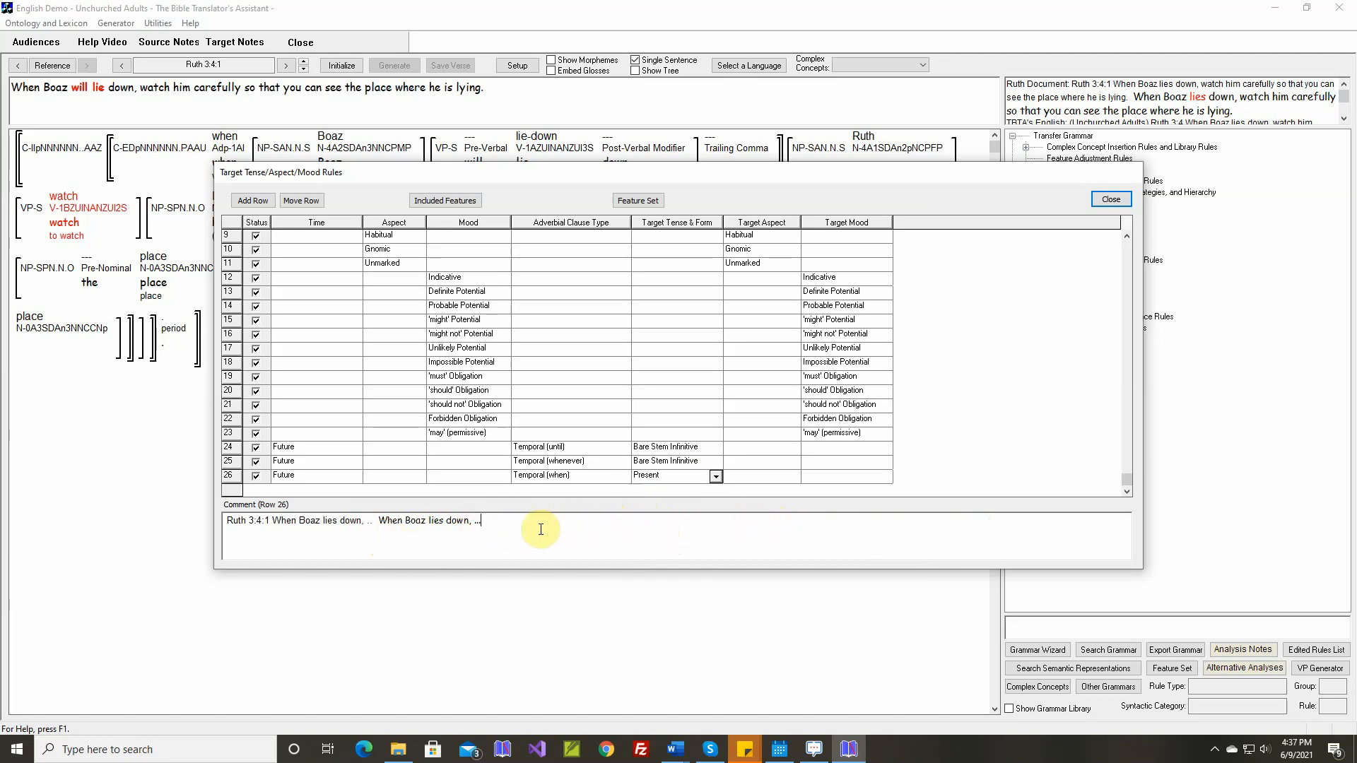
Set the Target Tense & Form to Present for the Future rows Temporal (until) and Temporal (whenever), and close the rules.
left_click(329, 451)
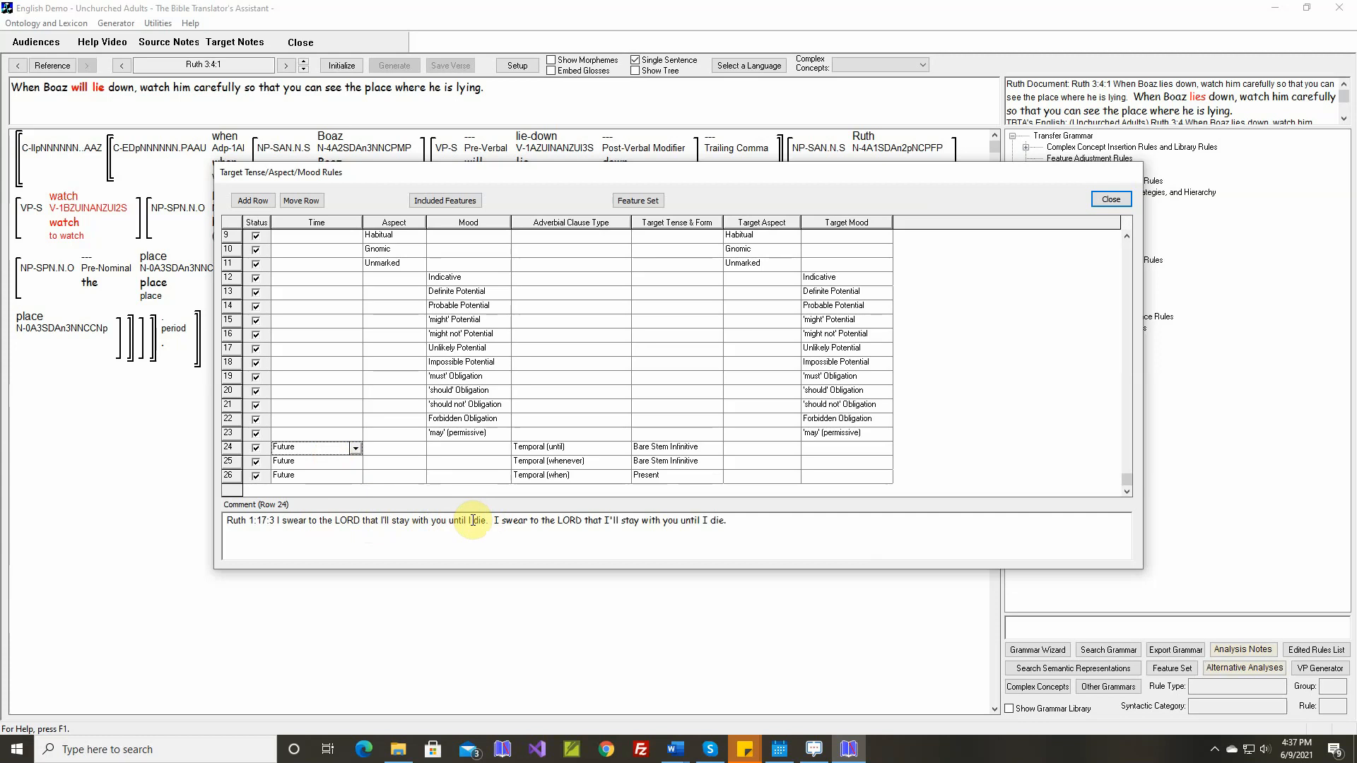
left_click(719, 448)
left_click(673, 460)
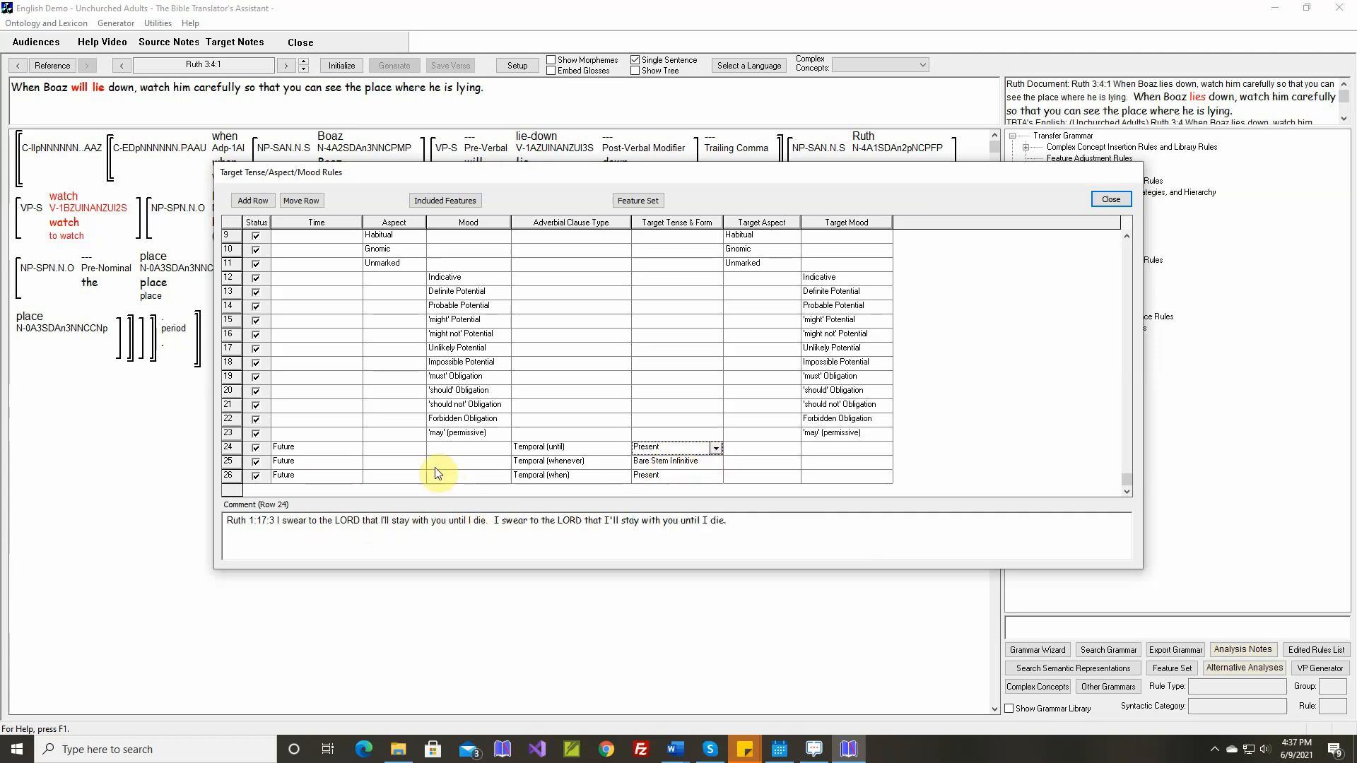
left_click(348, 461)
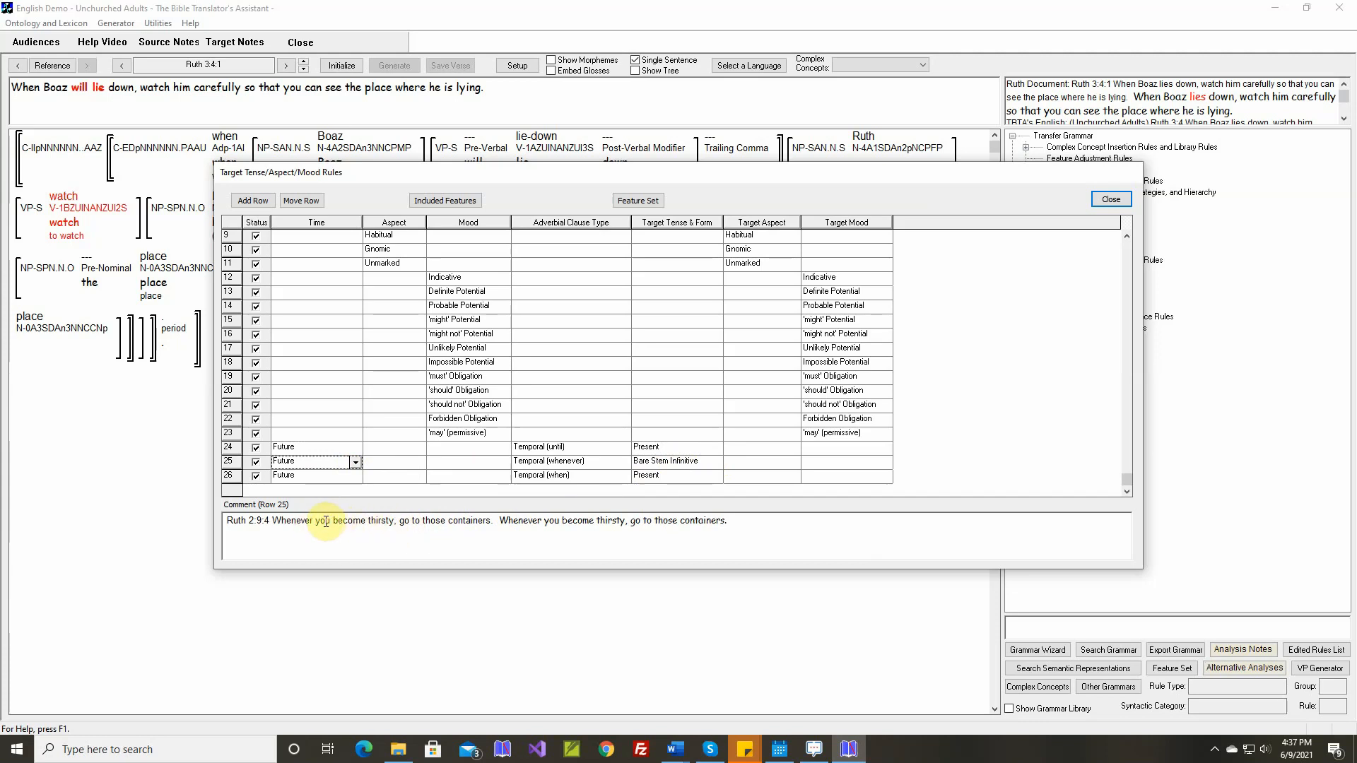
left_click(716, 462)
left_click(659, 479)
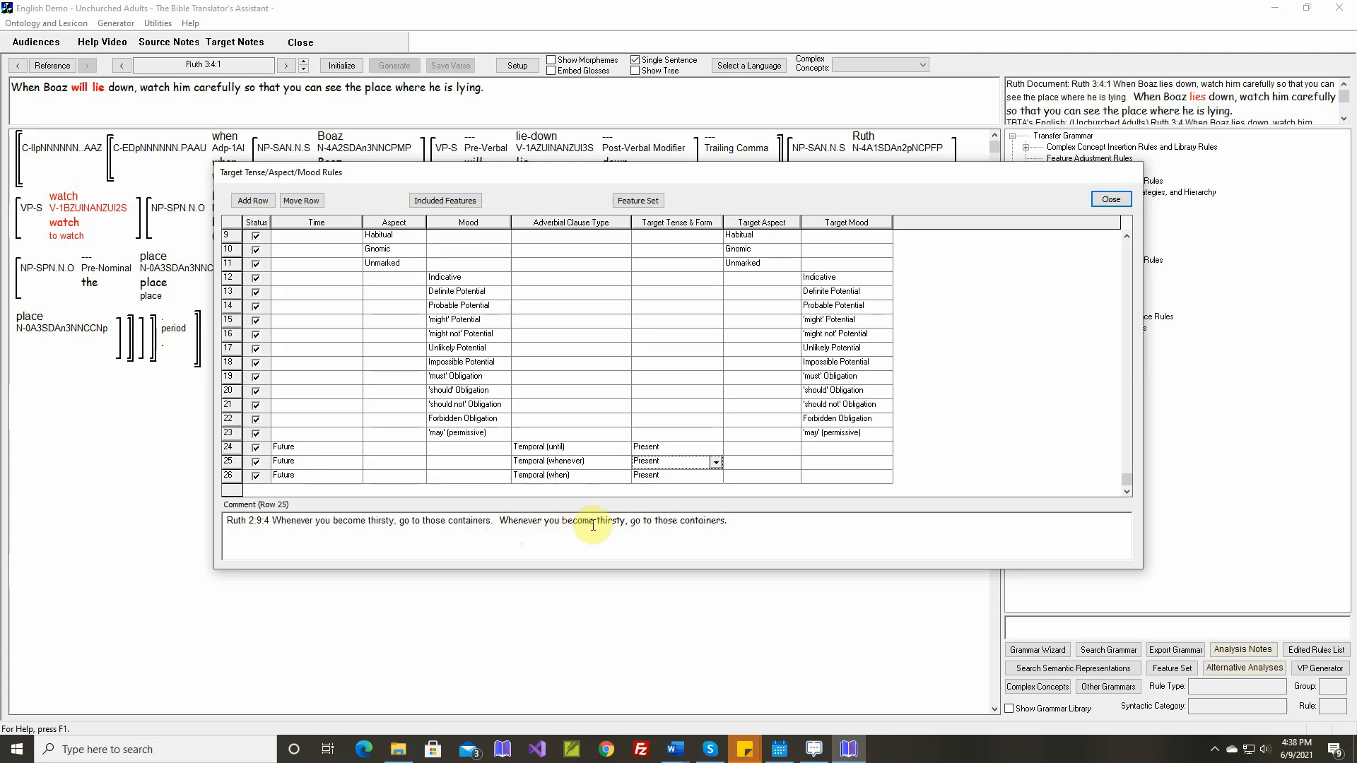
left_click(1111, 199)
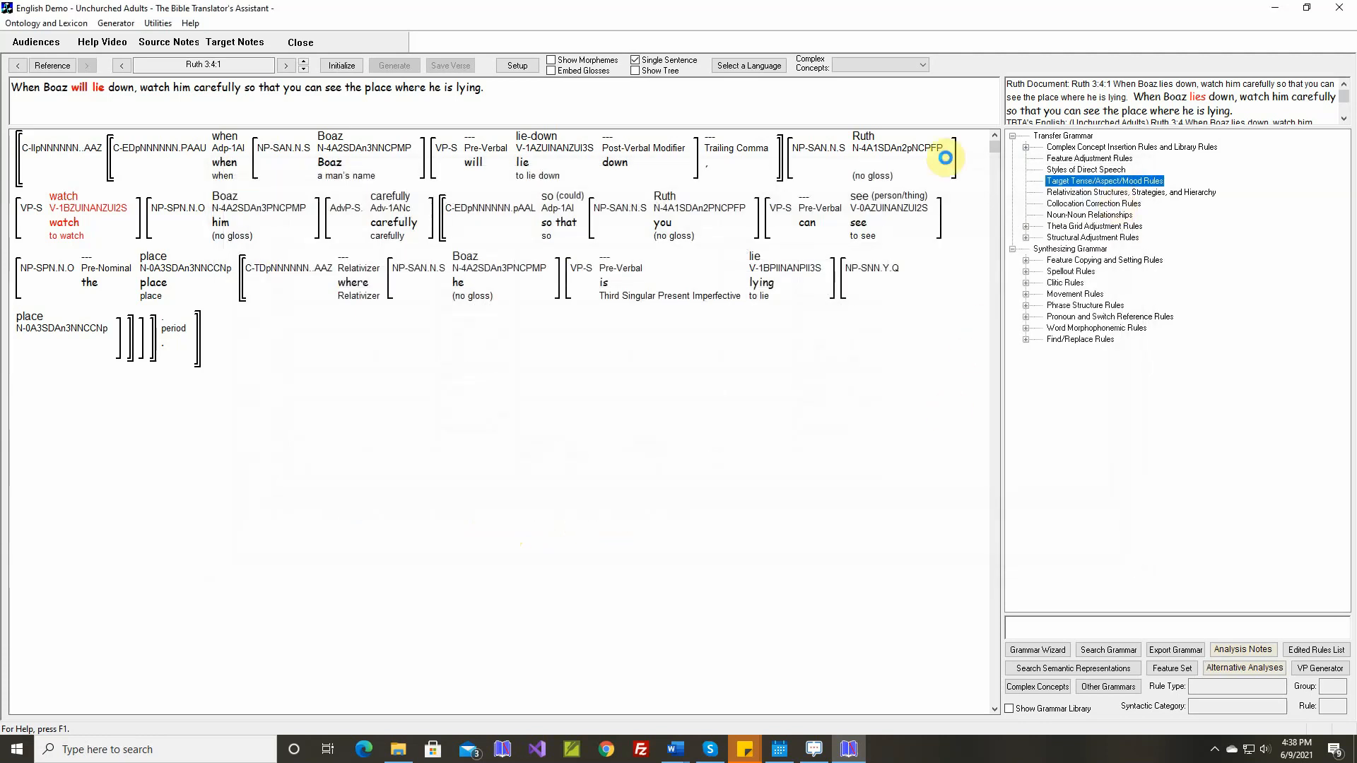
Reinitialize and regenerate Ruth 3:4:1, and generate the text of Ruth 3:4:2.
left_click(342, 65)
left_click(393, 65)
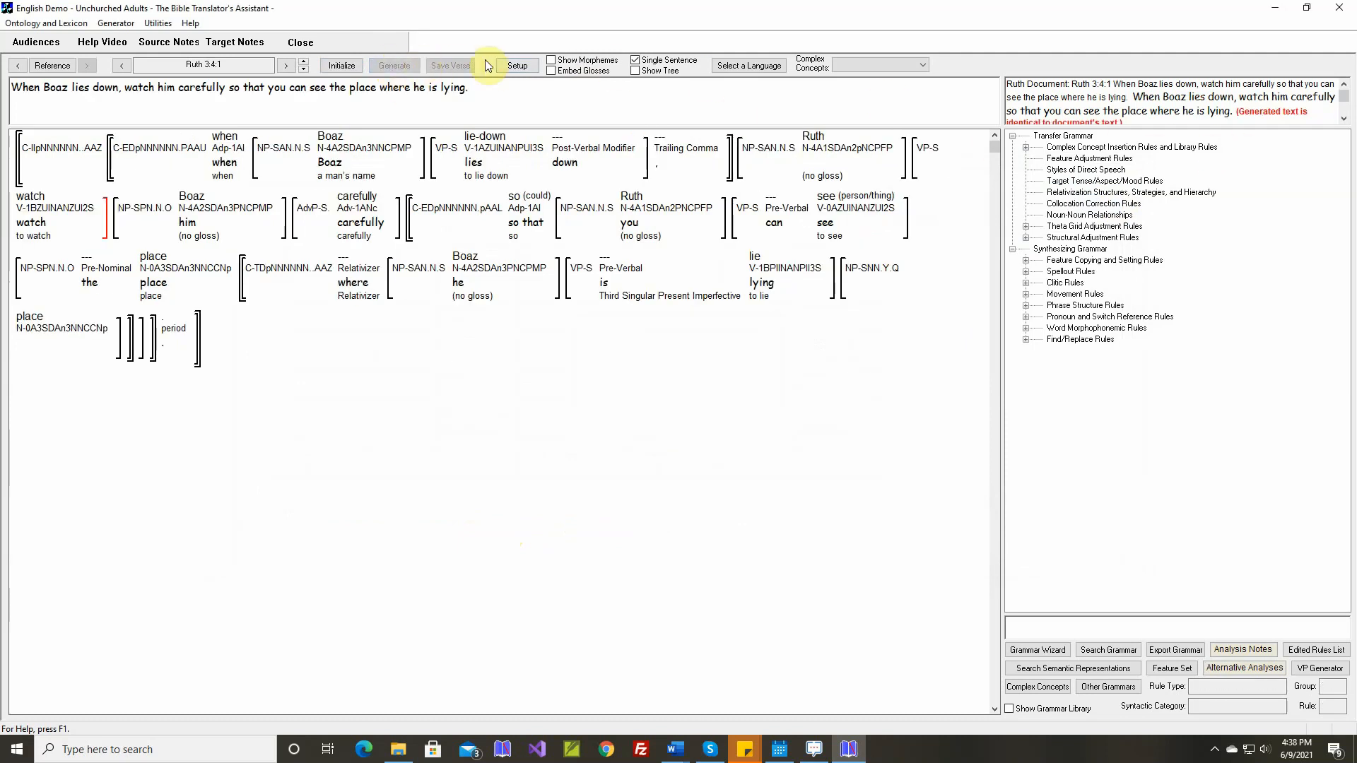
left_click(304, 62)
left_click(394, 66)
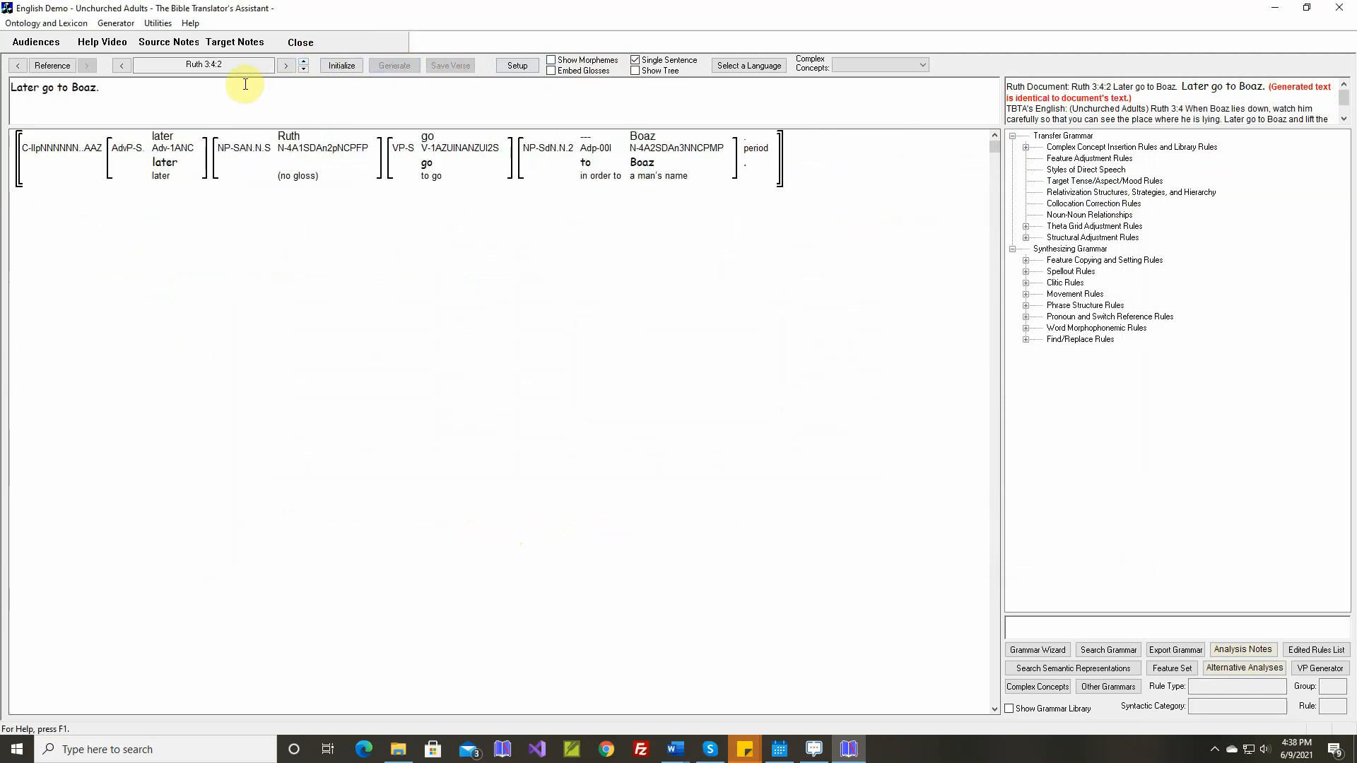
Go to Ruth 3:4:3, open the theta grid adjustment rule of the verb "lift" and look up its argument structure examples.
left_click(307, 61)
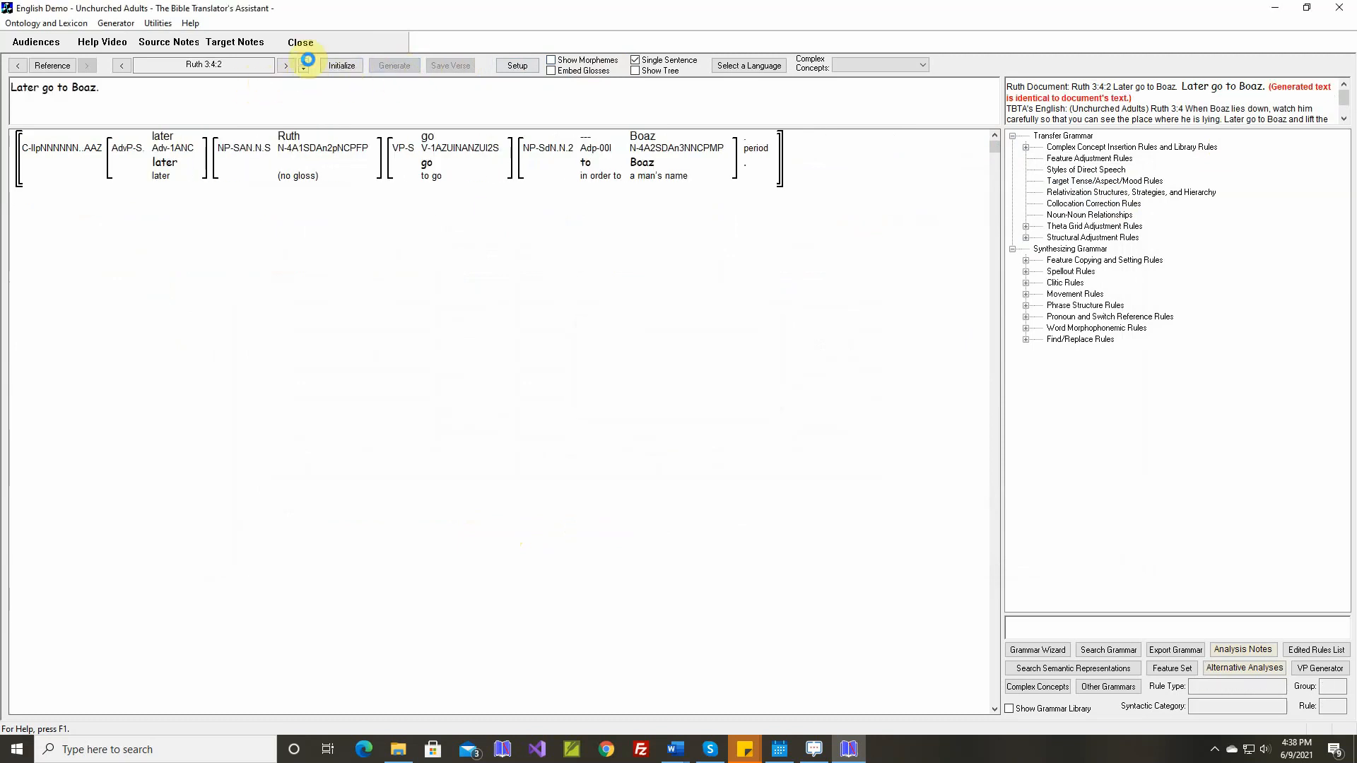
right_click(368, 143)
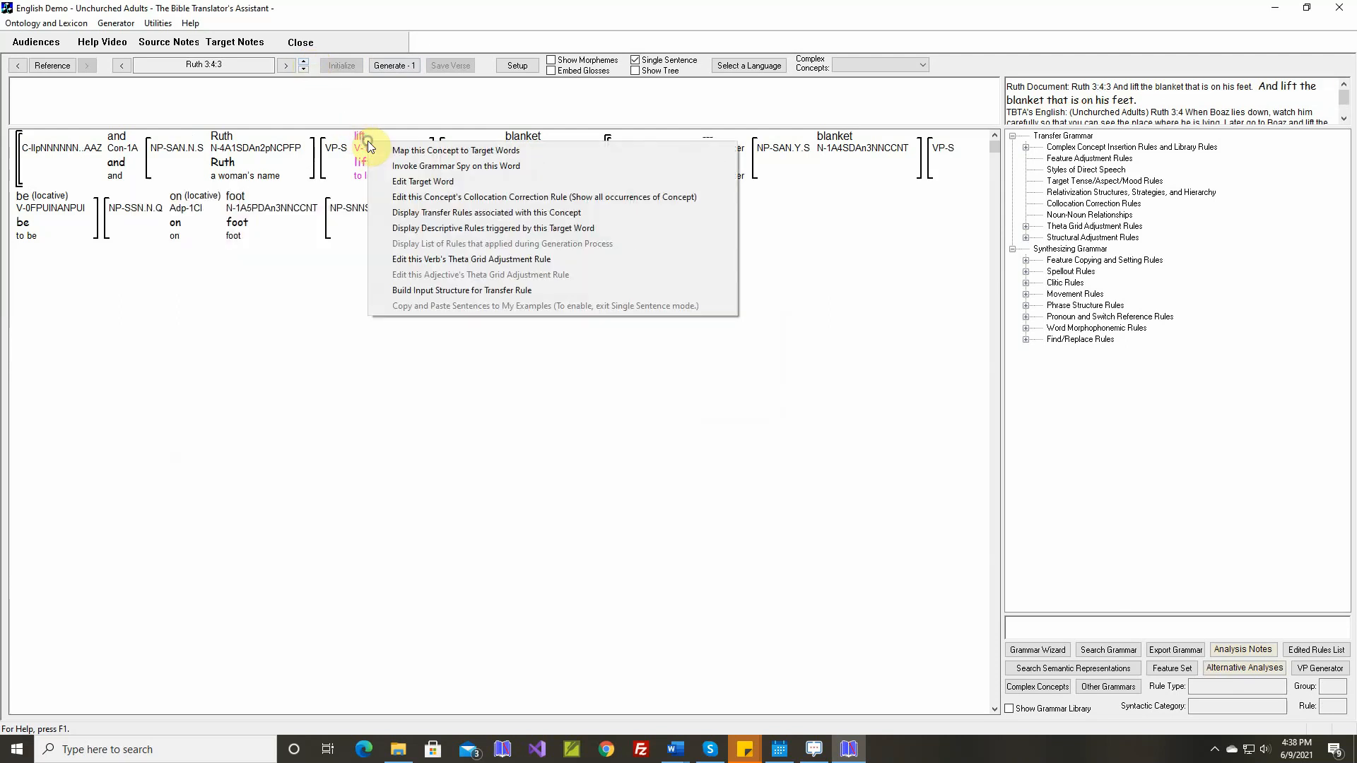
left_click(421, 259)
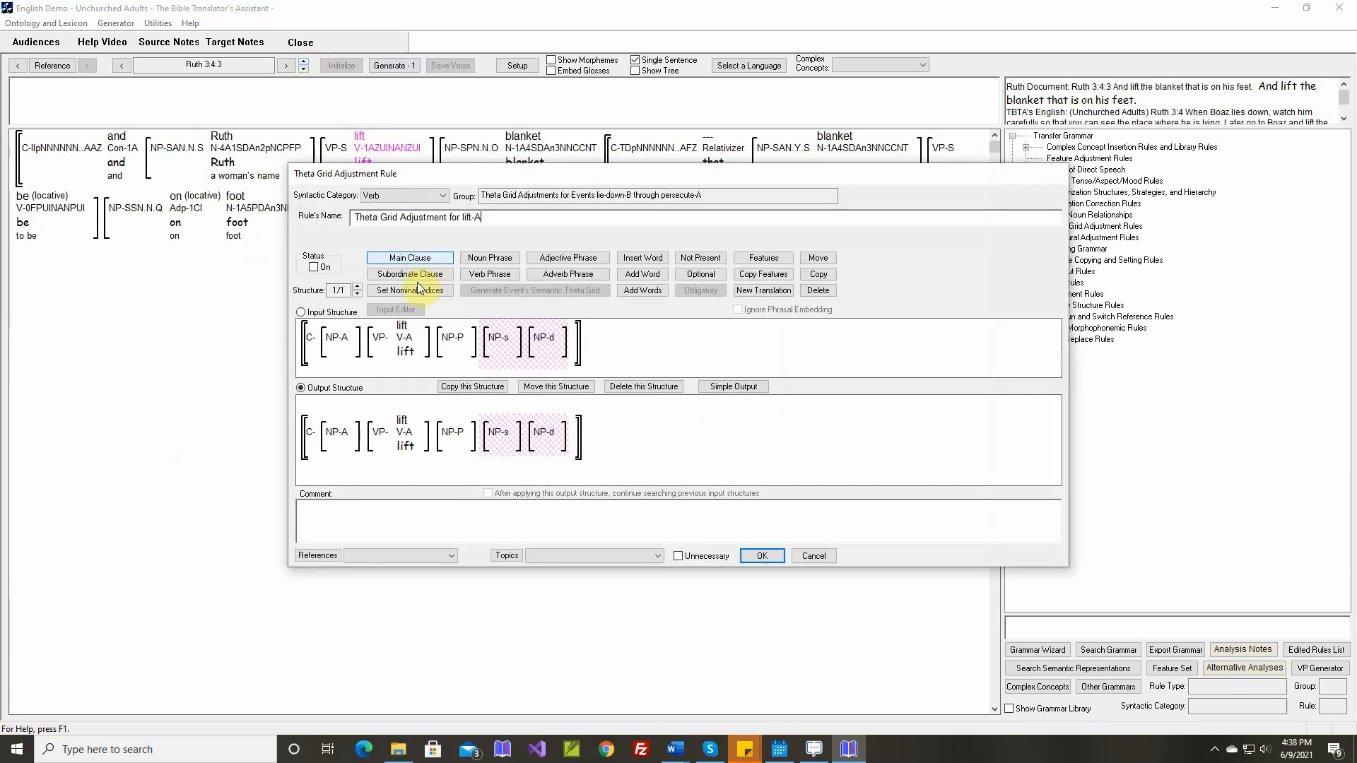
mouse_move(405, 328)
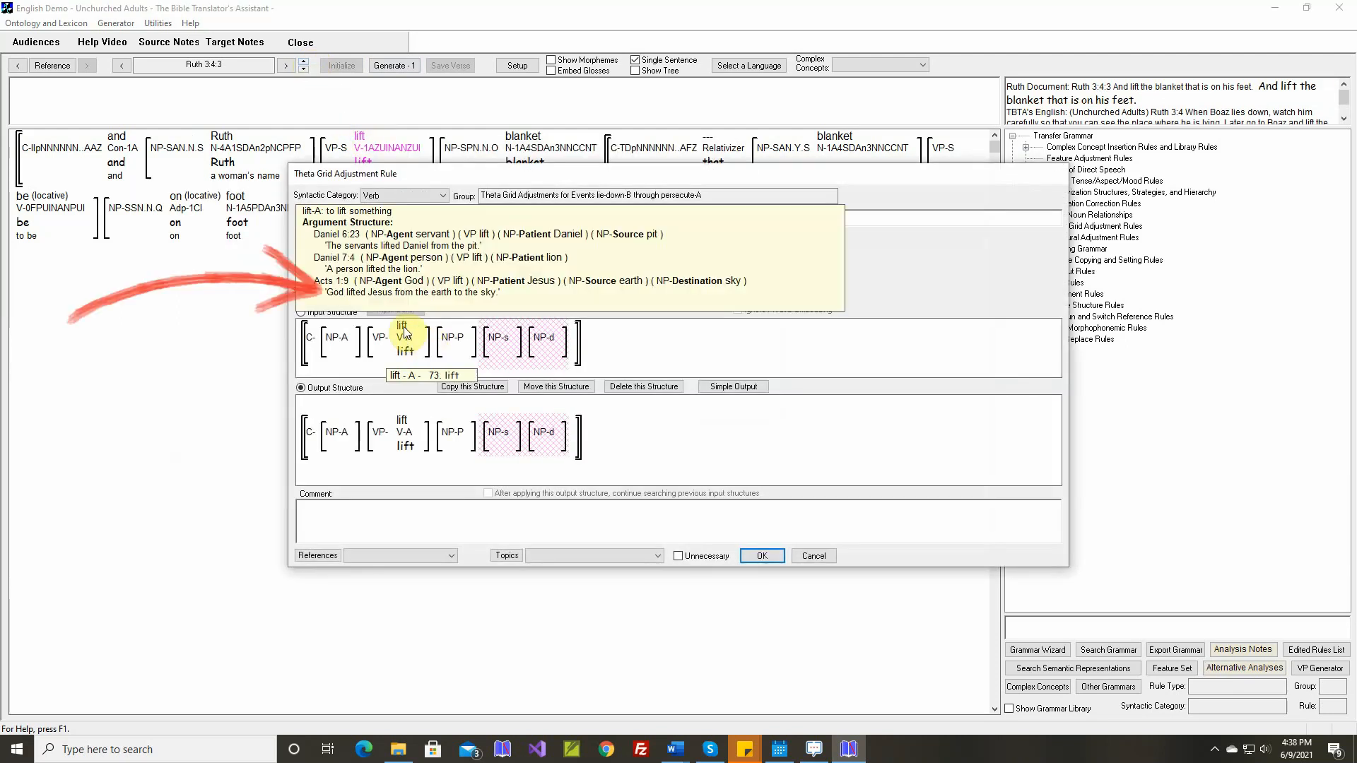
In the simple output for "lift", set the Source argument's grammatical relation to Oblique1 and its adposition to "from".
left_click(743, 386)
left_click(758, 384)
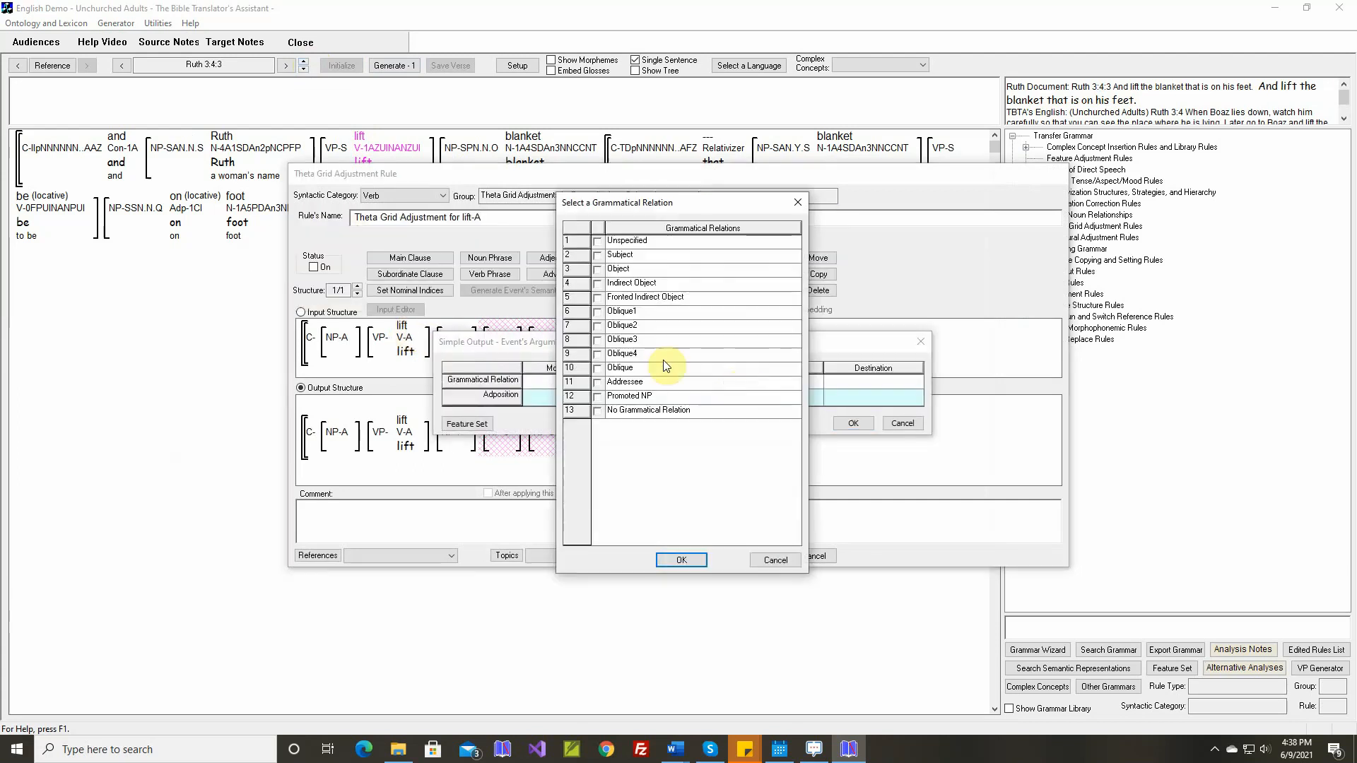
left_click(598, 313)
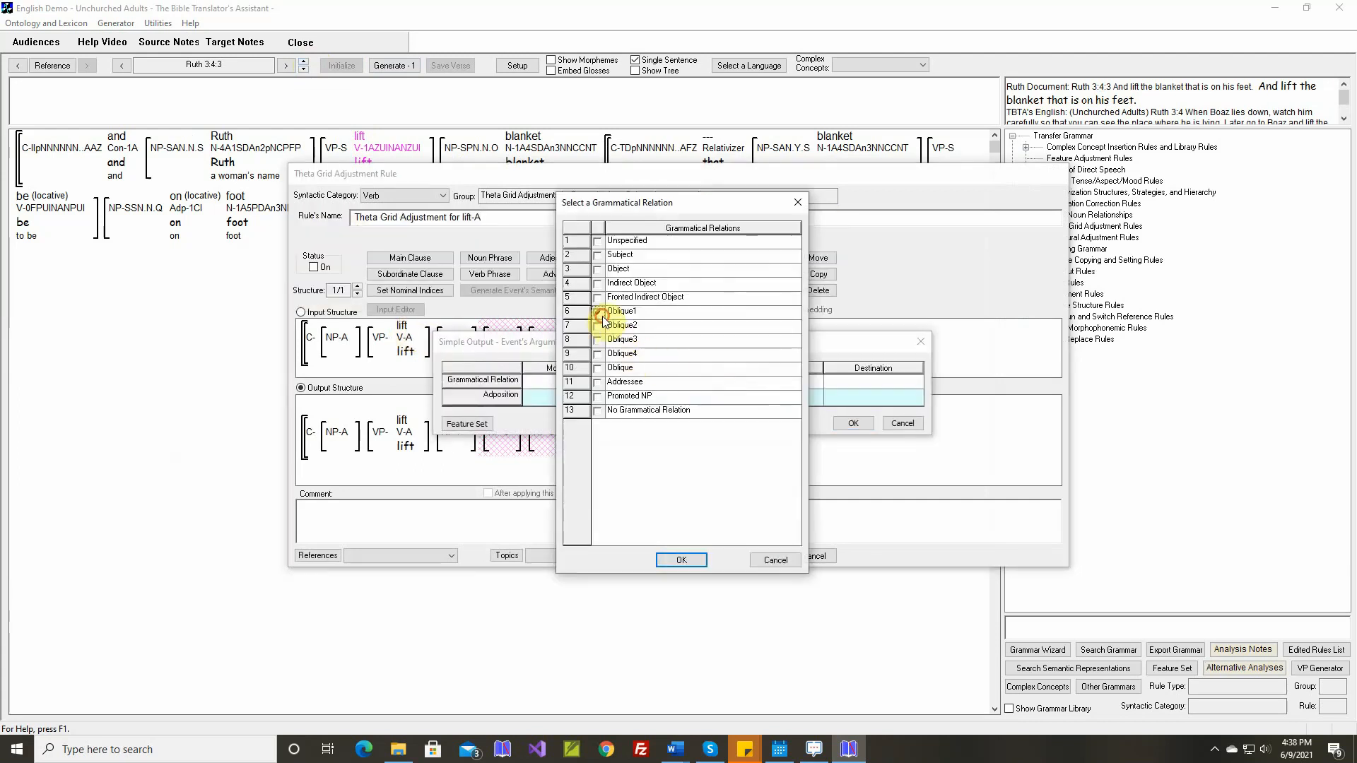
left_click(680, 560)
left_click(762, 401)
left_click(740, 396)
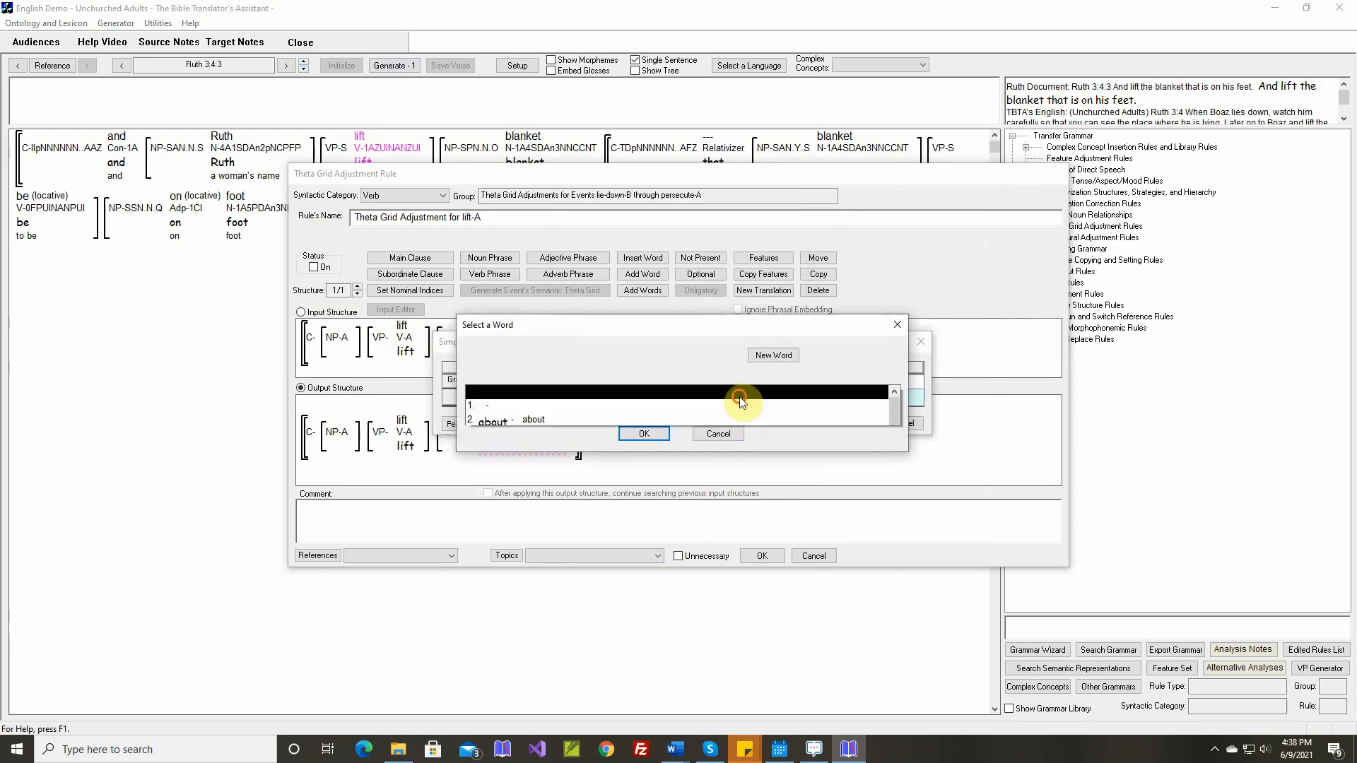
left_click(636, 273)
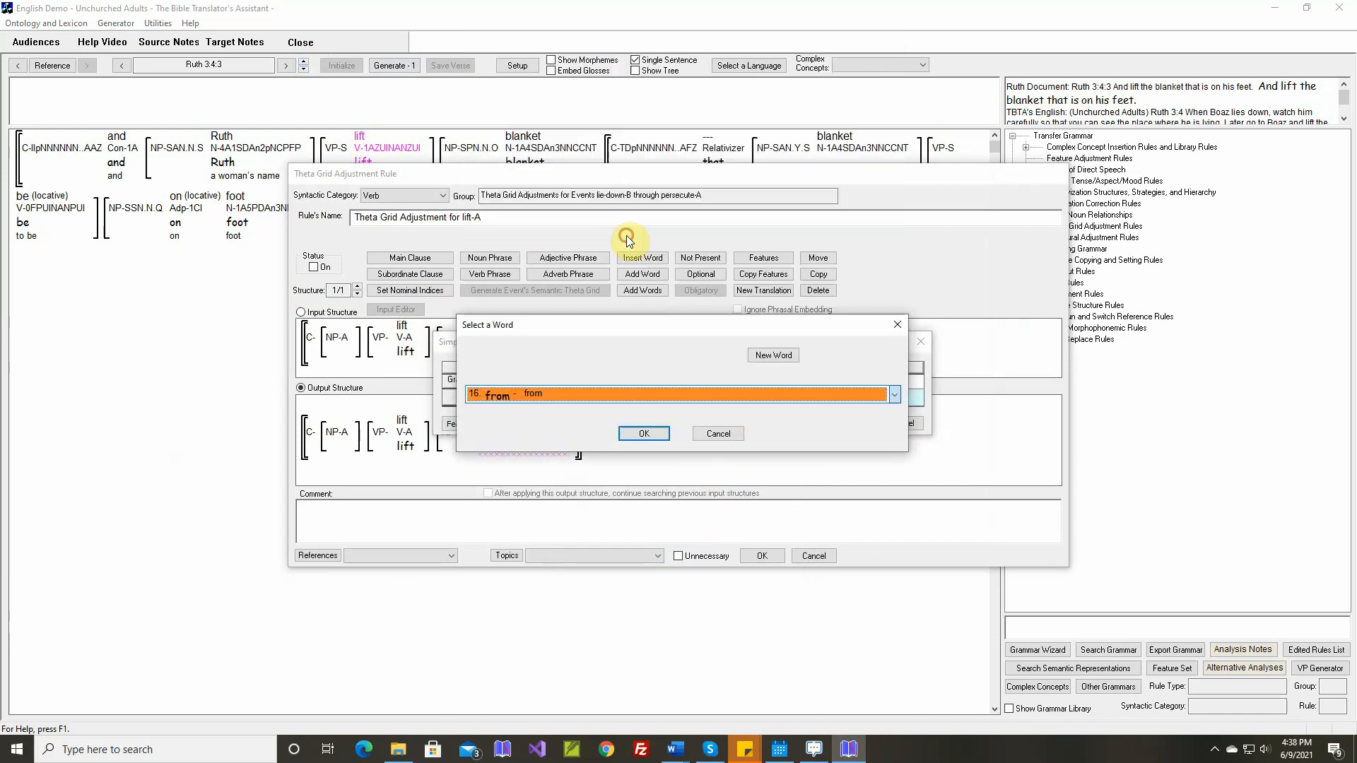
left_click(645, 433)
Set the Destination argument's grammatical relation to Oblique2 and its adposition to "to", and accept the simple output.
left_click(848, 384)
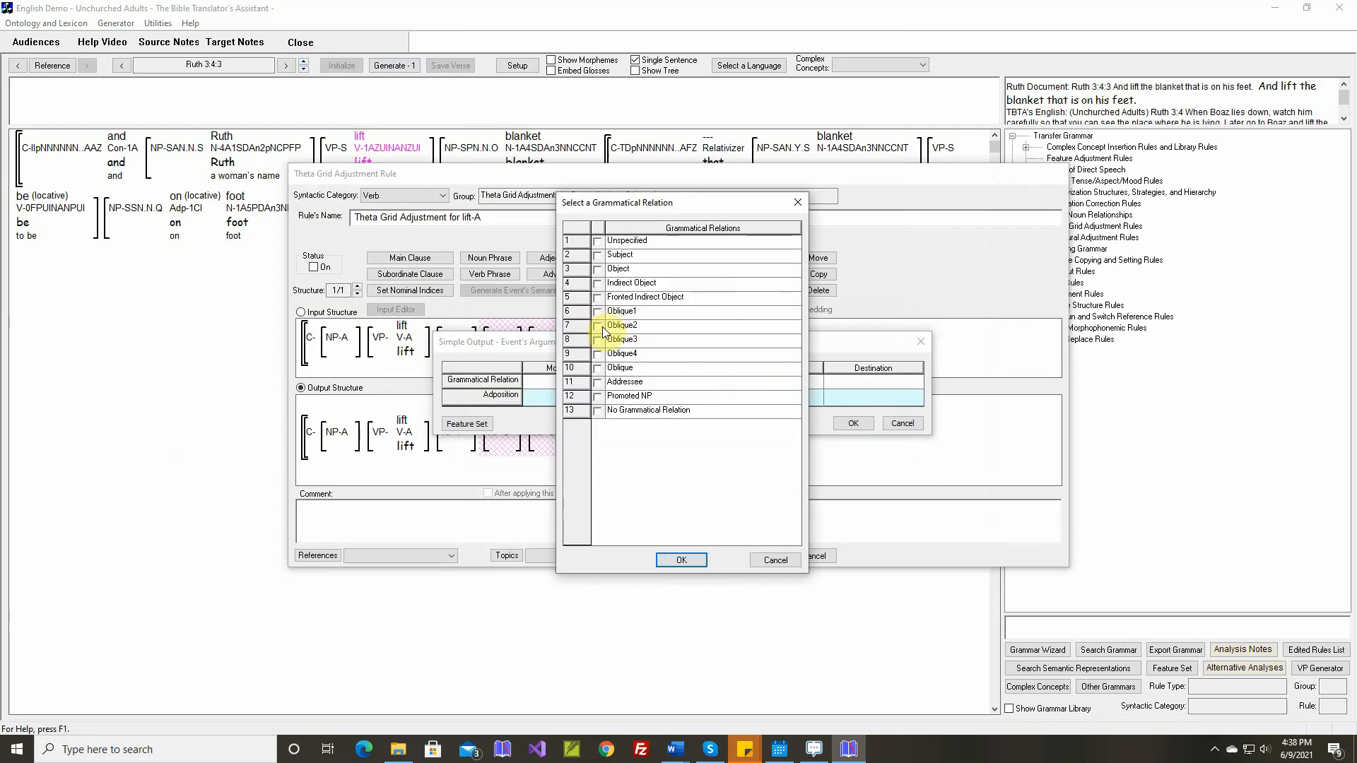
left_click(603, 331)
left_click(682, 559)
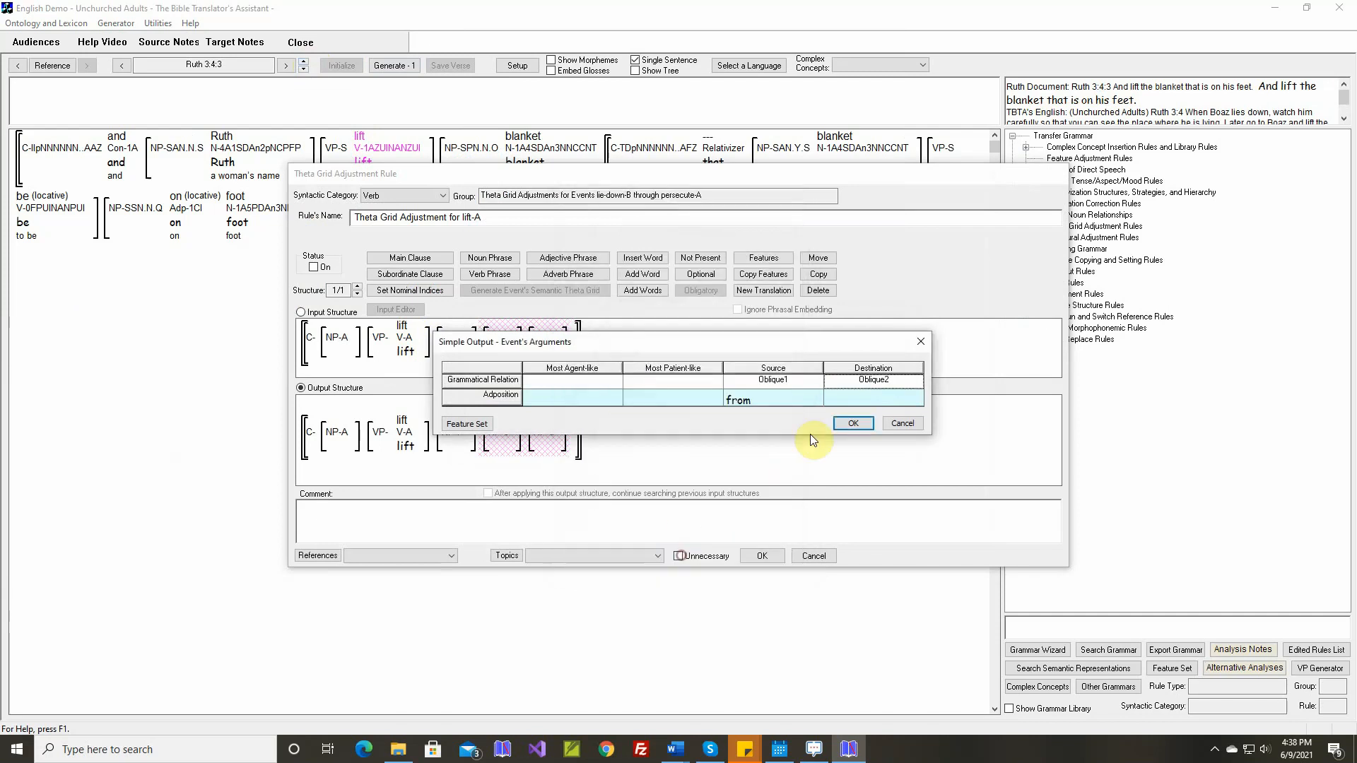
left_click(845, 403)
left_click(771, 396)
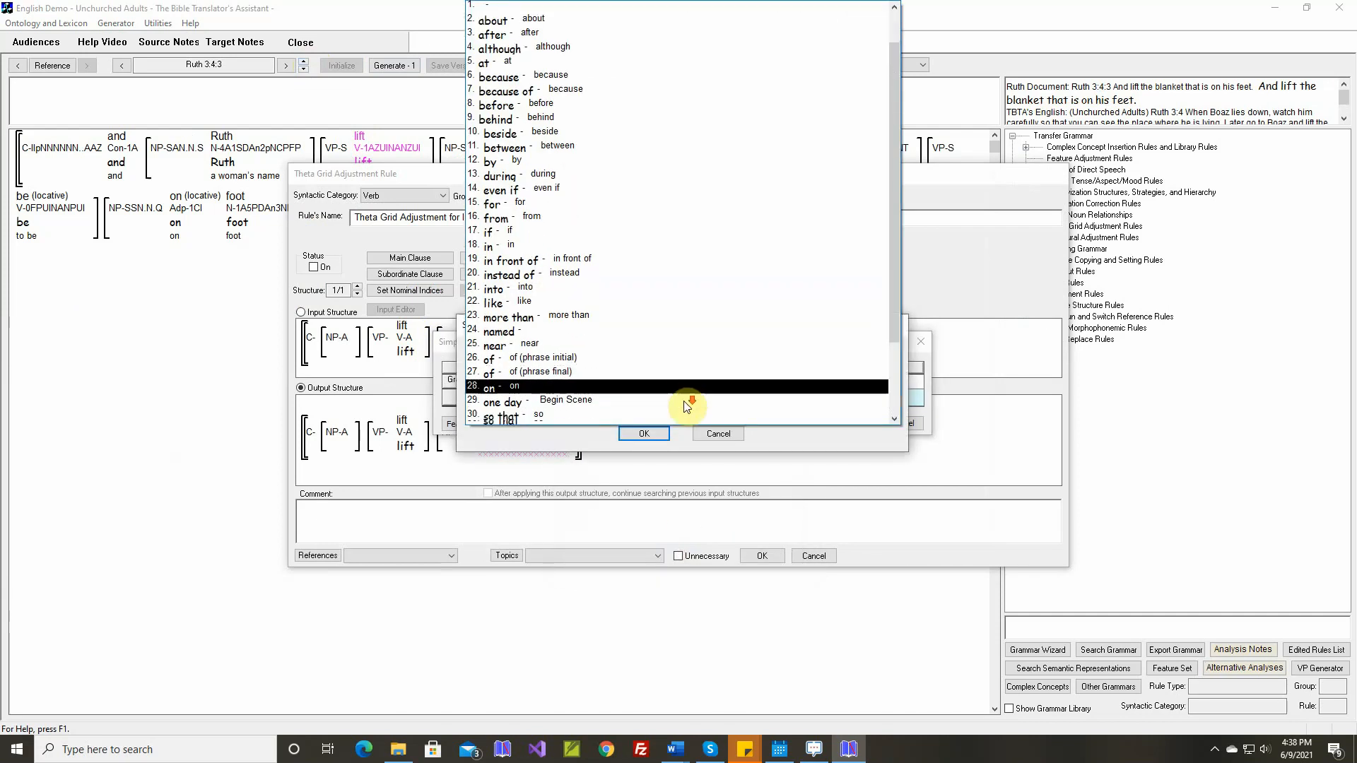
scroll(686, 400, "down", 3)
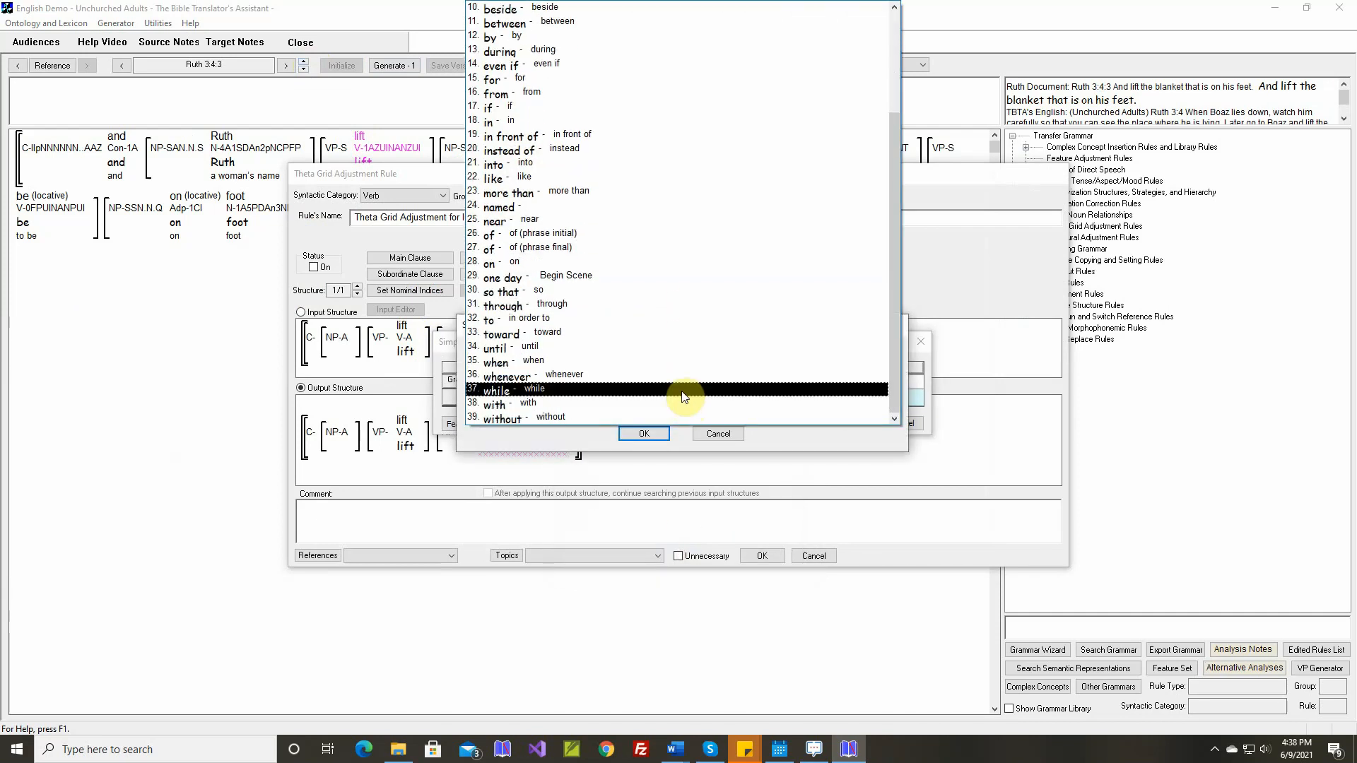
left_click(626, 321)
left_click(644, 433)
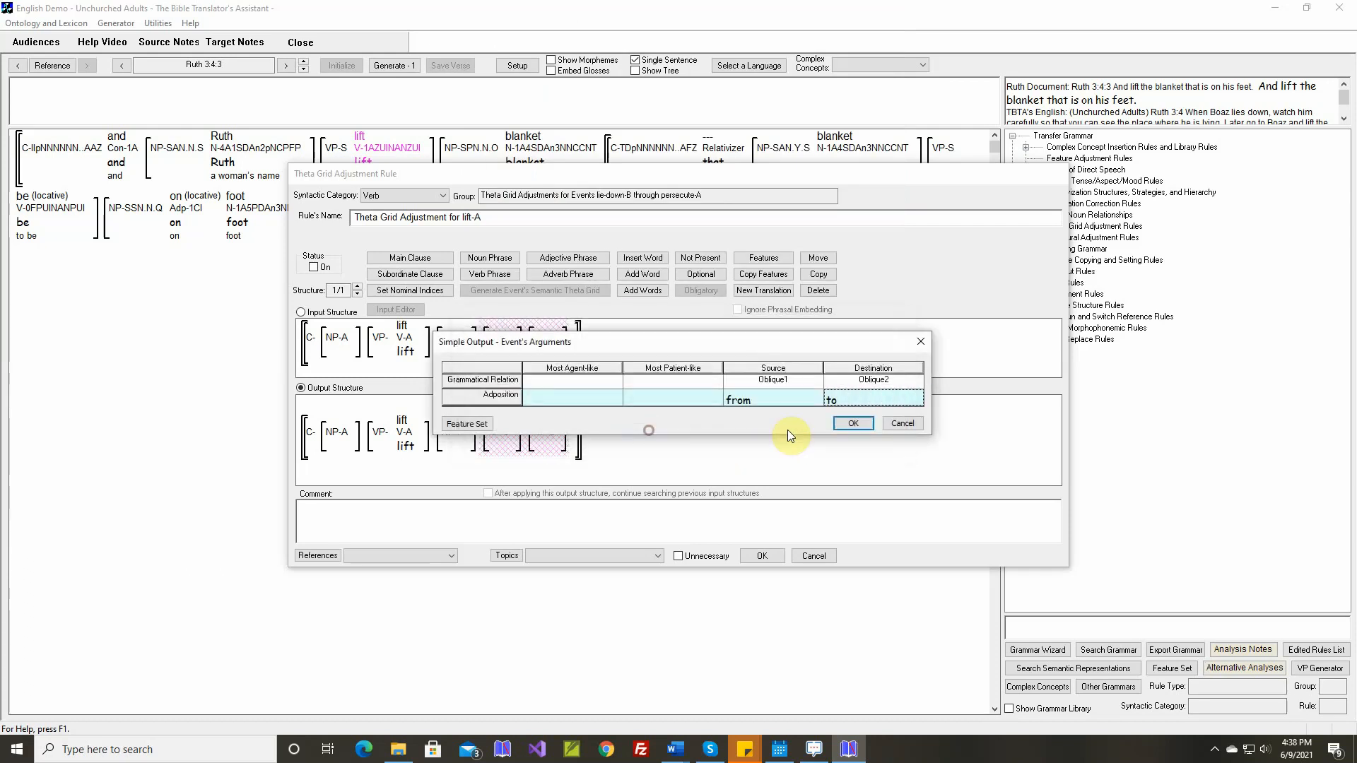
left_click(851, 423)
Turn on the "lift" theta grid rule, insert the Ruth 3:4:3 comment from the Word document, and save the rule.
left_click(313, 267)
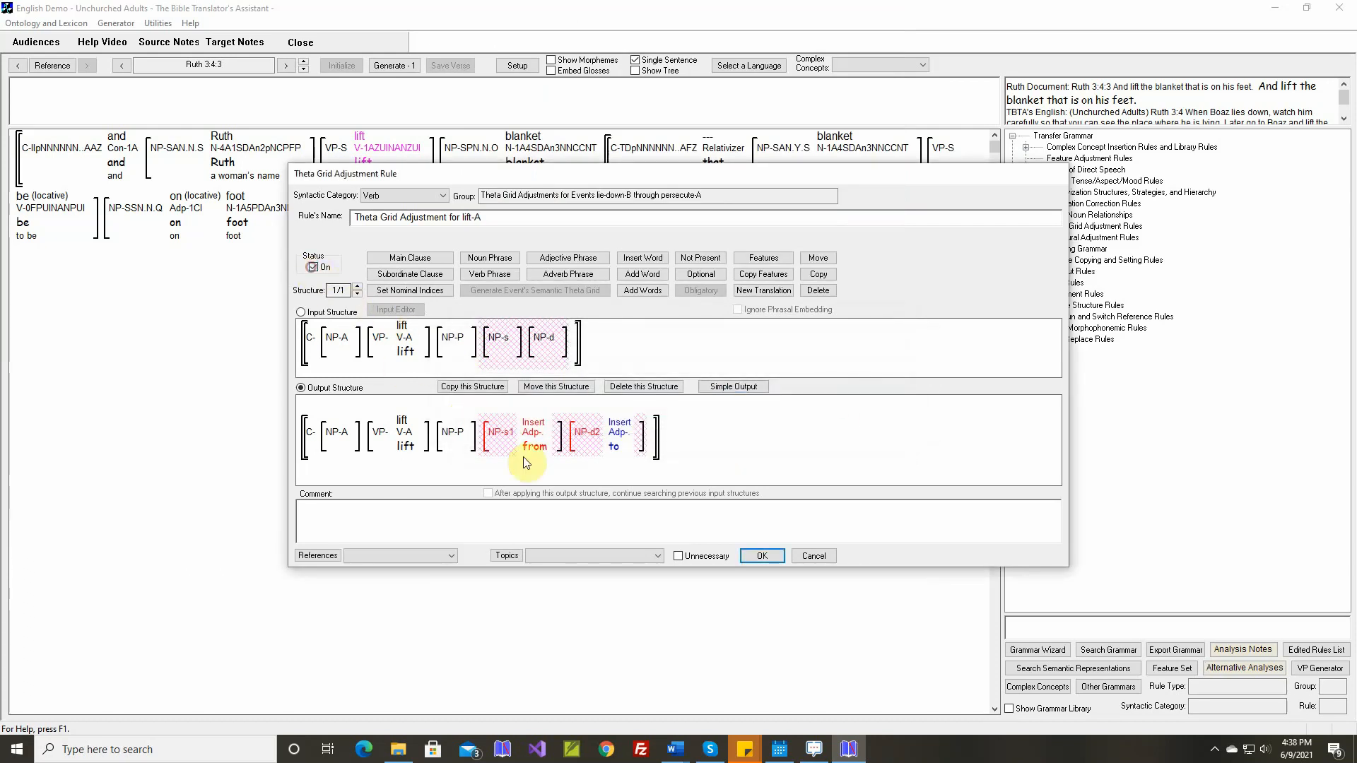
right_click(640, 508)
left_click(656, 518)
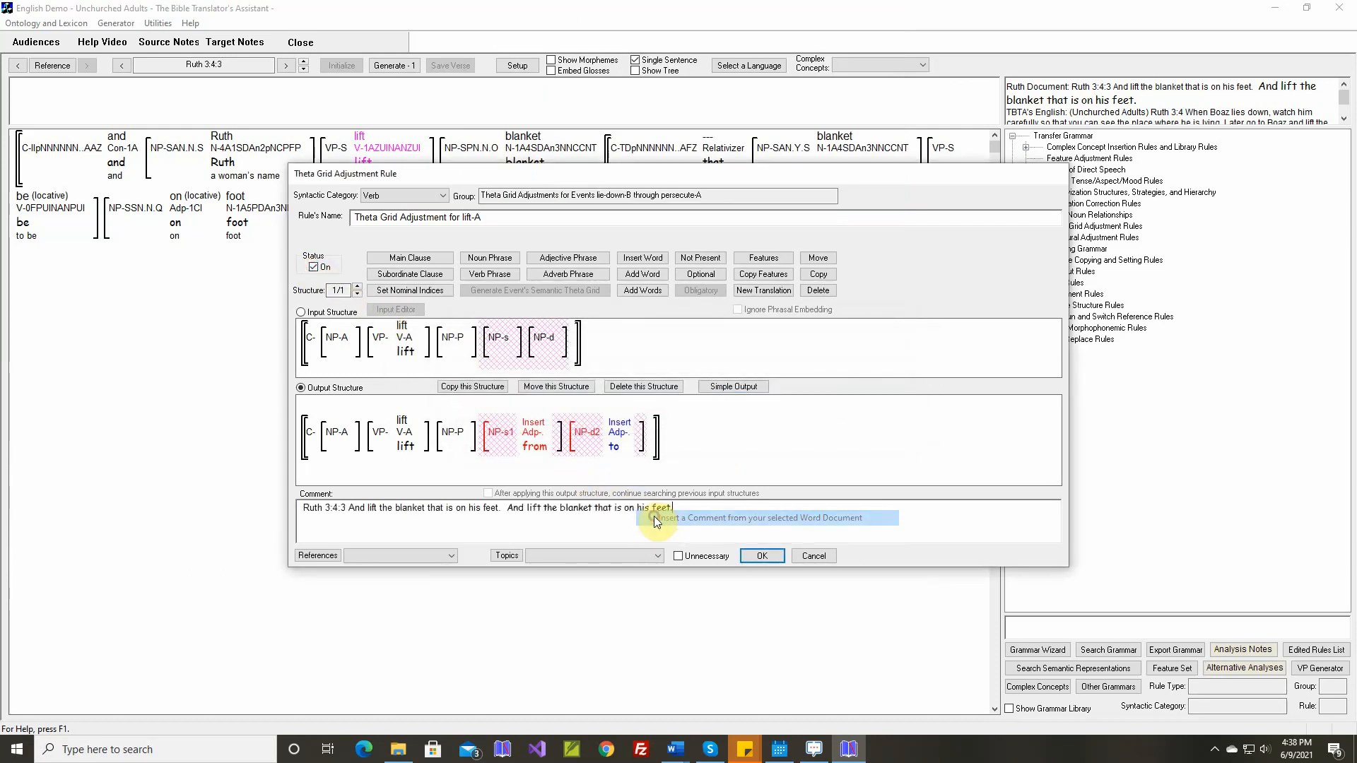
left_click(762, 556)
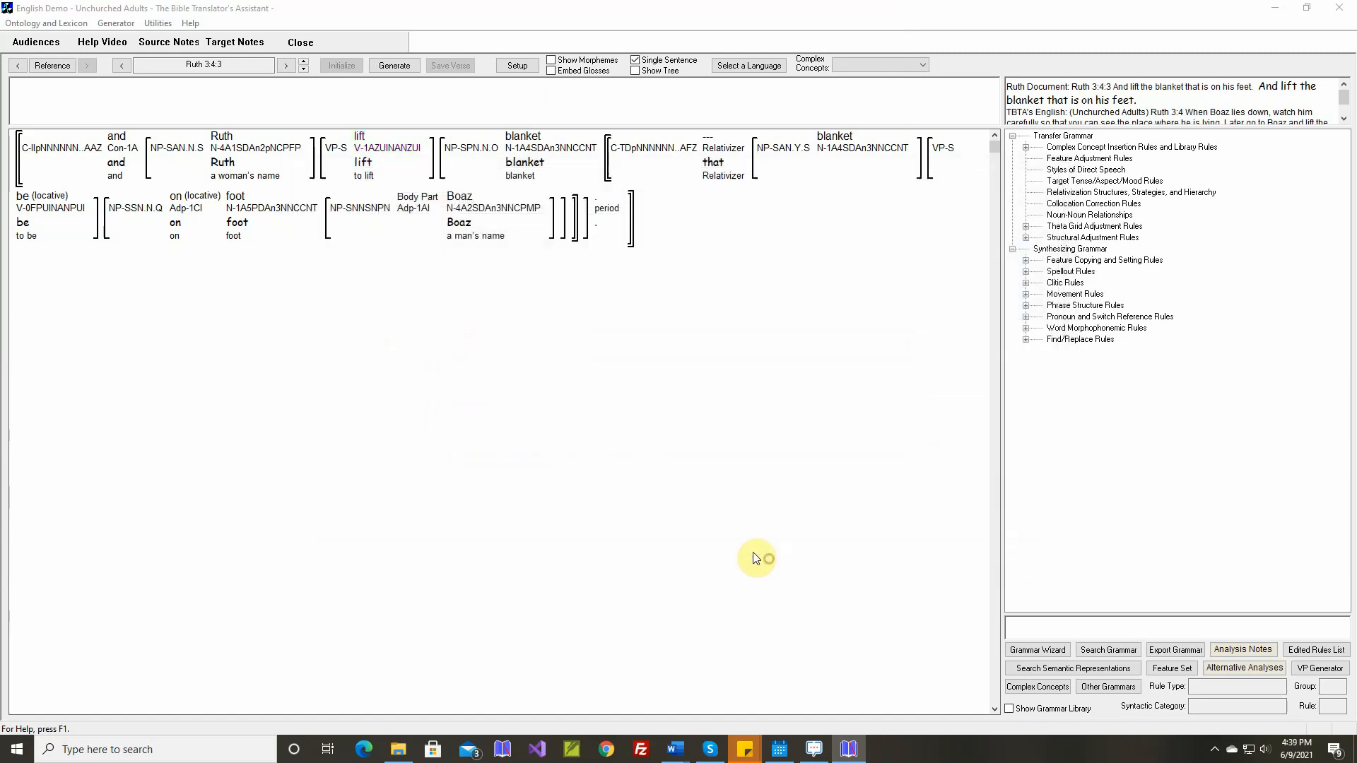
Generate the text of Ruth 3:4:3, 3:4:4 and 3:4:5 one sentence at a time.
left_click(399, 66)
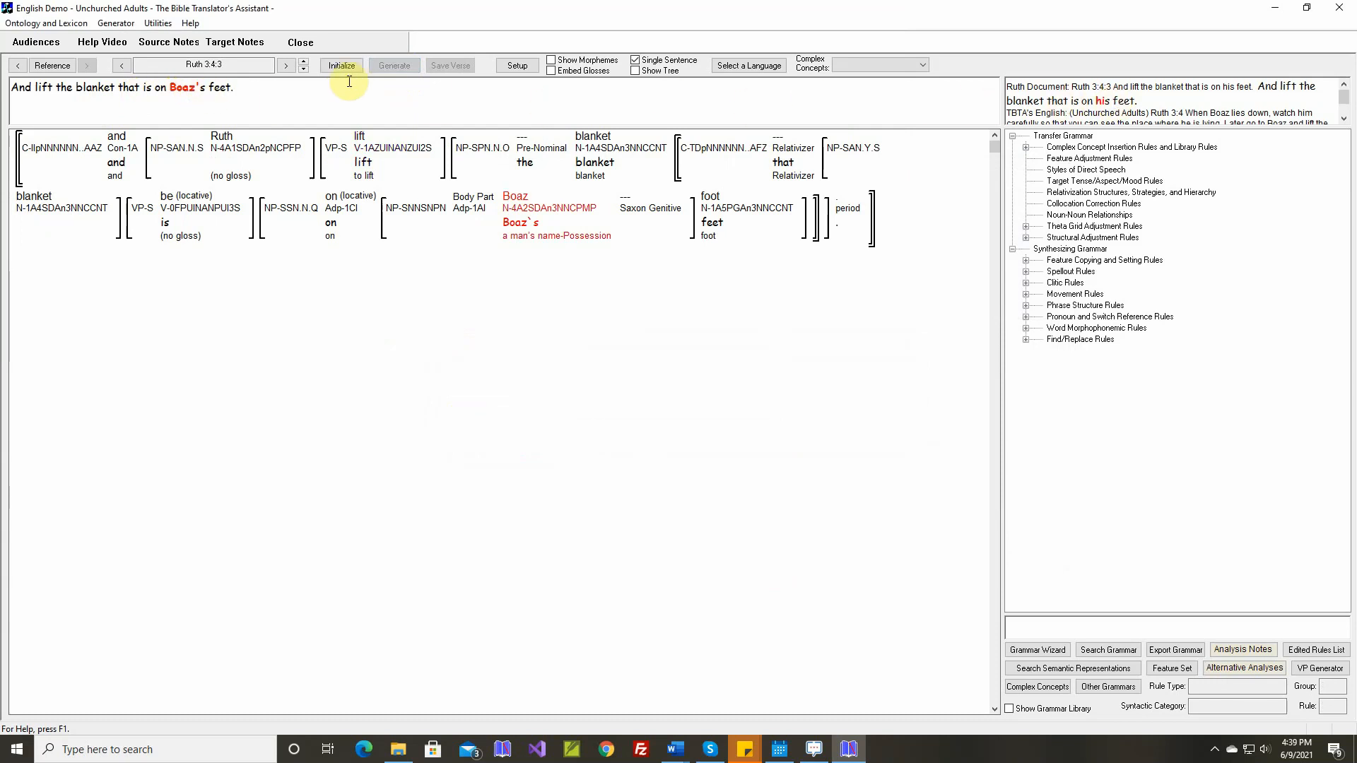
left_click(303, 61)
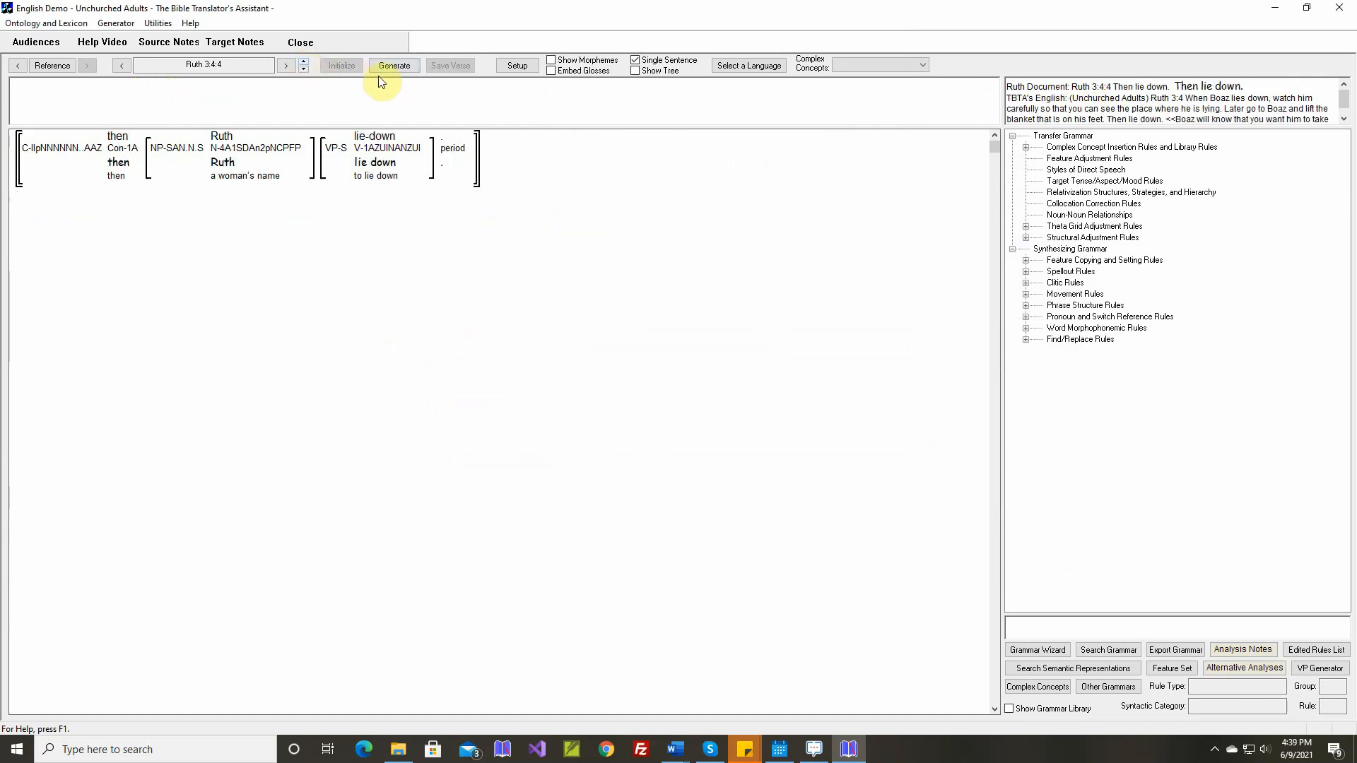
left_click(389, 66)
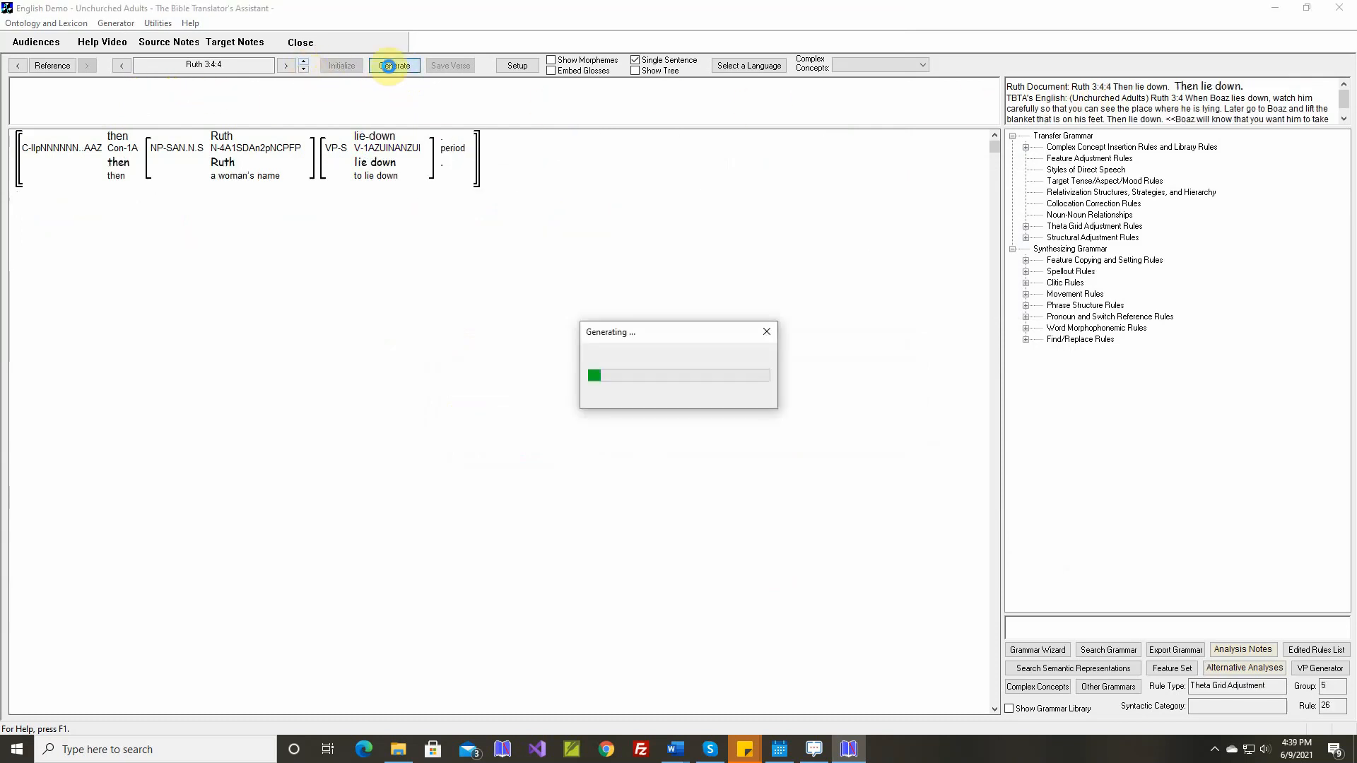
left_click(305, 63)
left_click(393, 65)
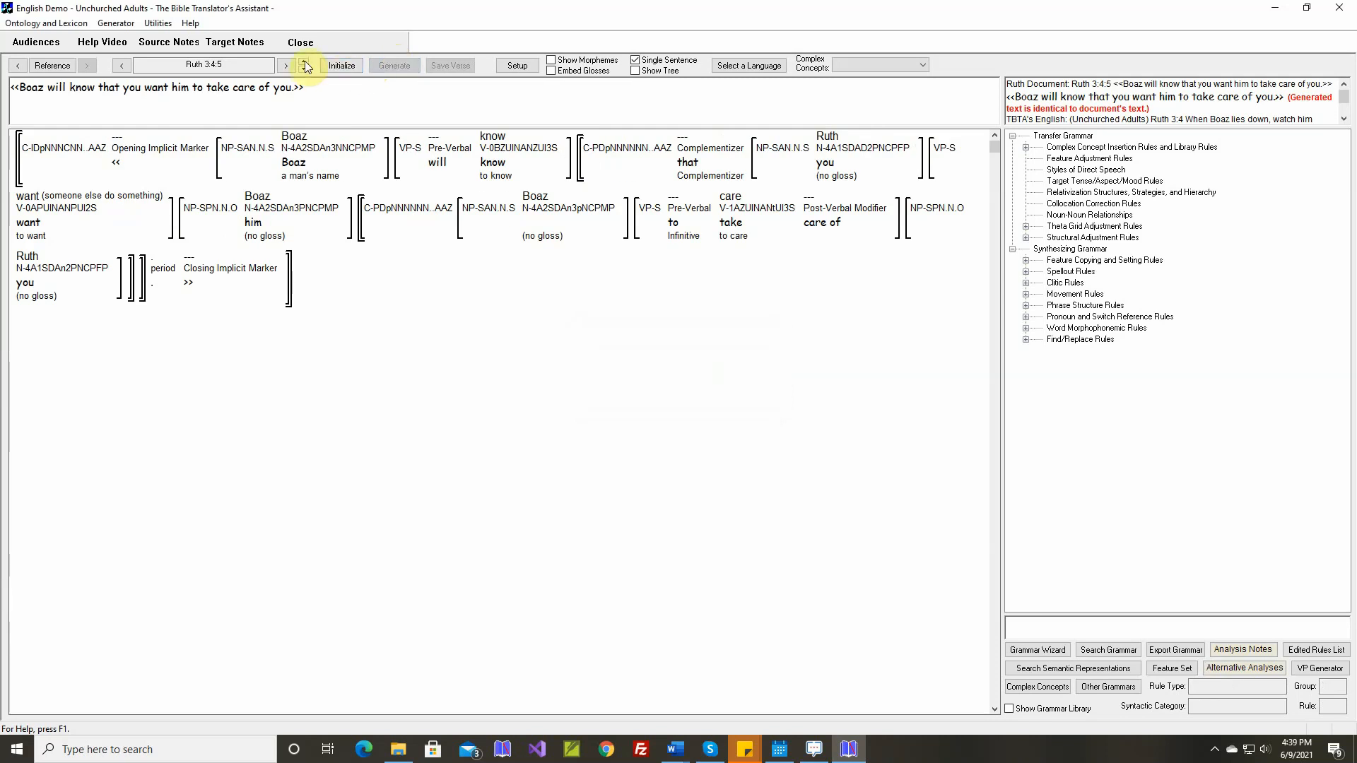
Generate the remaining sentence of the verse and the whole of Ruth 3:4 outside single-sentence mode, and compare it with the document text.
left_click(303, 60)
left_click(393, 66)
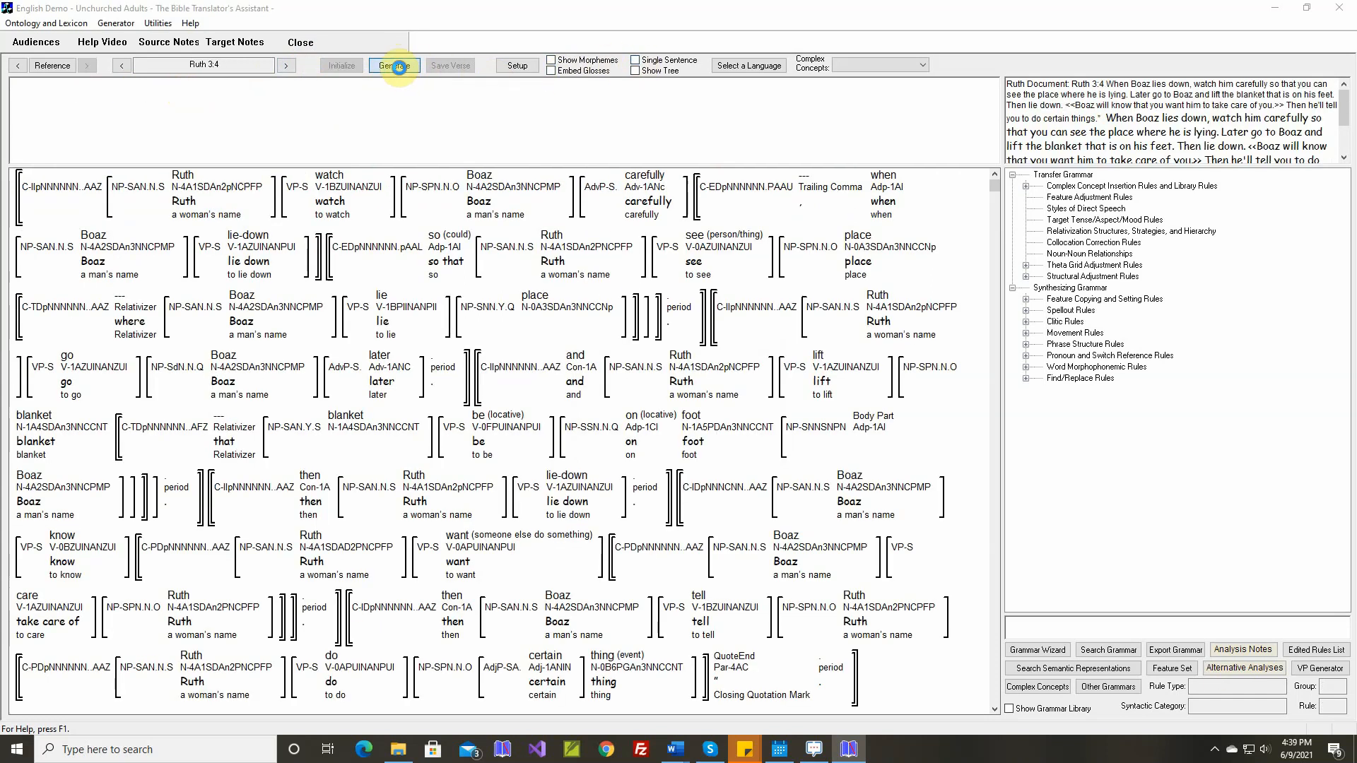
left_click(394, 65)
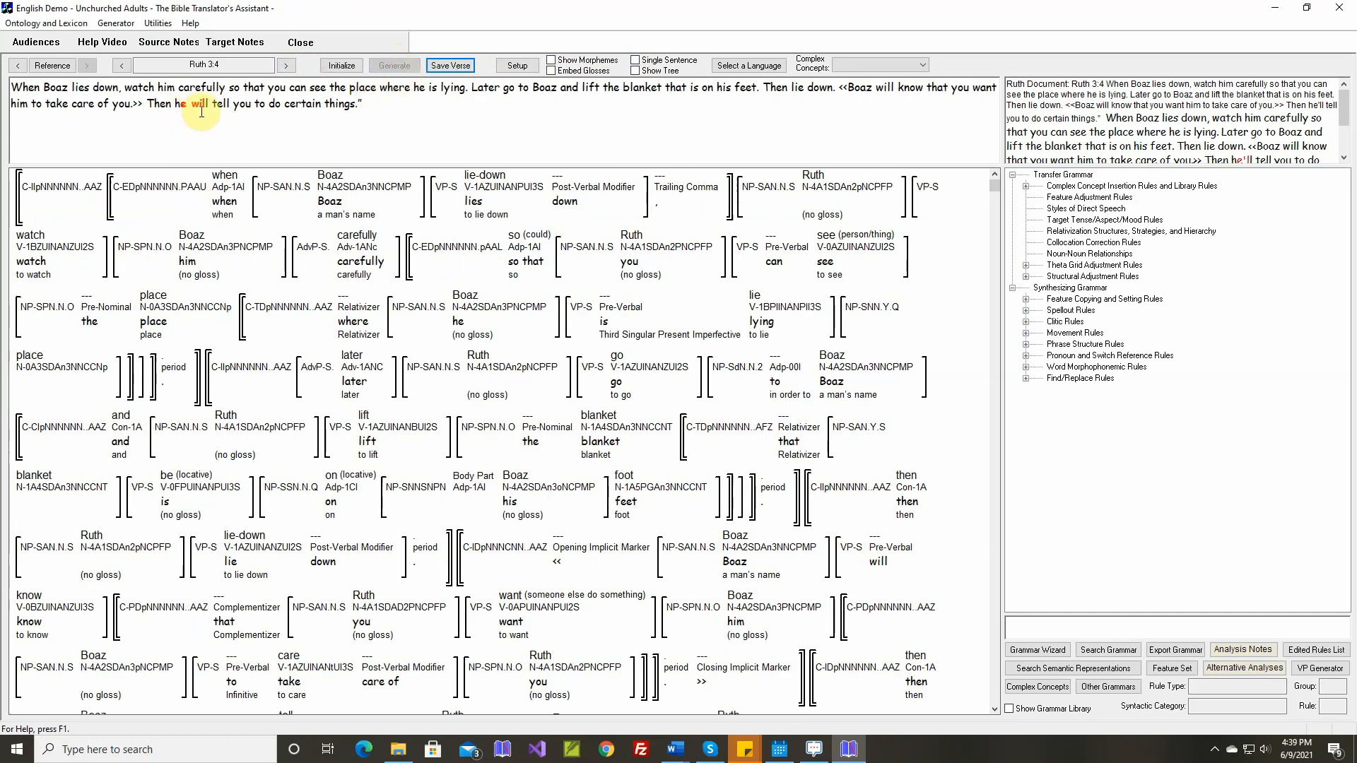
left_click(1343, 156)
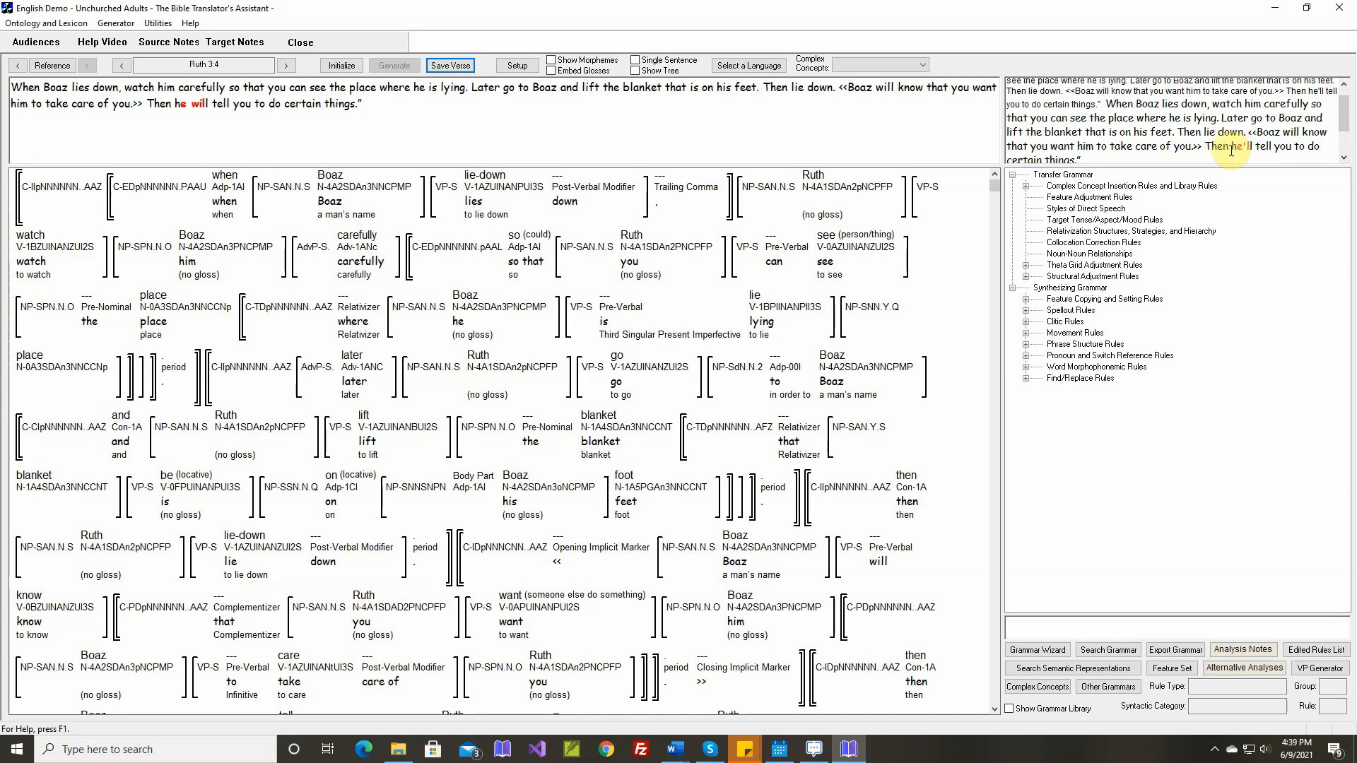
Duplicate the Find/Replace contraction rule "Contract 'I will' to 'I'll'" and open the copy for editing.
left_click(1026, 378)
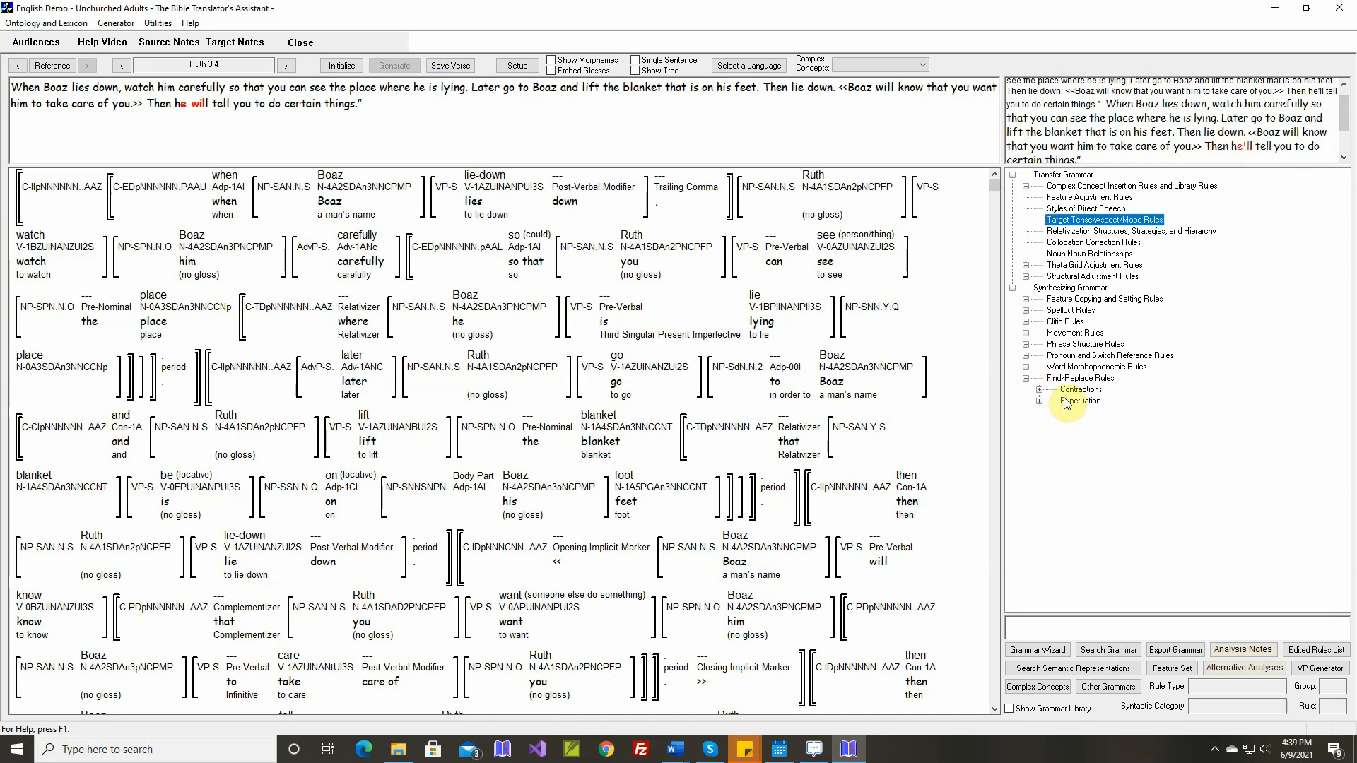
left_click(1039, 389)
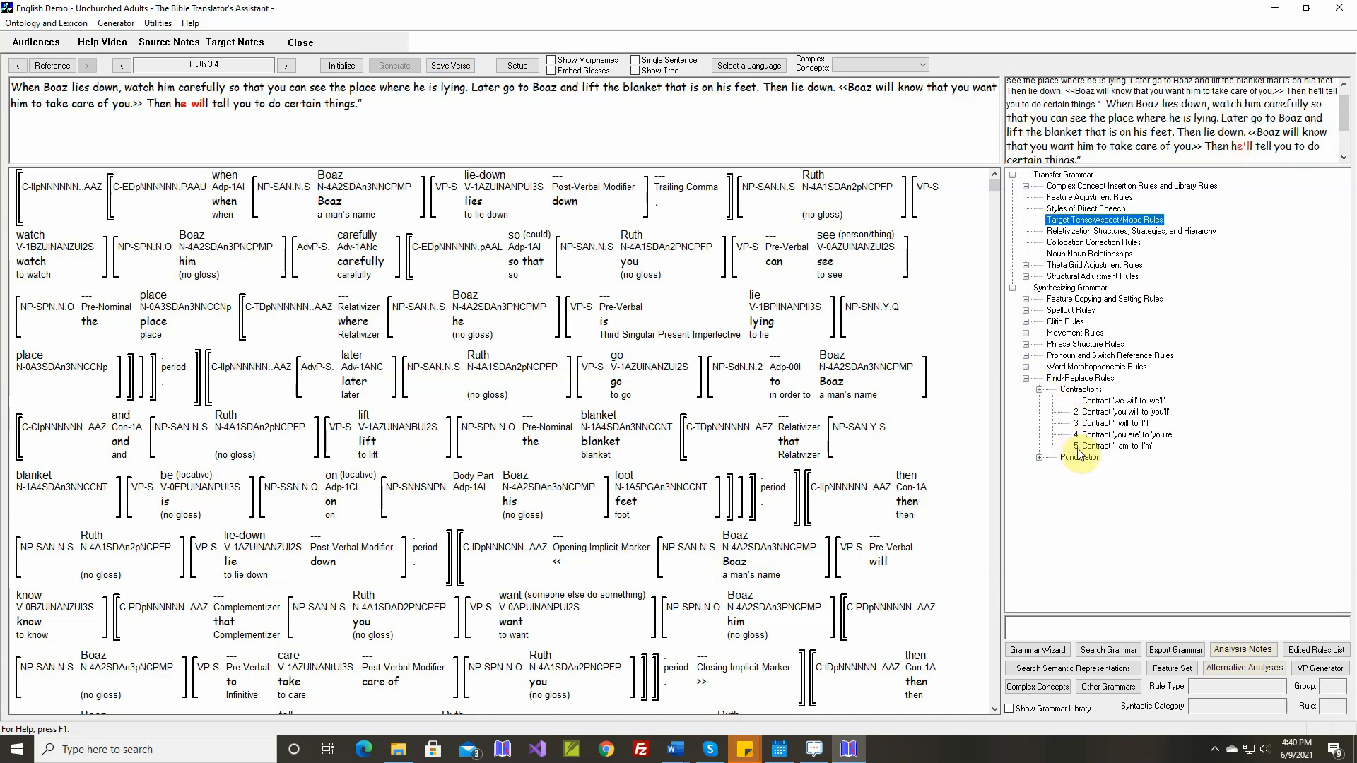
left_click(1112, 425)
key("ctrl+c")
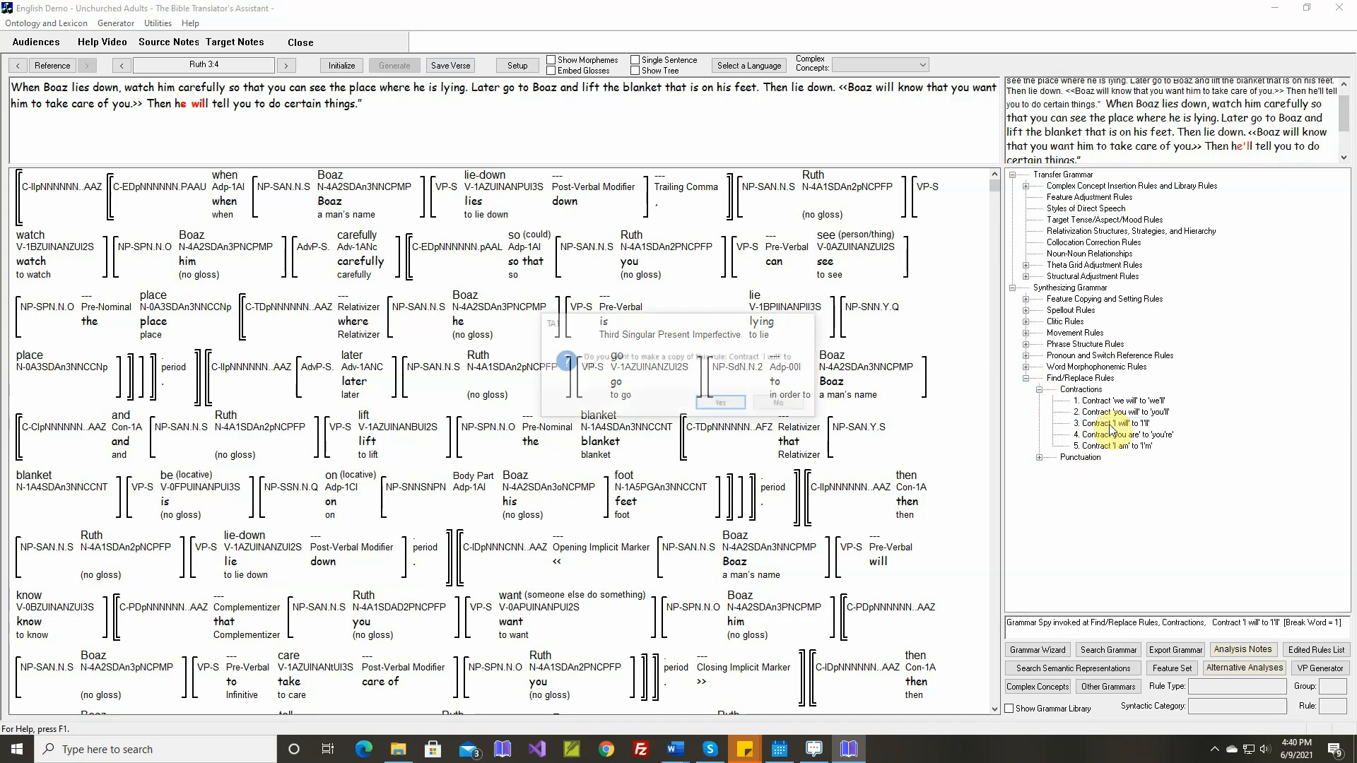
left_click(734, 407)
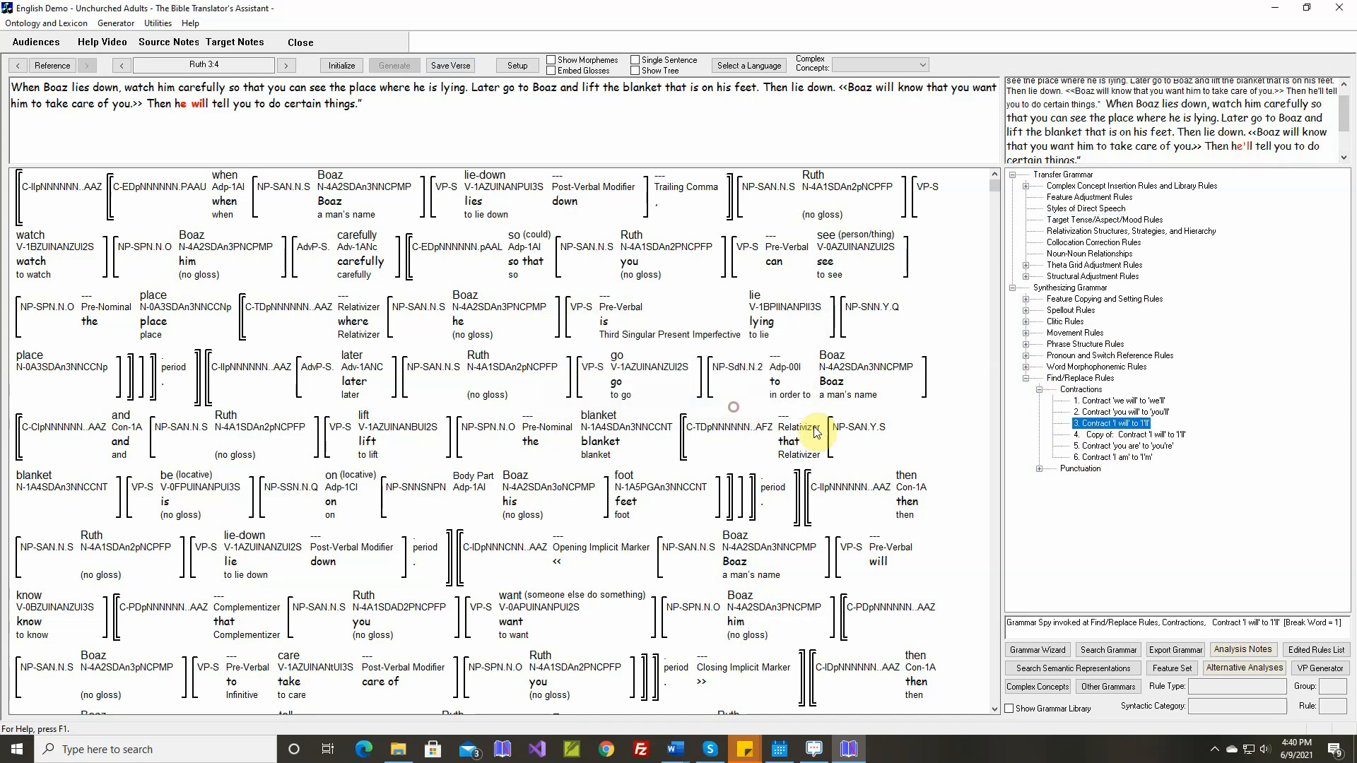
double_click(1104, 437)
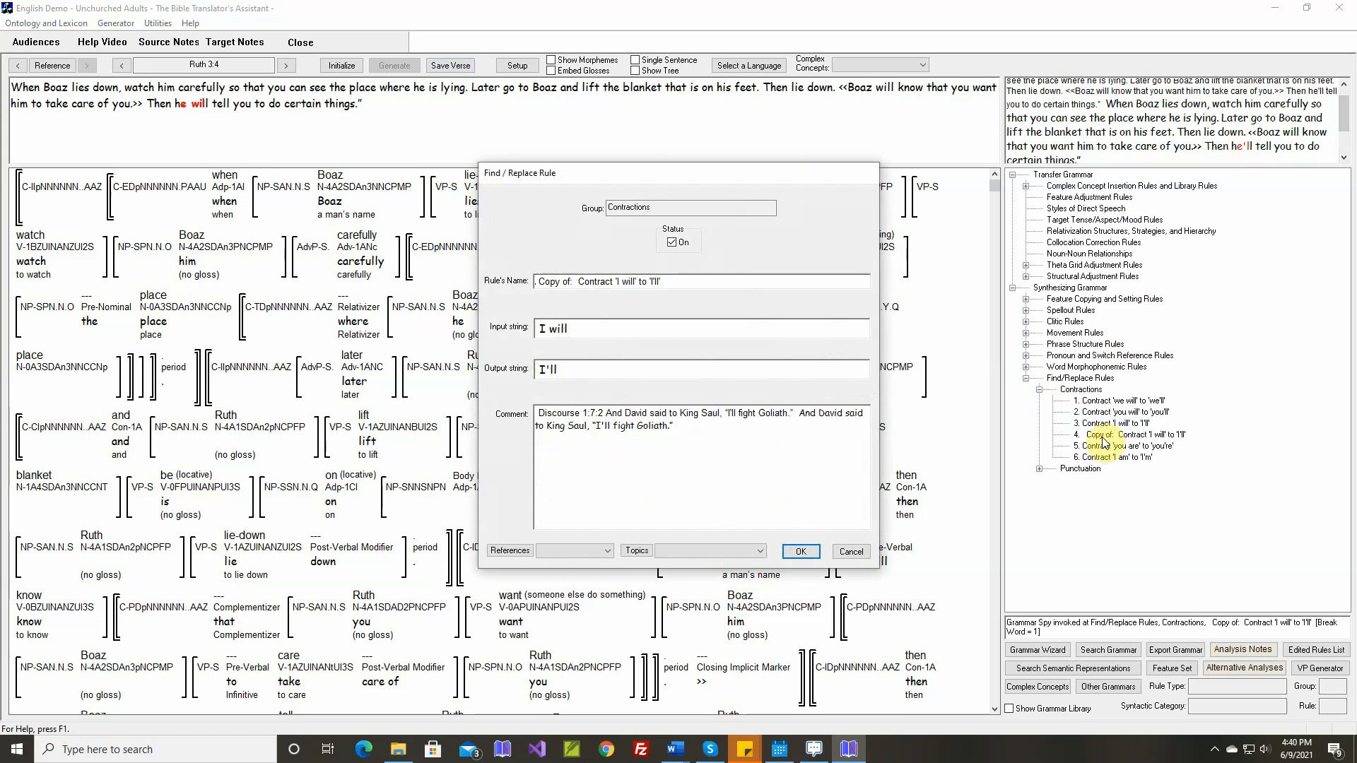
Rename the copied contraction rule as Contract 'he will' to 'he'll'.
key("Delete")
key("Delete")
key("Delete")
key("Delete")
key("Delete")
key("Delete")
key("Delete")
key("Delete")
key("Delete")
key("Delete")
type("he")
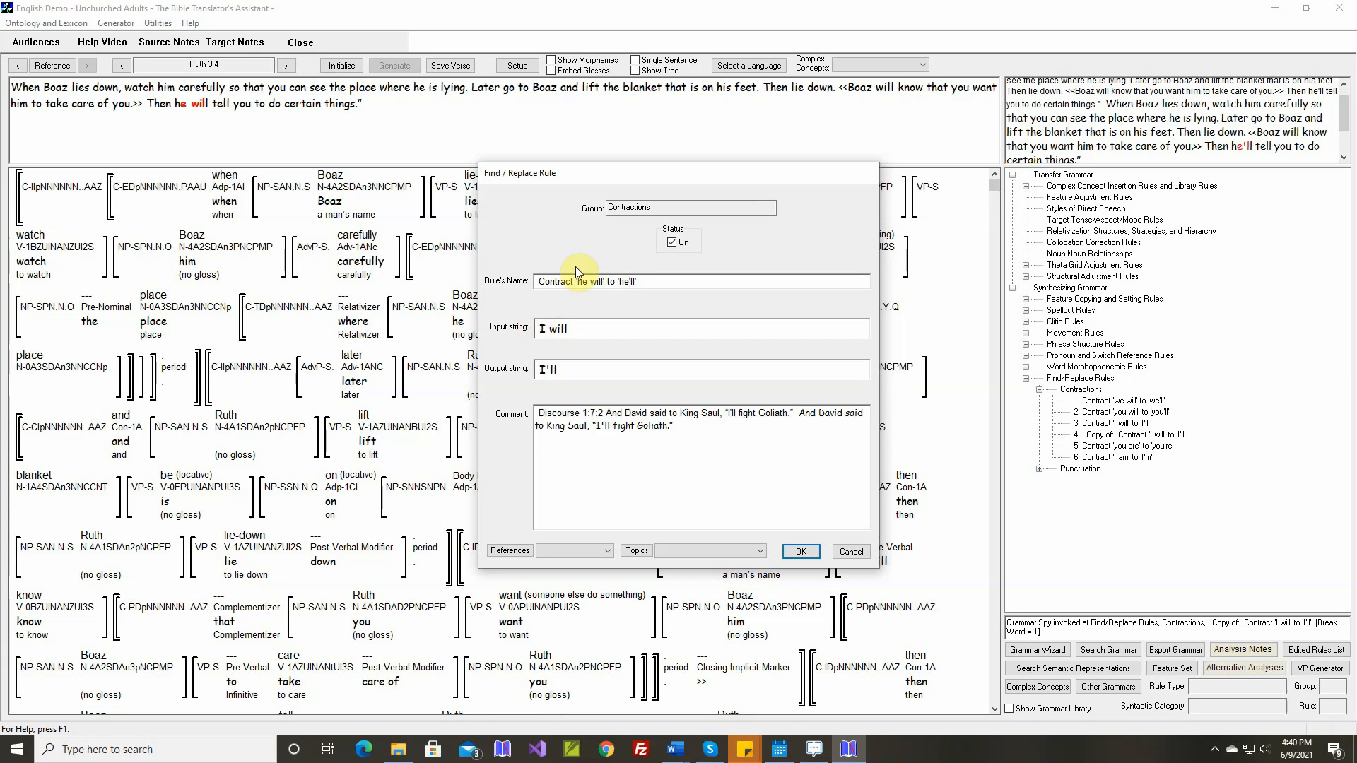
Set the rule's input string to "he will" and its output string to "he'll".
key("Delete")
key("Delete")
type("he")
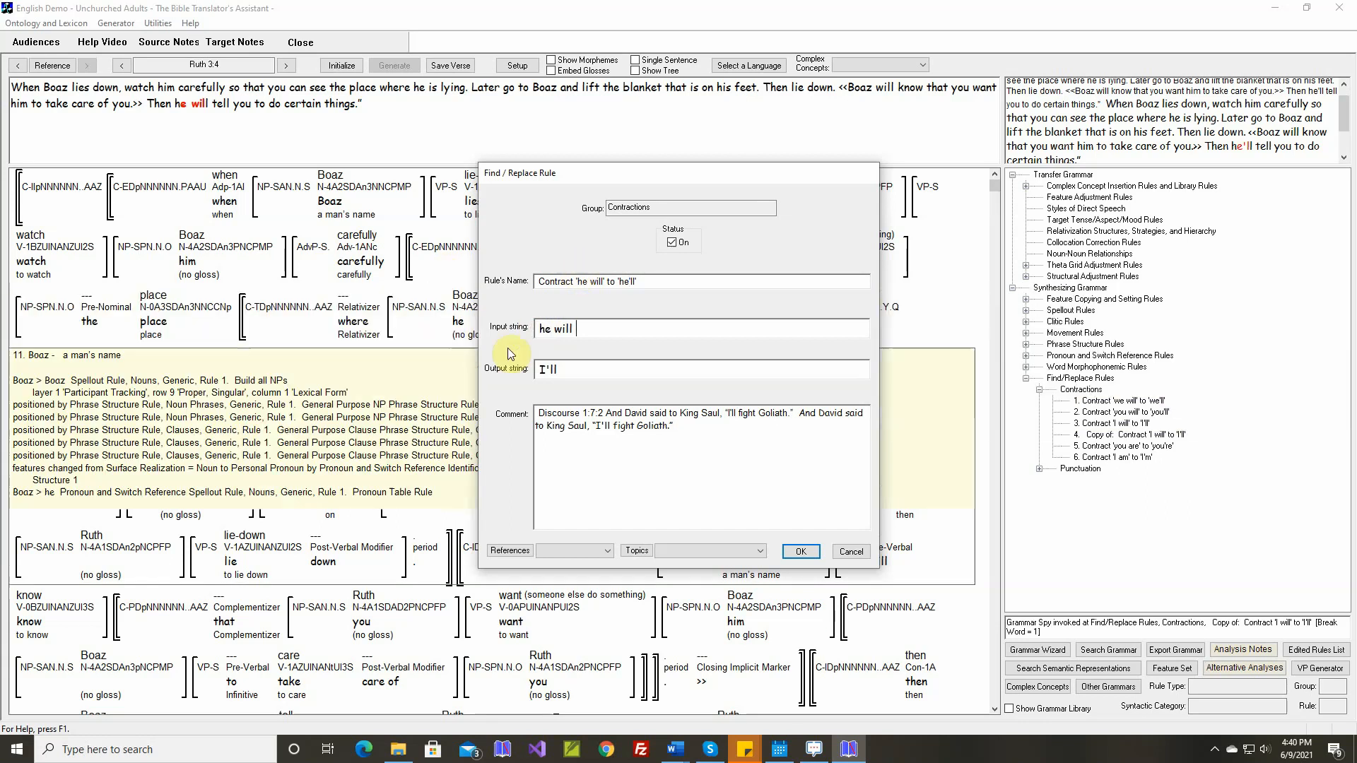
left_click_drag(549, 369, 539, 366)
left_click(539, 337)
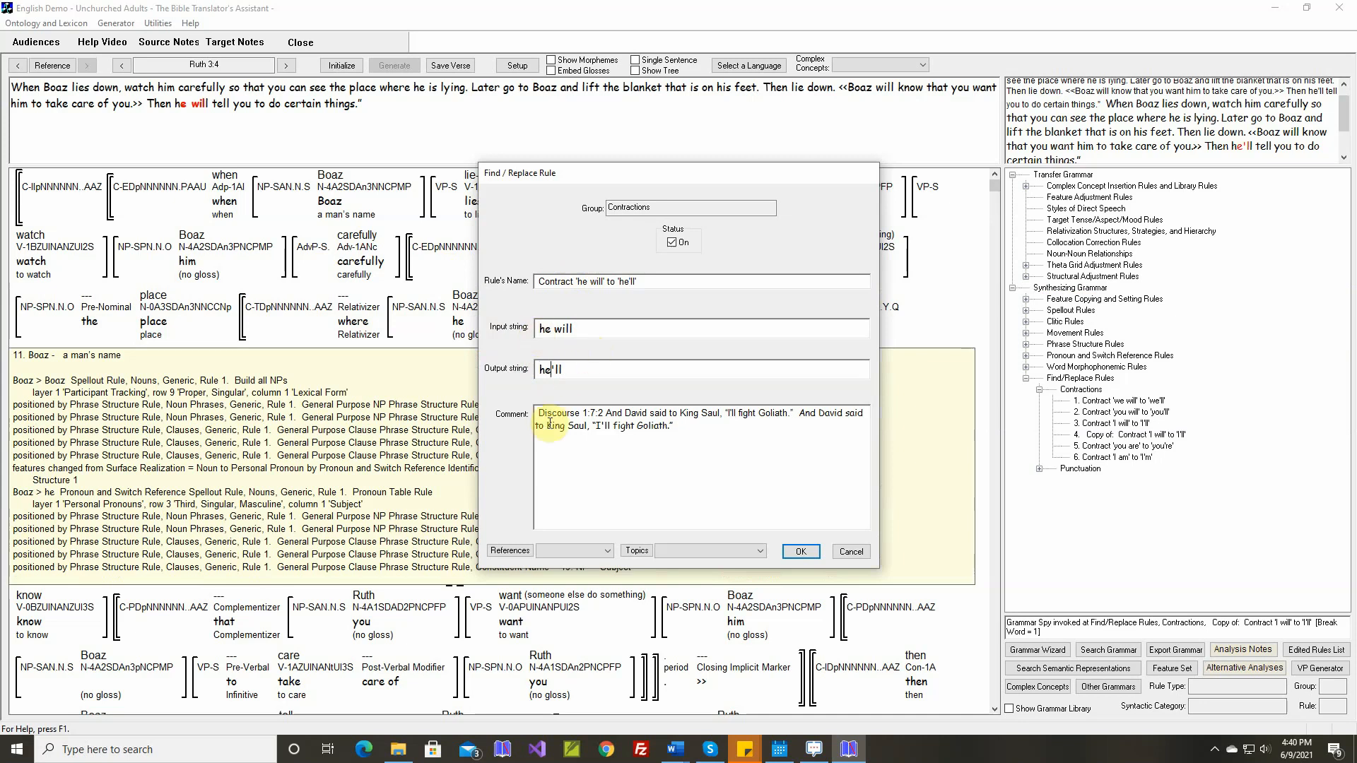
Replace the rule's old Discourse 1:7:2 comment with the Ruth 3:4 comment from the selected Word document.
left_click_drag(541, 416, 680, 425)
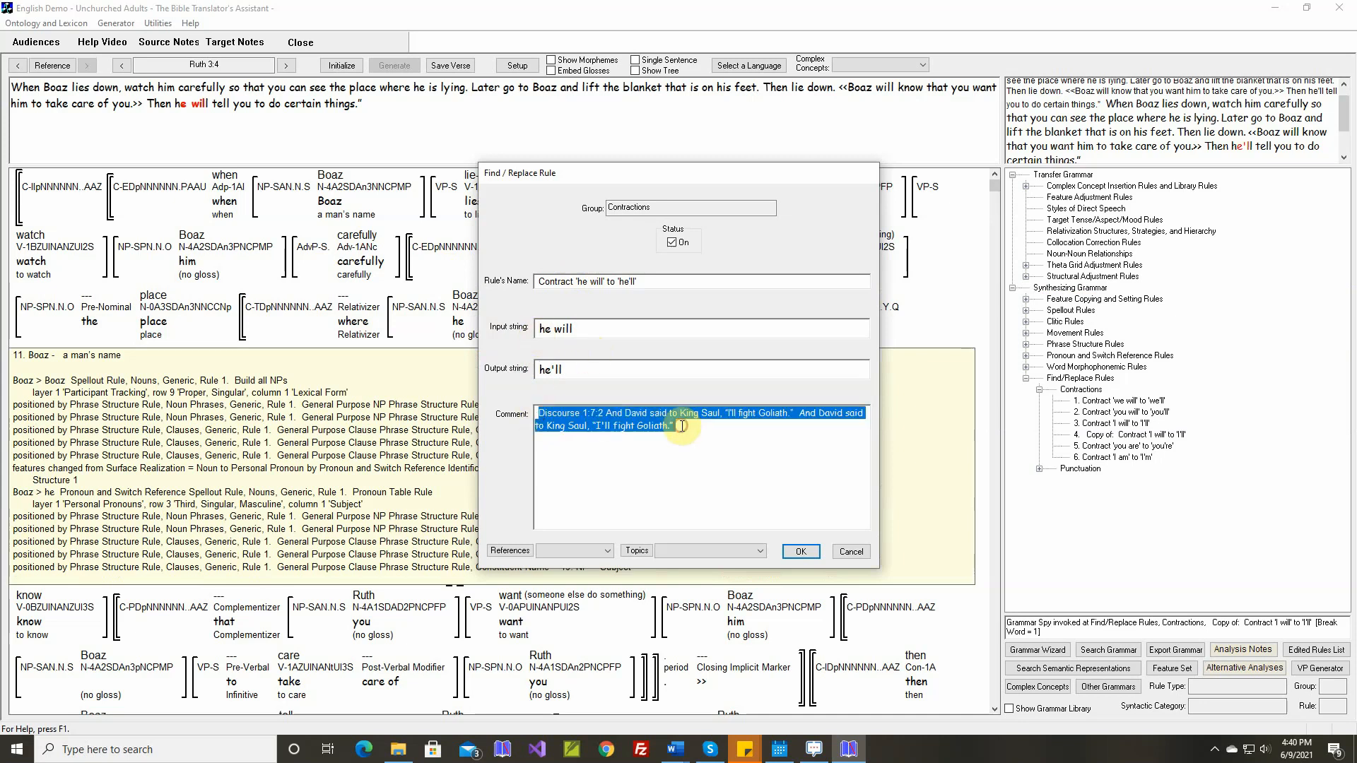
key("BackSpace")
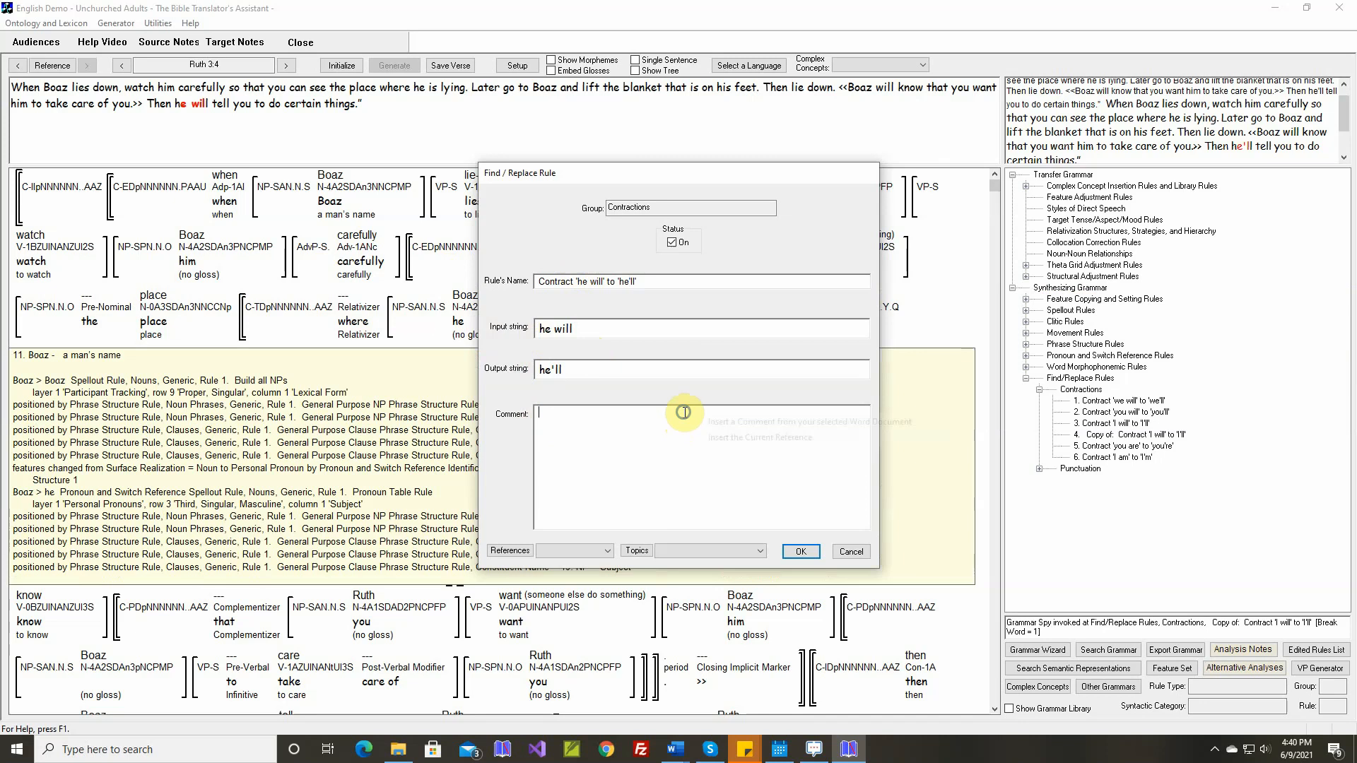
right_click(683, 412)
left_click(707, 418)
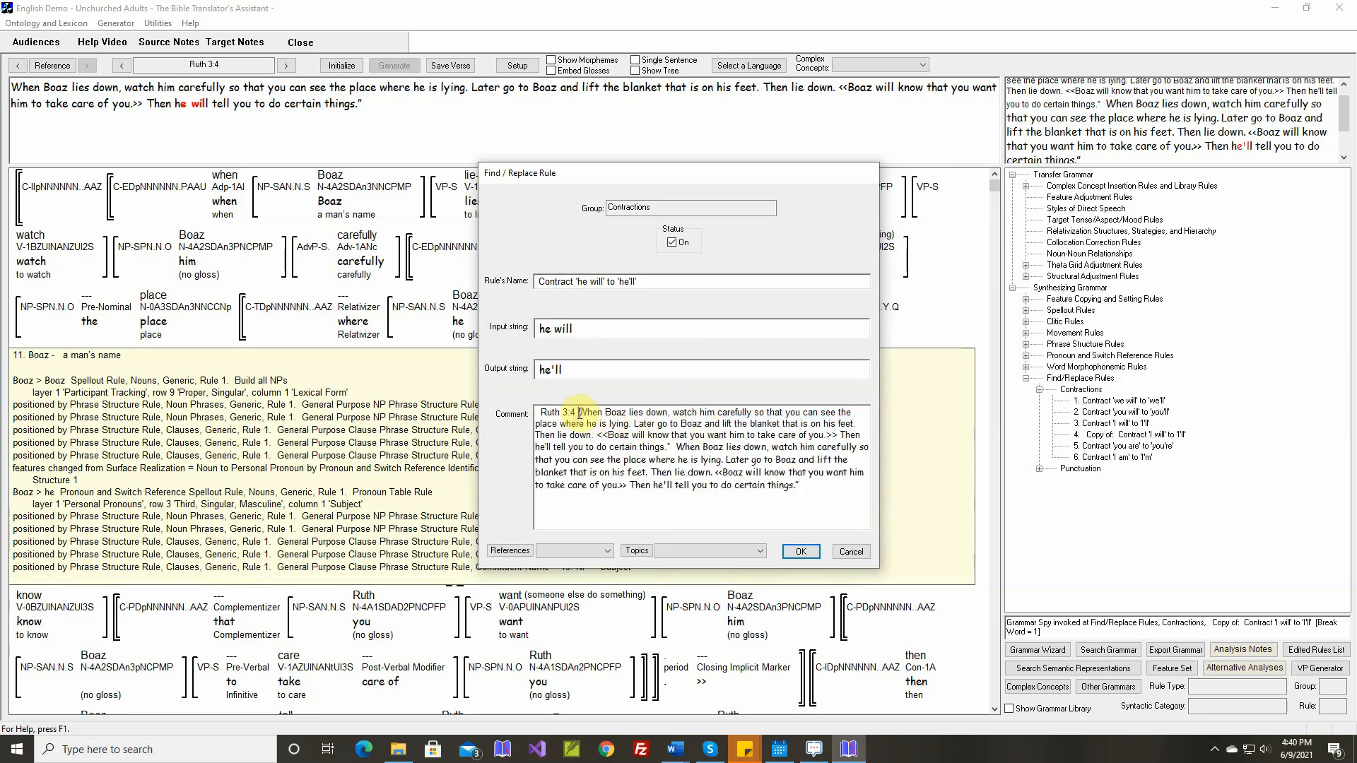
Trim both versions in the Ruth 3:4 comment to the sentence "Then he'll tell you to do certain things." and save the rule.
left_click_drag(580, 412, 842, 435)
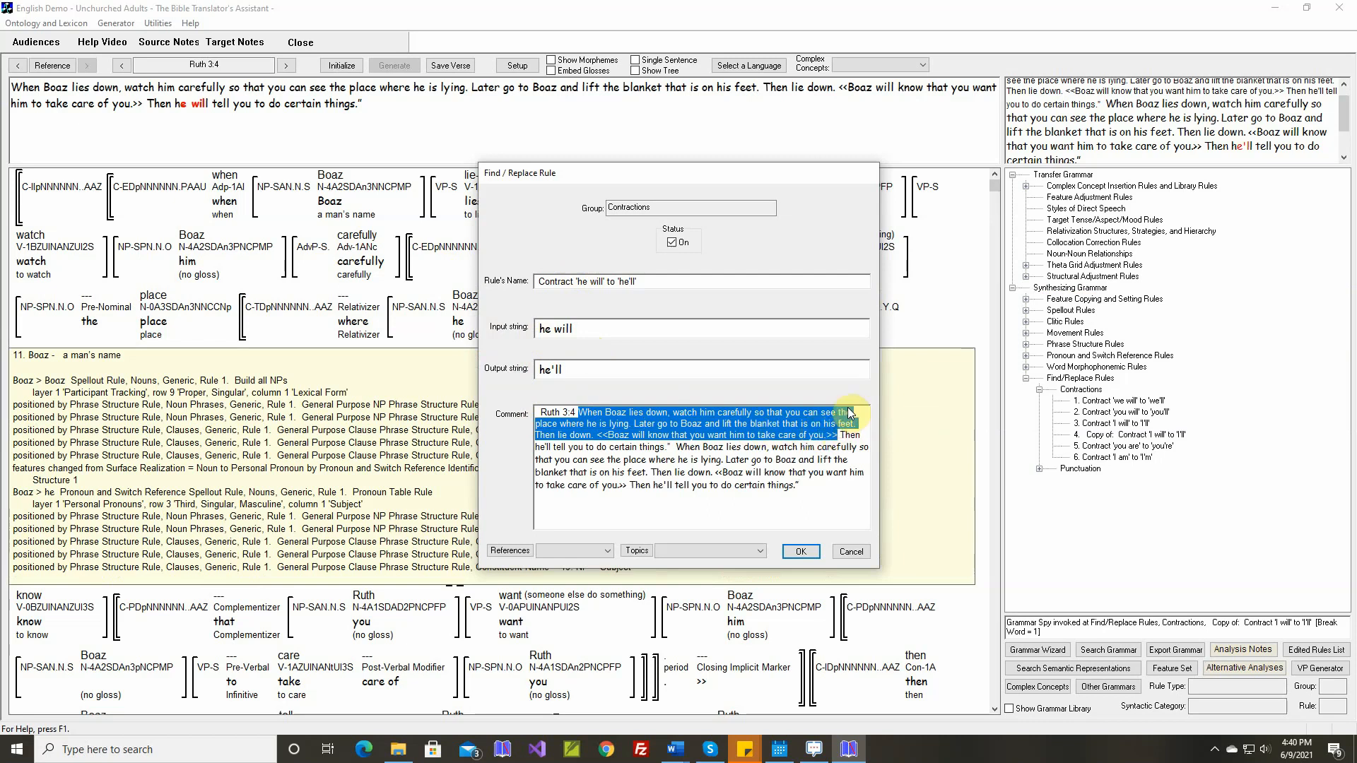
key("Delete")
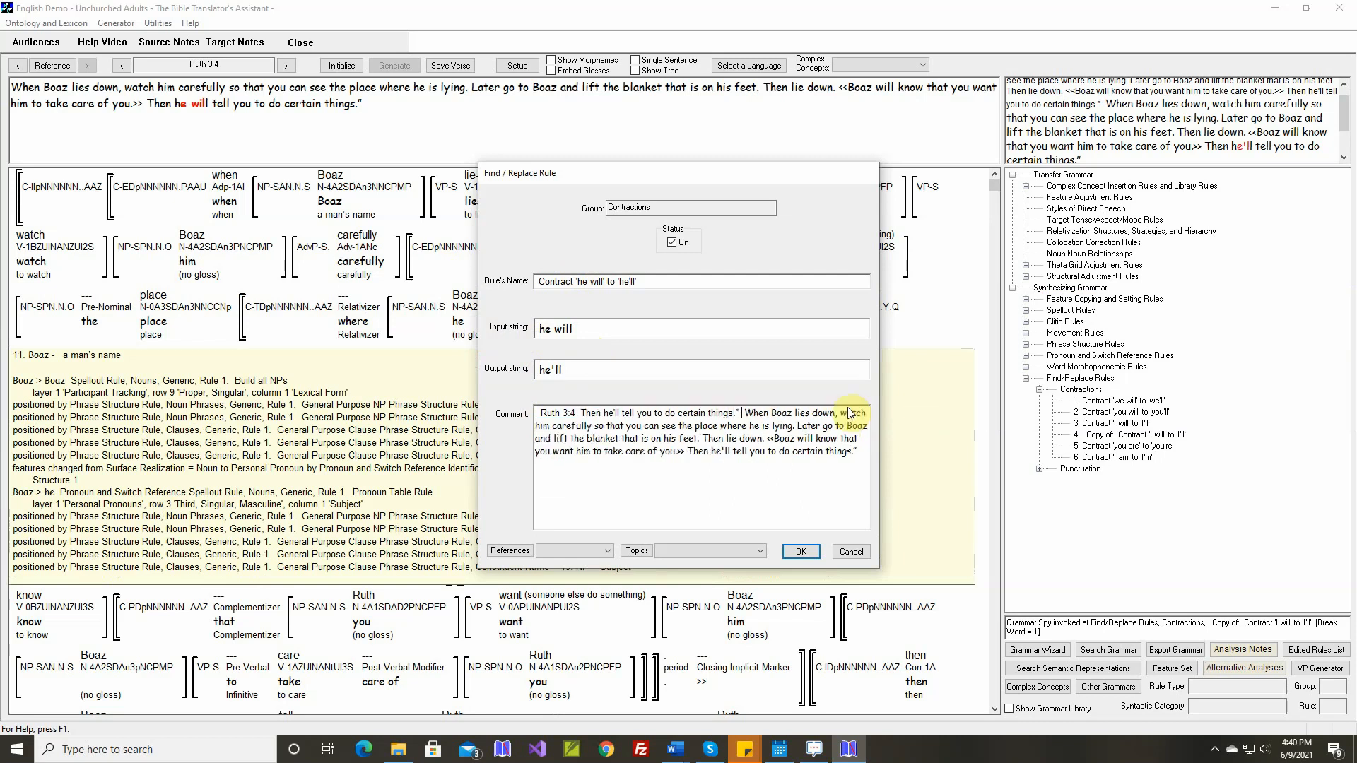
key("shift+Down")
key("shift+Down")
key("shift+Down")
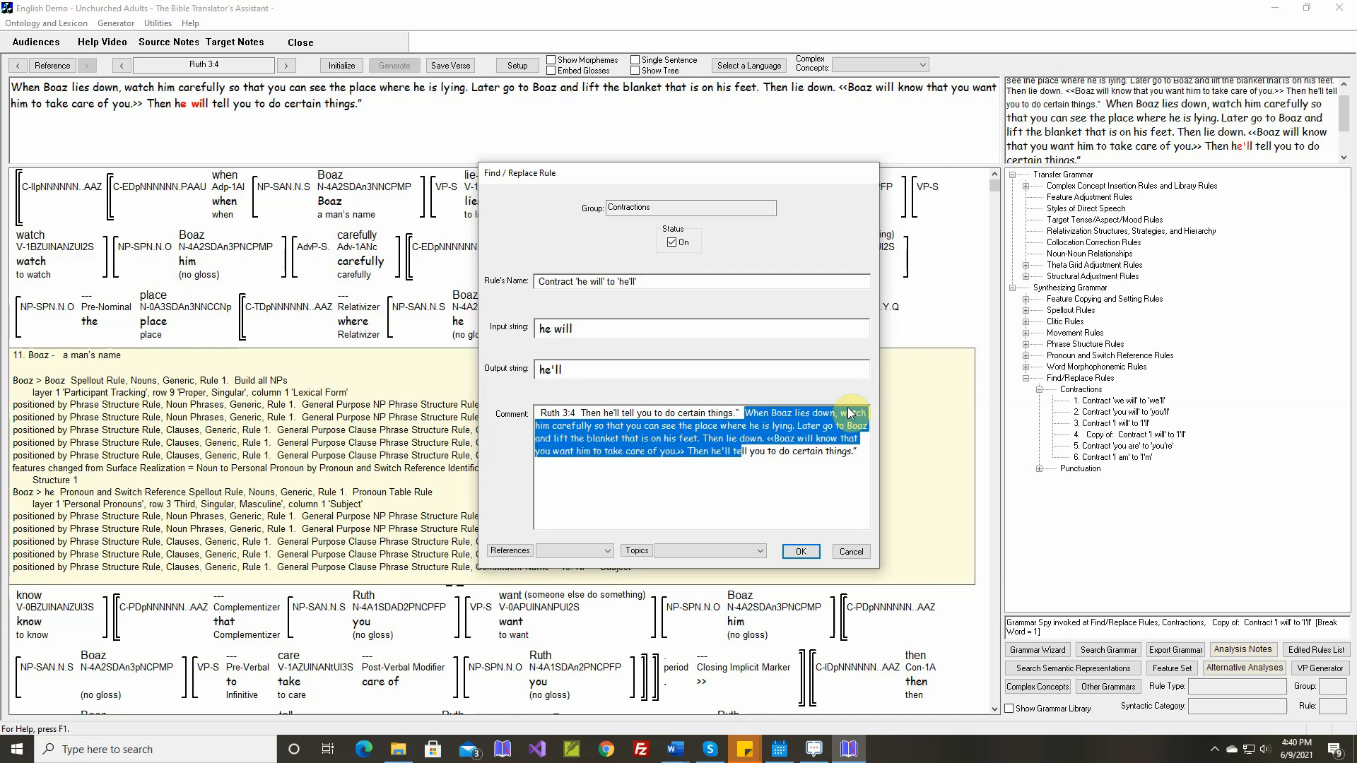
key("shift+Left")
key("shift+Left")
key("shift+Left")
key("shift+Left")
key("shift+Left")
key("shift+Left")
key("shift+Left")
key("shift+Left")
key("Delete")
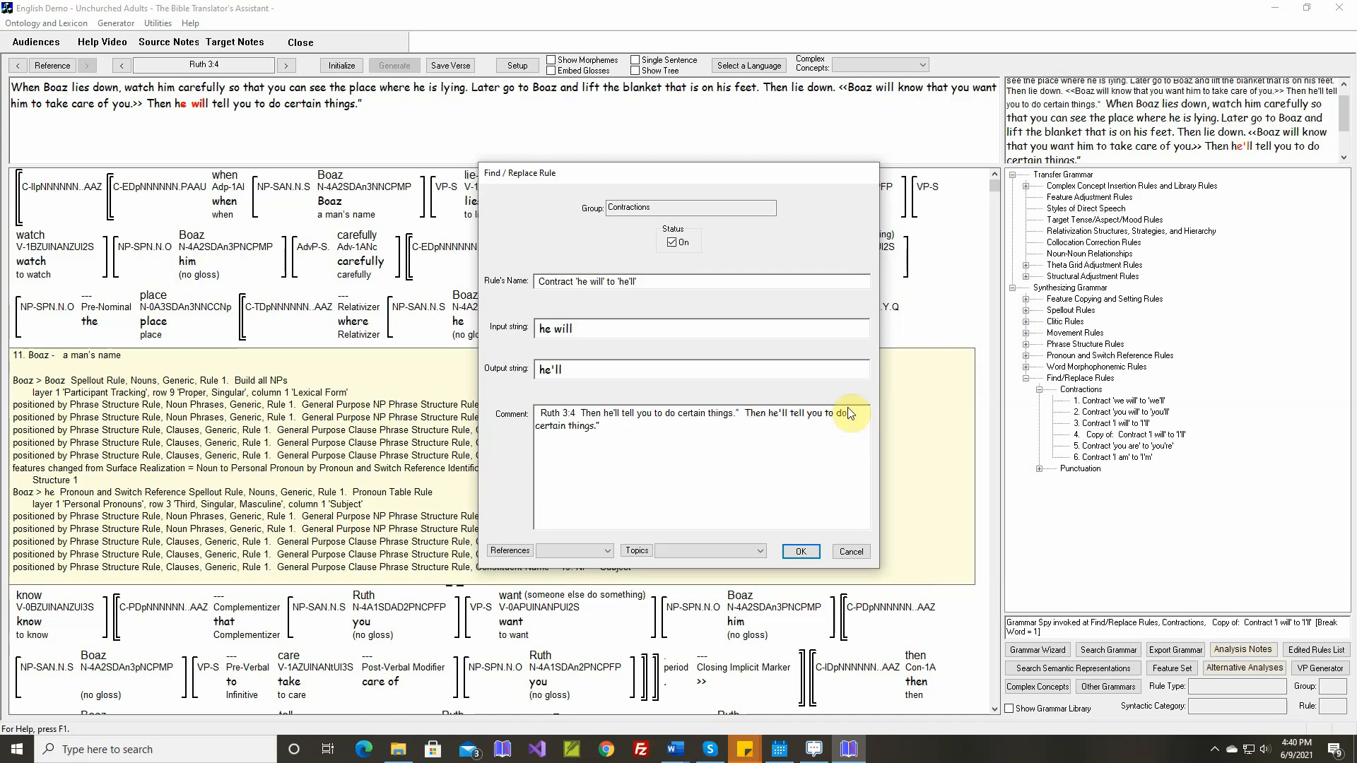
left_click(799, 551)
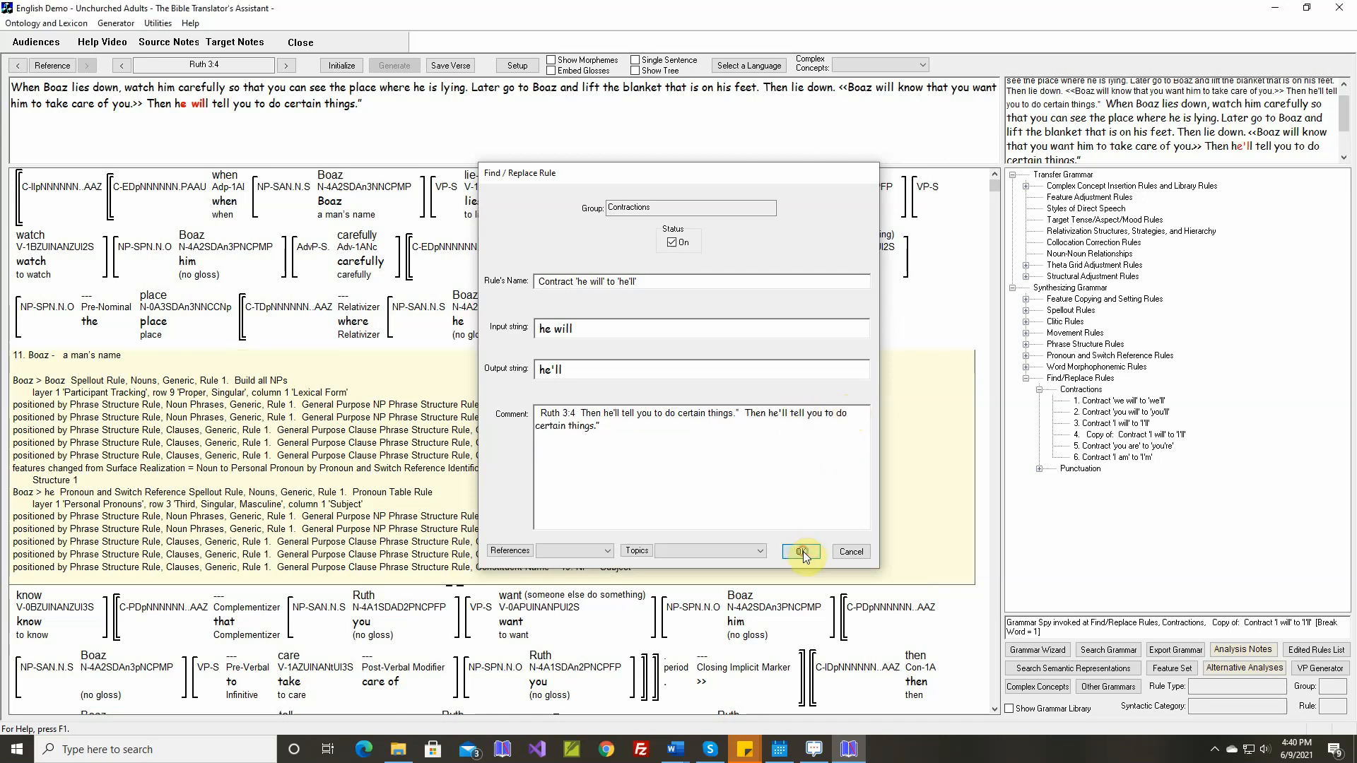
Initialize and regenerate Ruth 3:4, compare the generated text with the document text, and save the verse.
left_click(342, 65)
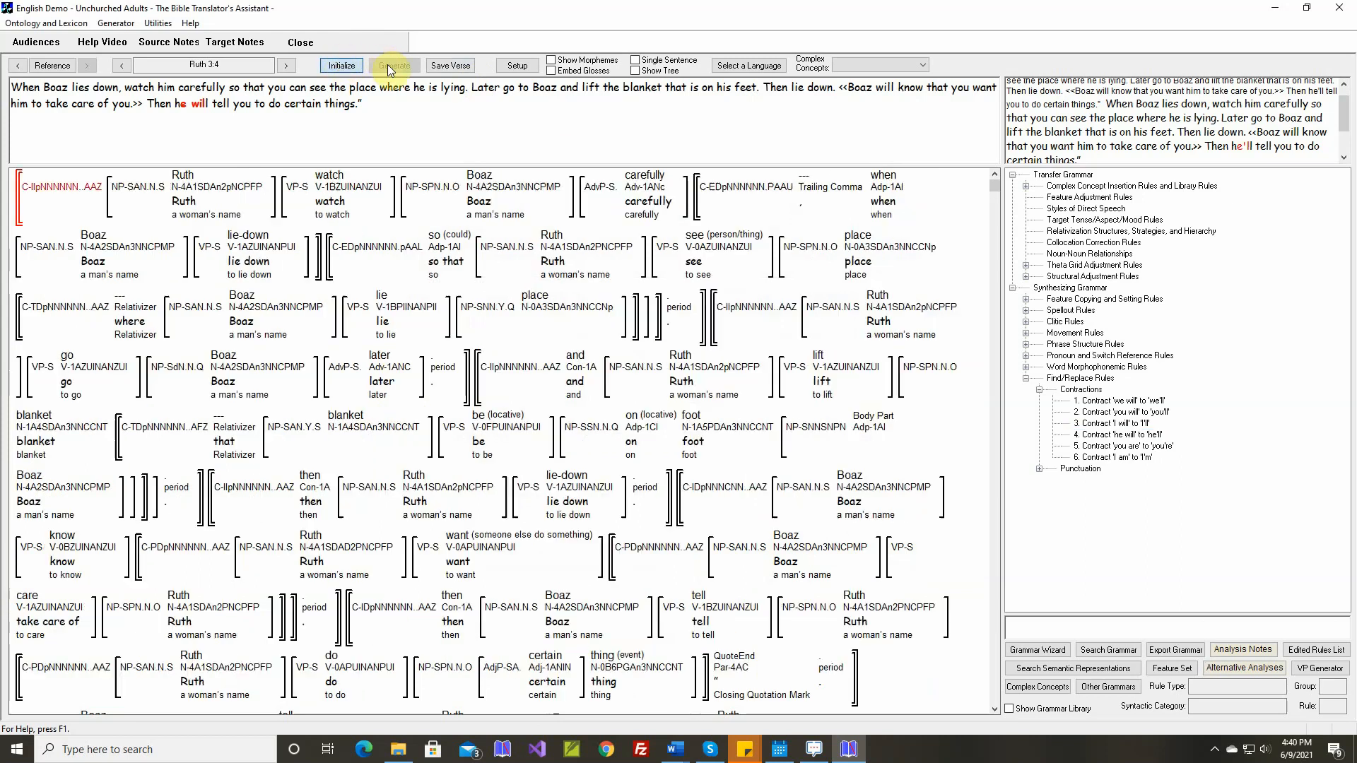
left_click(386, 65)
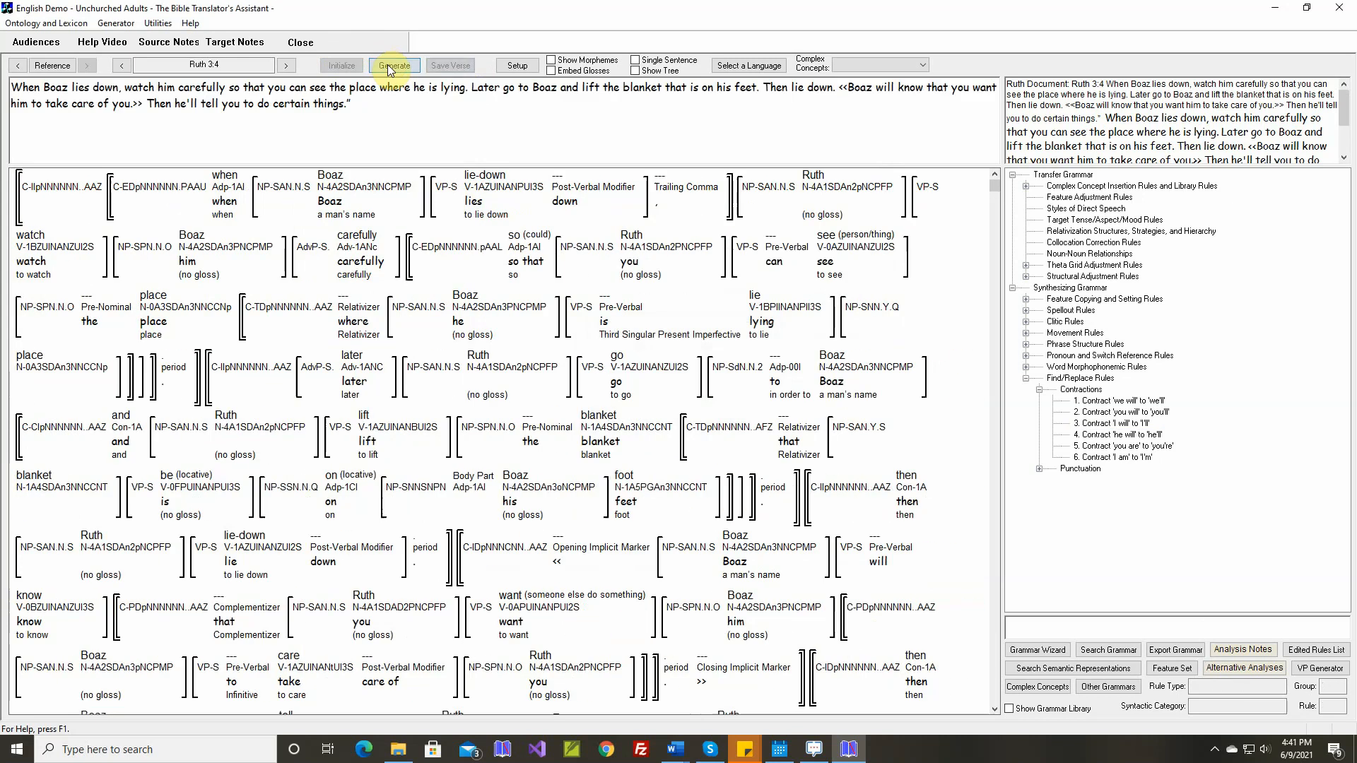
left_click(1345, 158)
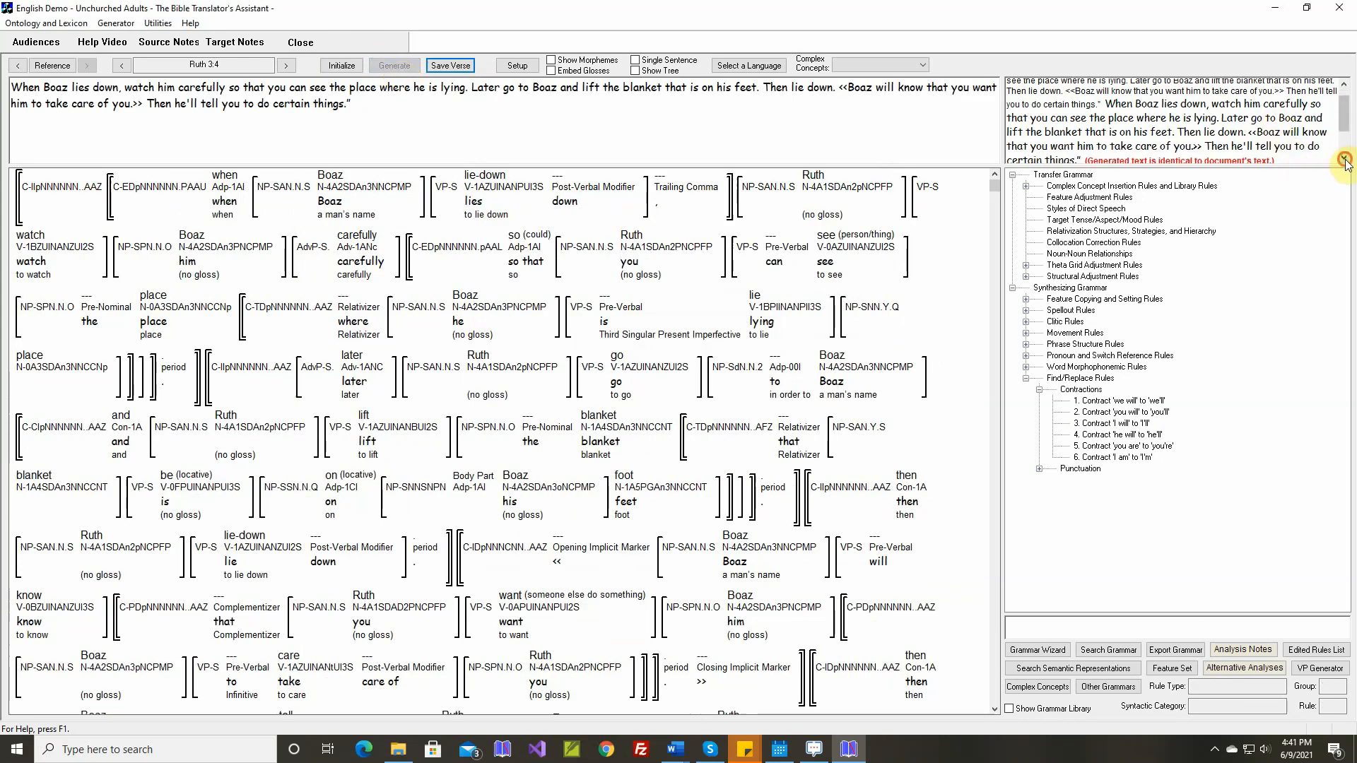
left_click(1344, 157)
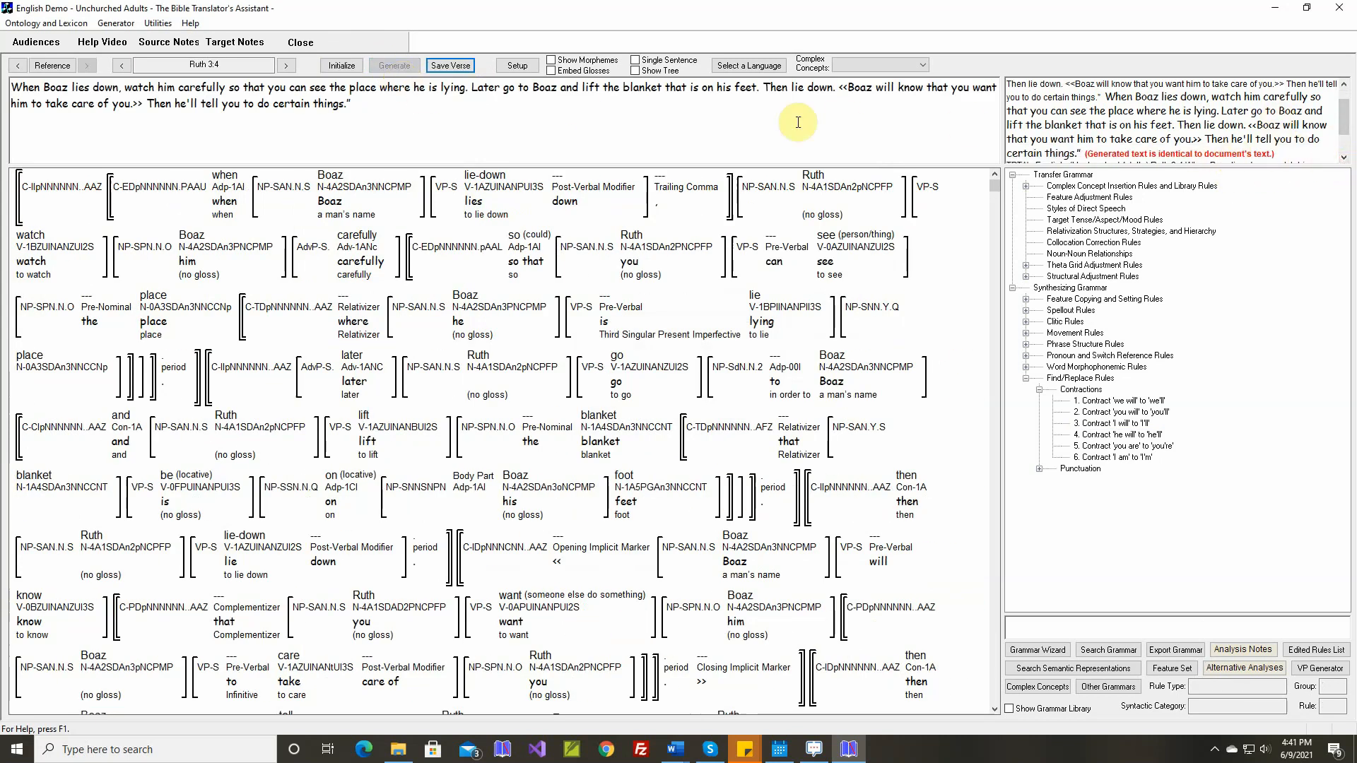
left_click(447, 68)
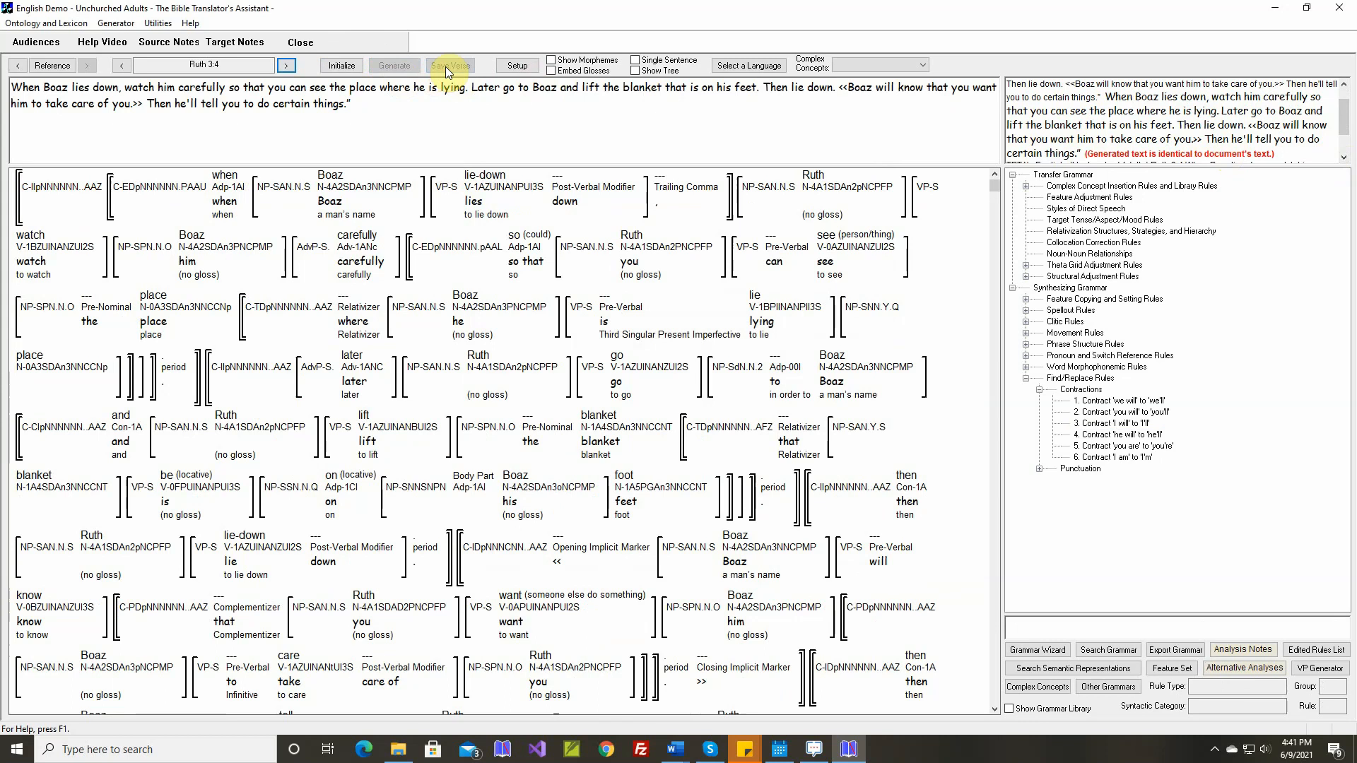